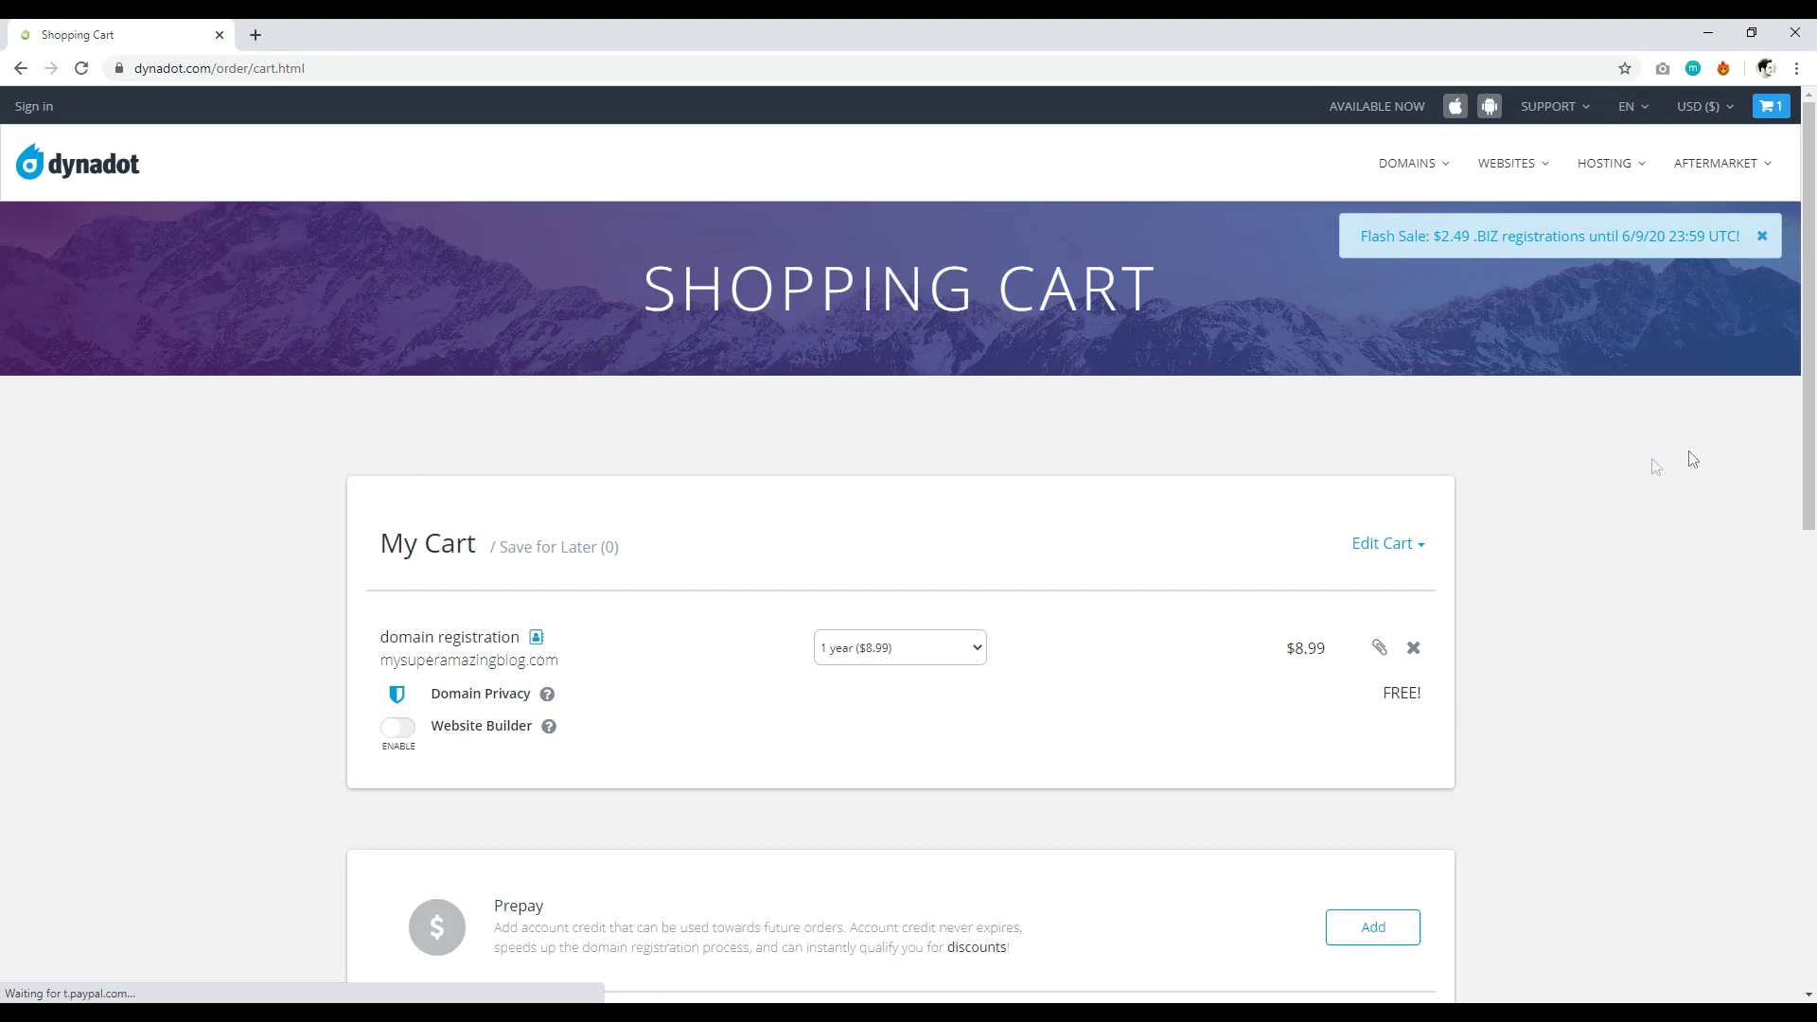
Enable the Website Builder add-on and choose the 'FREE - 1 page only' plan, keeping $8.99.
scroll(1652, 466, down, 1)
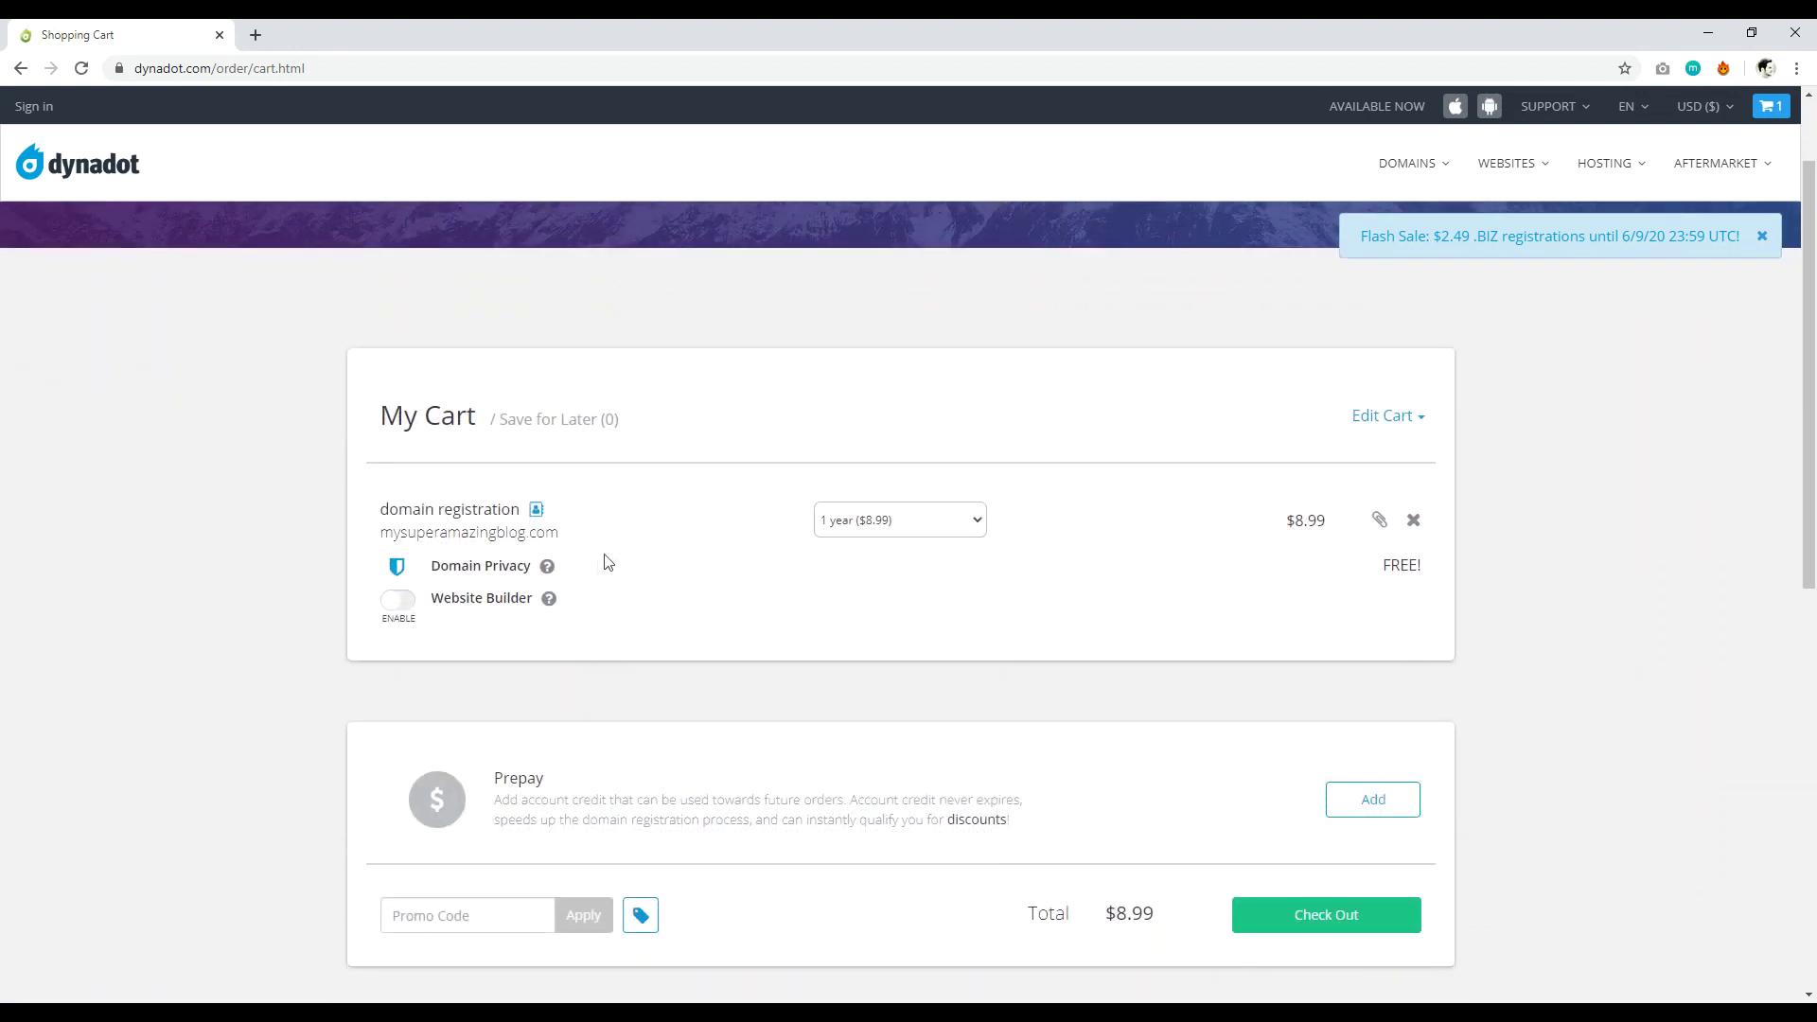
mouse_move(553, 606)
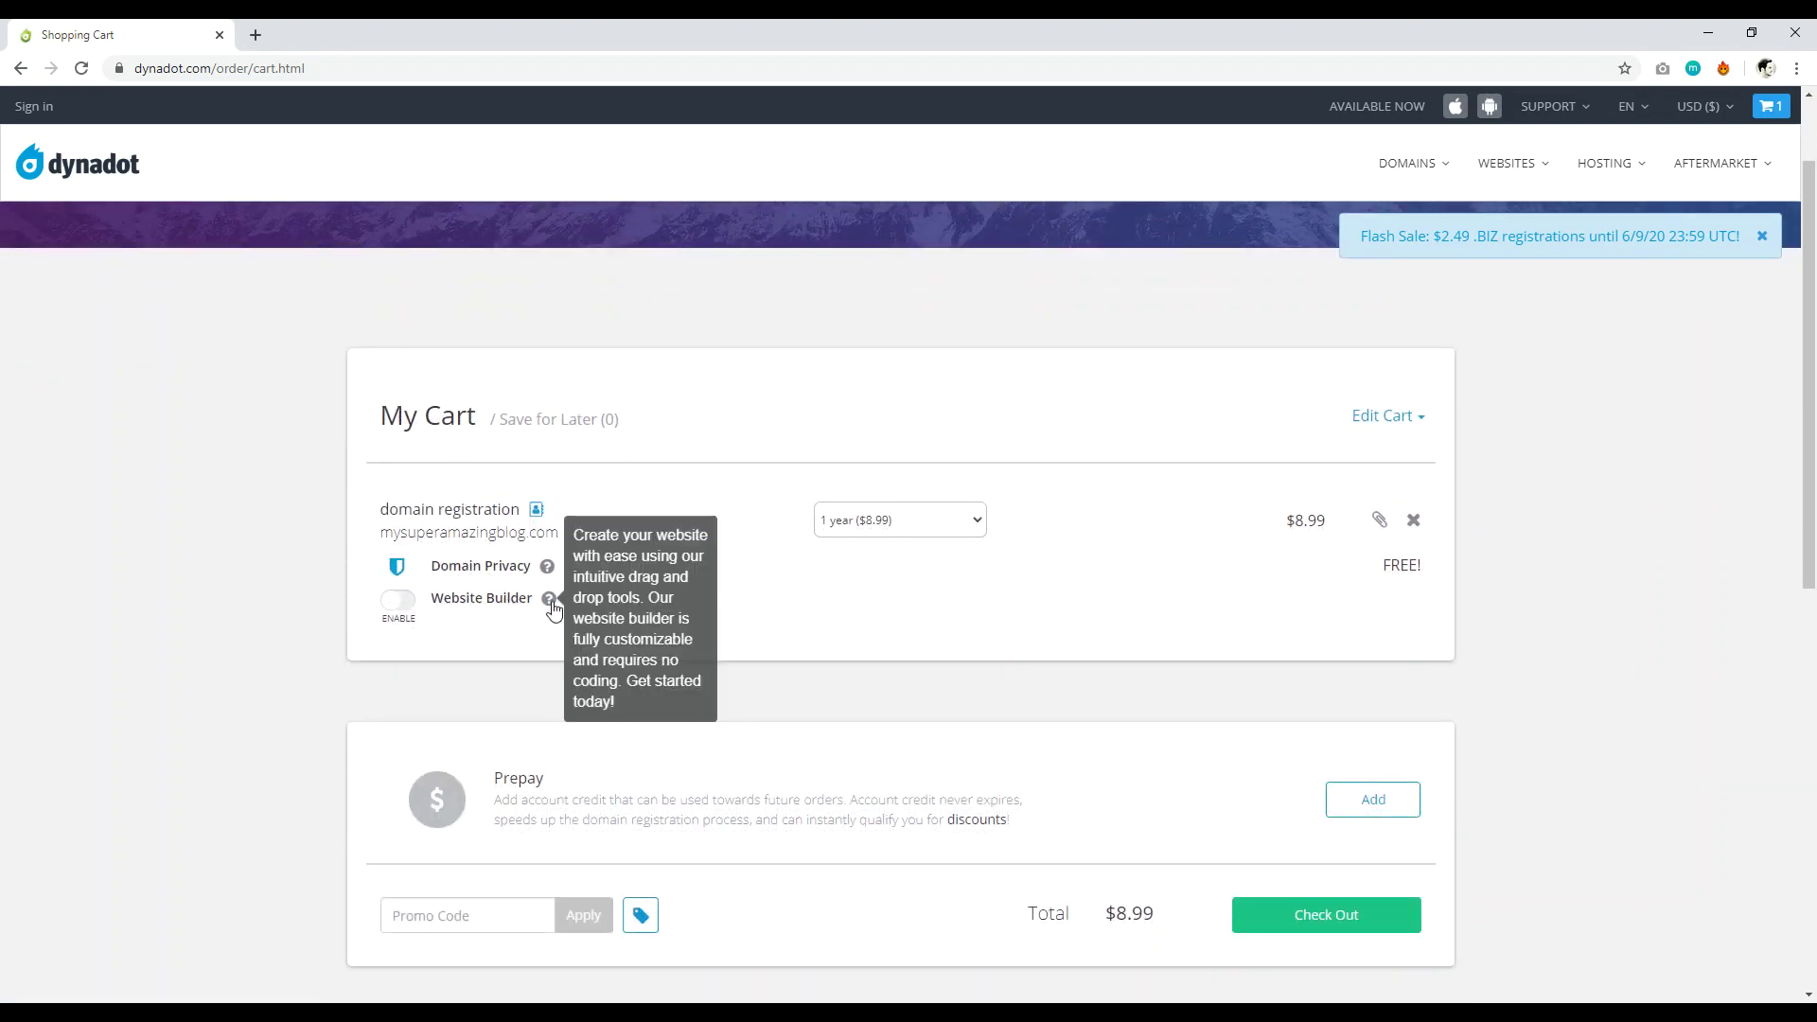
click(398, 613)
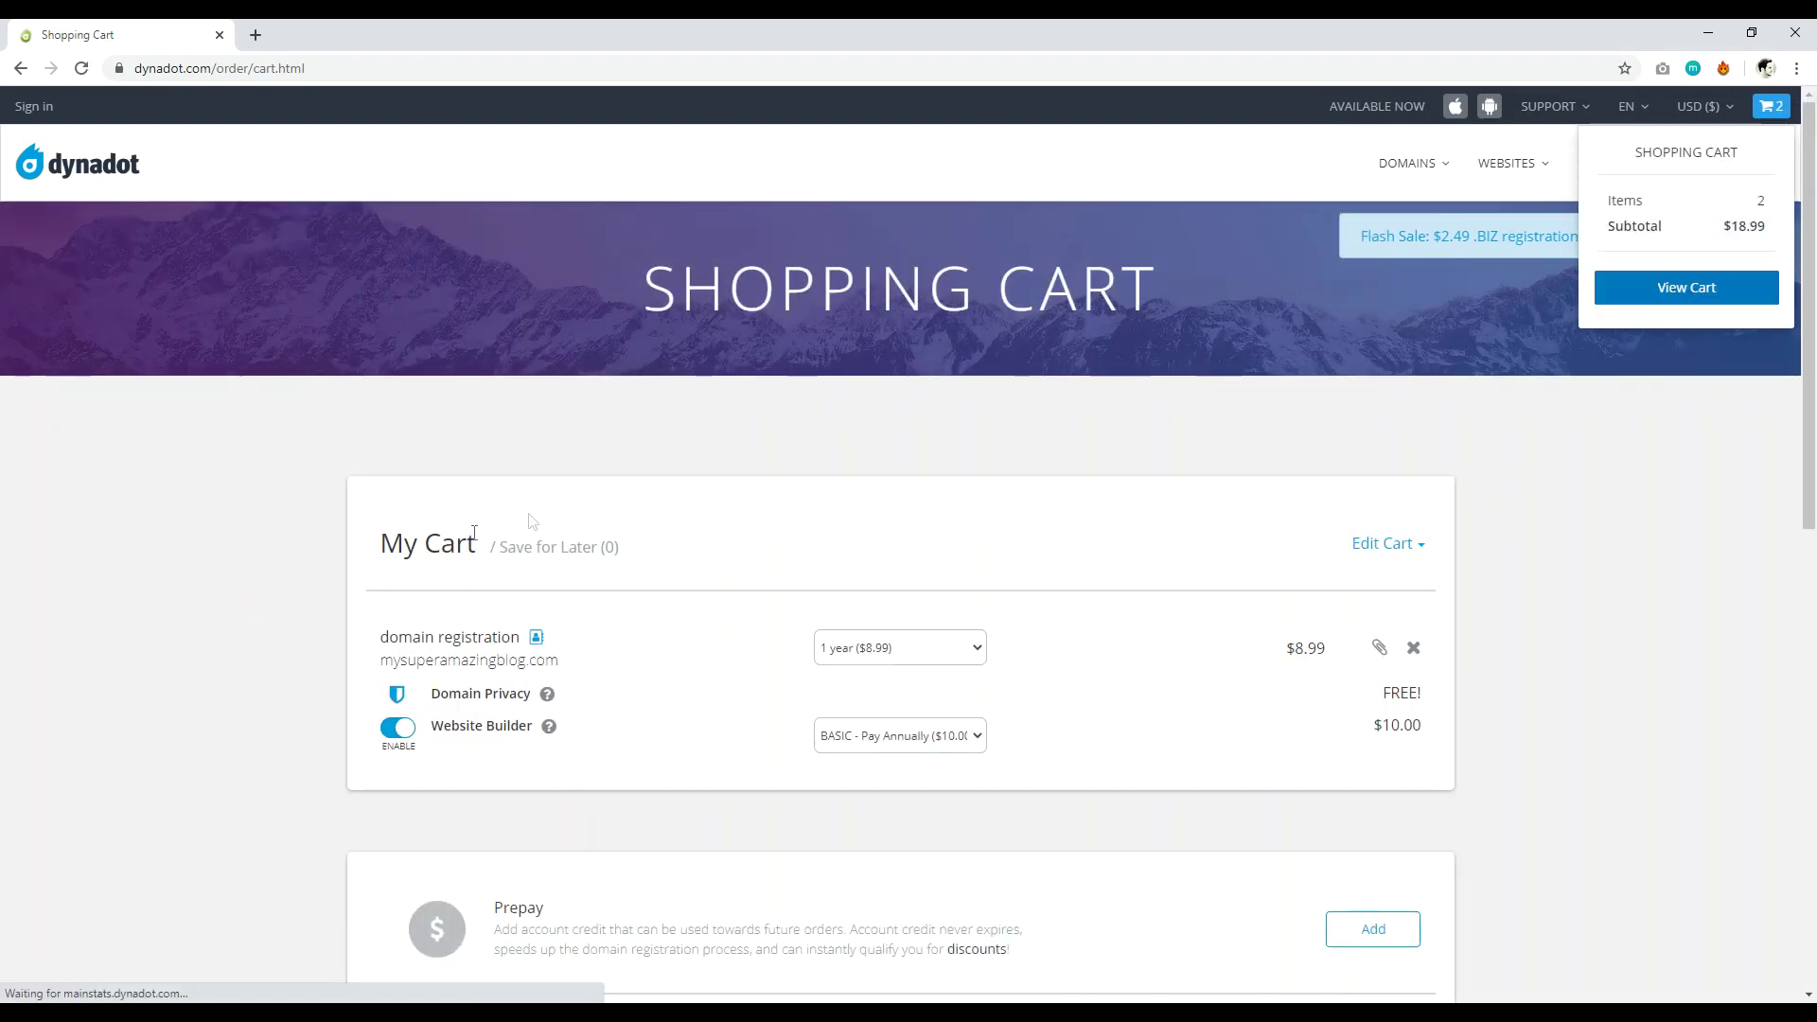
drag(1814, 489, 1814, 506)
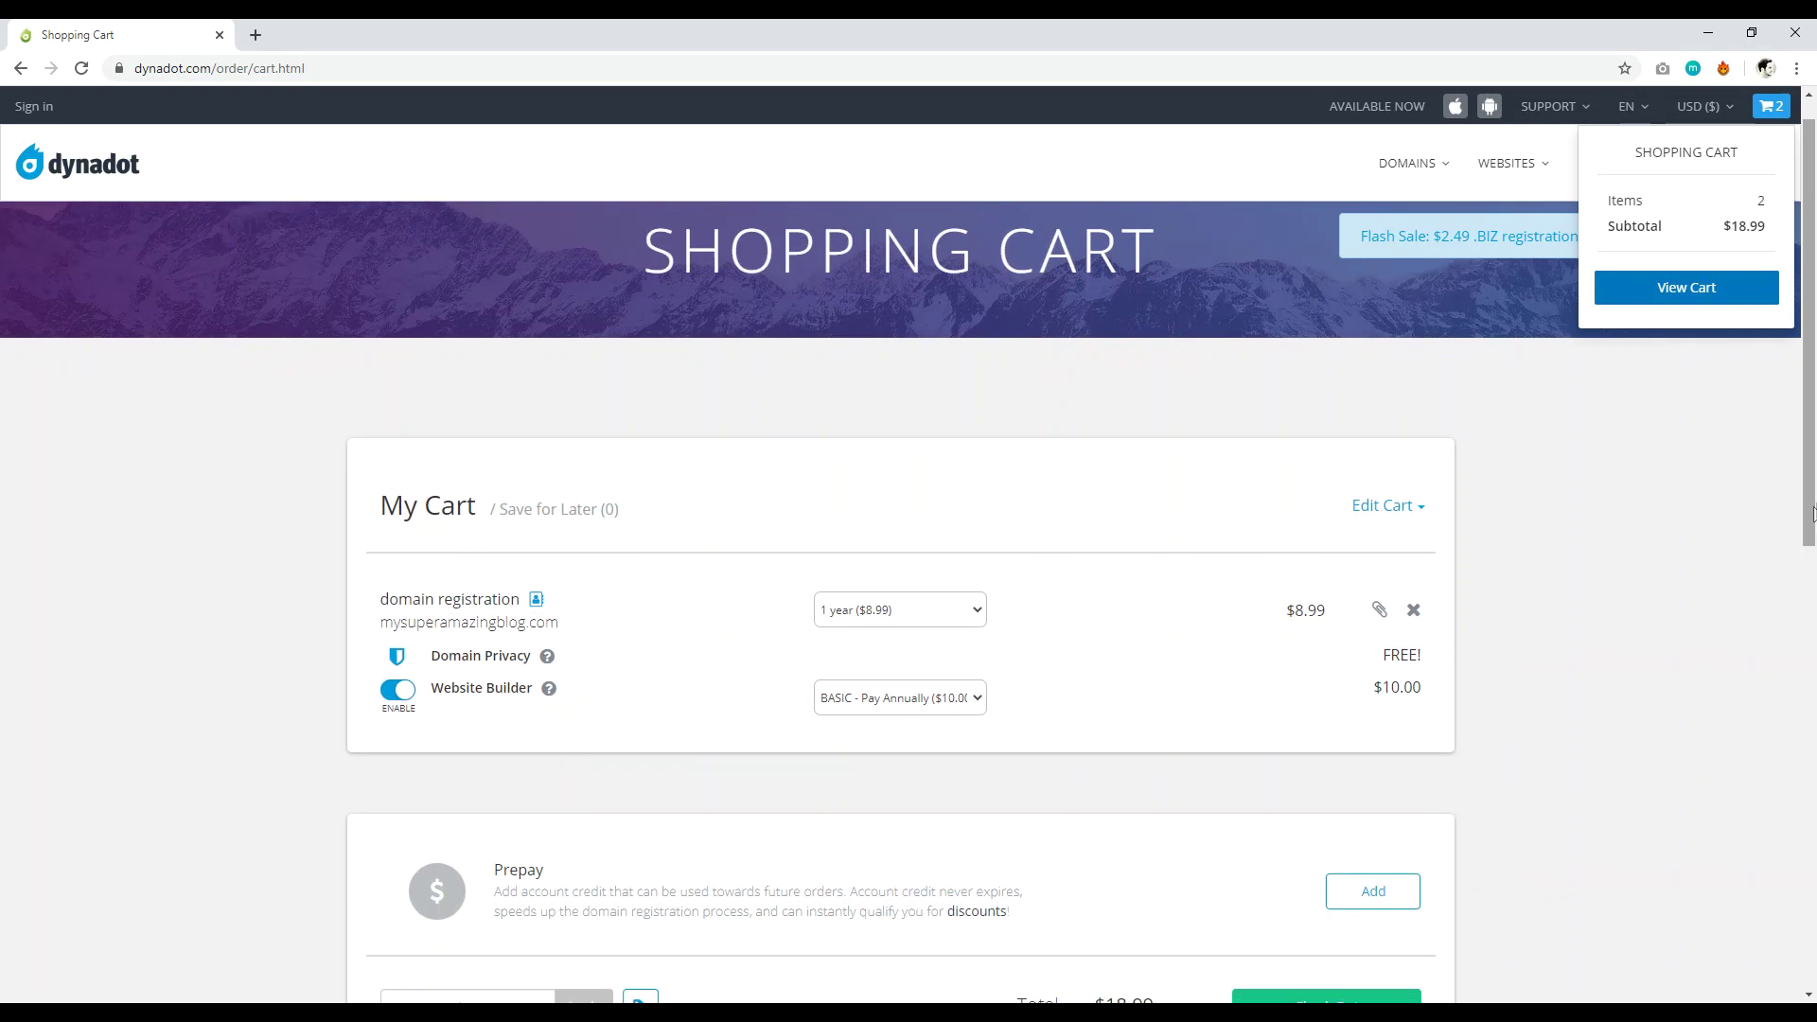
click(937, 710)
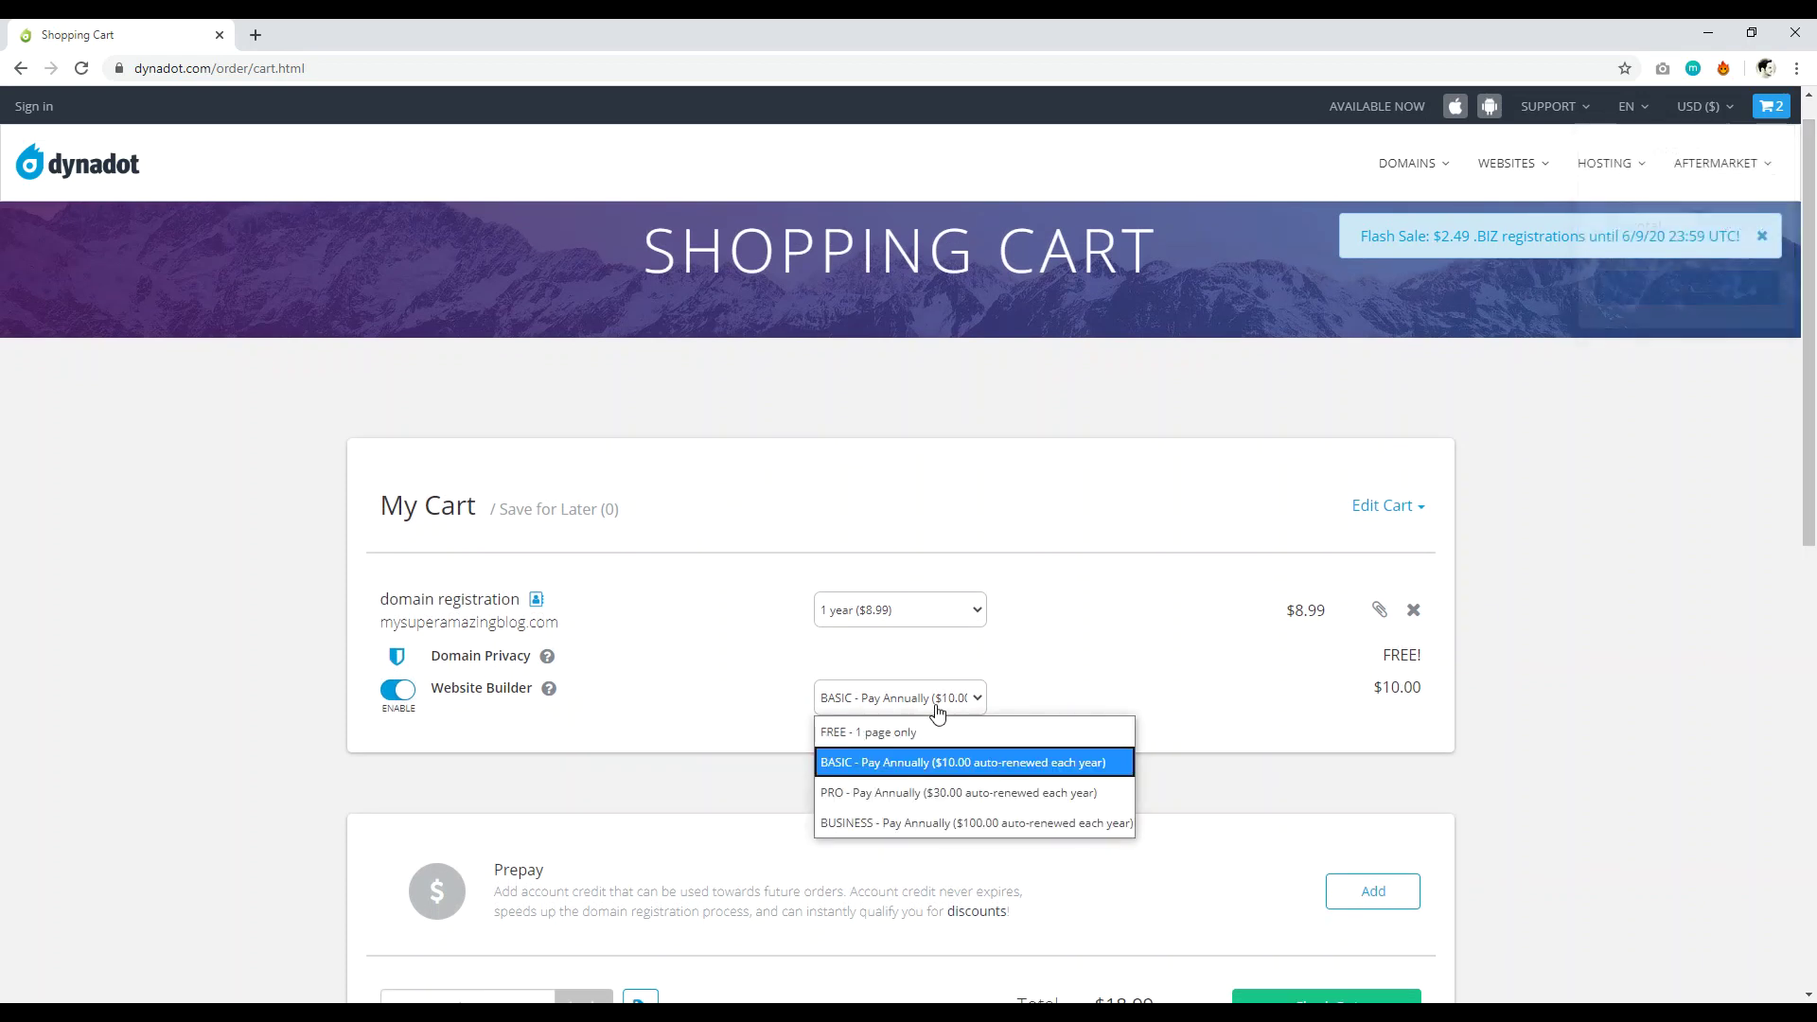
click(910, 735)
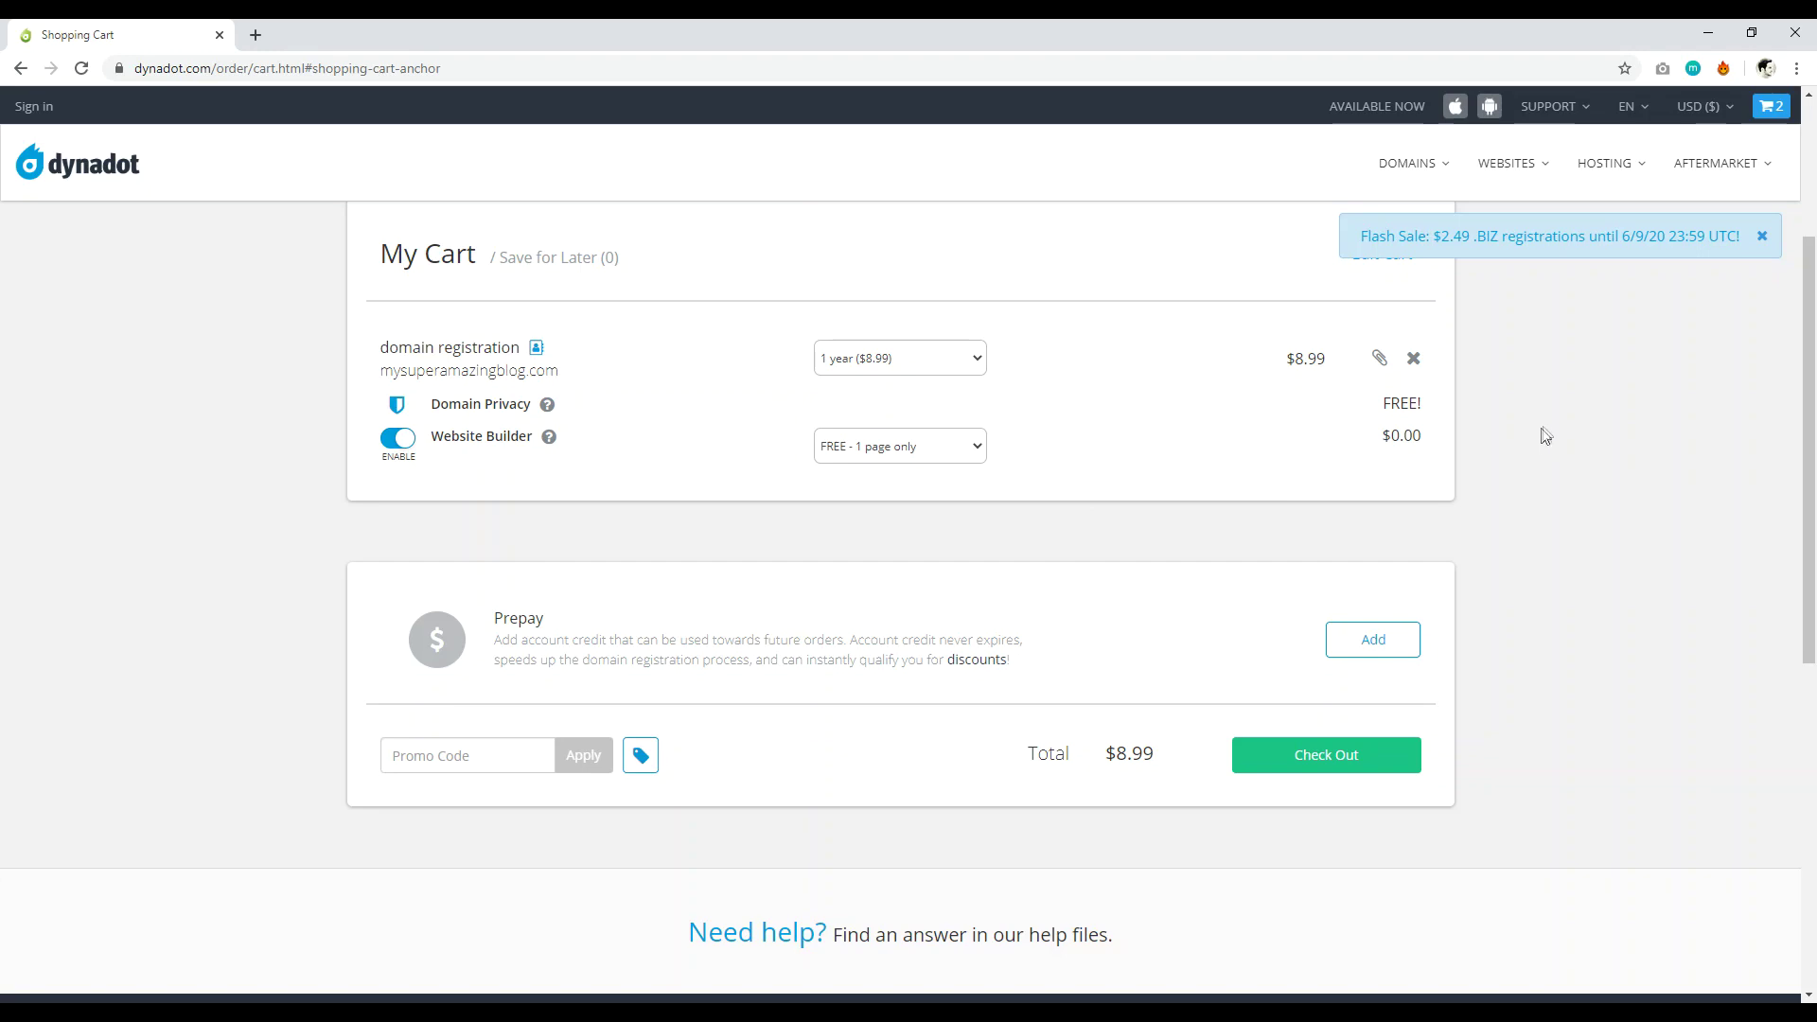
scroll(1800, 573, up, 3)
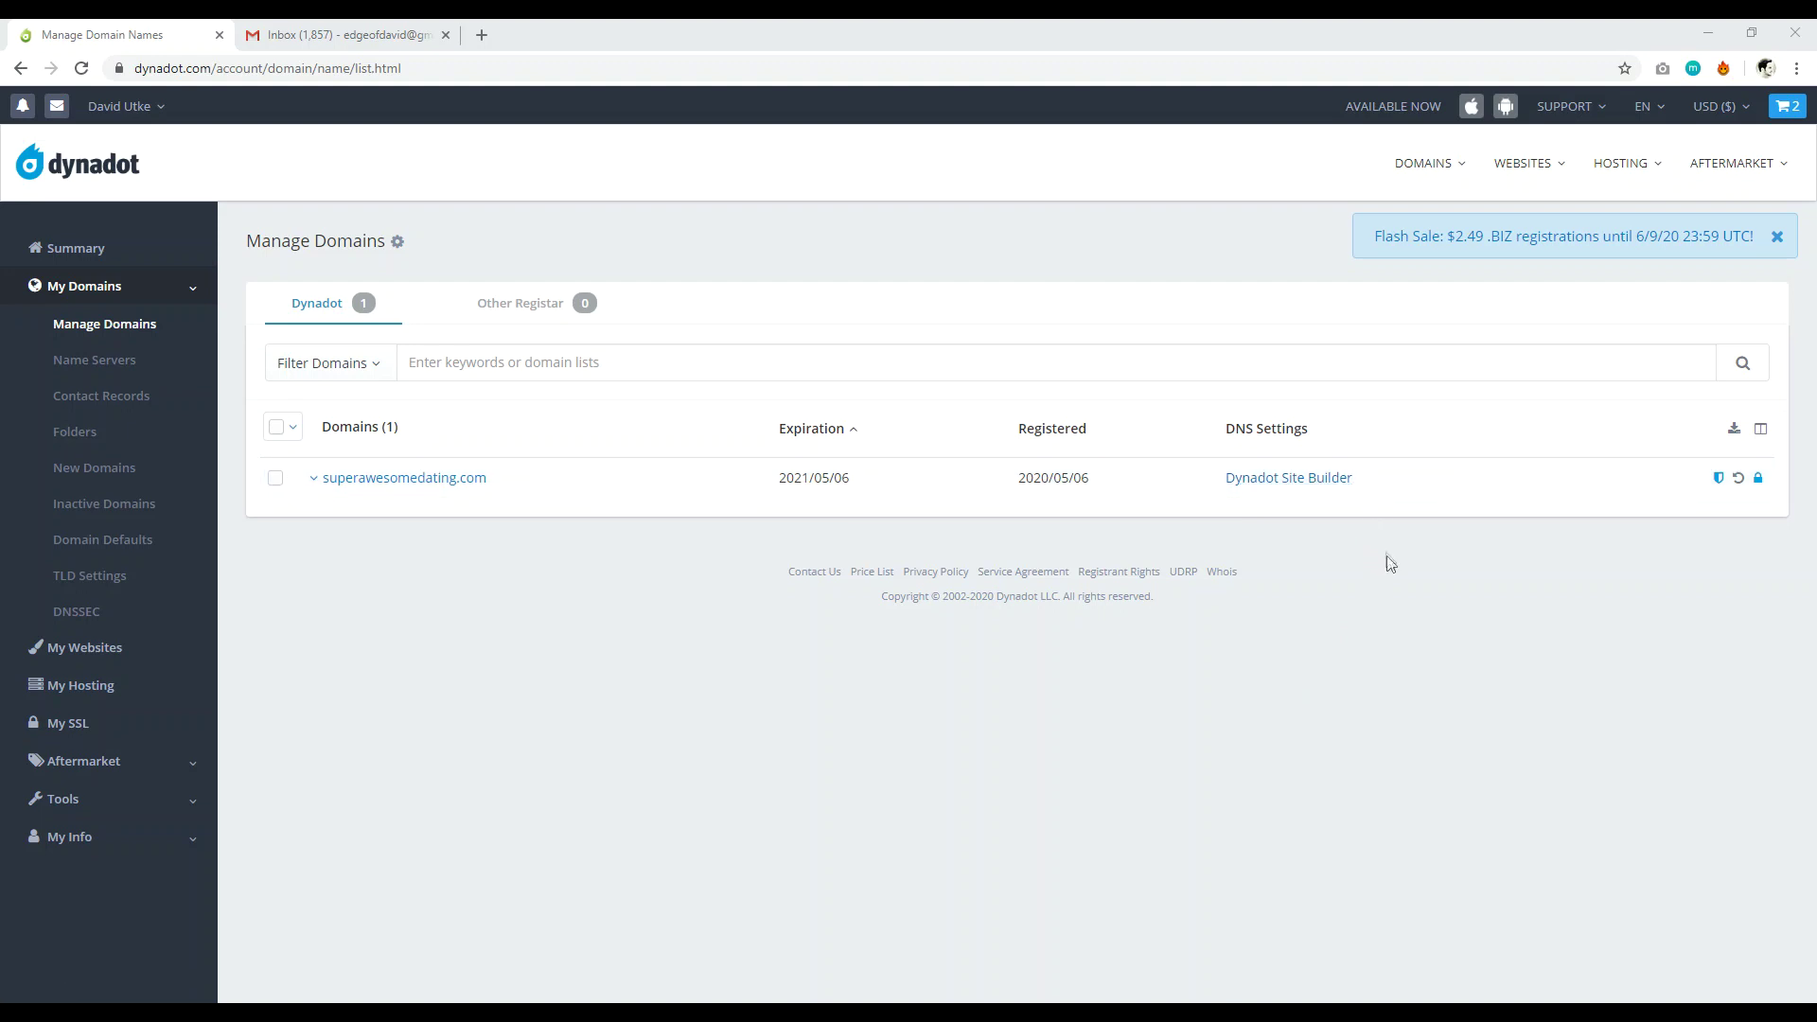
From superawesomedating.com's Dynadot Site Builder DNS link, manage the site and open it for editing.
click(1279, 486)
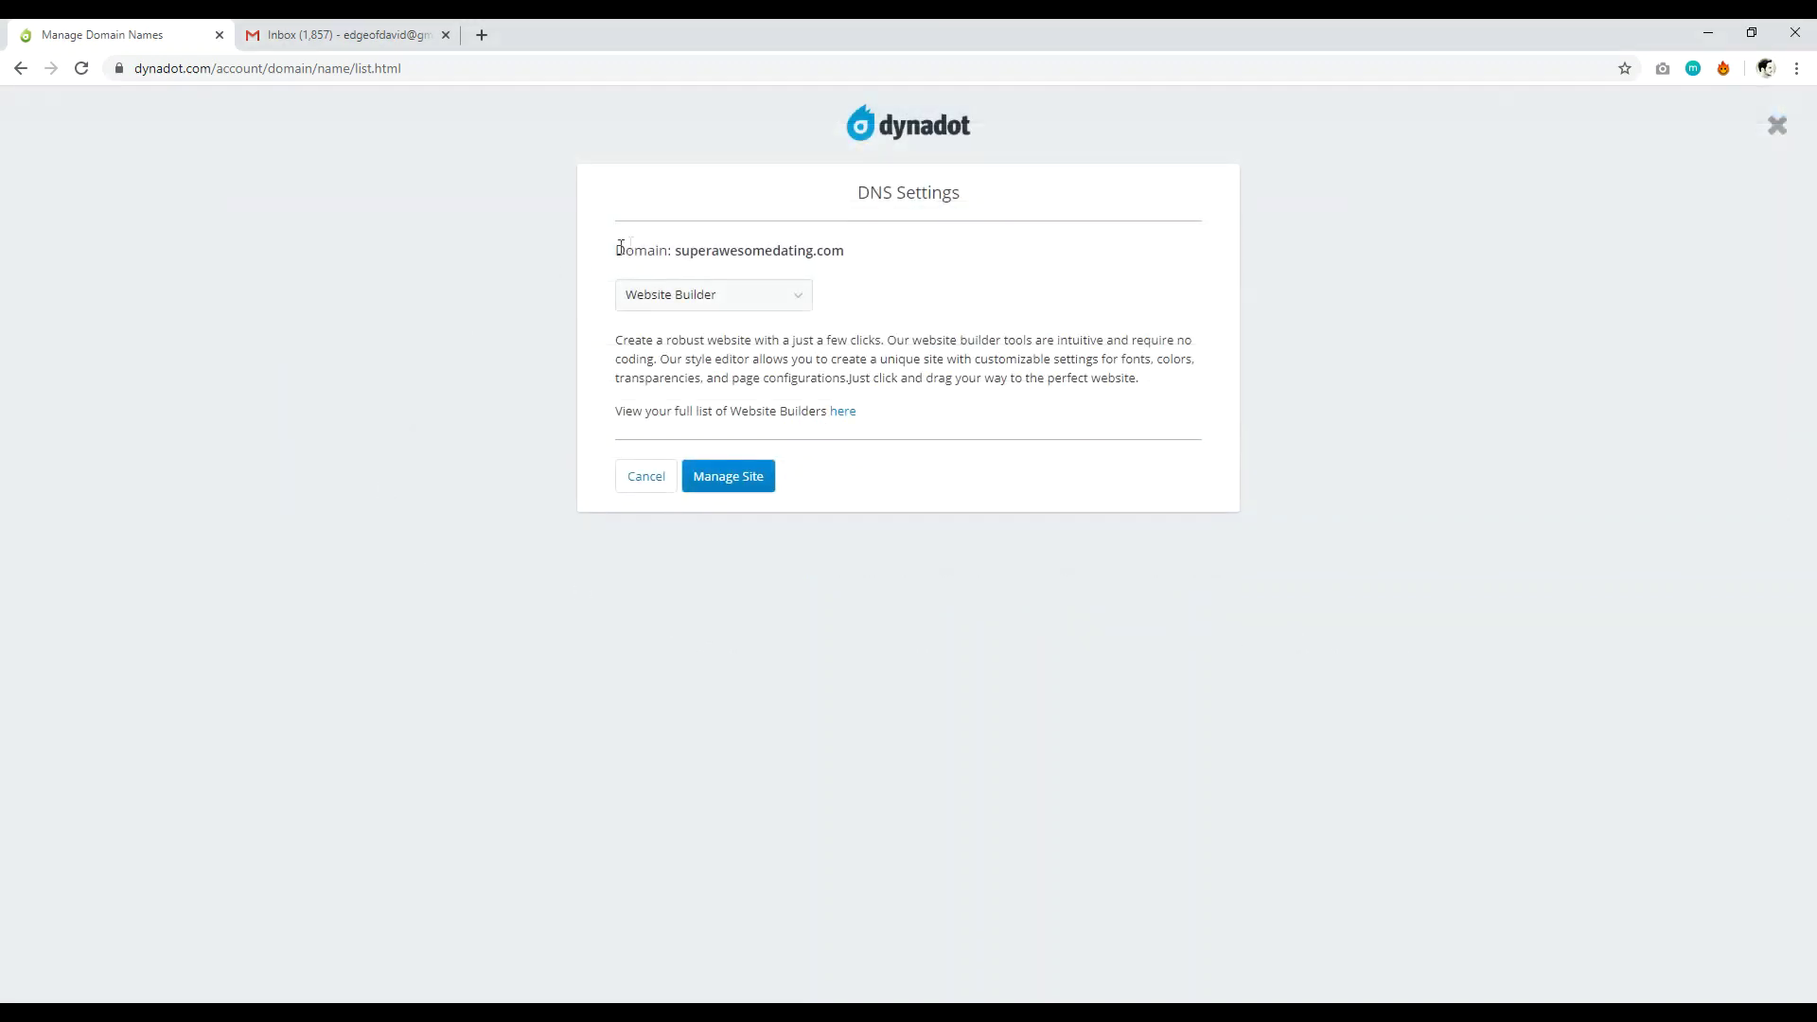
click(742, 484)
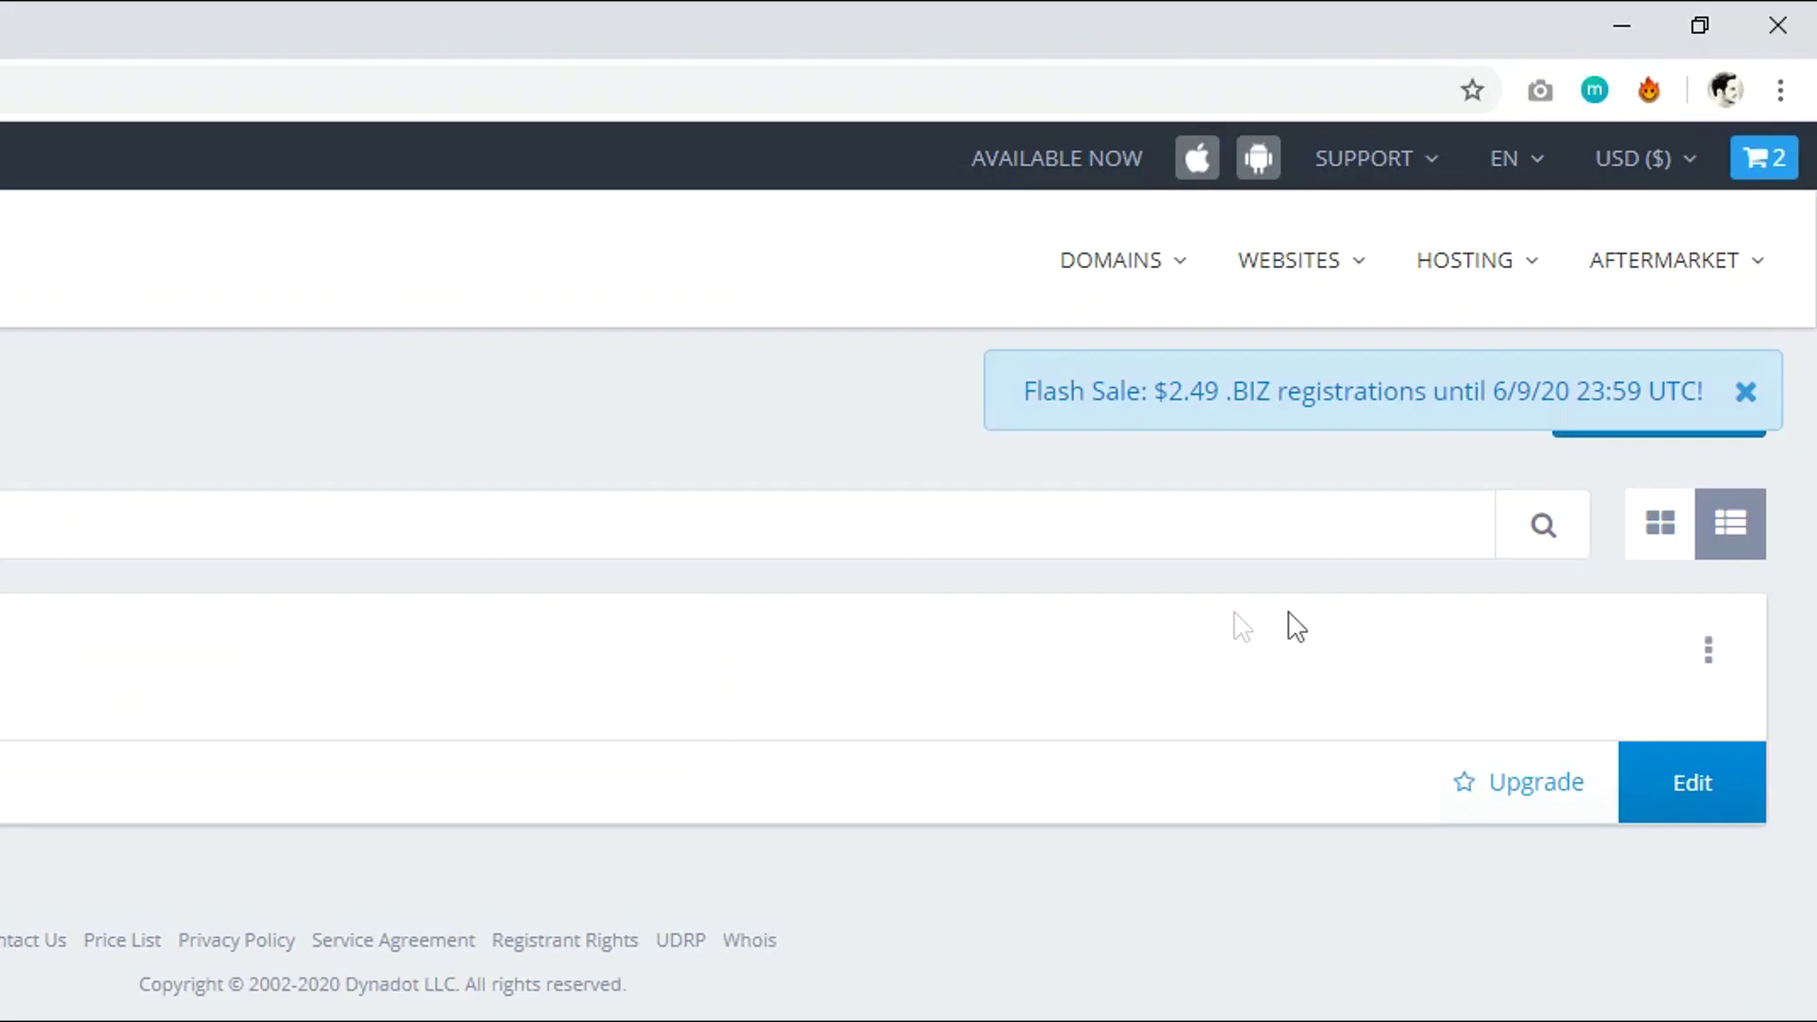
click(1711, 793)
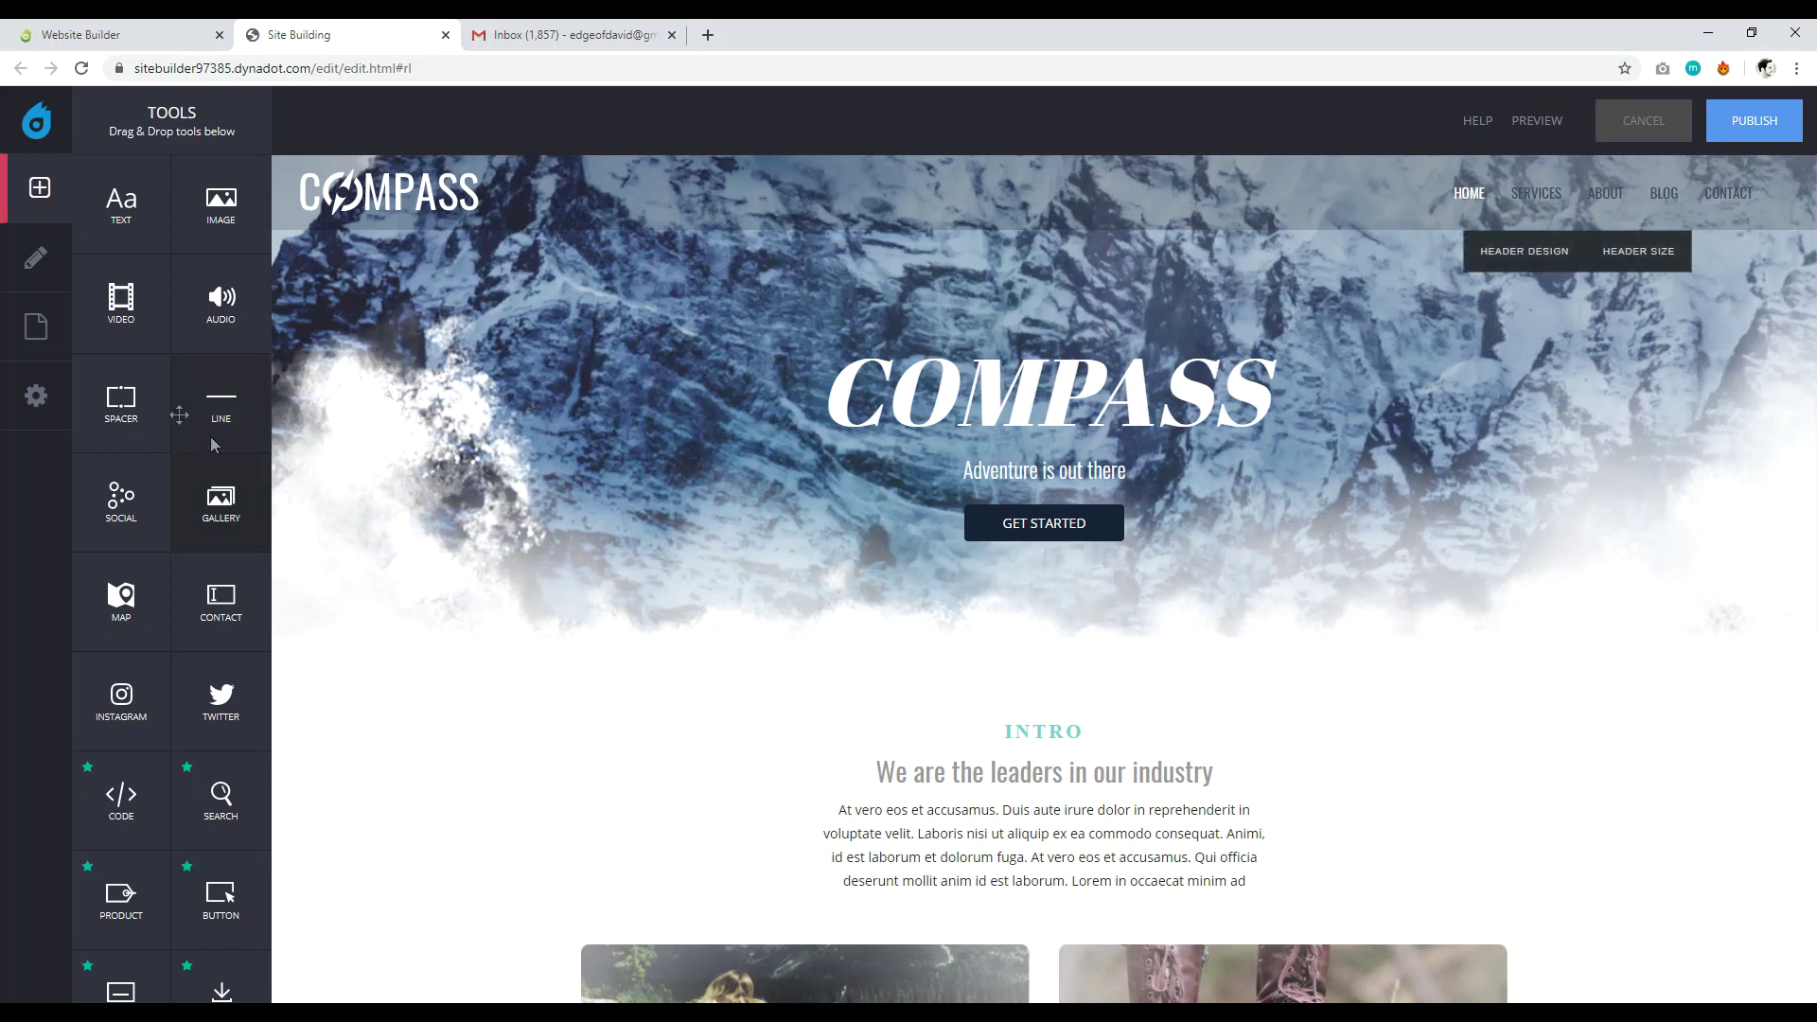
Open the site's Email settings and start a new mail user.
click(37, 402)
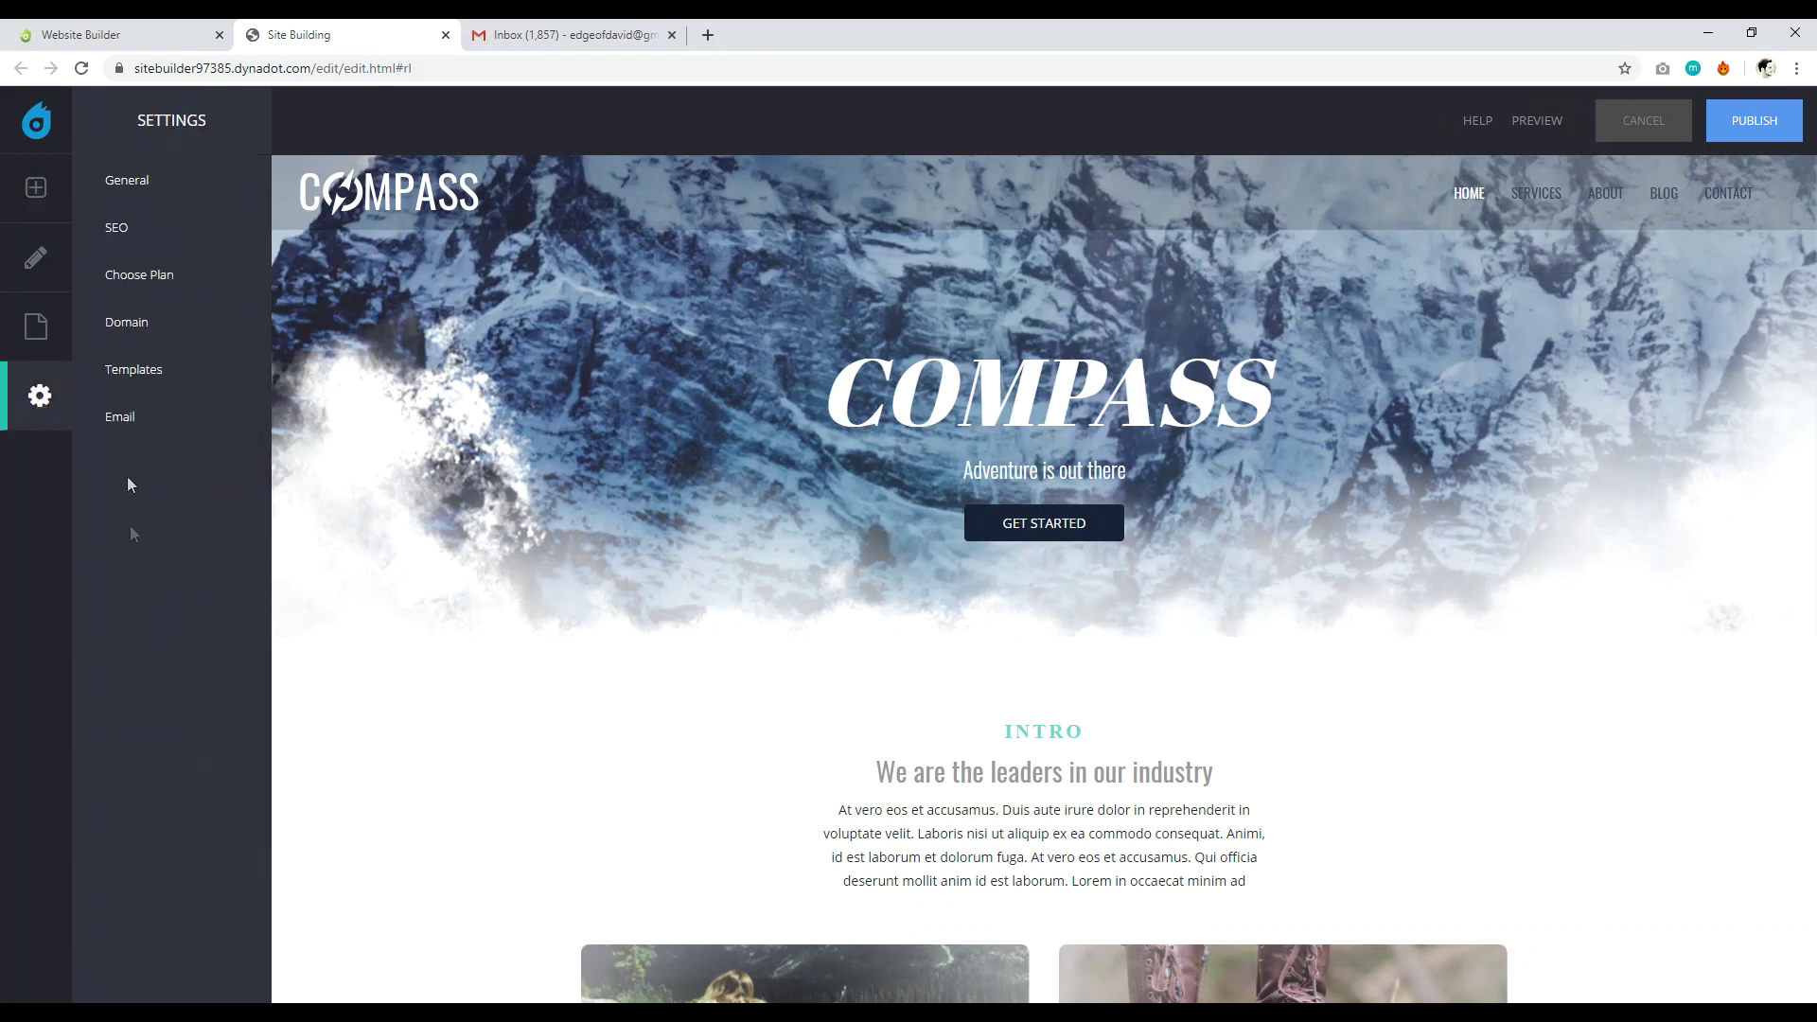
click(121, 418)
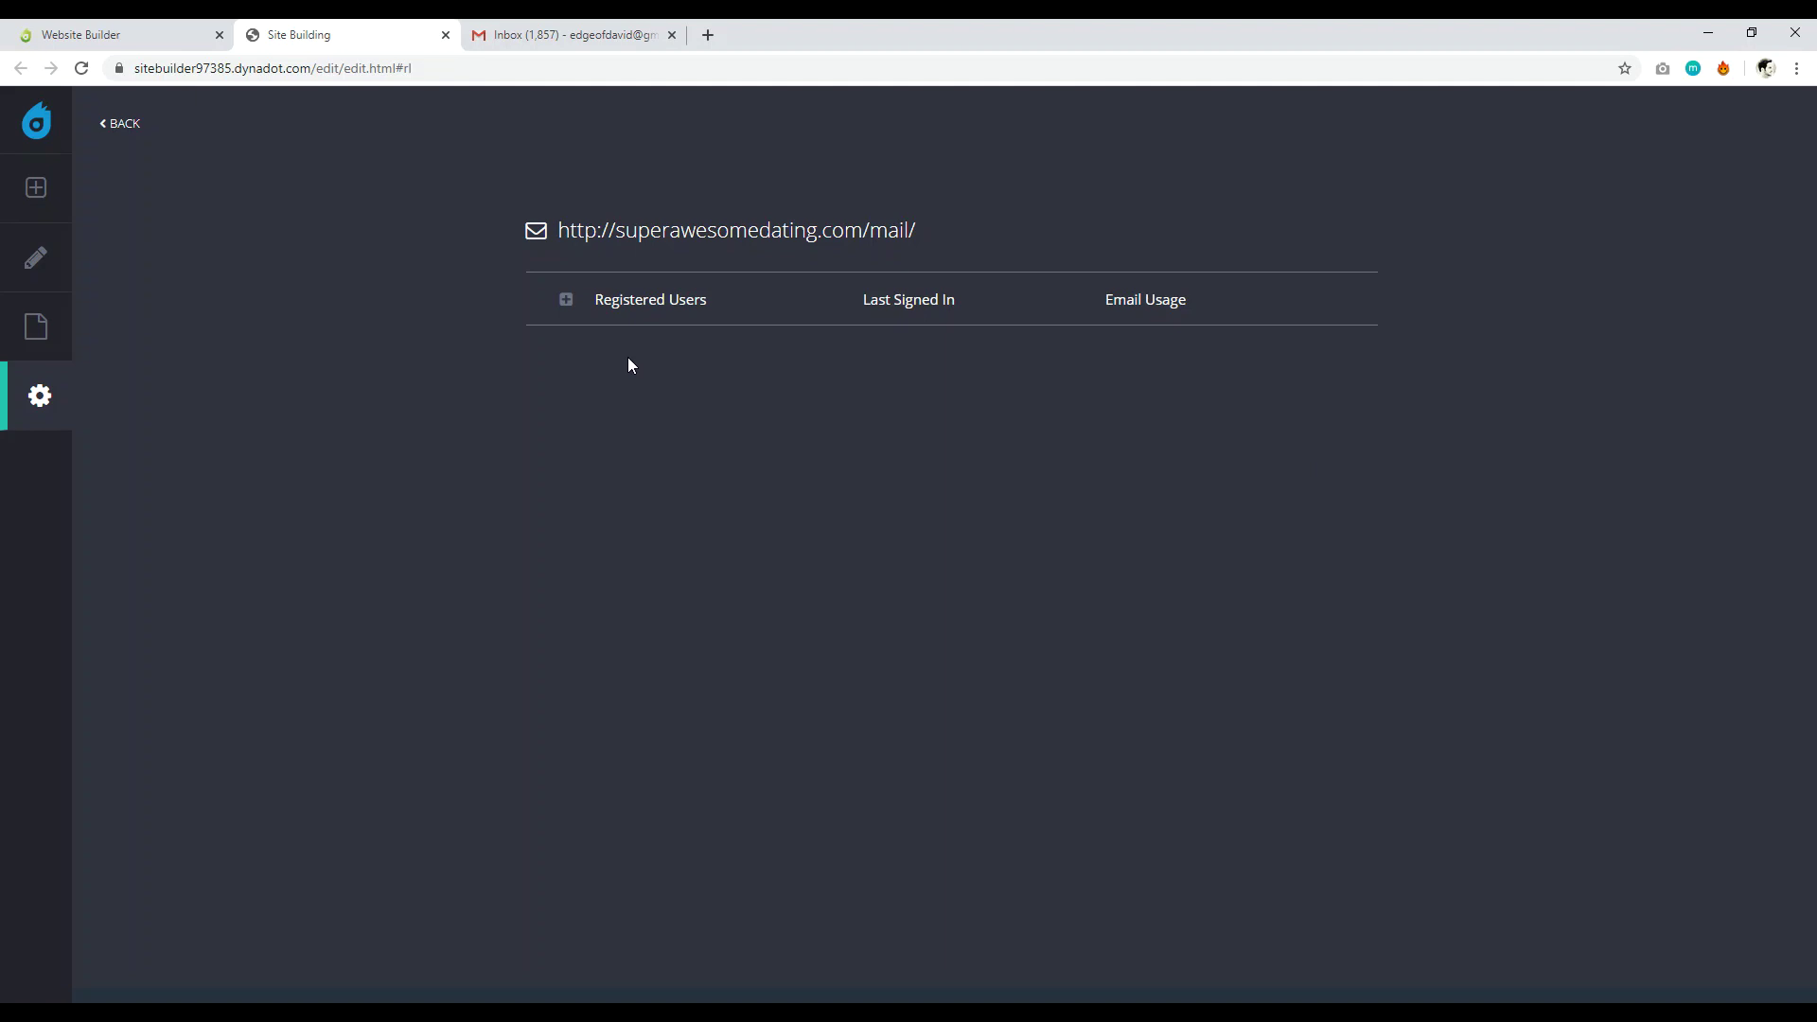
click(567, 300)
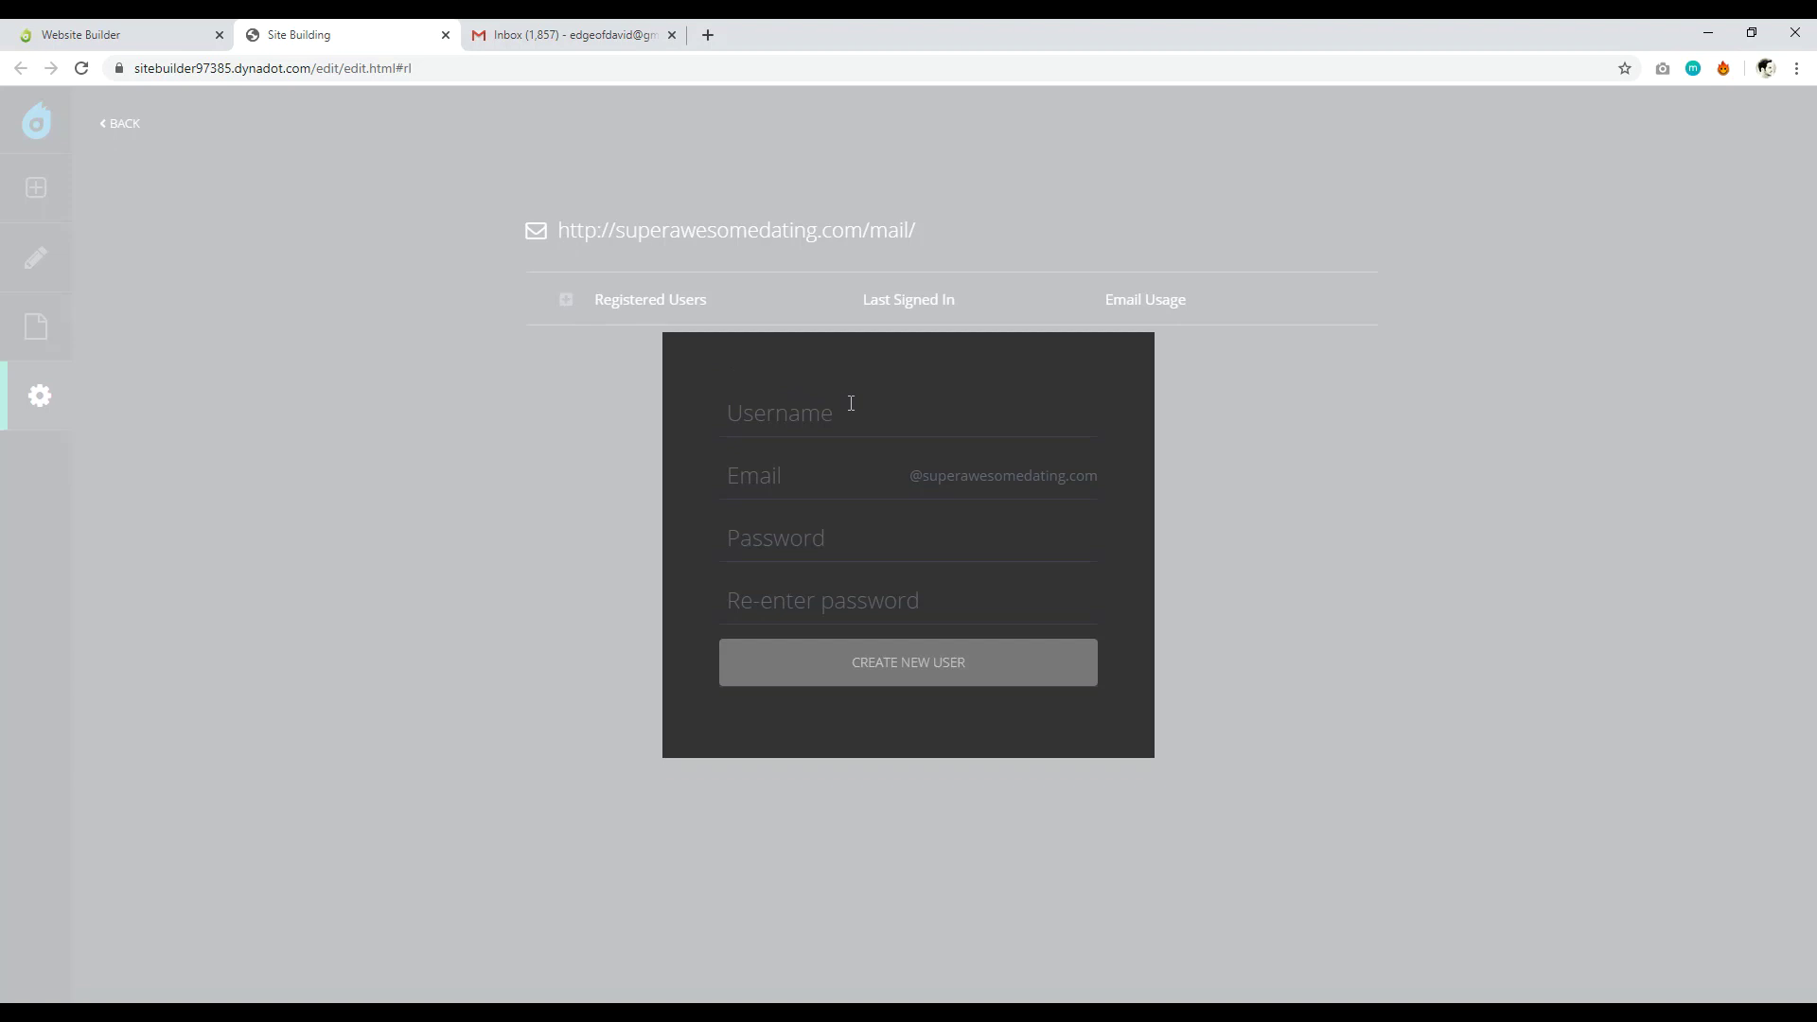
Create mail user 'test' with its site mailbox address and an account password.
click(850, 403)
text(test)
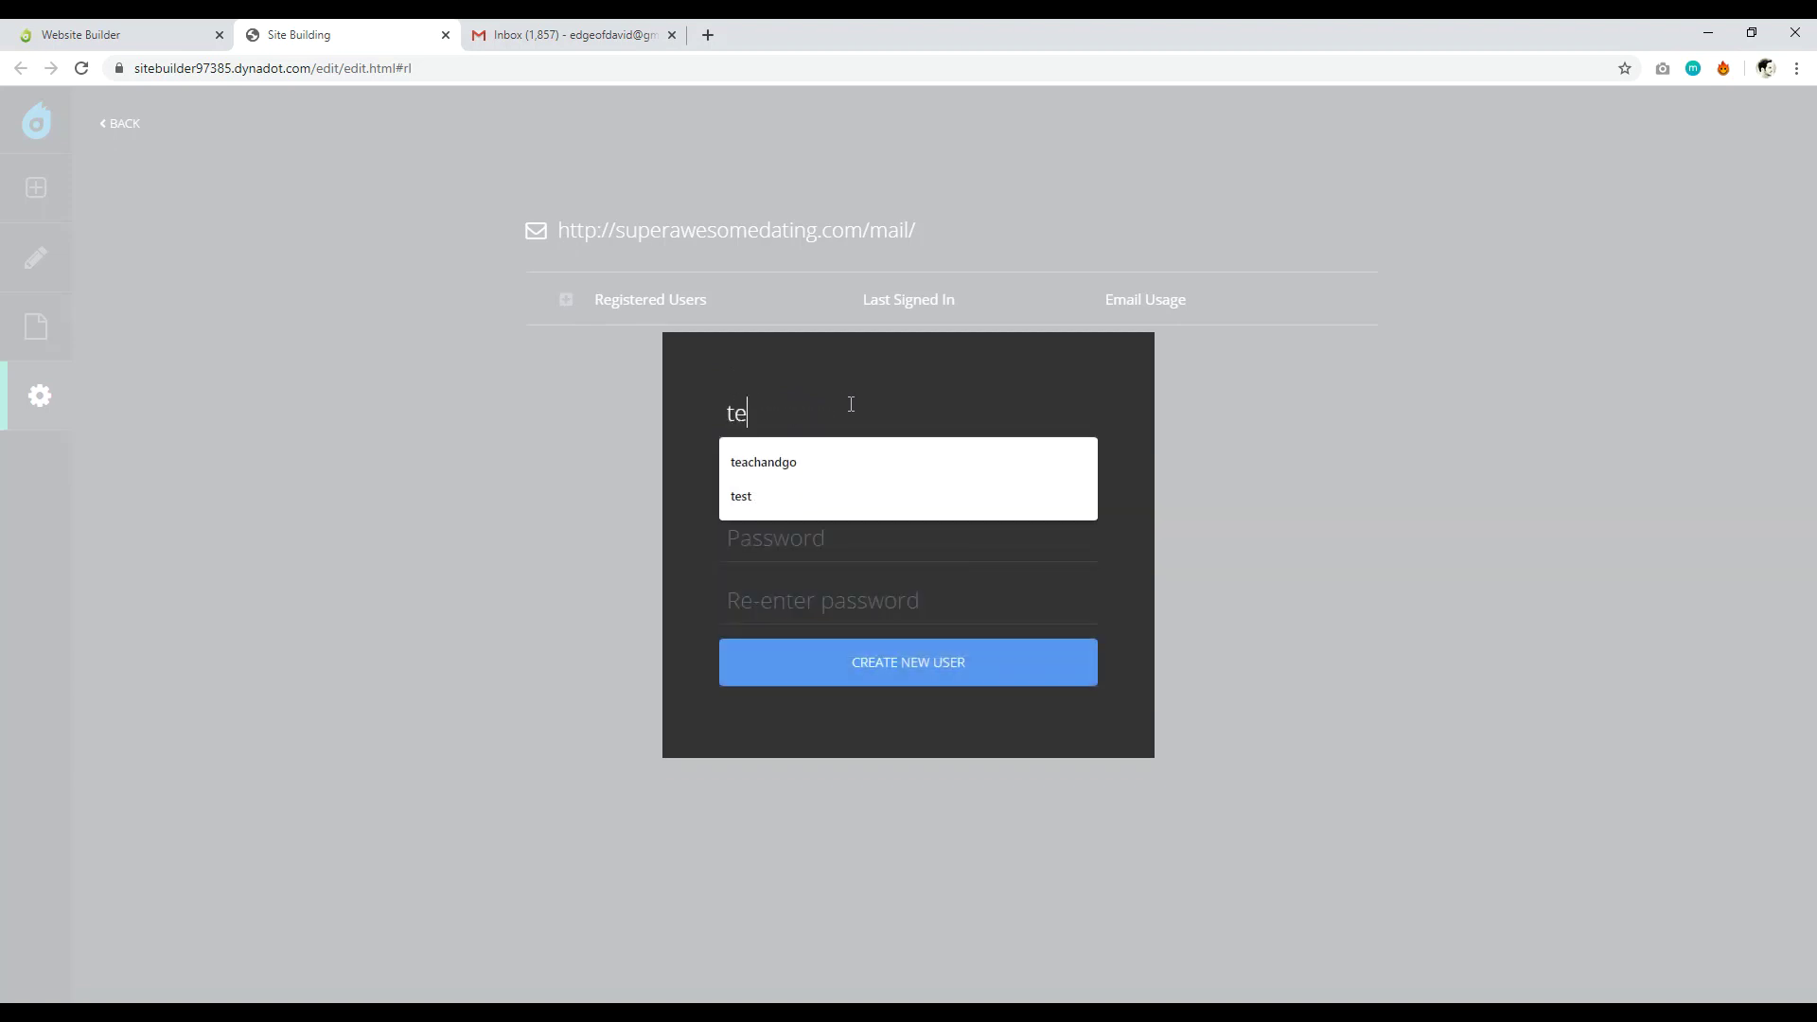
click(835, 484)
text(hello)
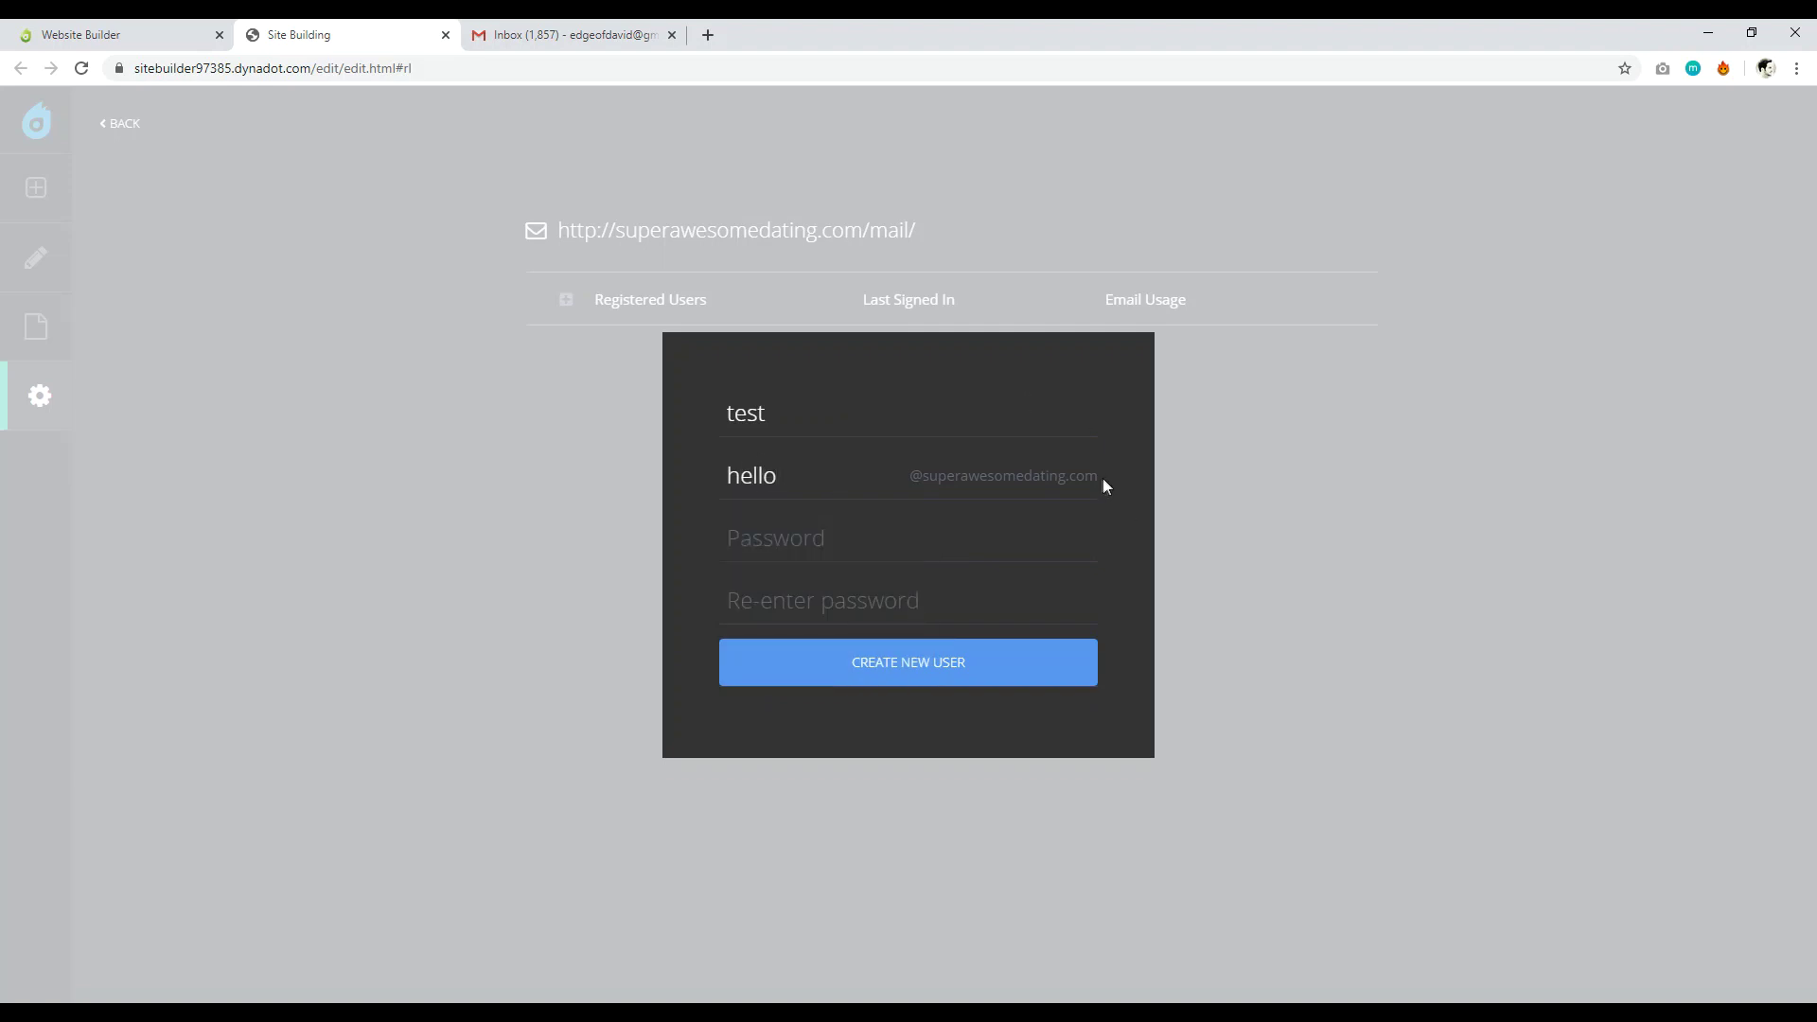
drag(1103, 481, 933, 484)
click(829, 544)
text(********)
text(**********)
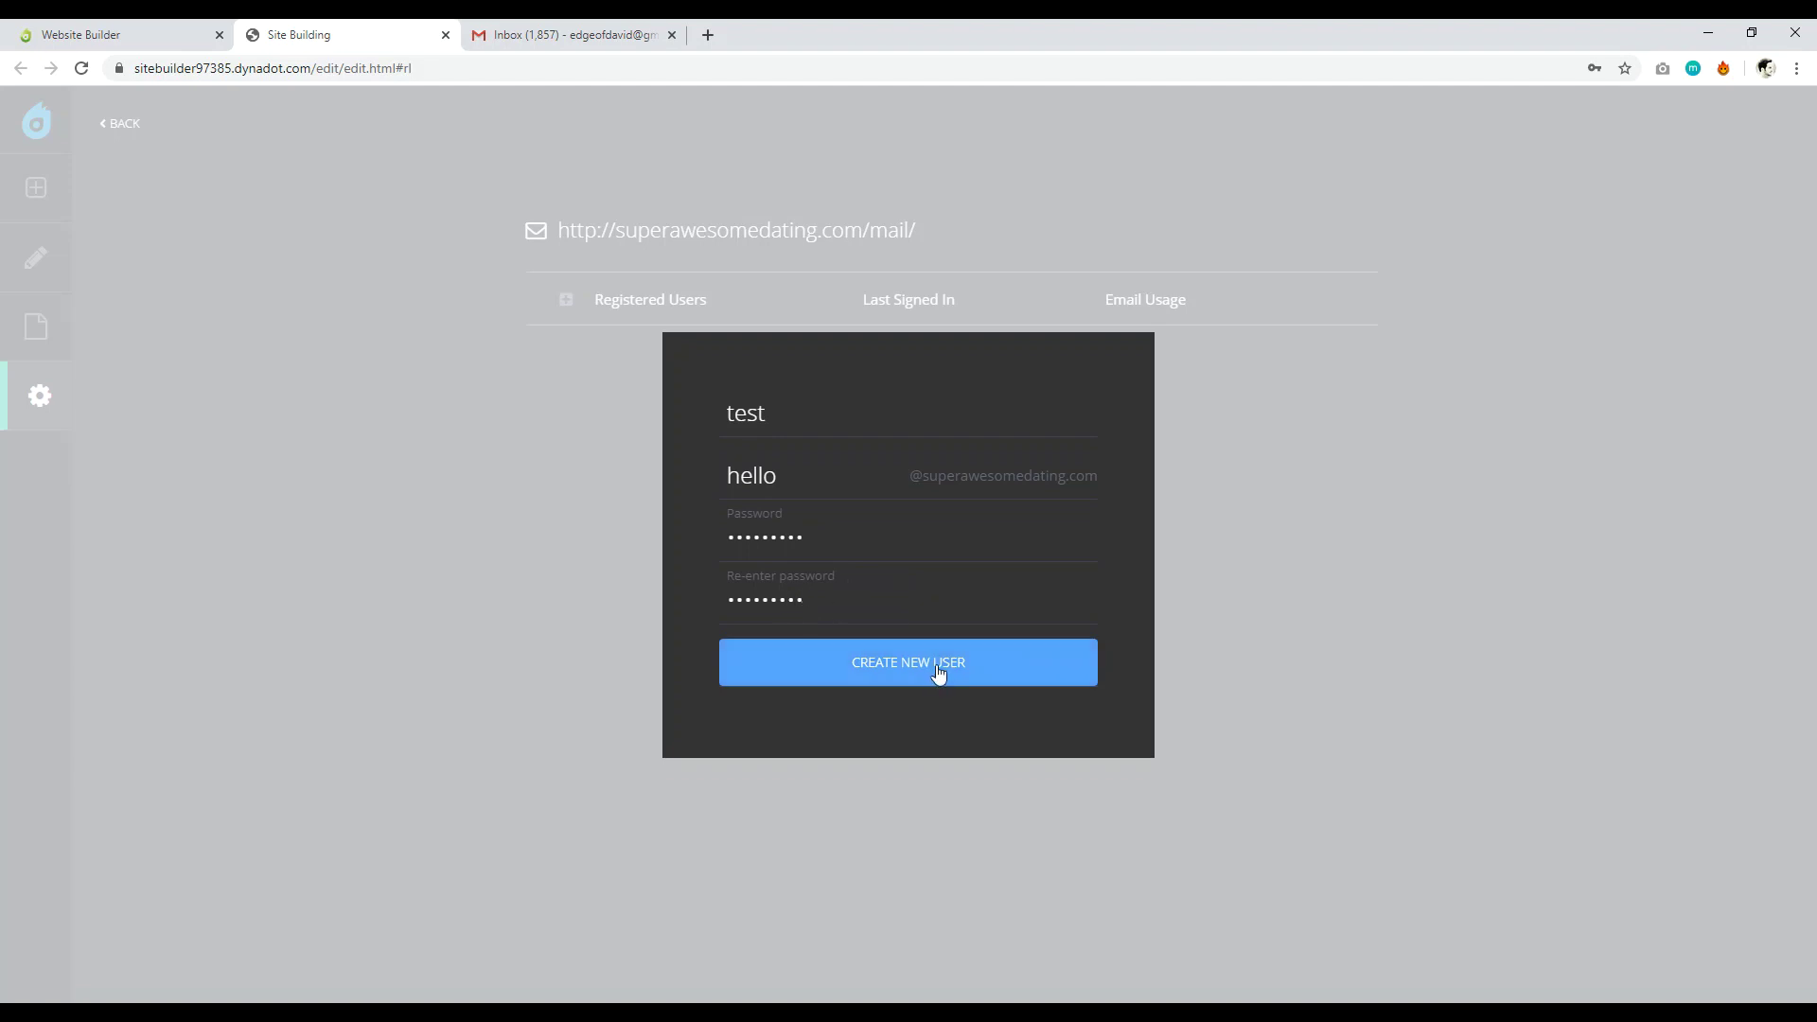
click(938, 672)
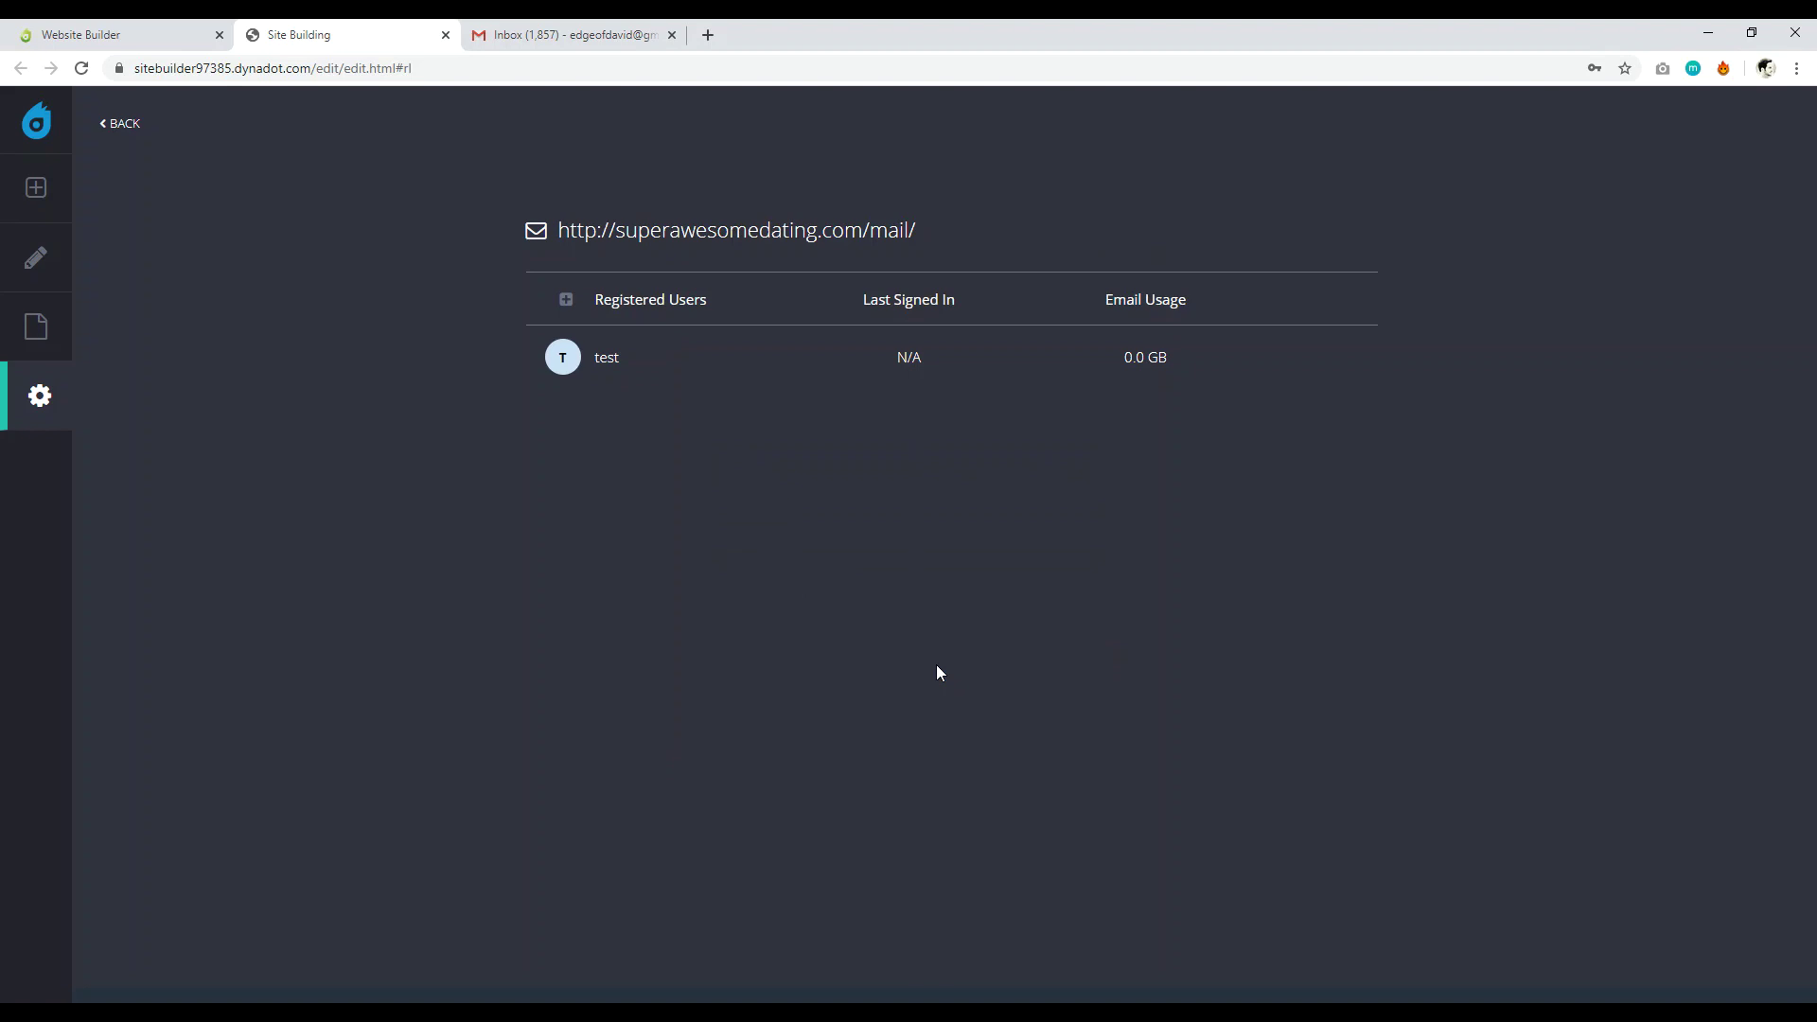
Review the test user's account details, then open the site's webmail URL in a new tab.
mouse_move(631, 367)
click(1325, 360)
scroll(1013, 540, down, 4)
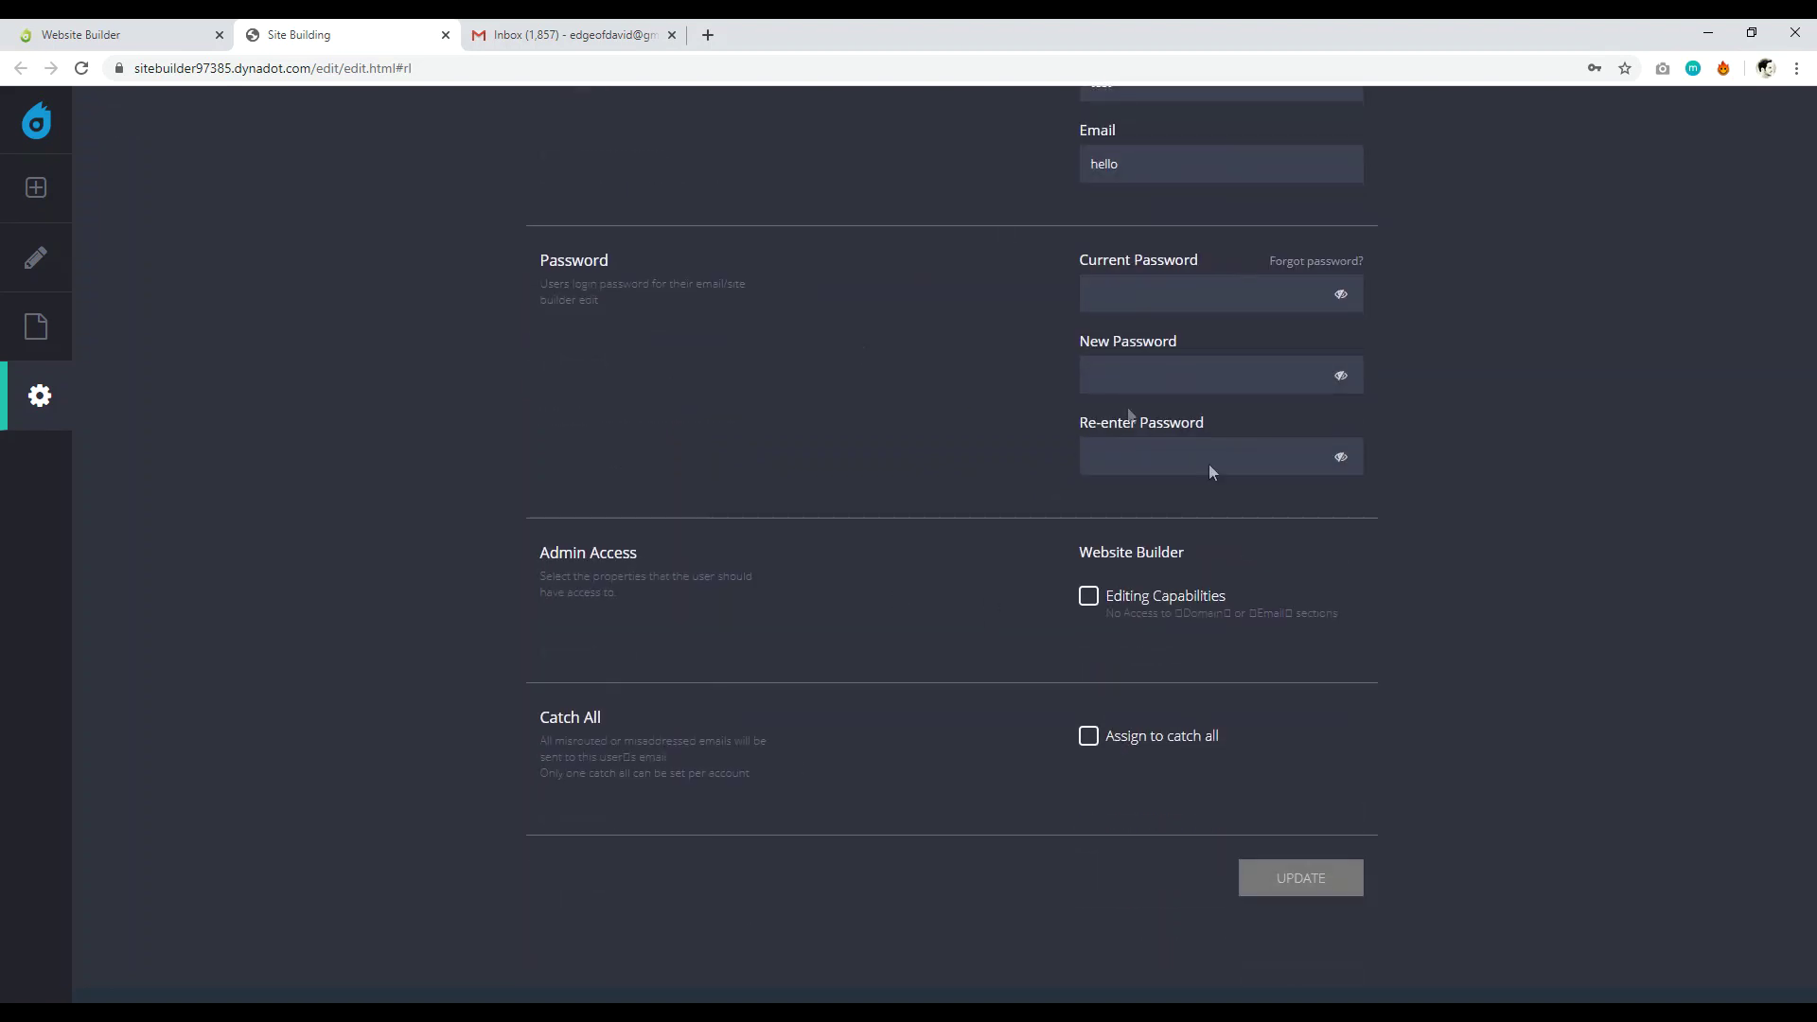
scroll(991, 492, up, 4)
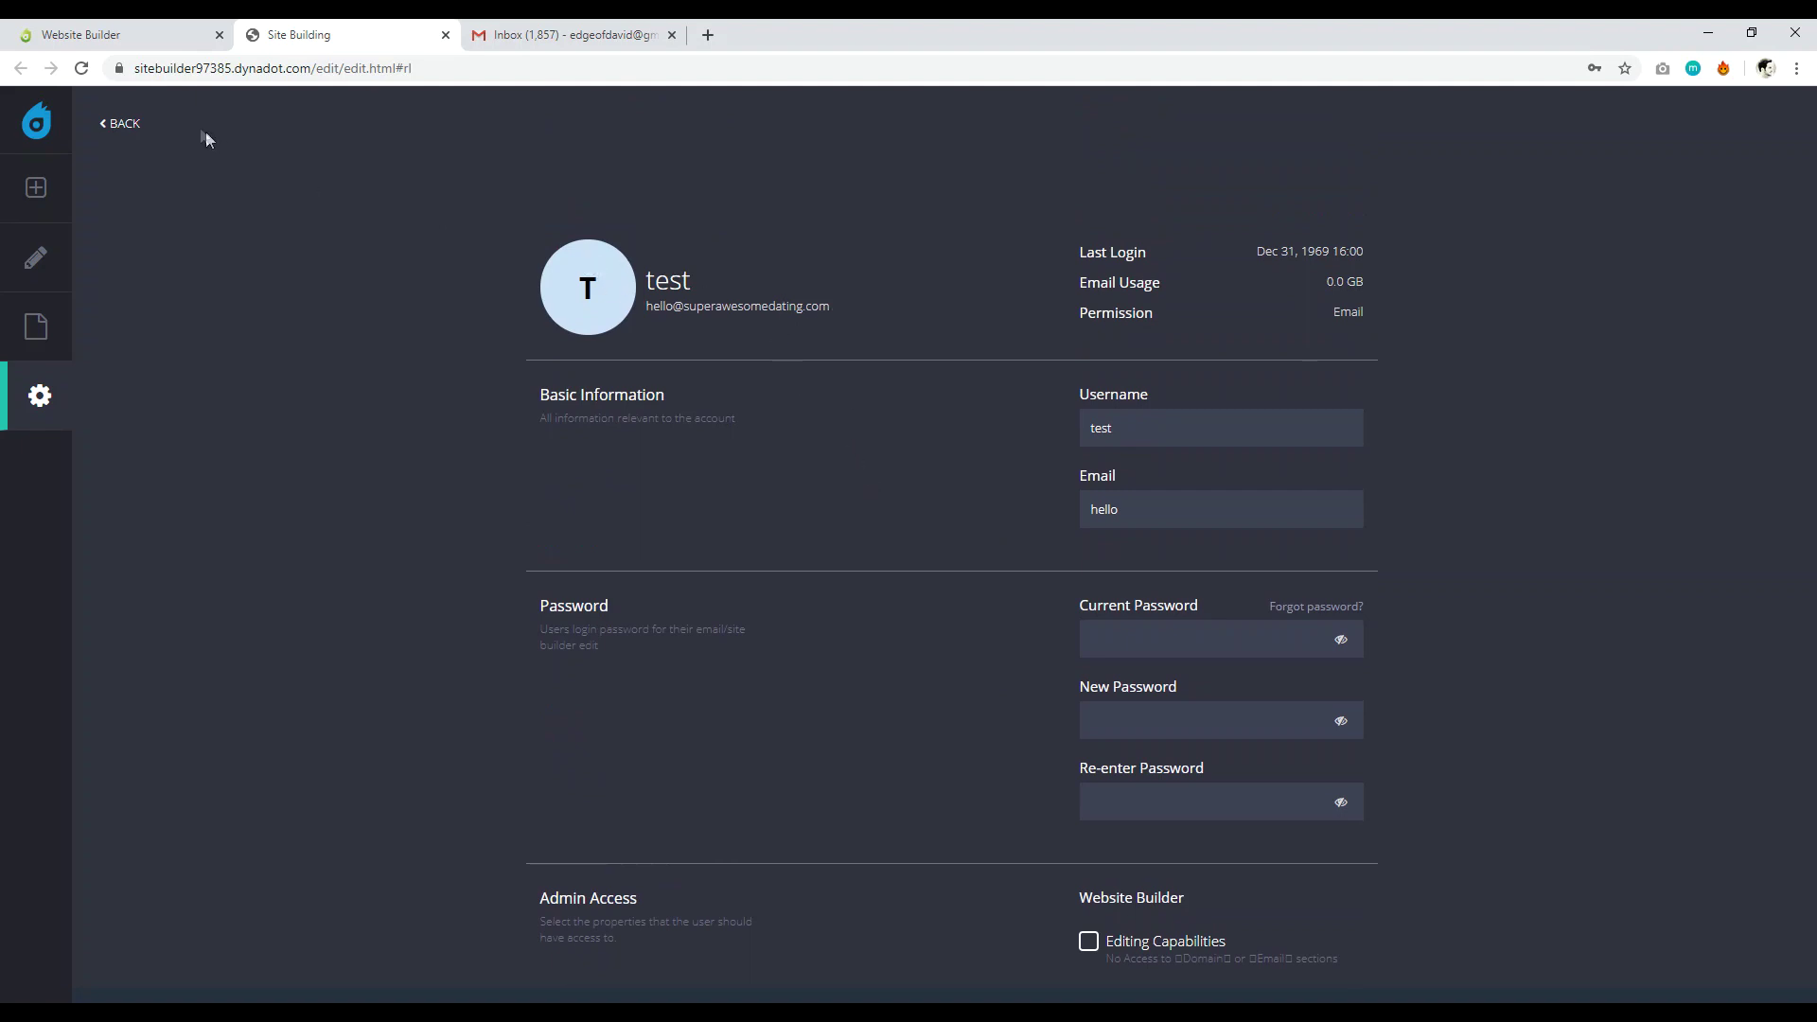
click(157, 124)
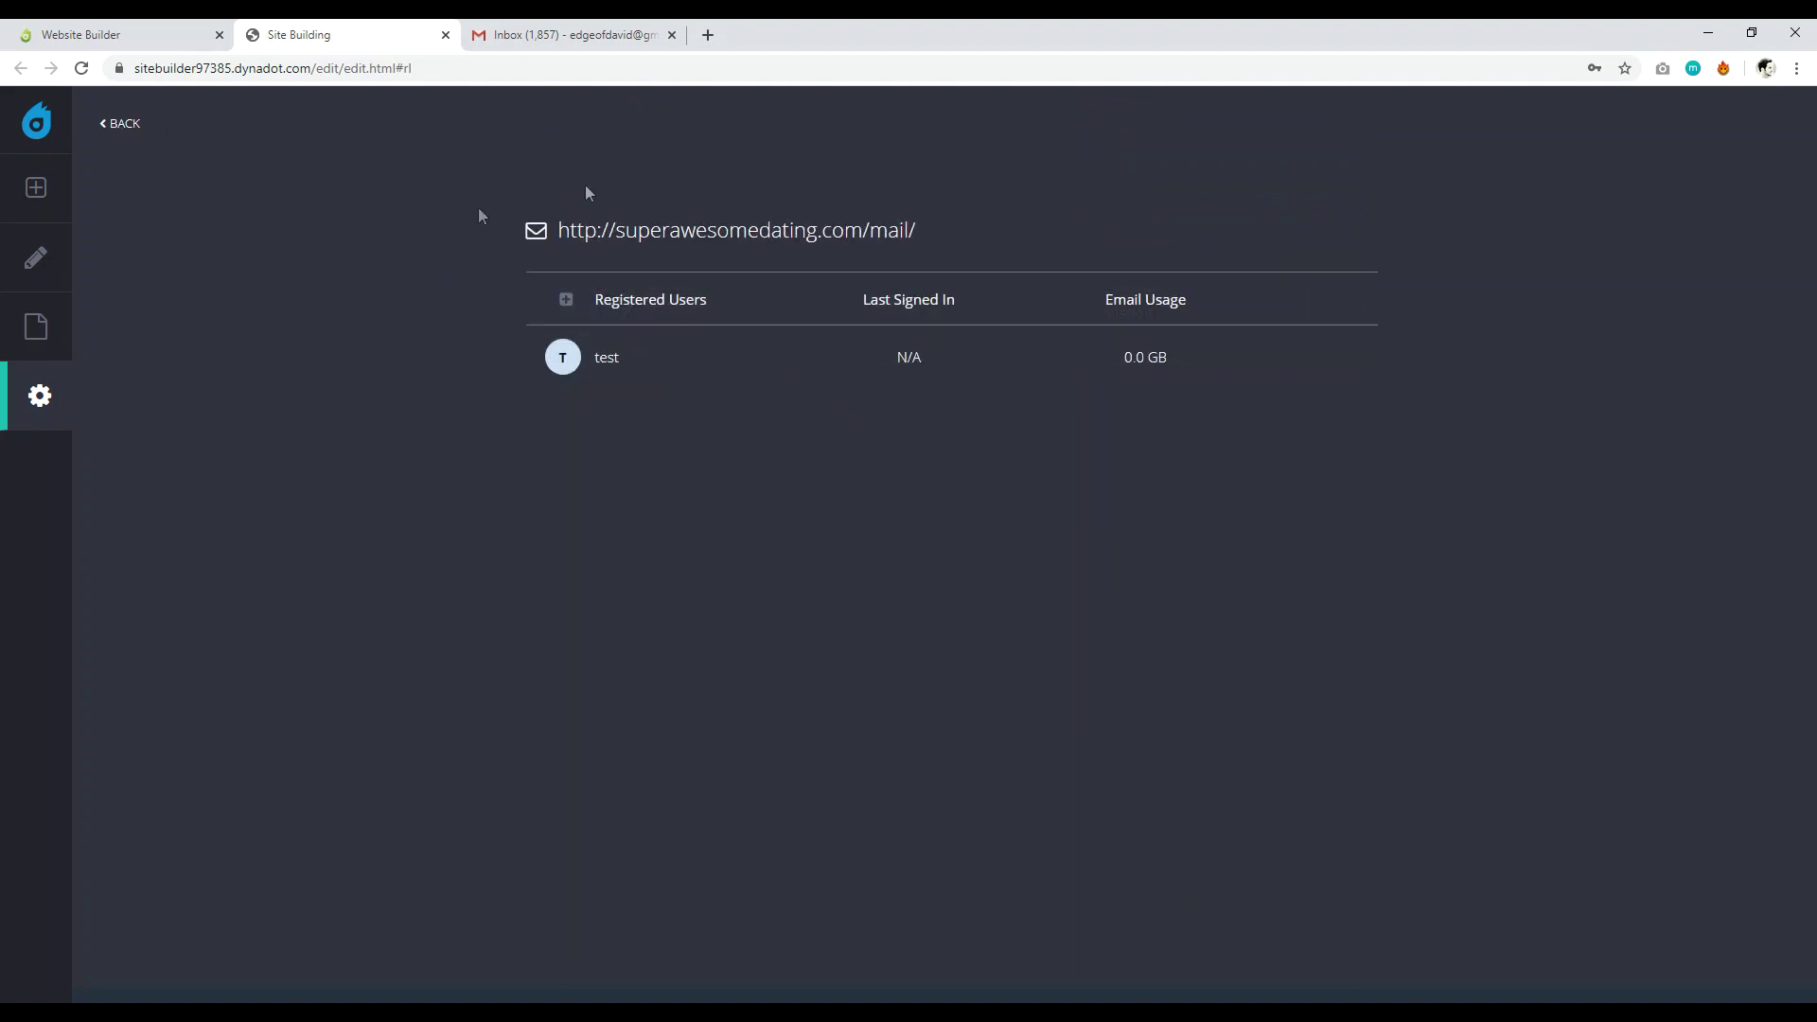
click(724, 244)
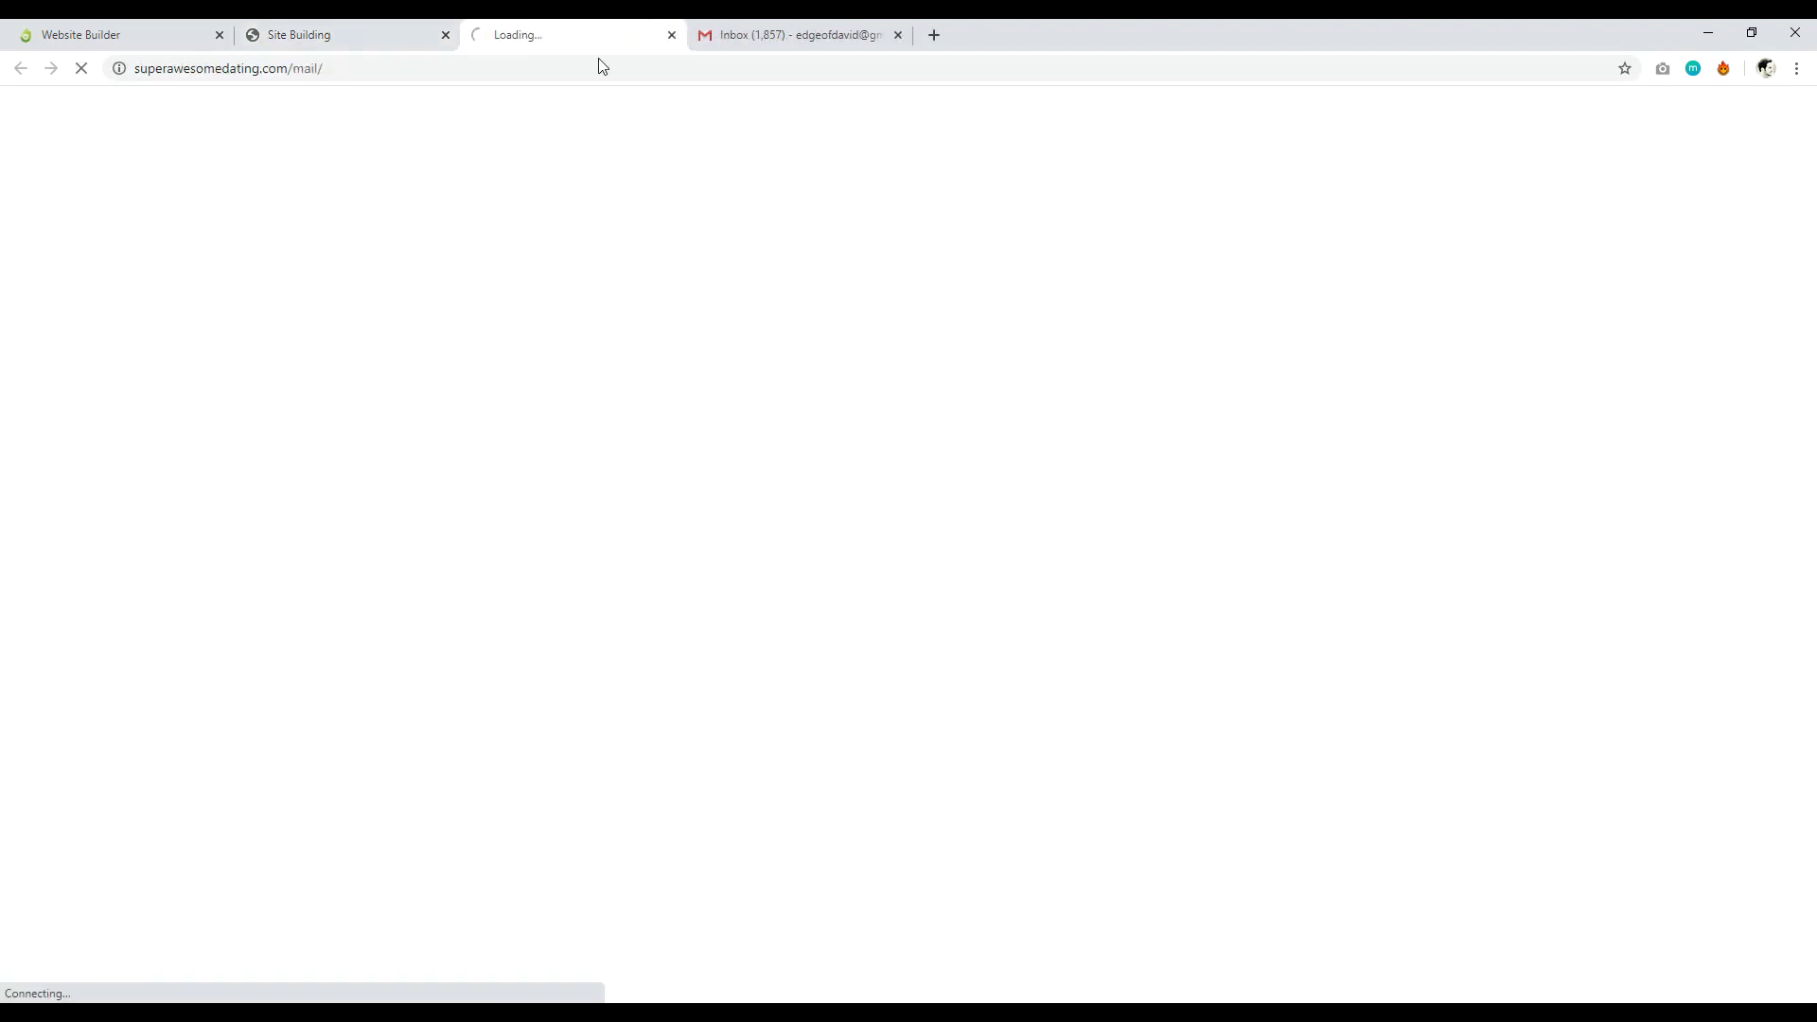
Copy the test user's e-mail address from its account details page.
key(ctrl+shift+Tab)
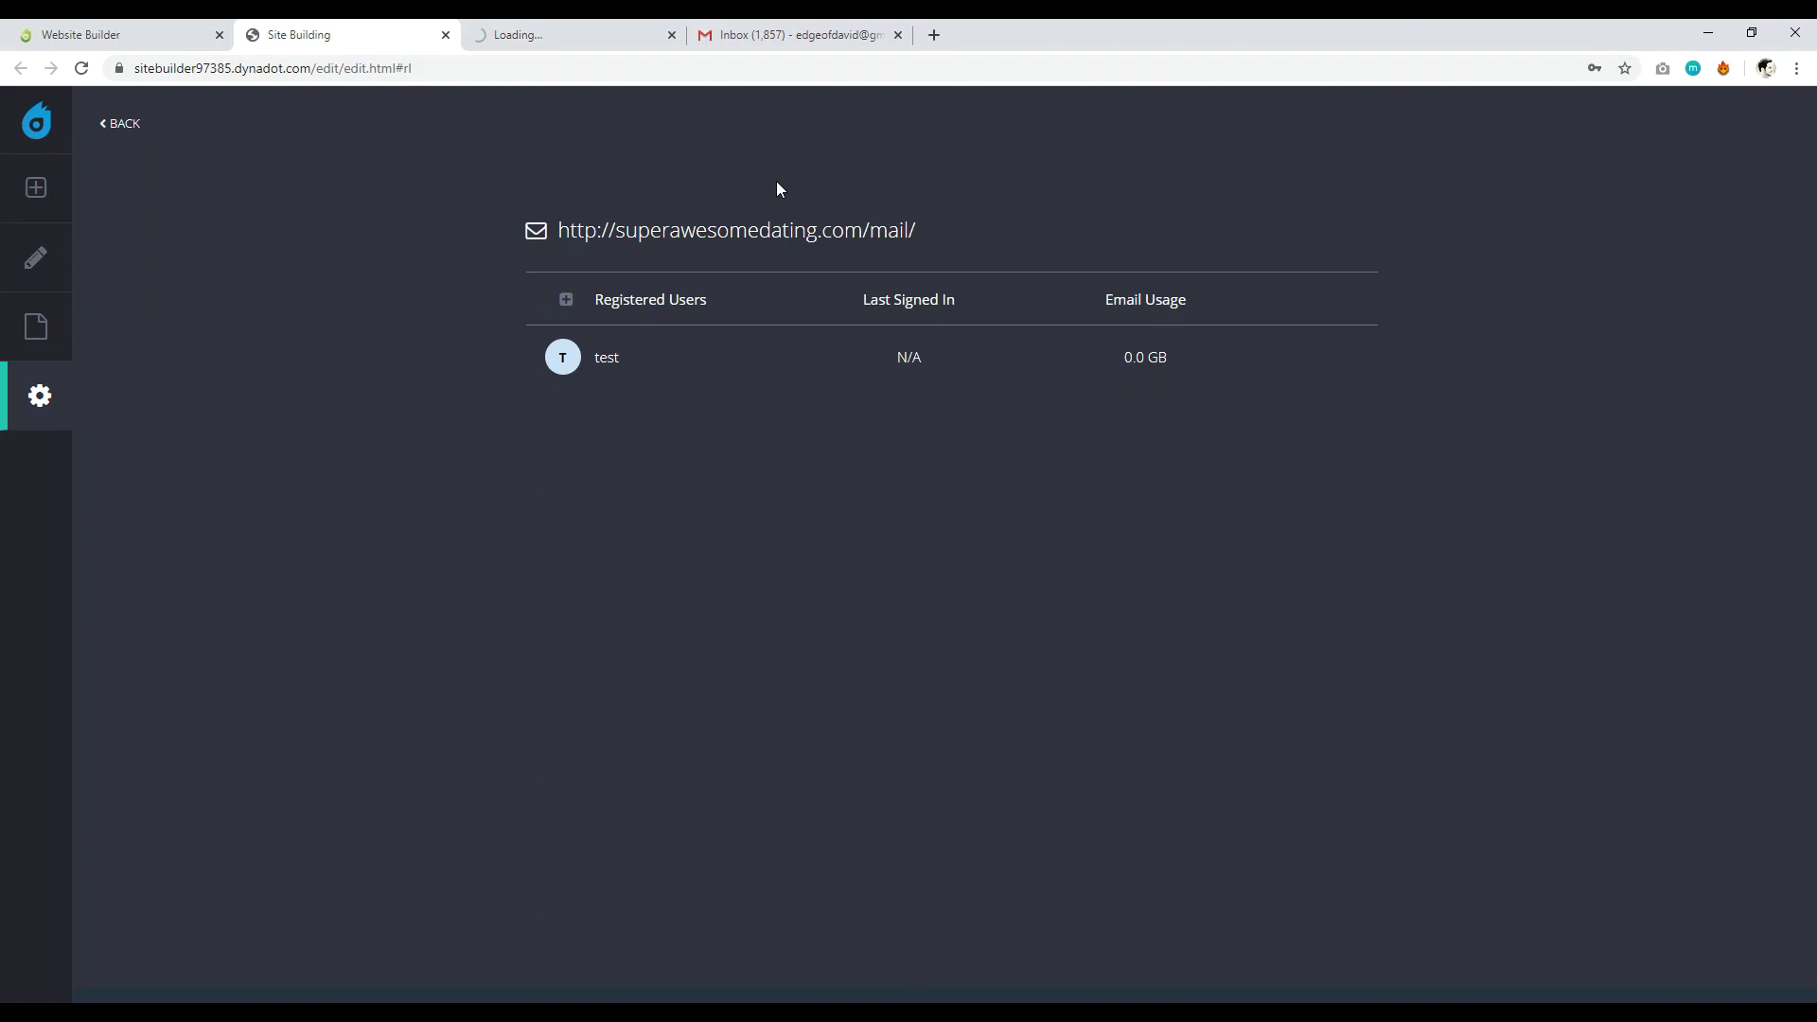
key(ctrl+Tab)
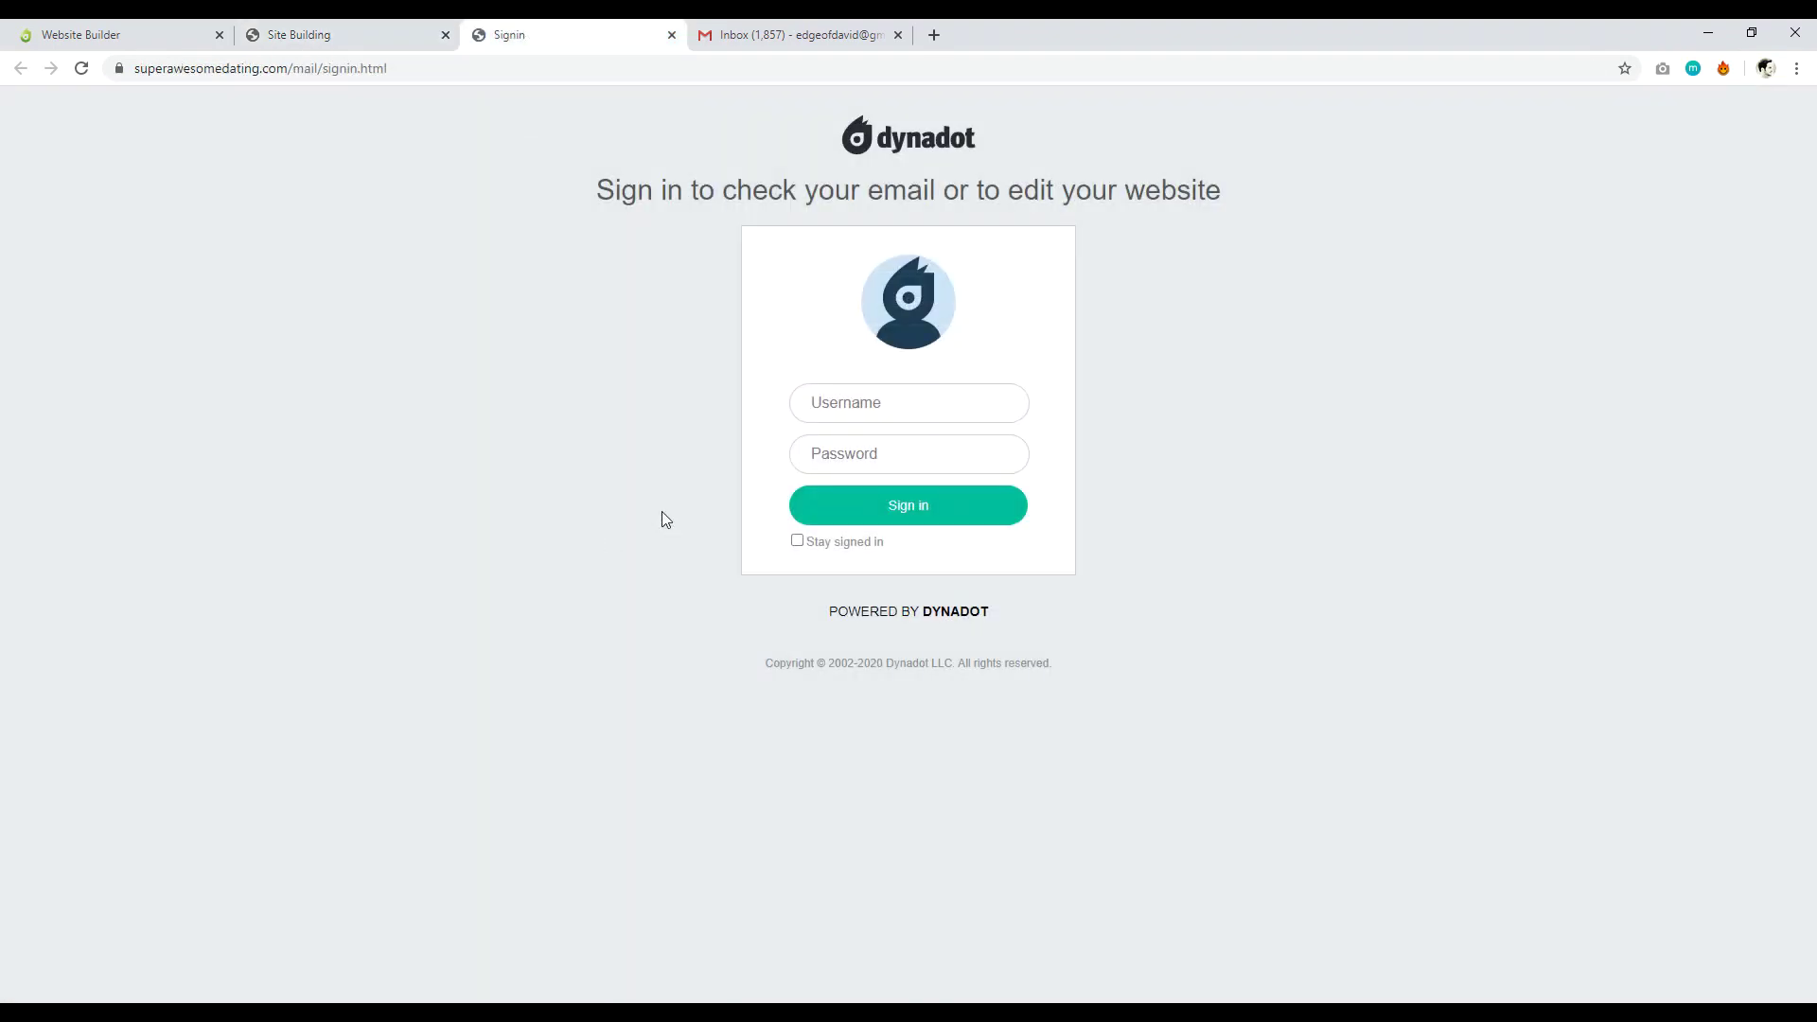
key(ctrl+shift+Tab)
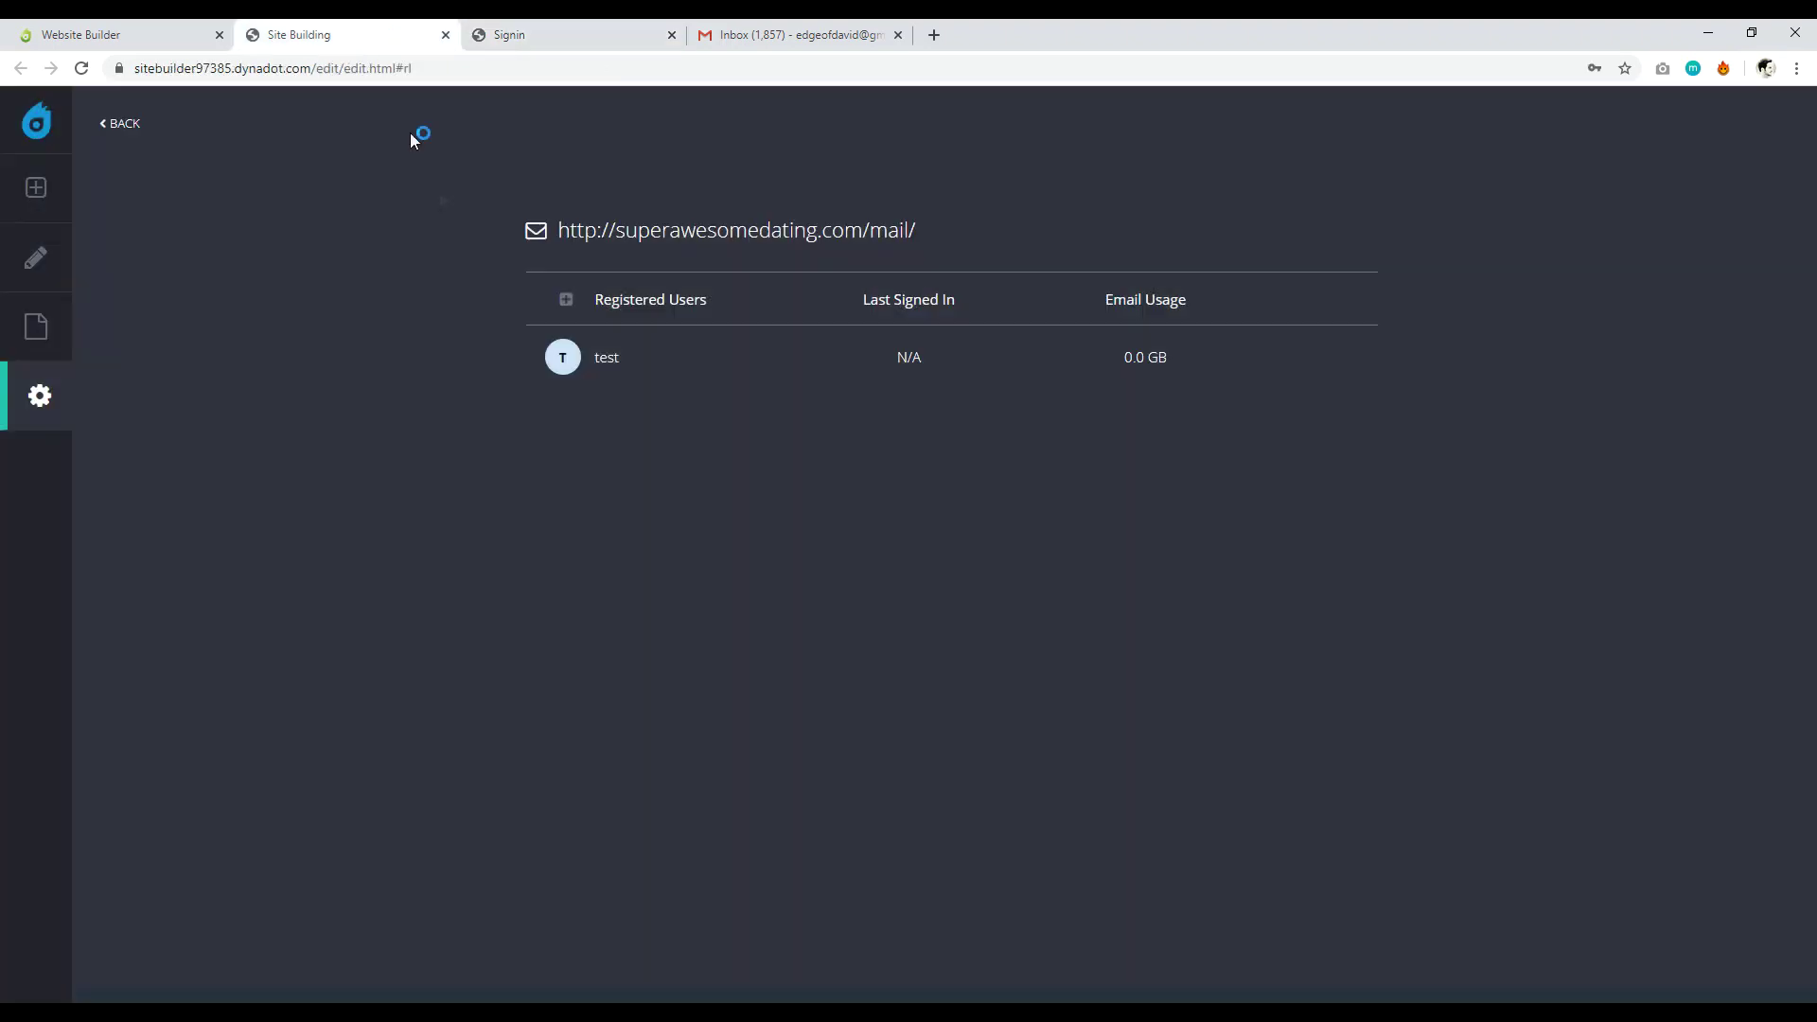
double_click(603, 361)
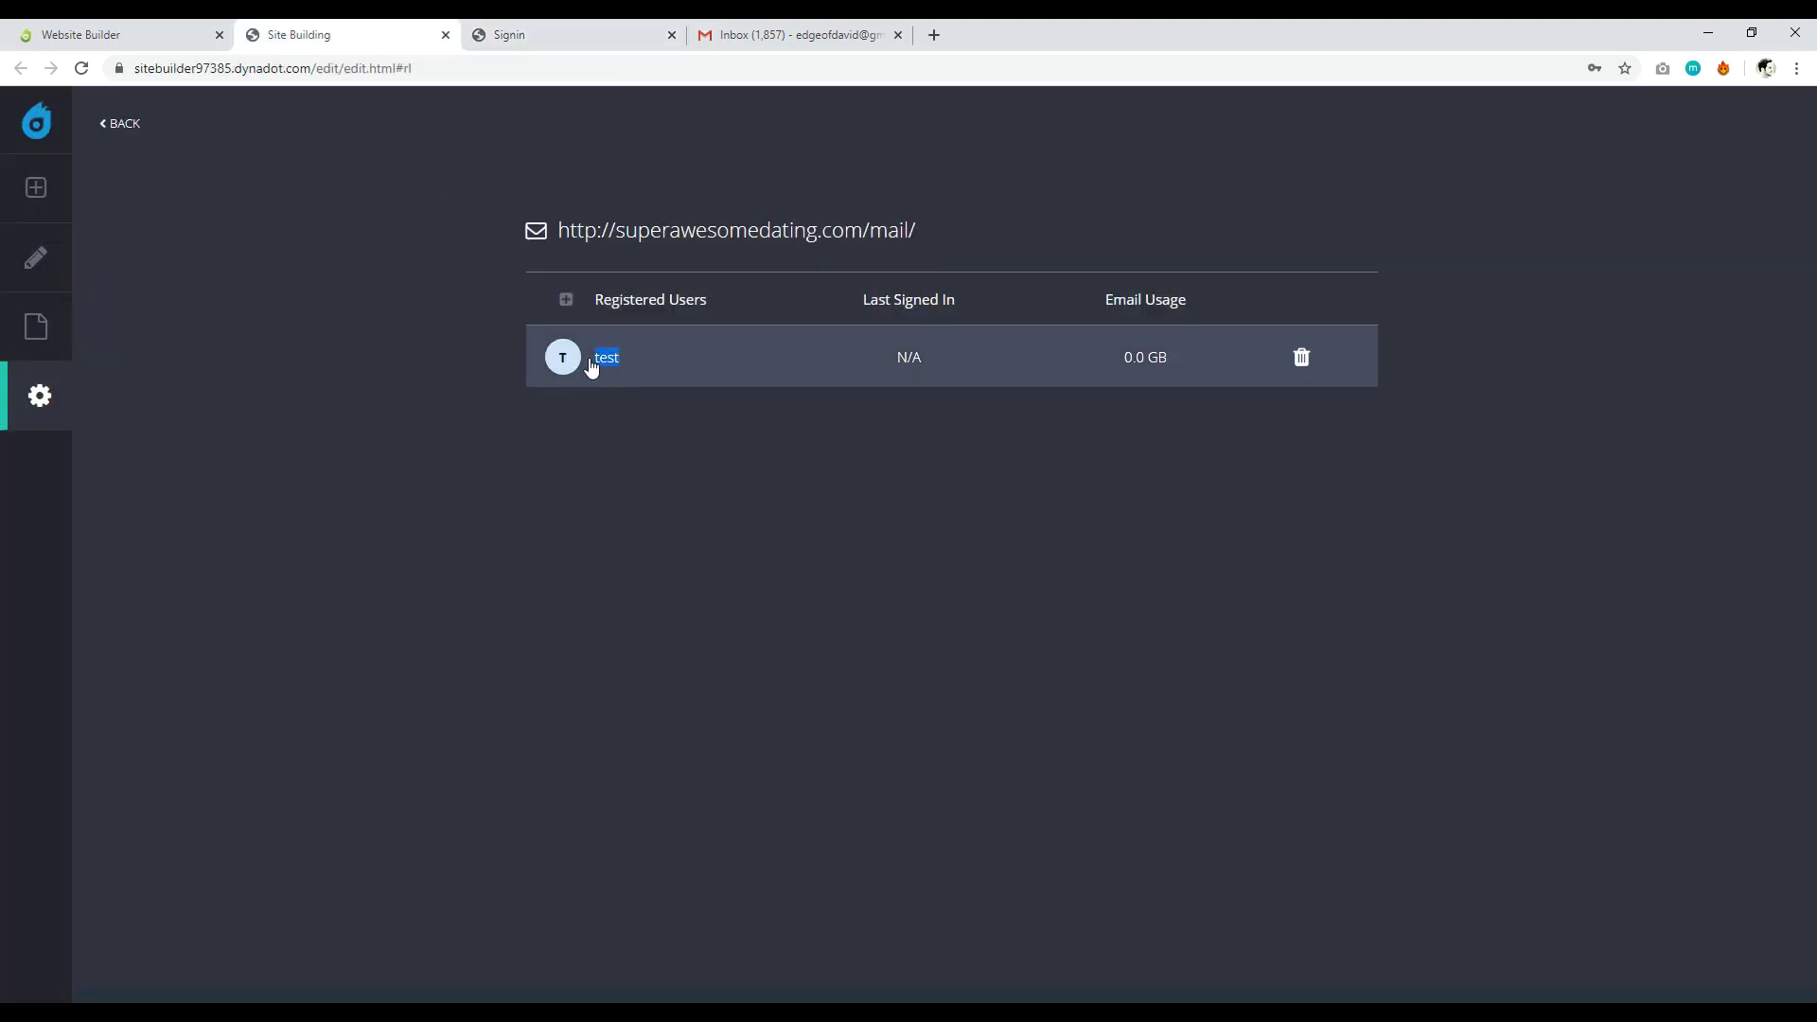
click(624, 362)
click(587, 35)
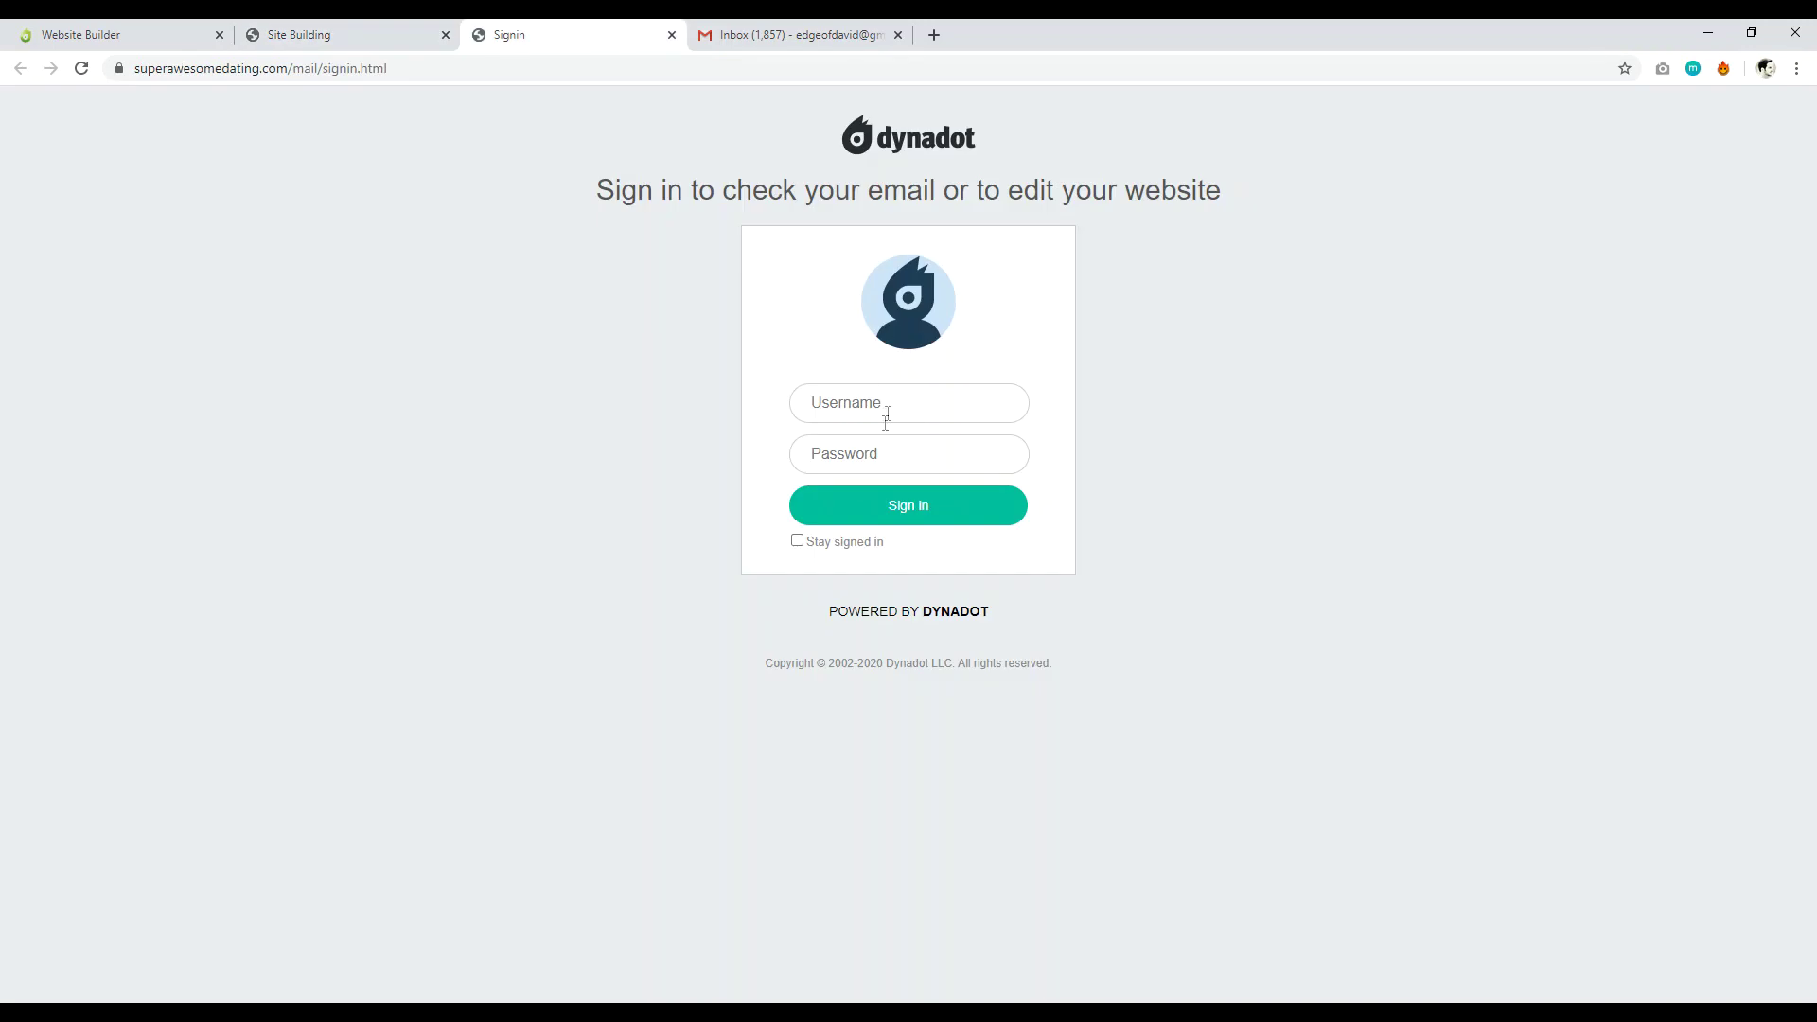
click(326, 35)
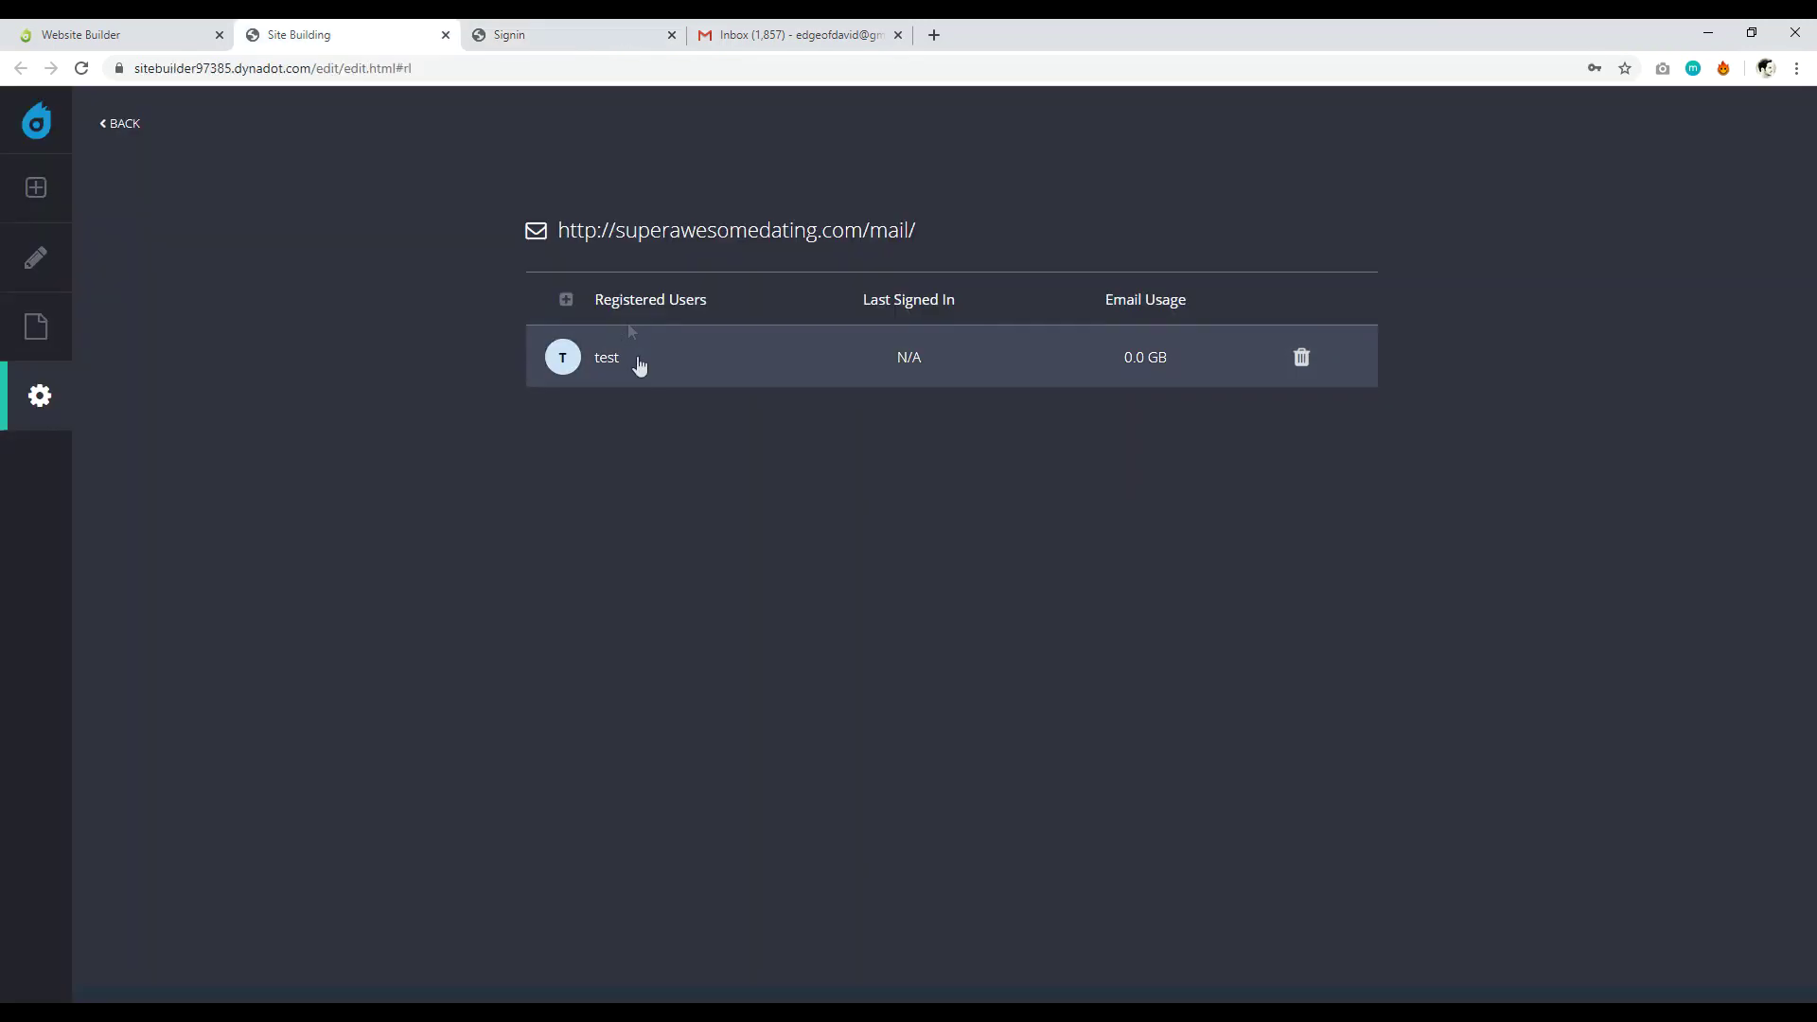
click(609, 367)
mouse_move(831, 309)
mouse_down()
mouse_move(675, 308)
mouse_move(826, 311)
mouse_up()
click(651, 310)
right_click(816, 305)
click(848, 317)
Sign in to Webmail using the copied address as username and the account password.
click(530, 35)
click(973, 395)
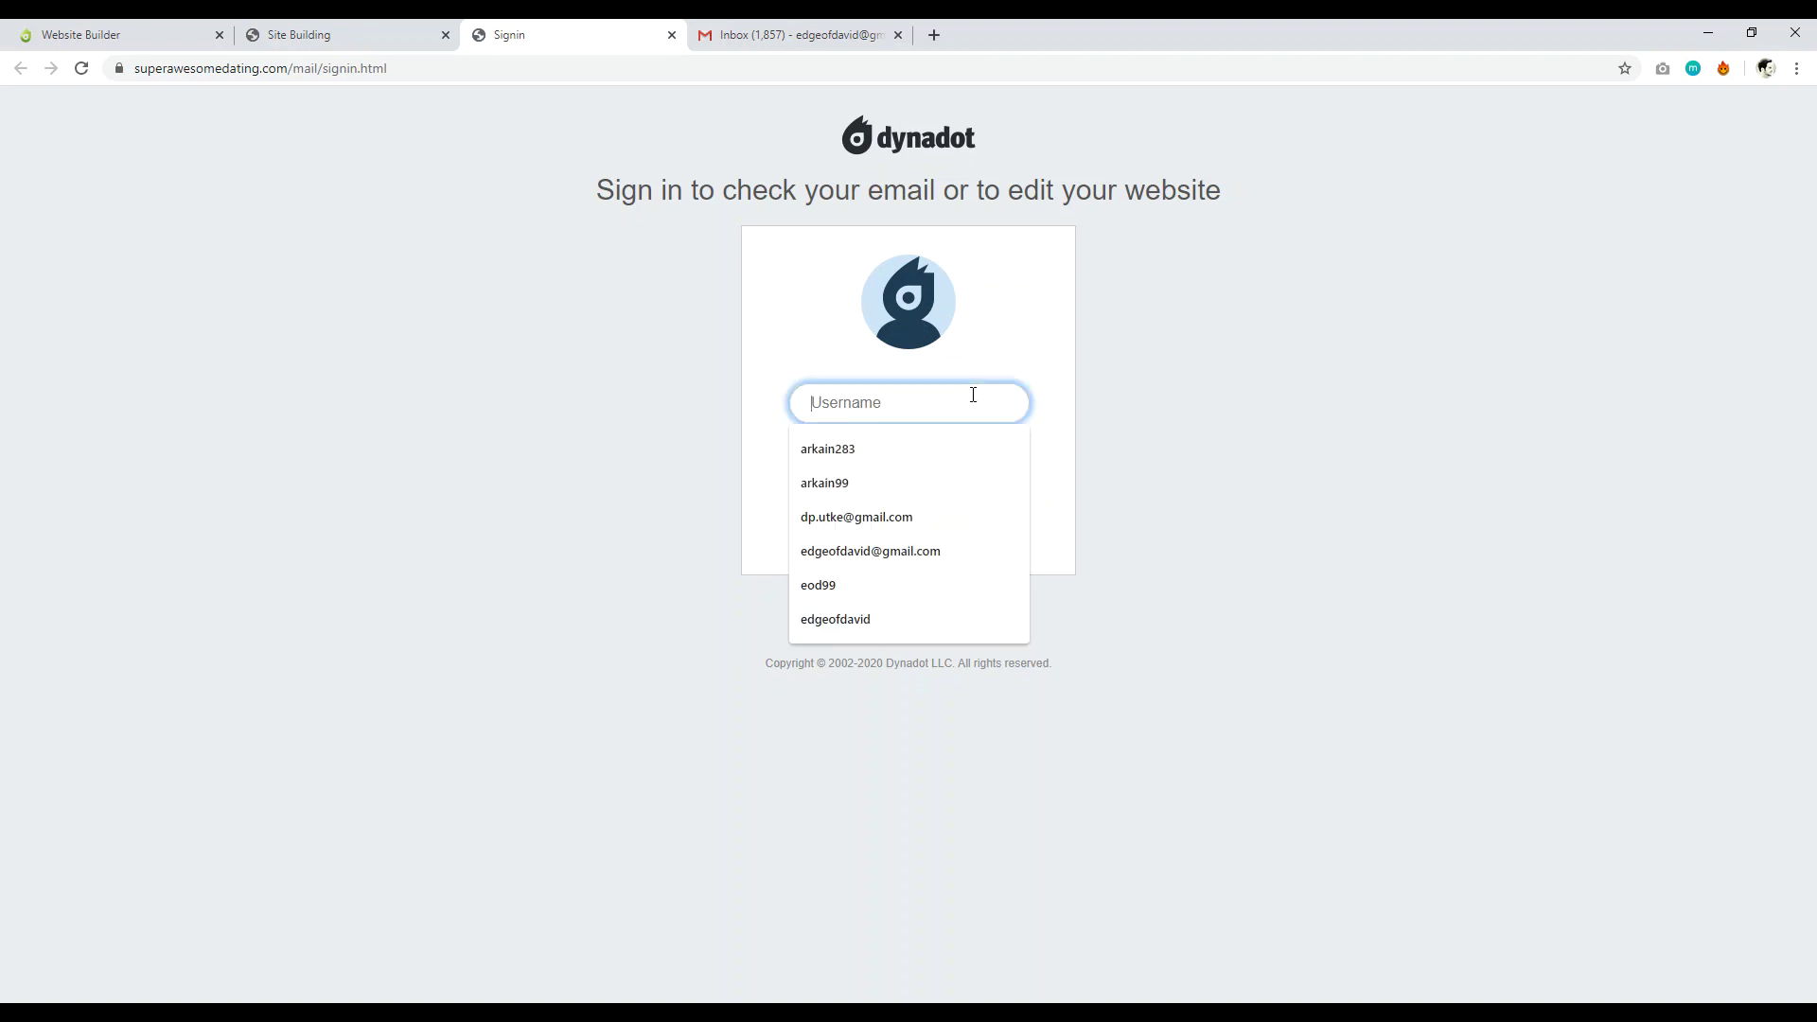
right_click(972, 395)
click(1121, 542)
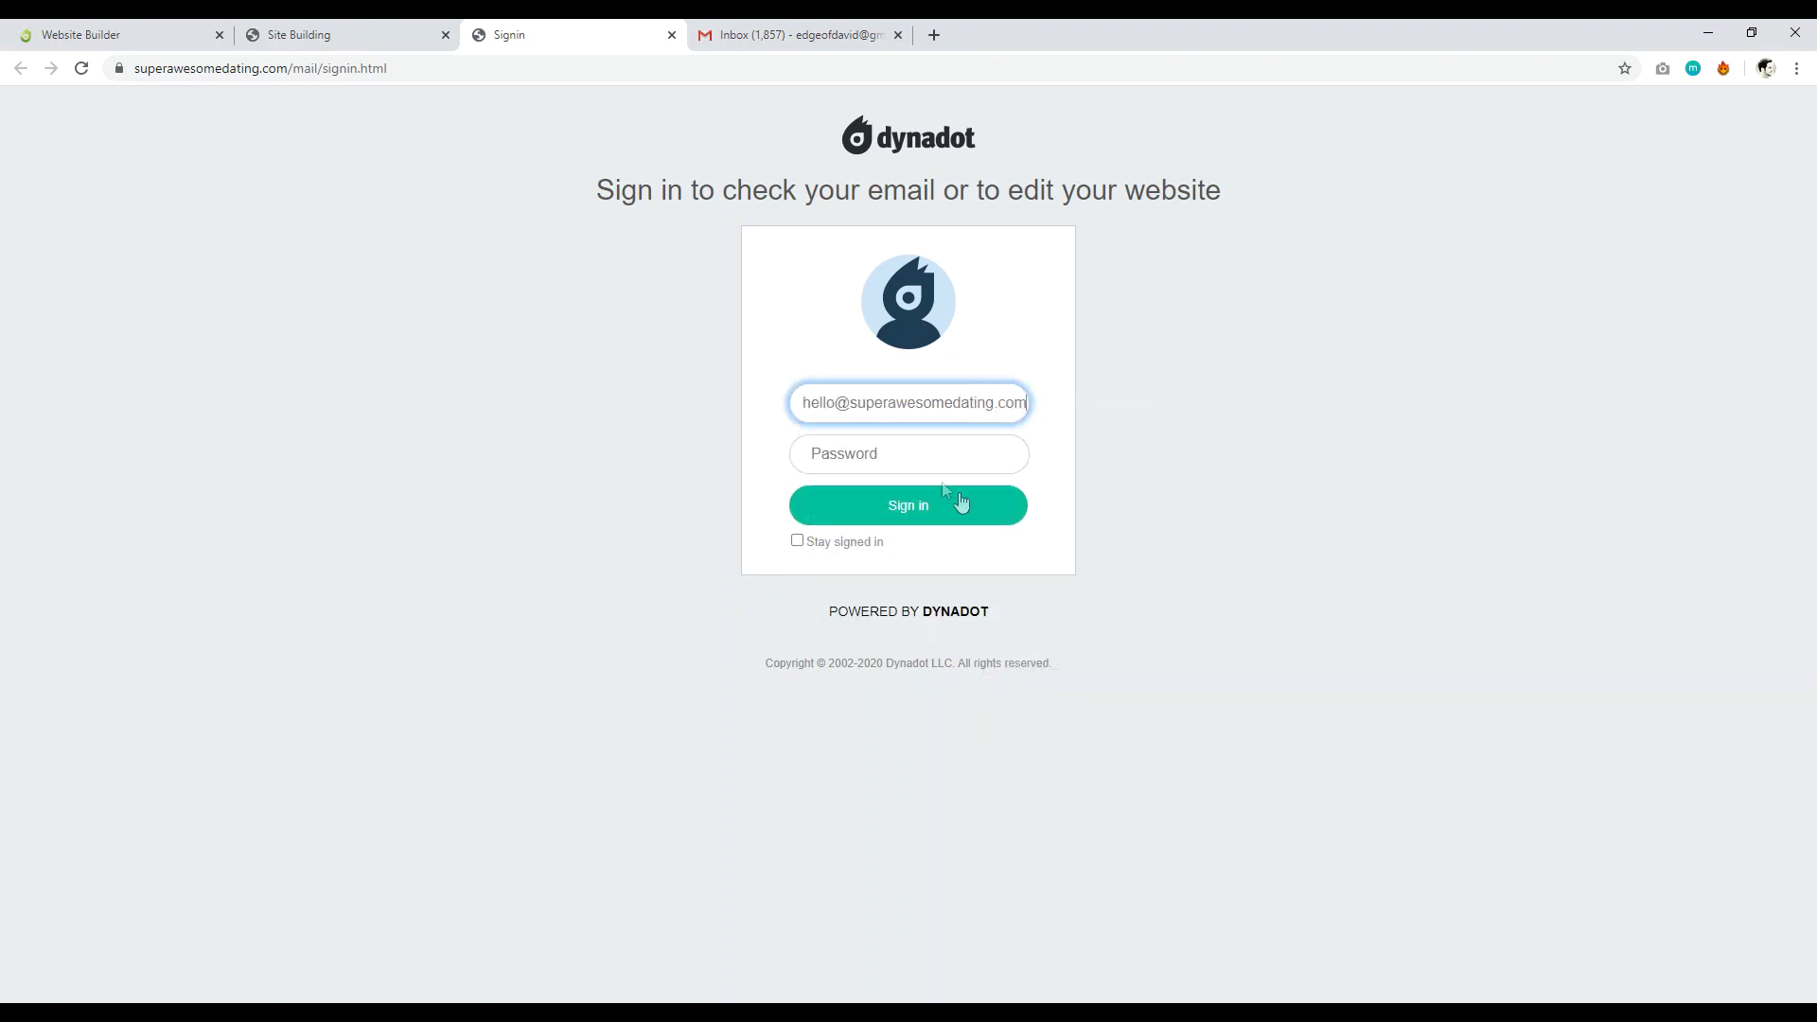
click(916, 460)
text(••••••••)
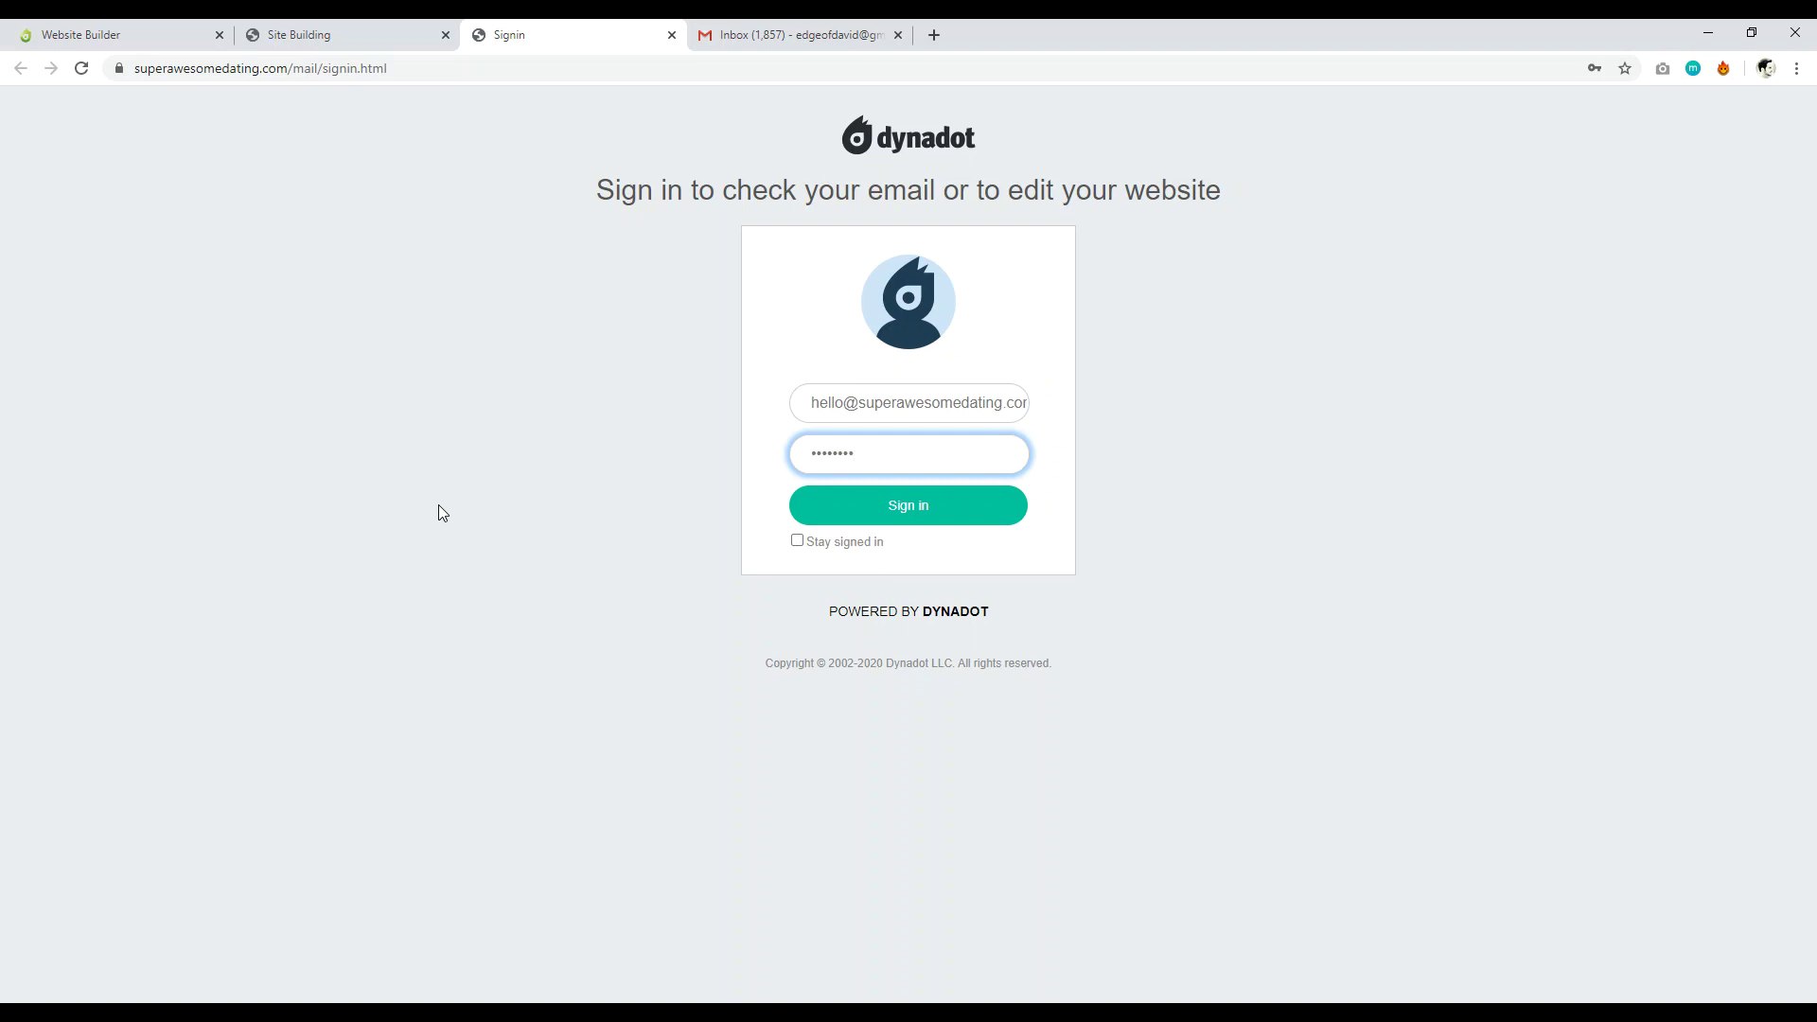
click(880, 515)
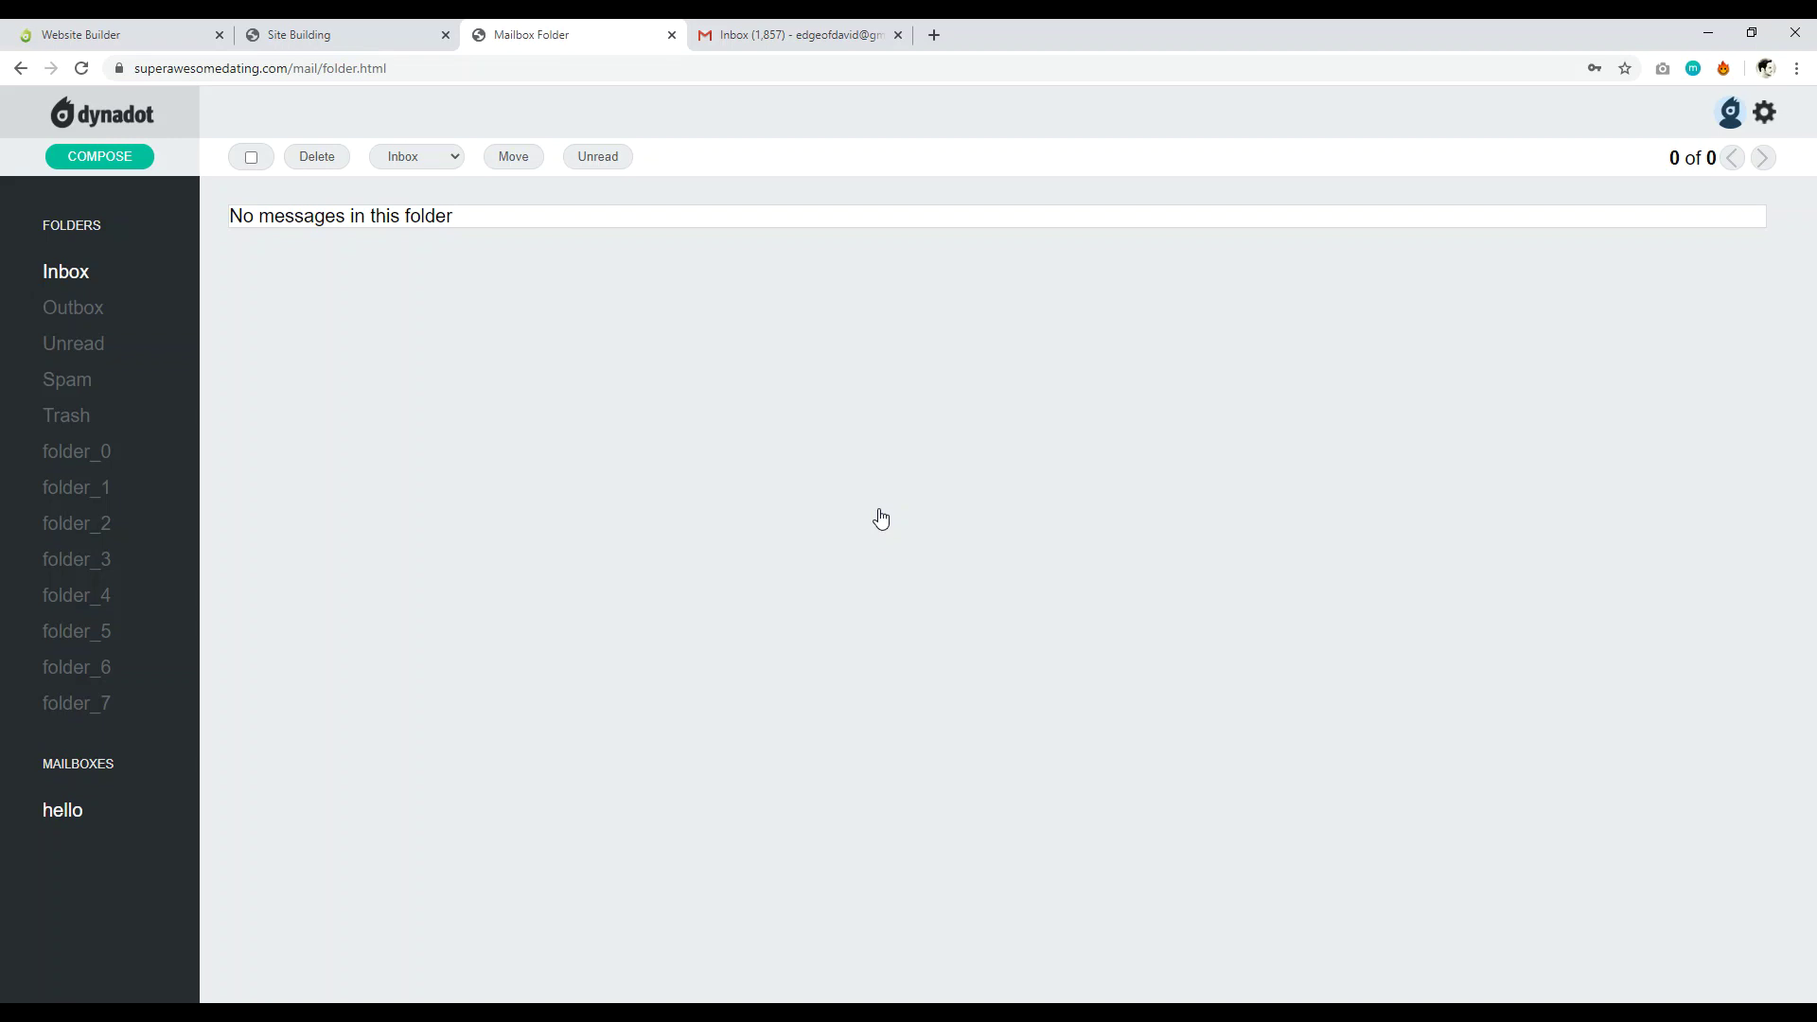
From Gmail, send 'test abc 123' with body 'hi' to the new site mailbox.
click(800, 34)
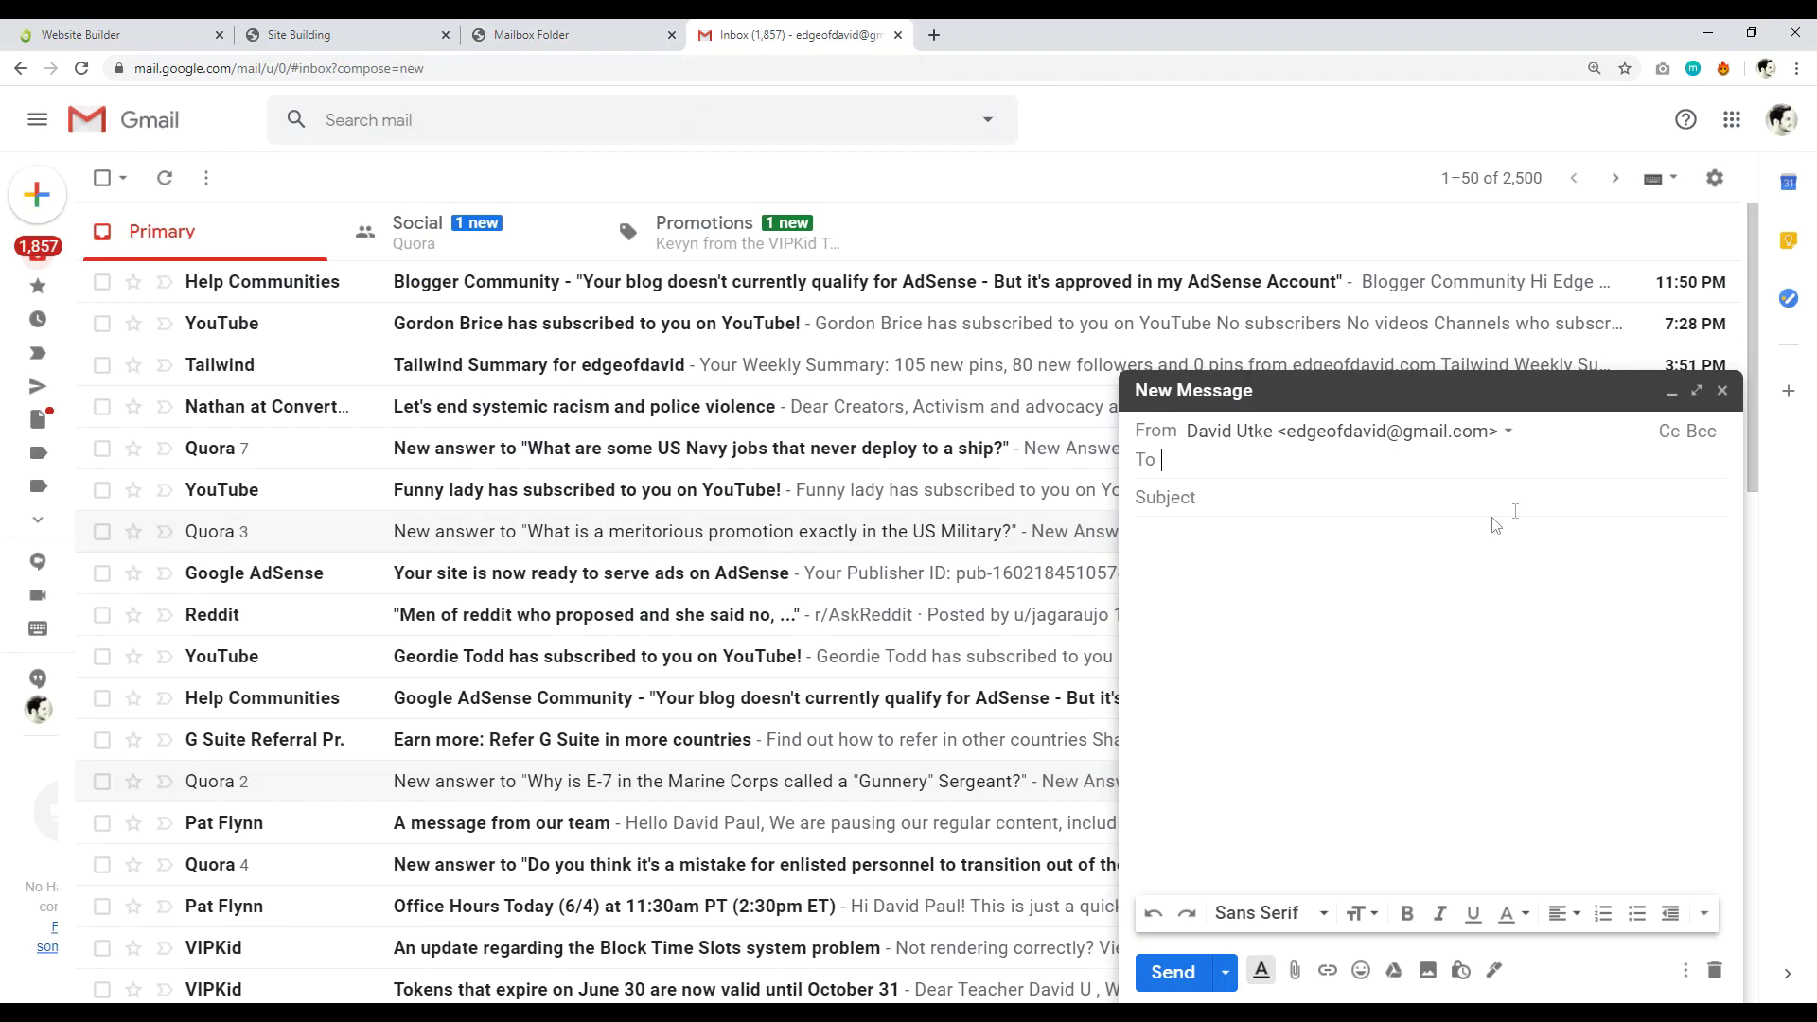
text(h)
click(1437, 515)
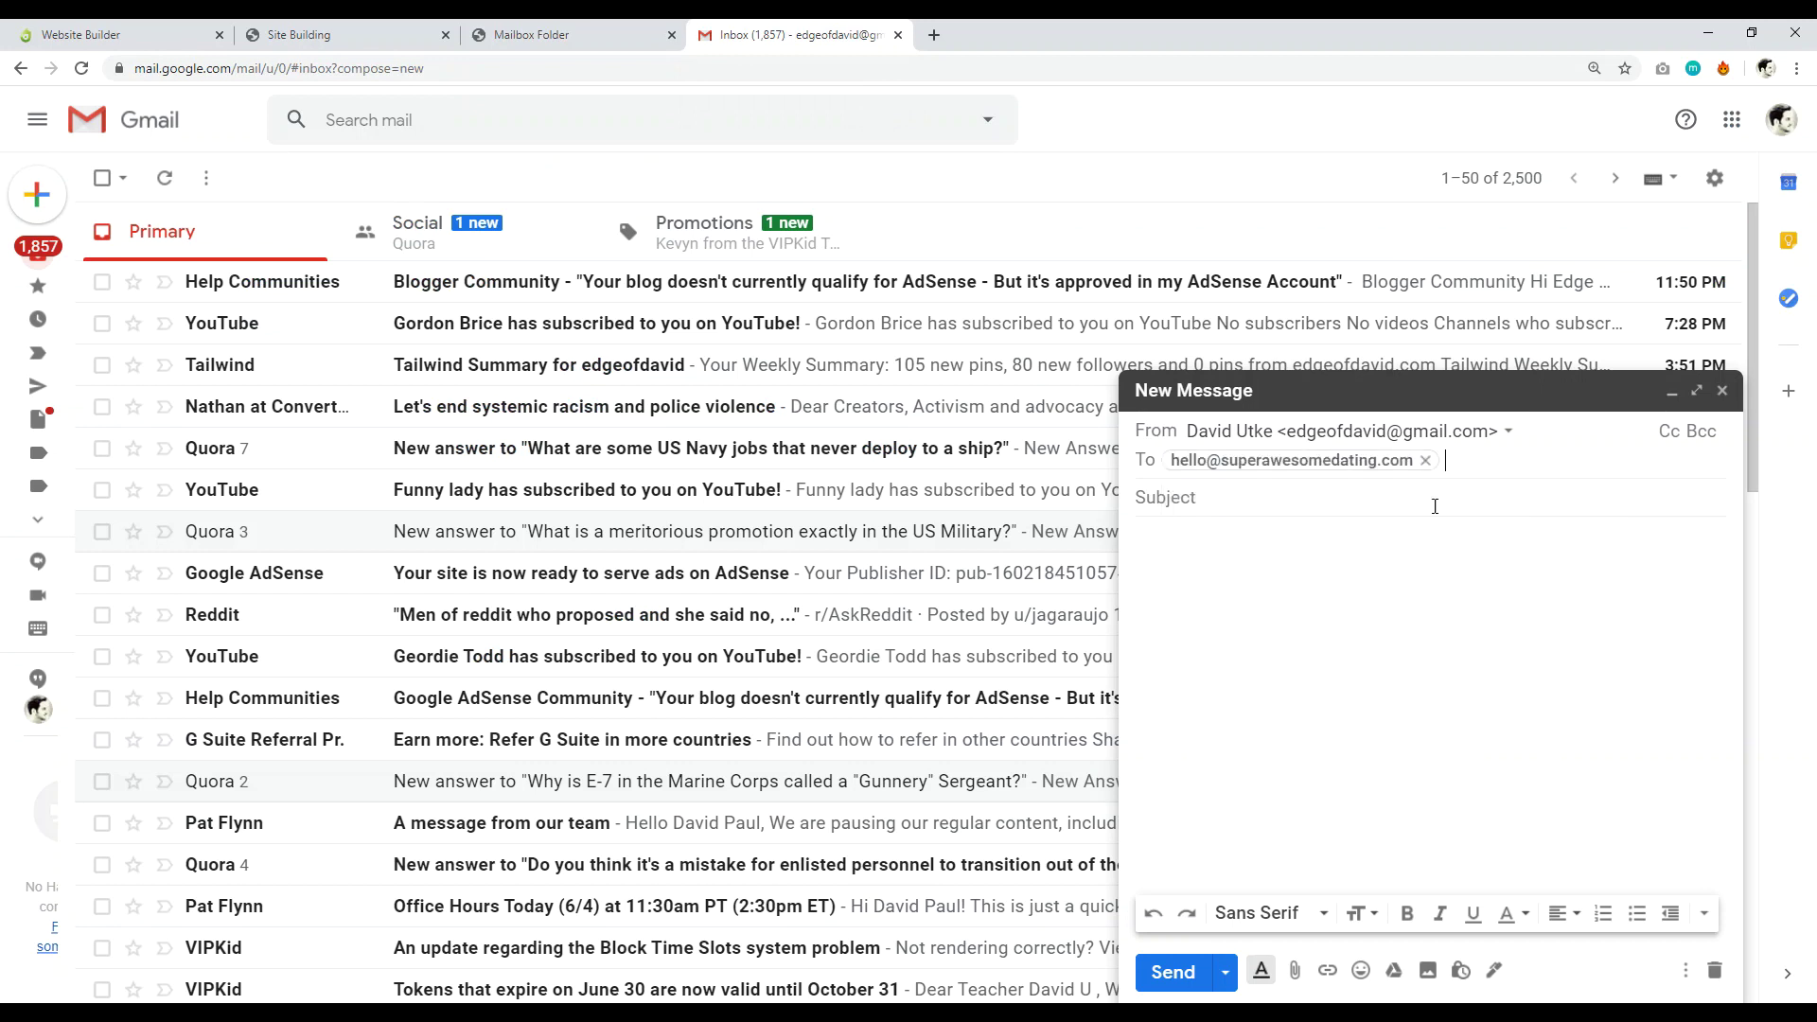
click(1401, 542)
text(hi)
click(1309, 477)
text(test a)
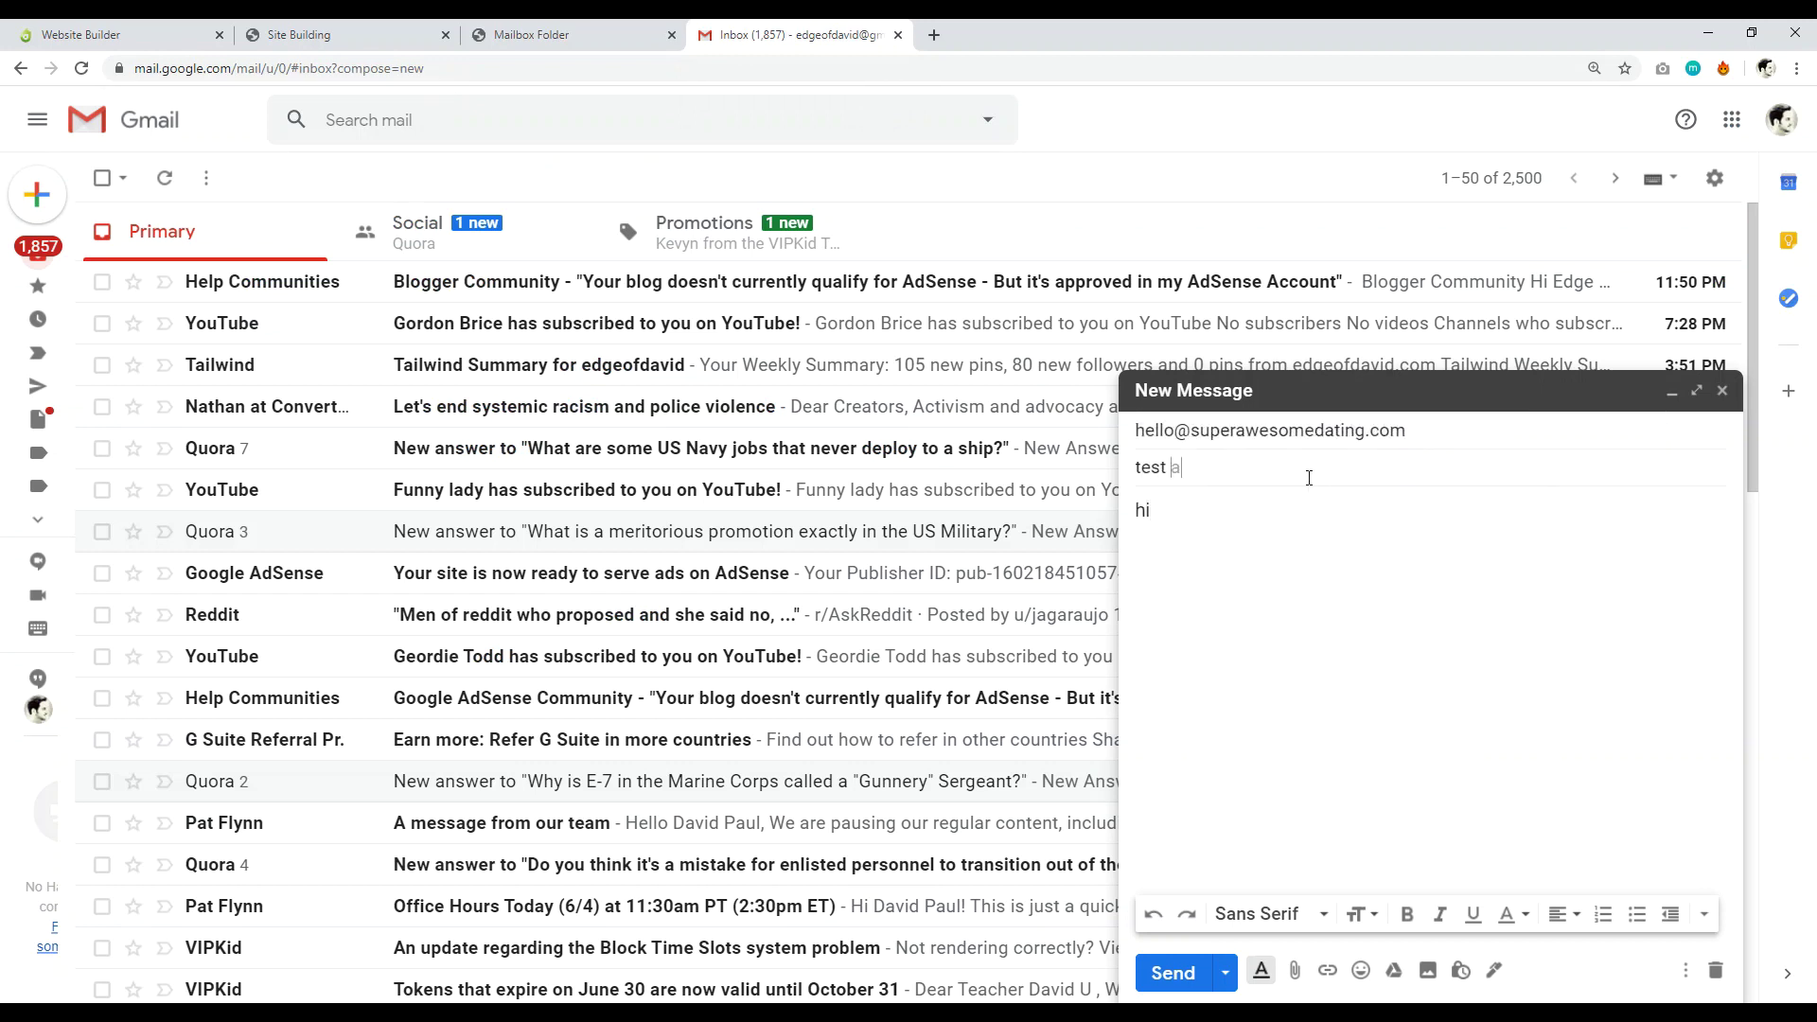
text(bc 123)
click(1166, 973)
click(568, 34)
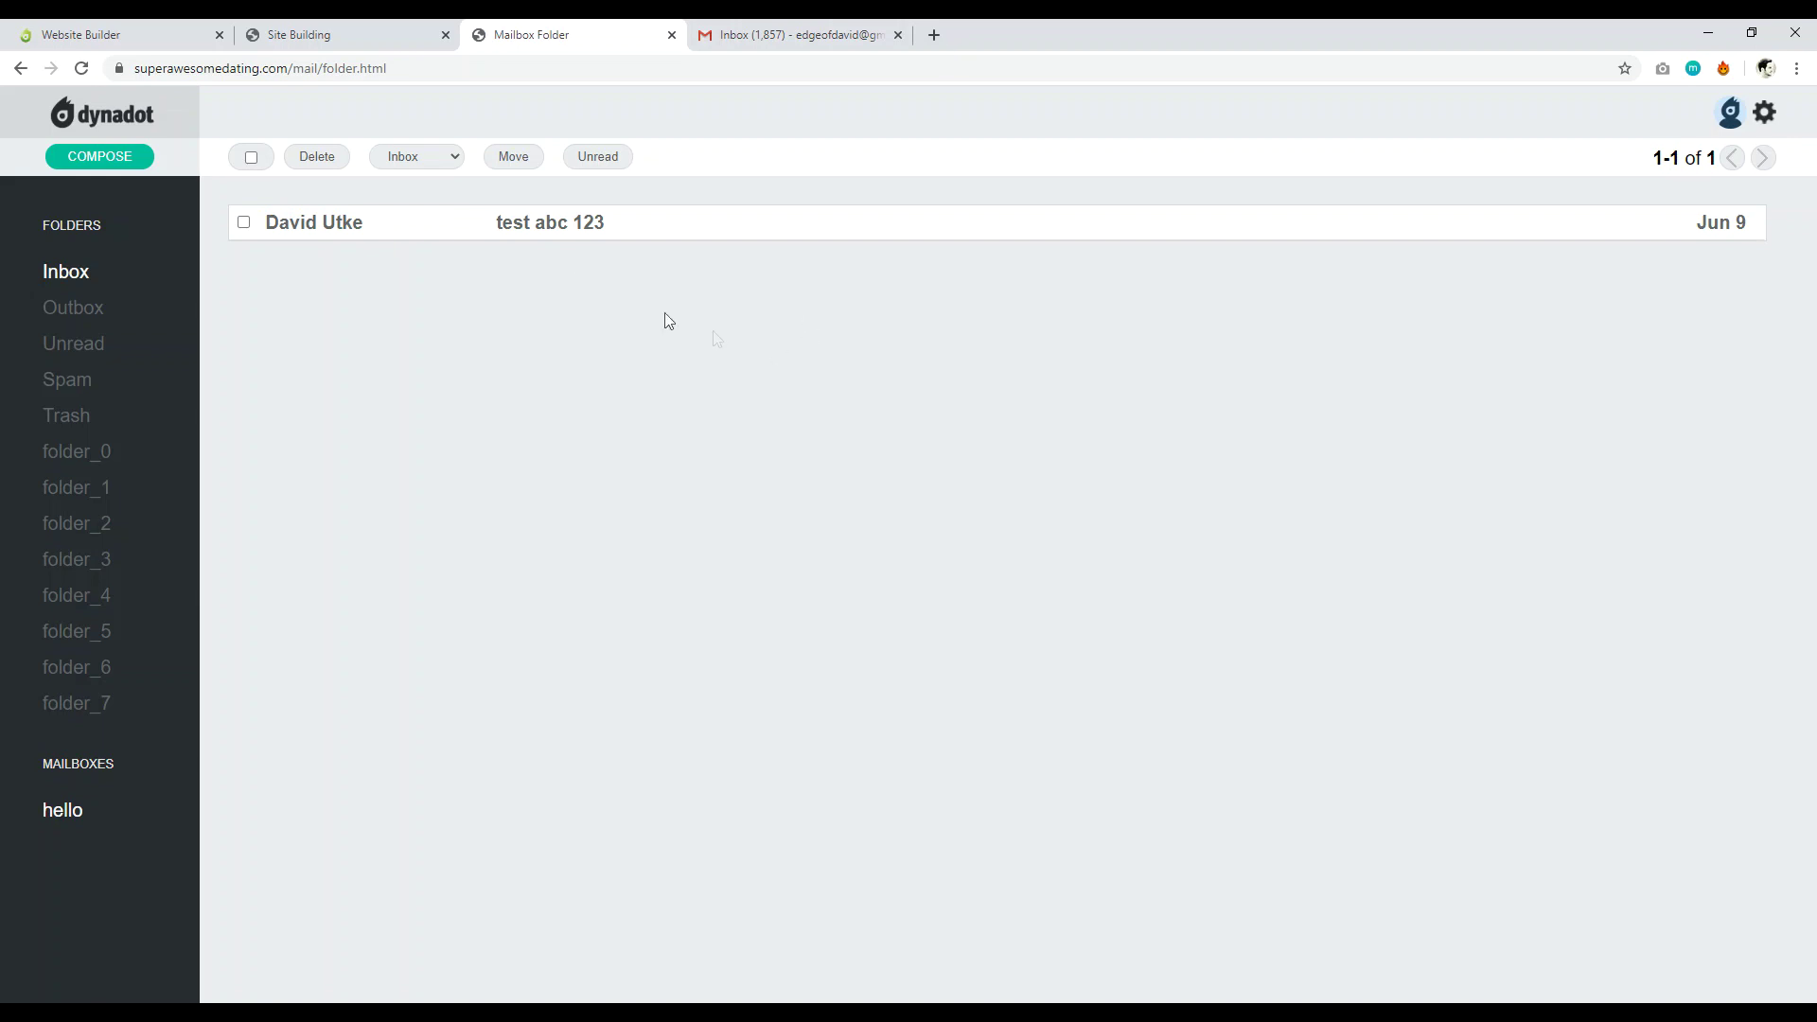
Read the received 'test abc 123' message with body 'hi', then return to the site builder.
click(555, 231)
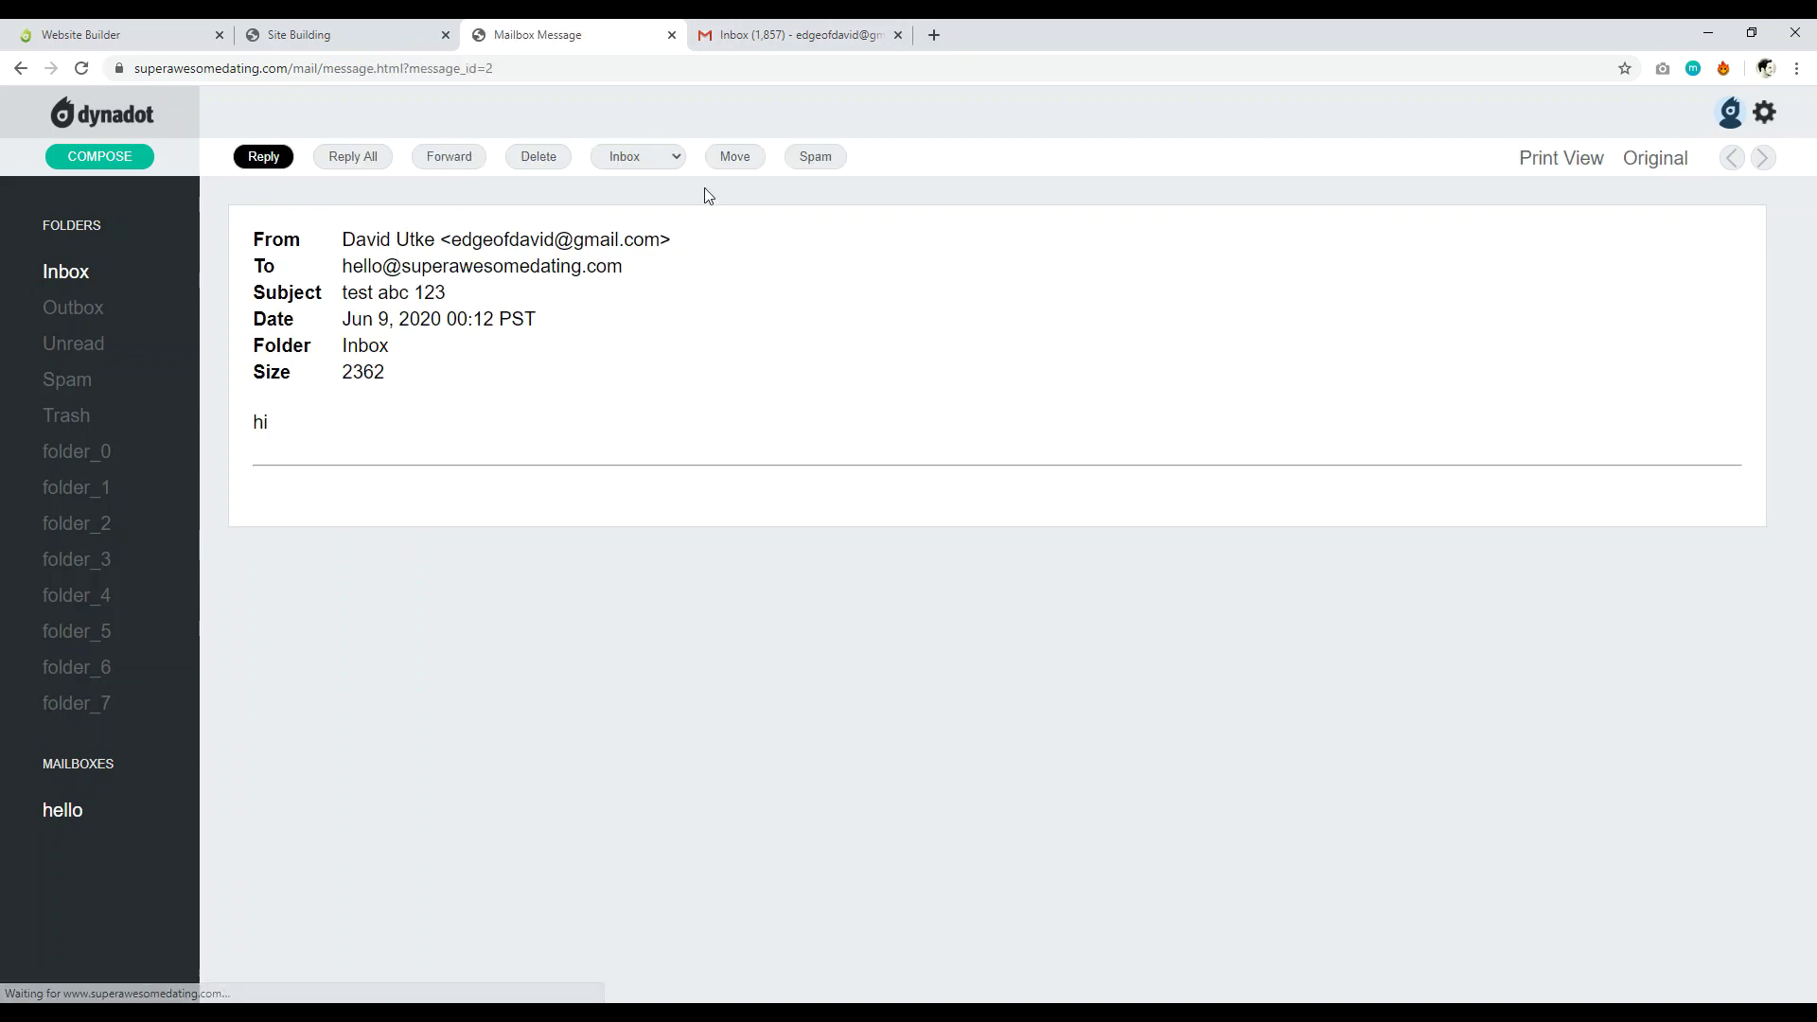
drag(326, 428, 238, 417)
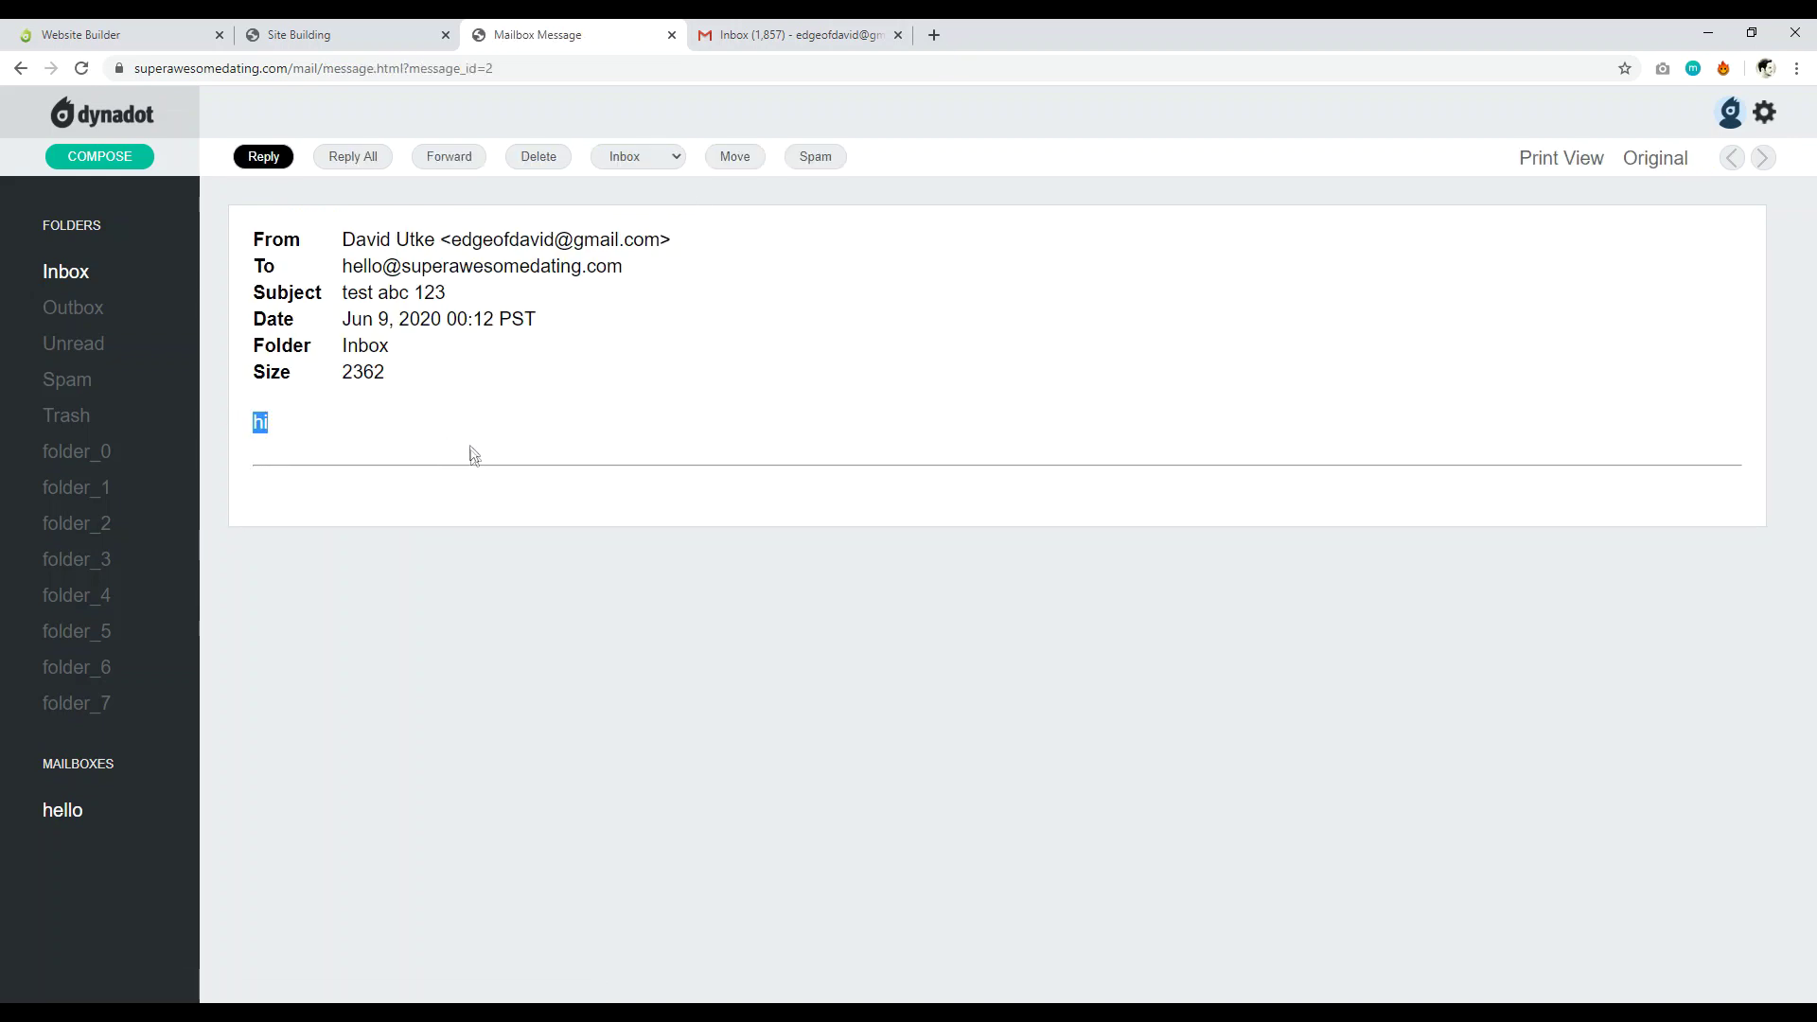
click(312, 34)
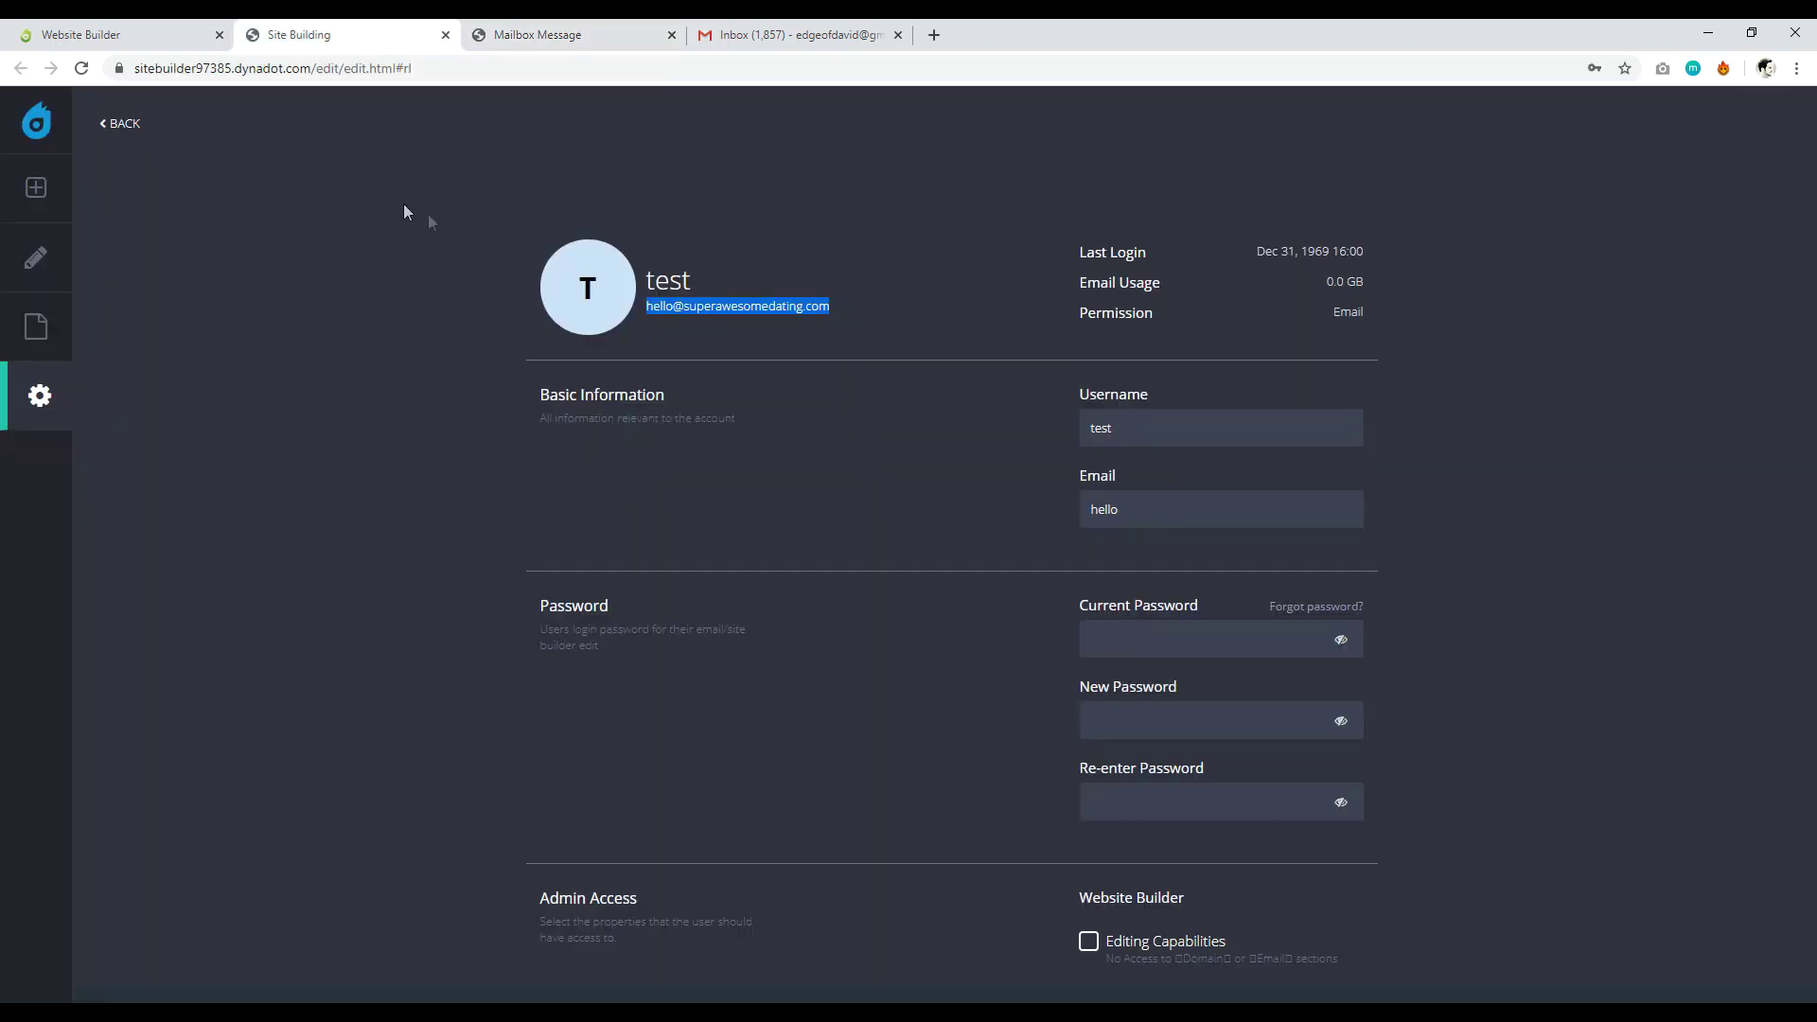
click(115, 132)
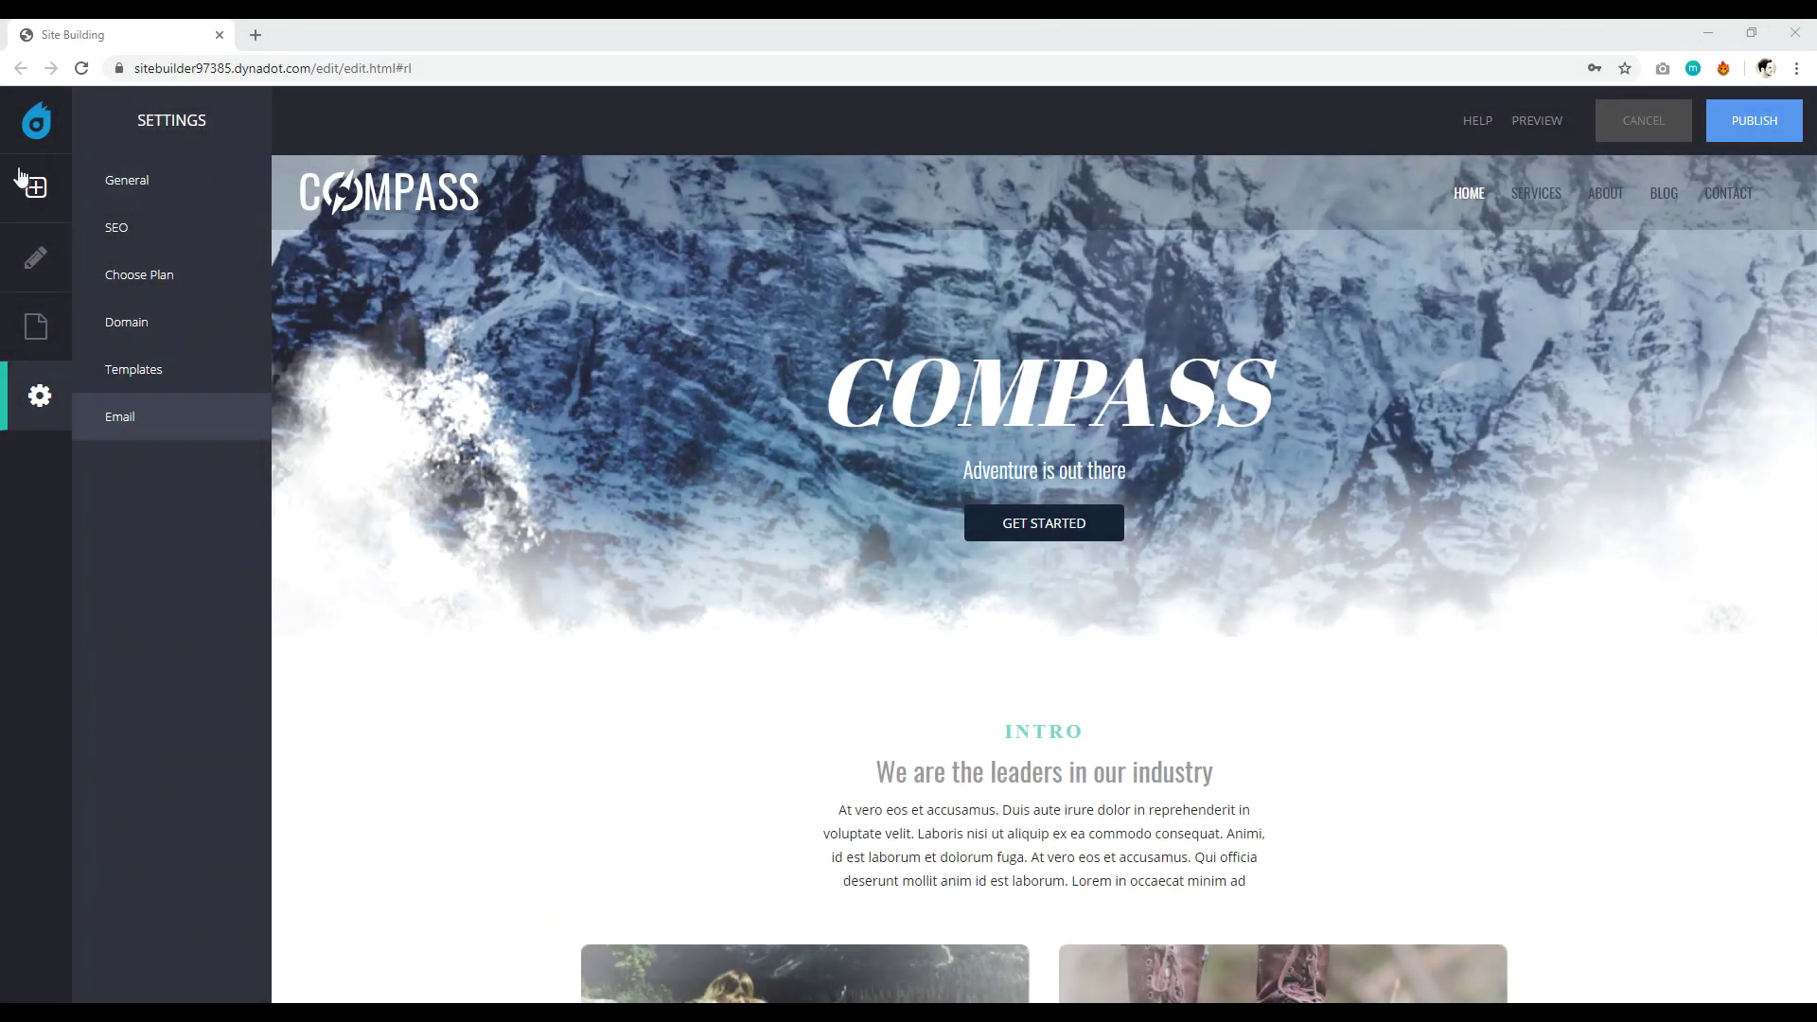
Browse the Tools elements and Style Editor options for site, navigation, header, content and footer.
click(38, 195)
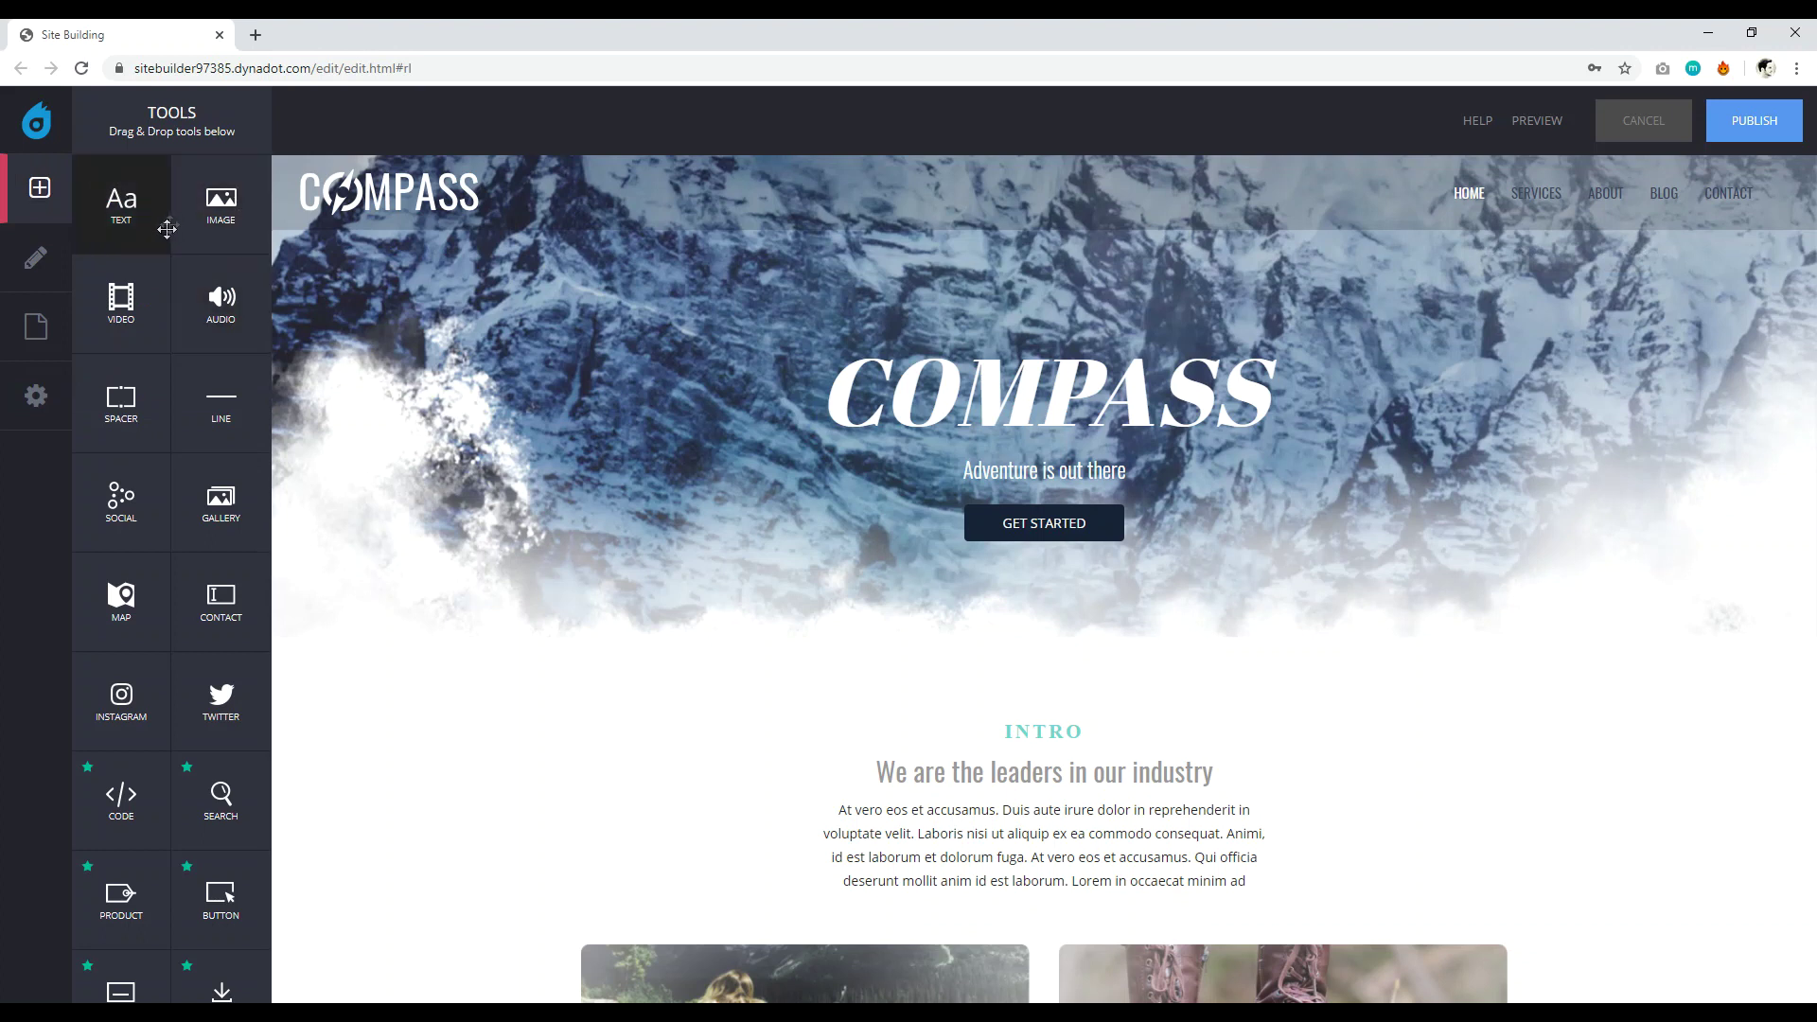
scroll(922, 526, down, 10)
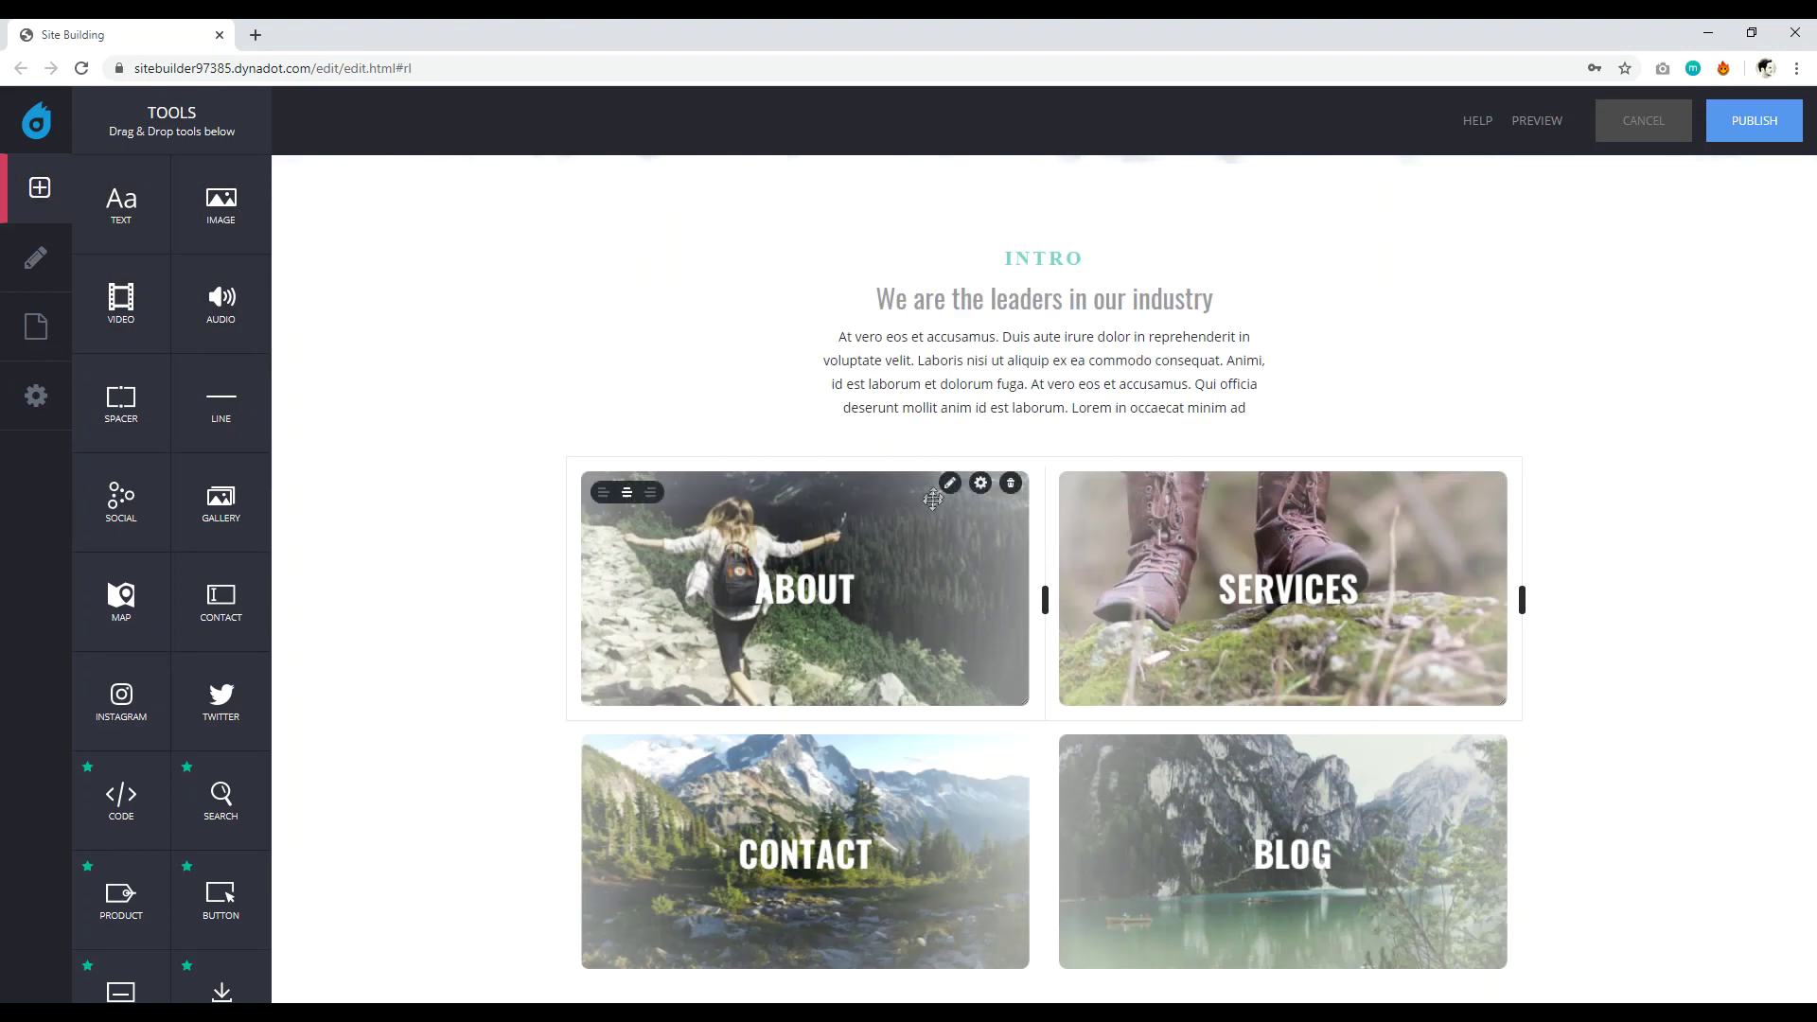
scroll(426, 251, up, 4)
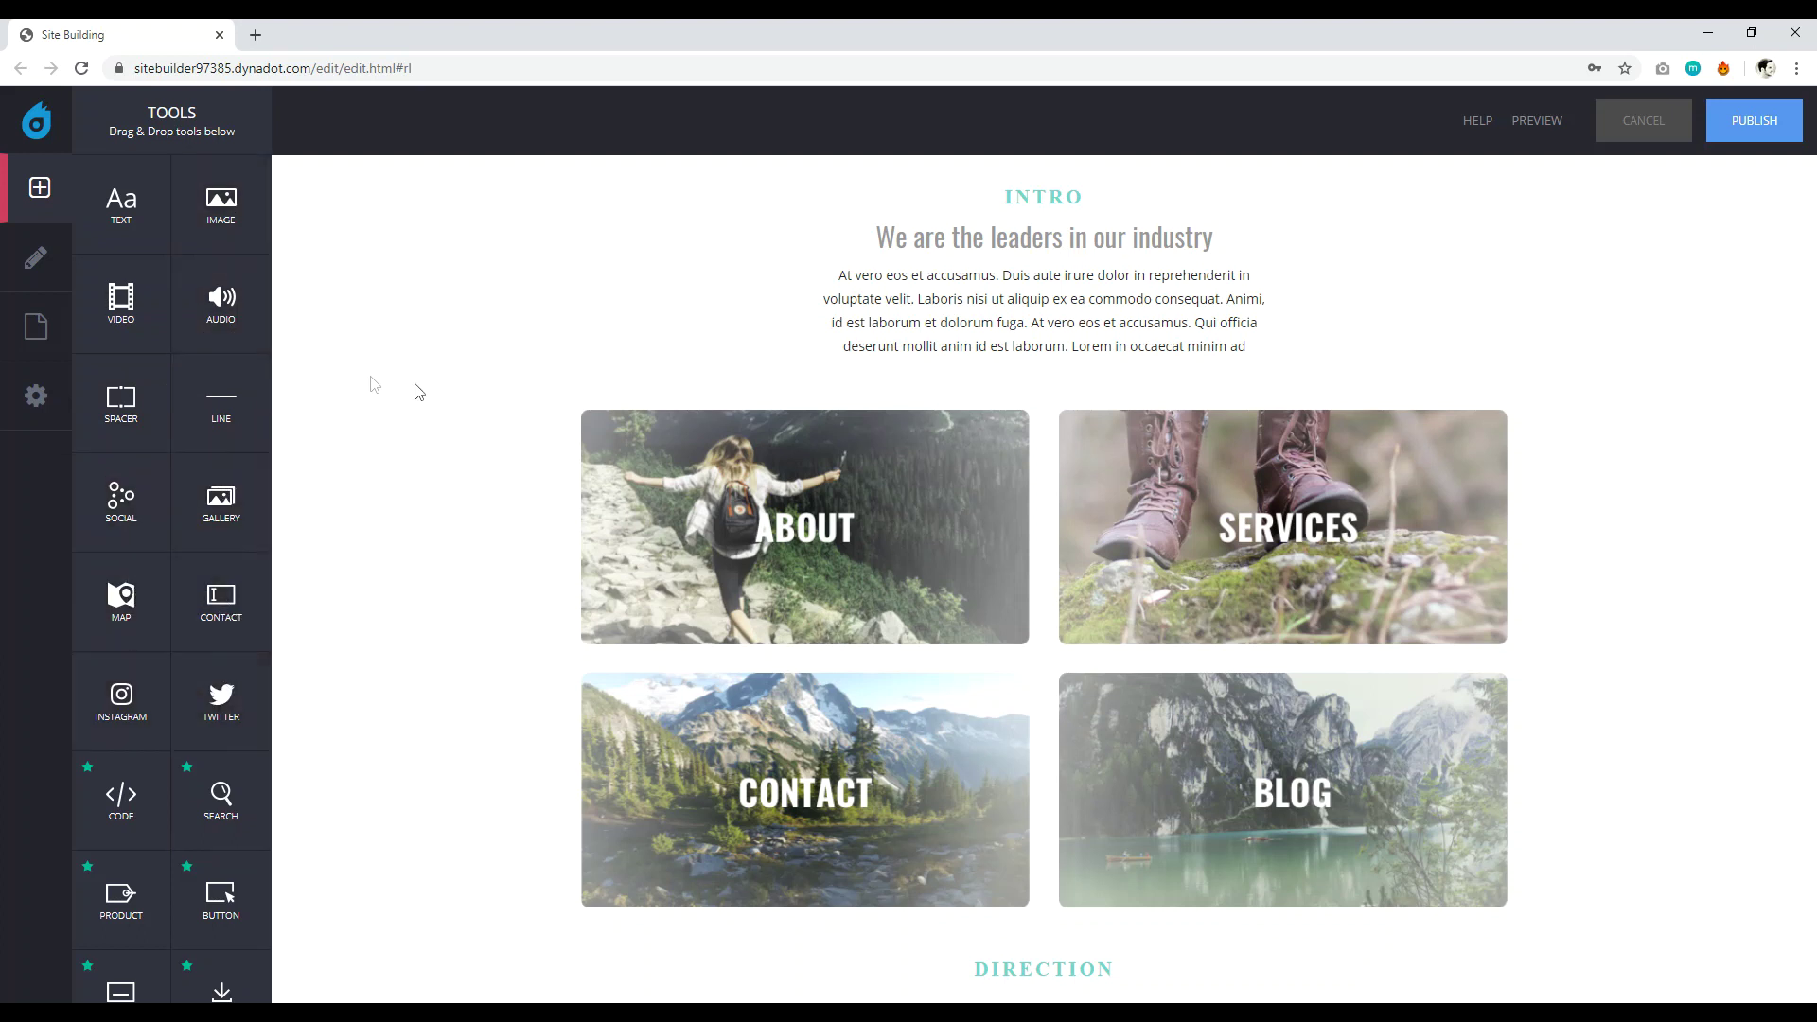
scroll(419, 391, up, 5)
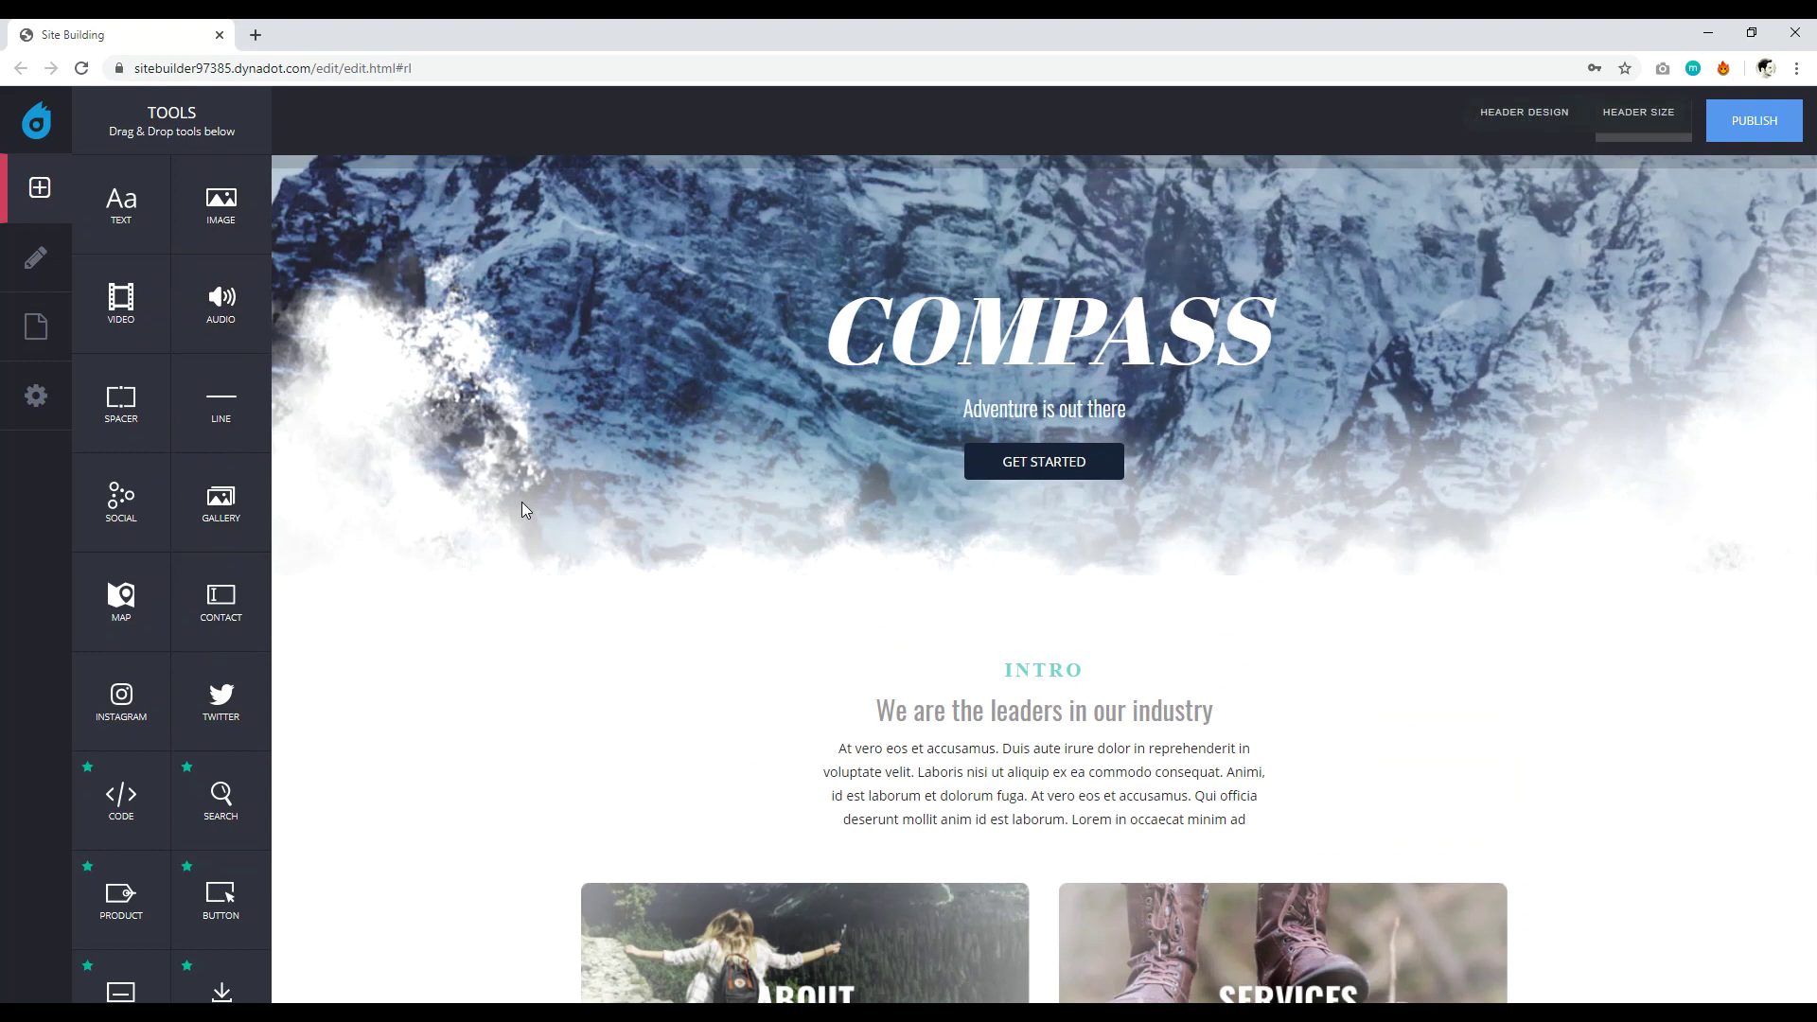
click(42, 262)
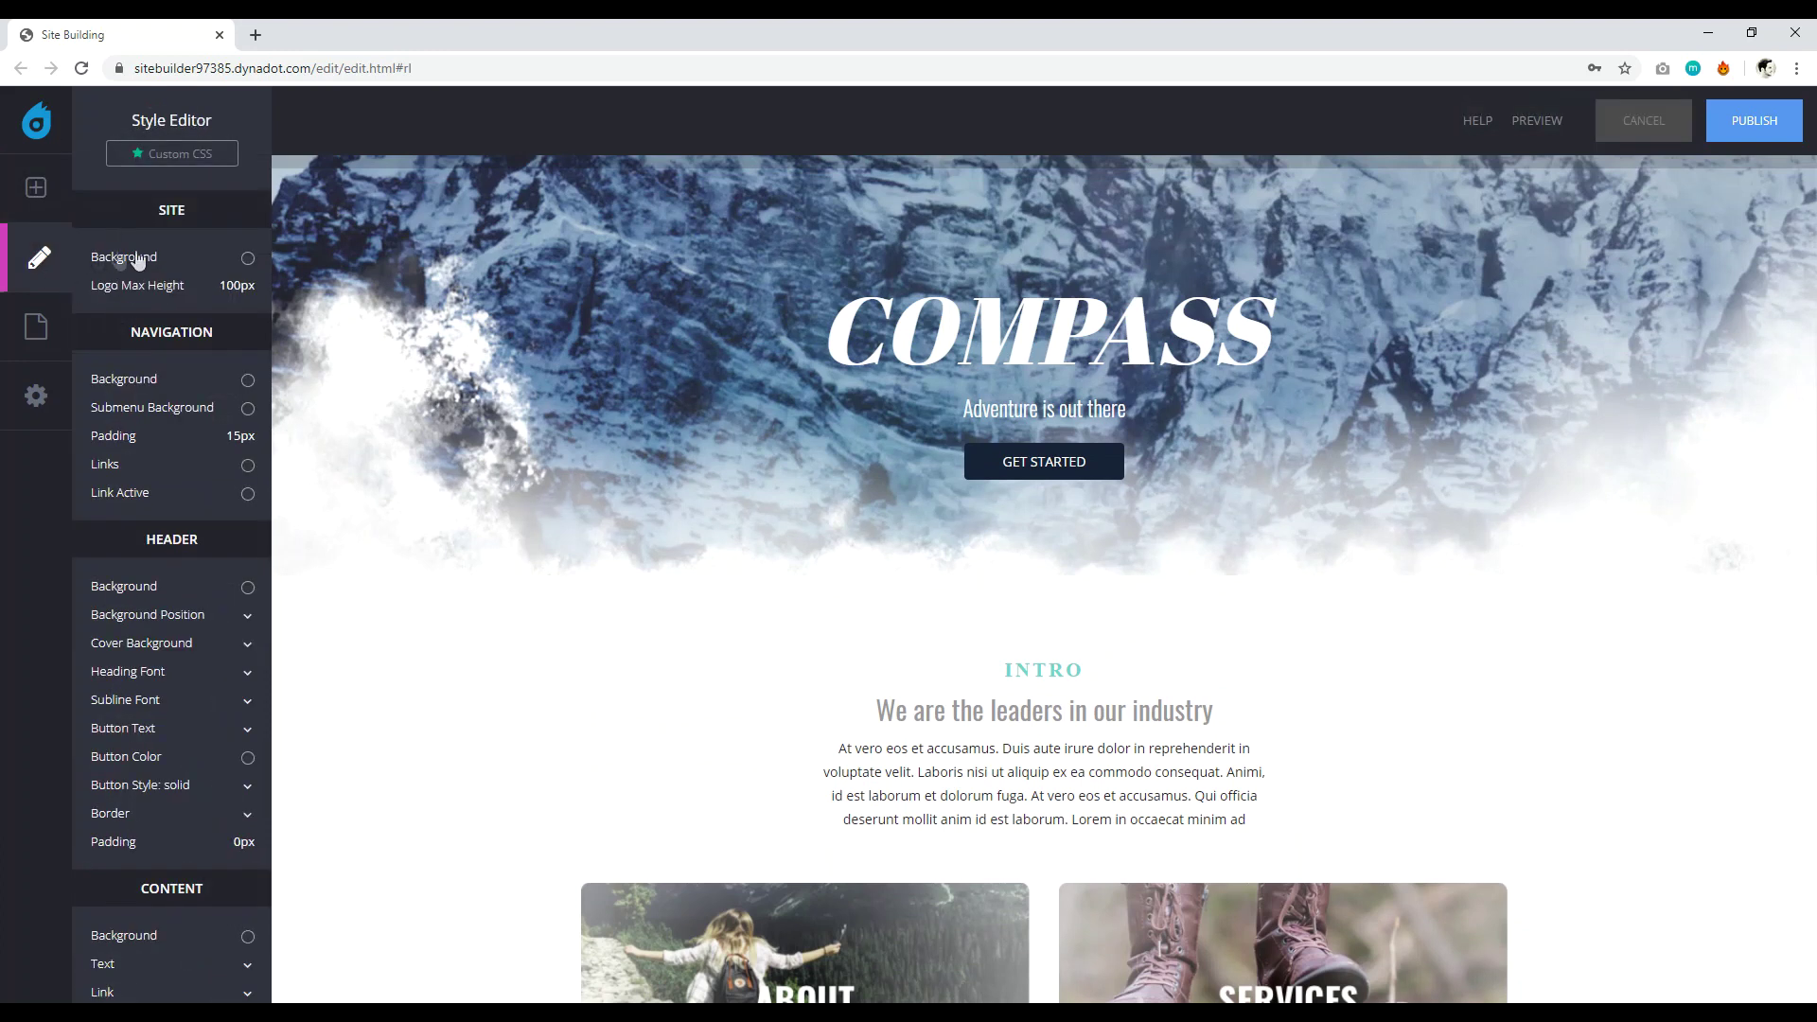
scroll(485, 492, down, 1)
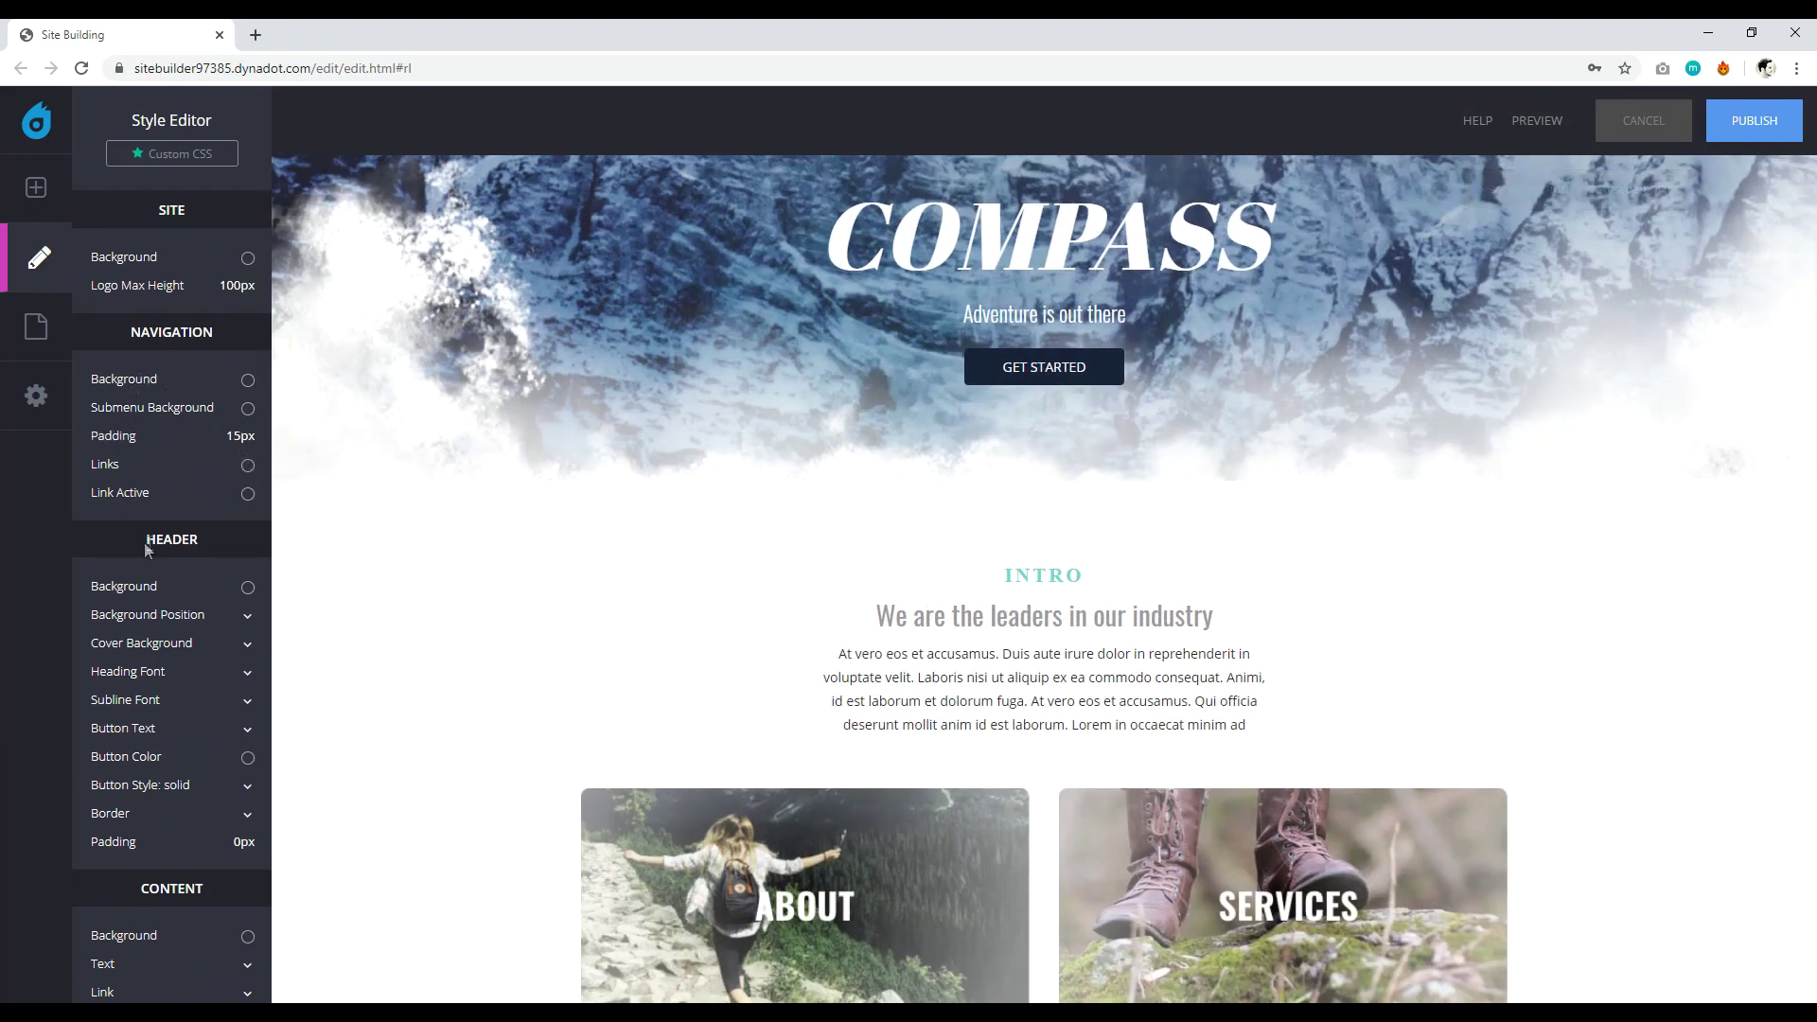
scroll(150, 596, down, 5)
scroll(157, 617, down, 2)
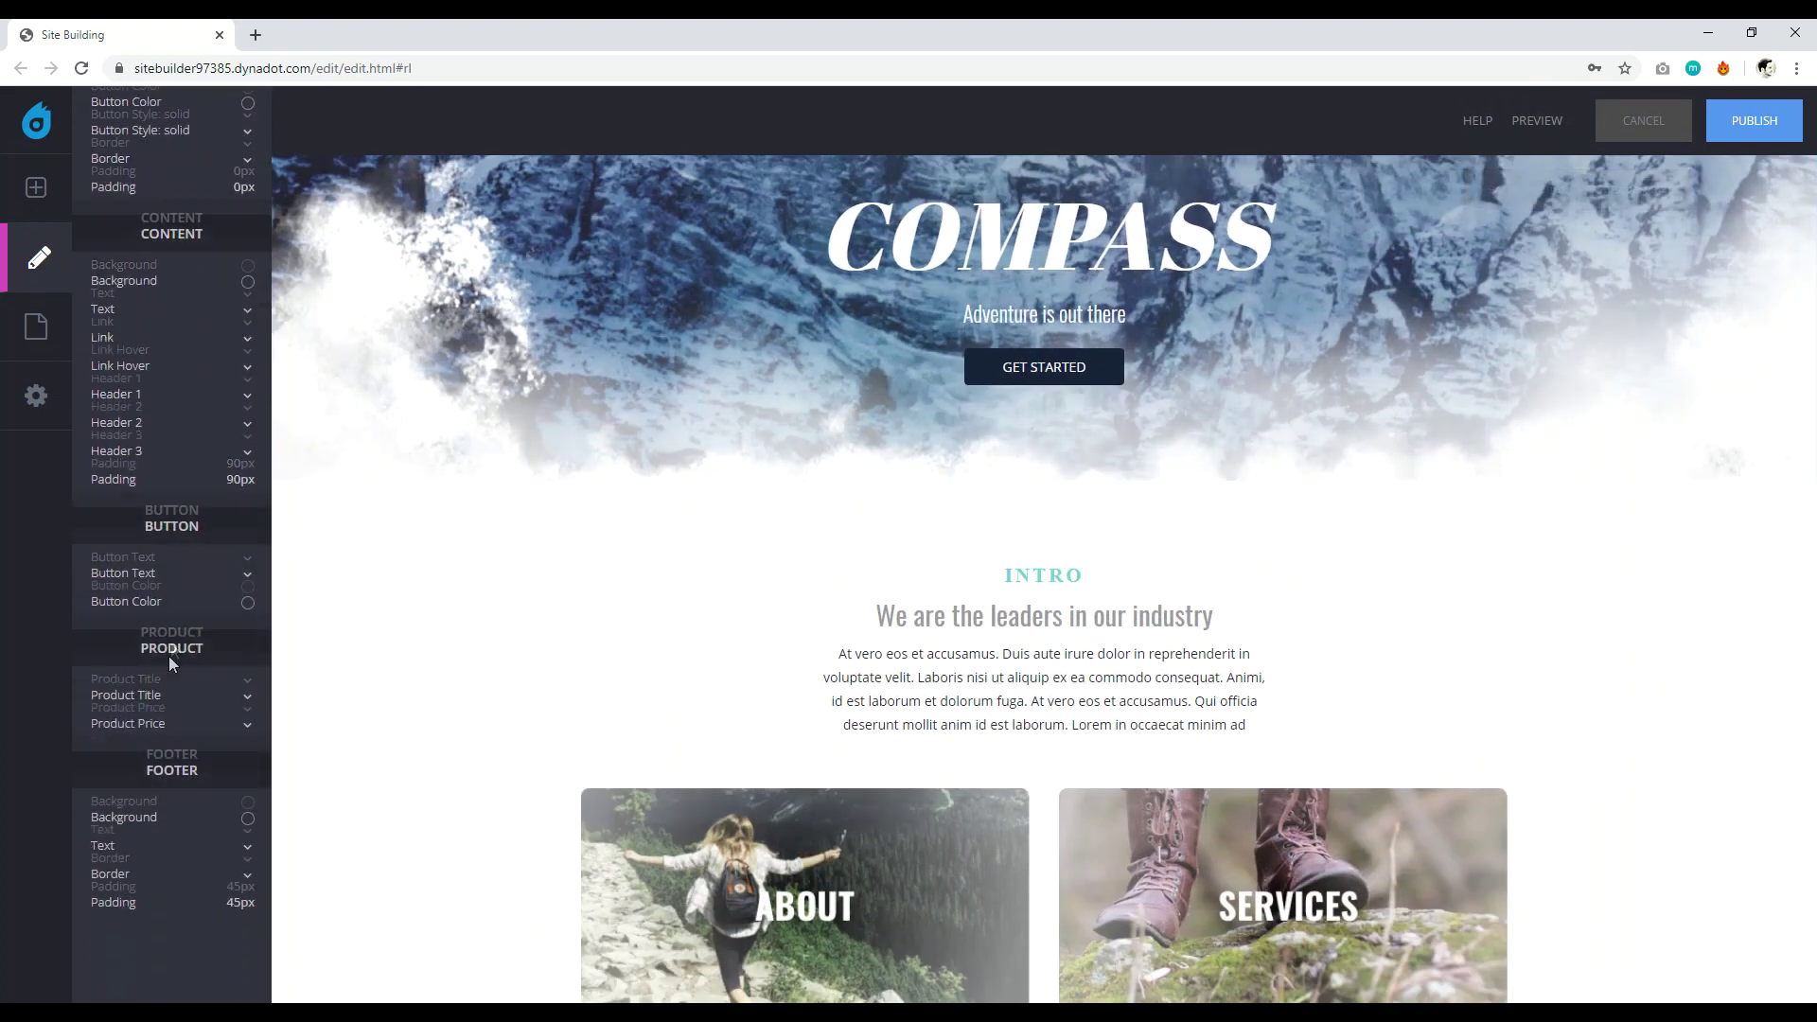
scroll(194, 530, up, 2)
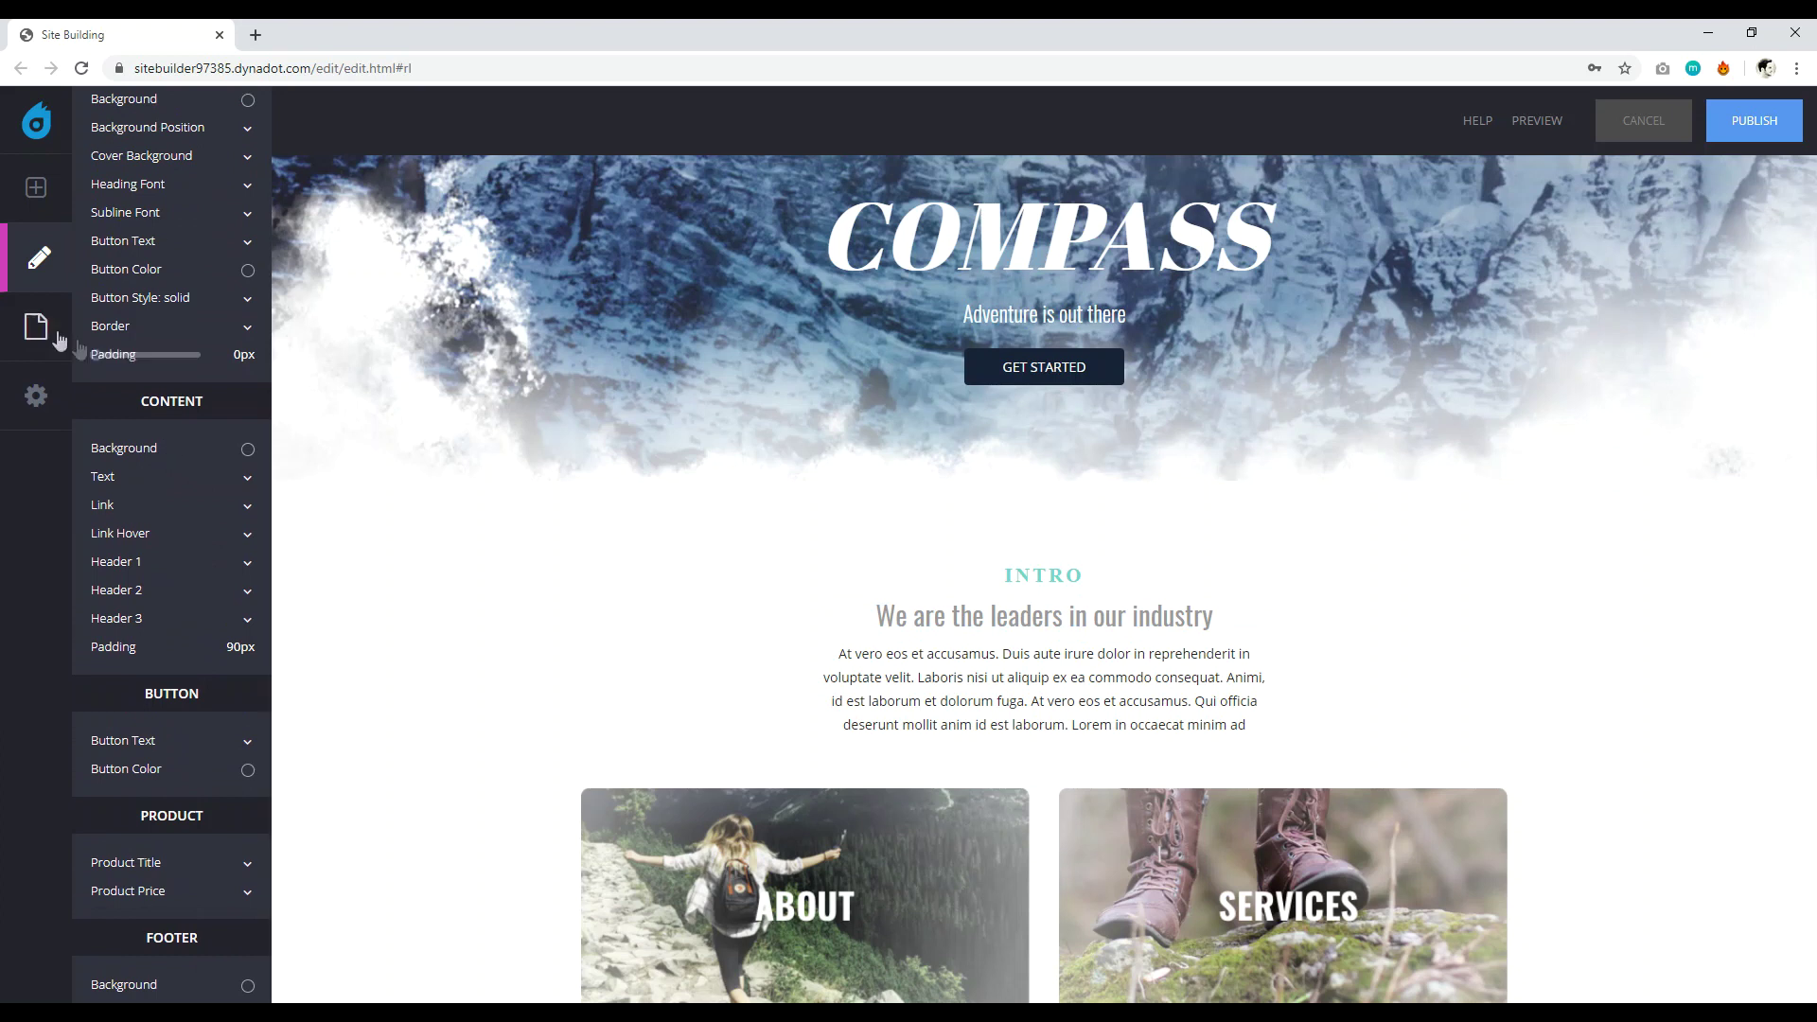
click(36, 327)
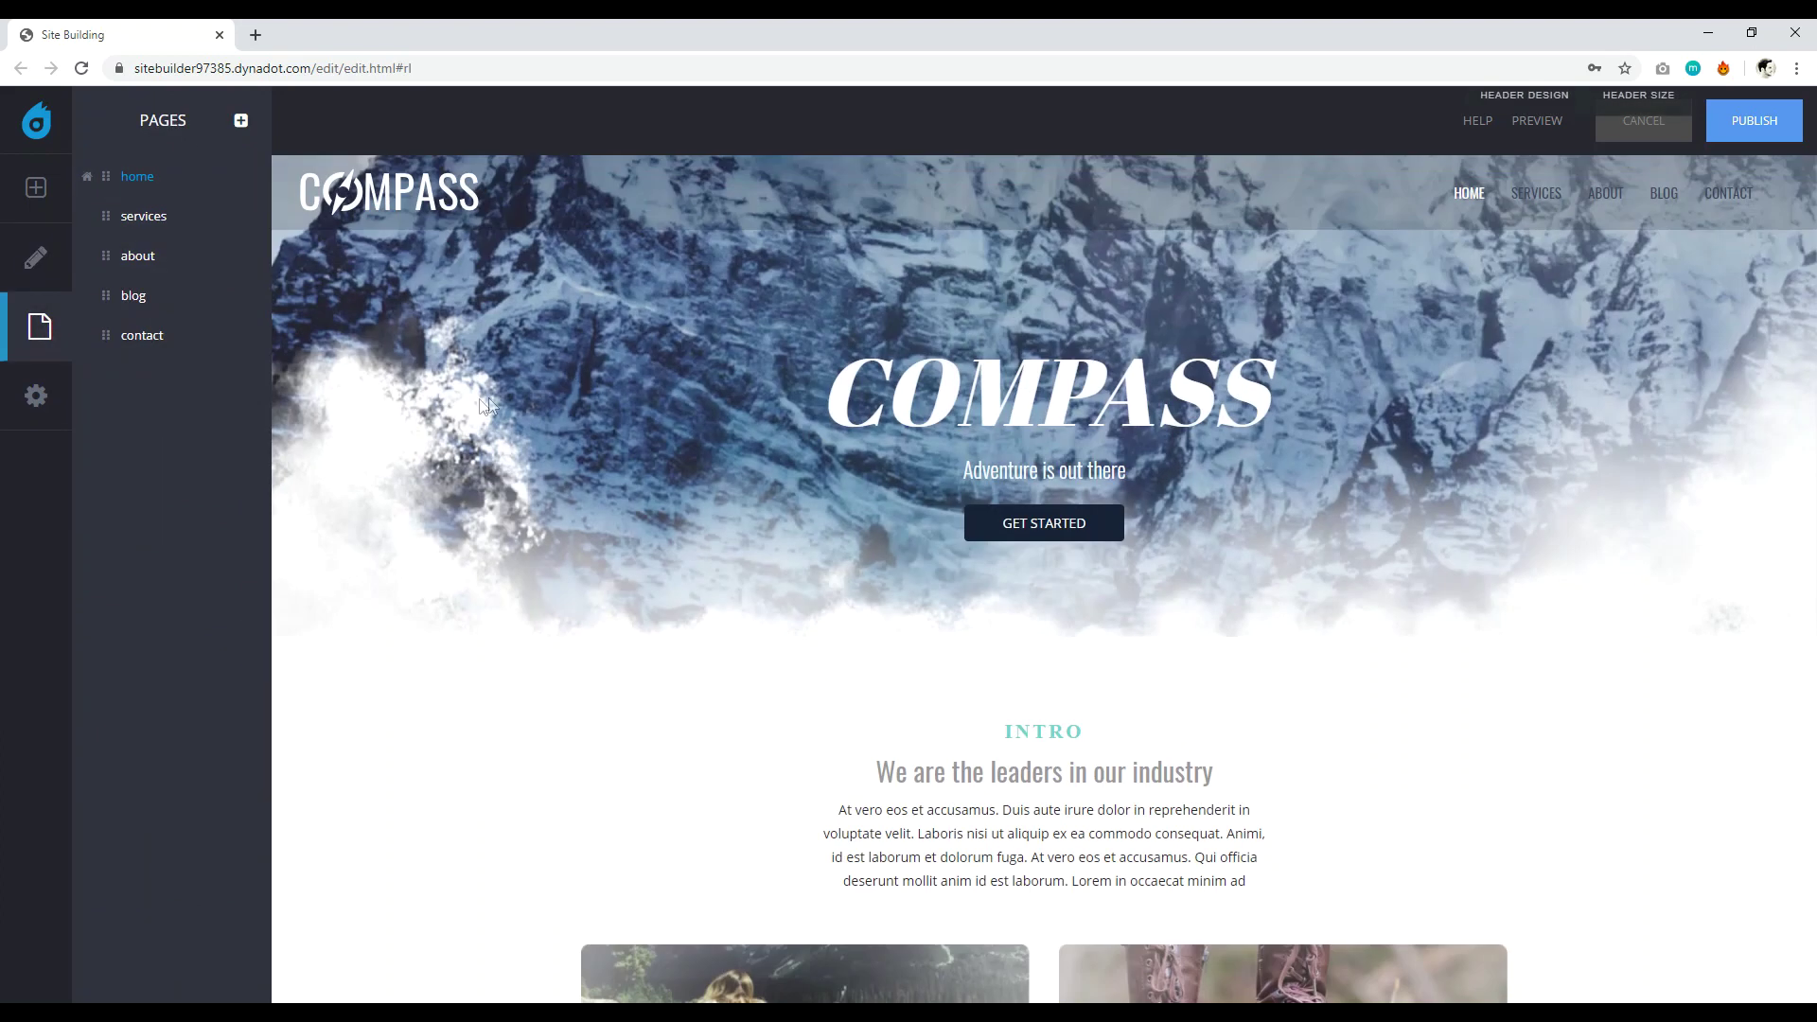
Apply the SKYLINE template from Templates, choosing Start New and confirming.
click(35, 393)
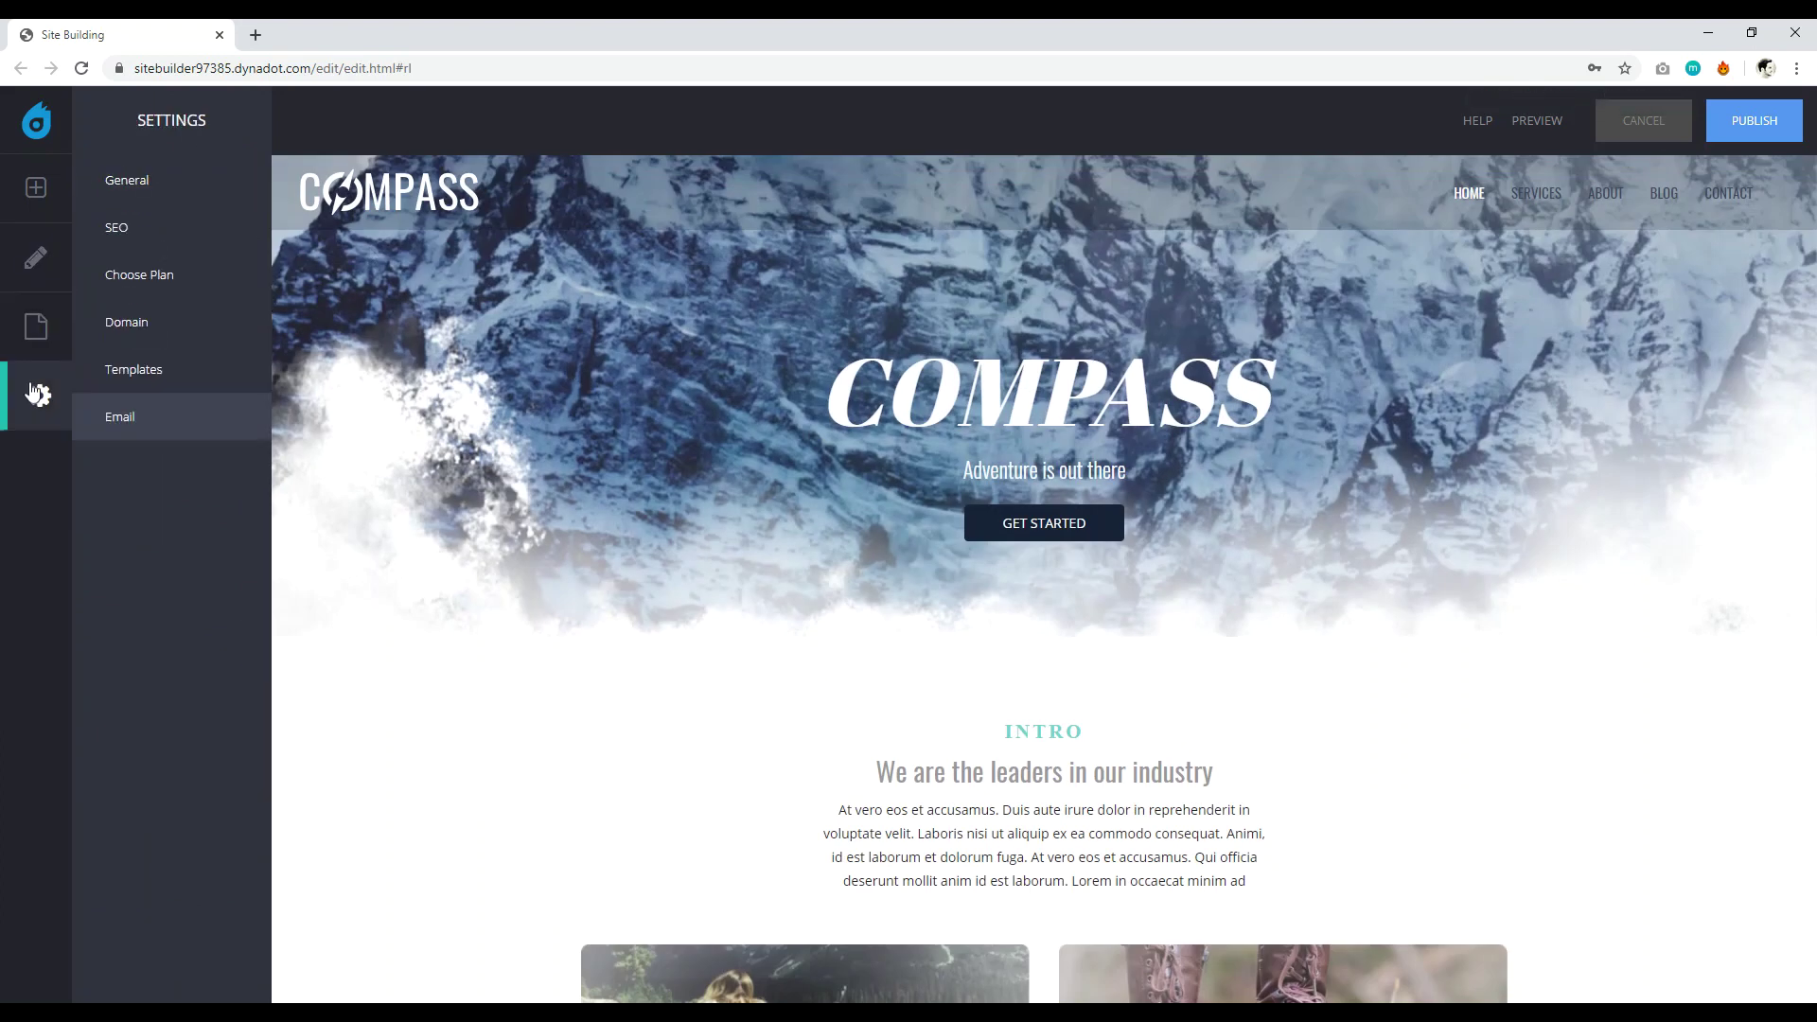
click(197, 364)
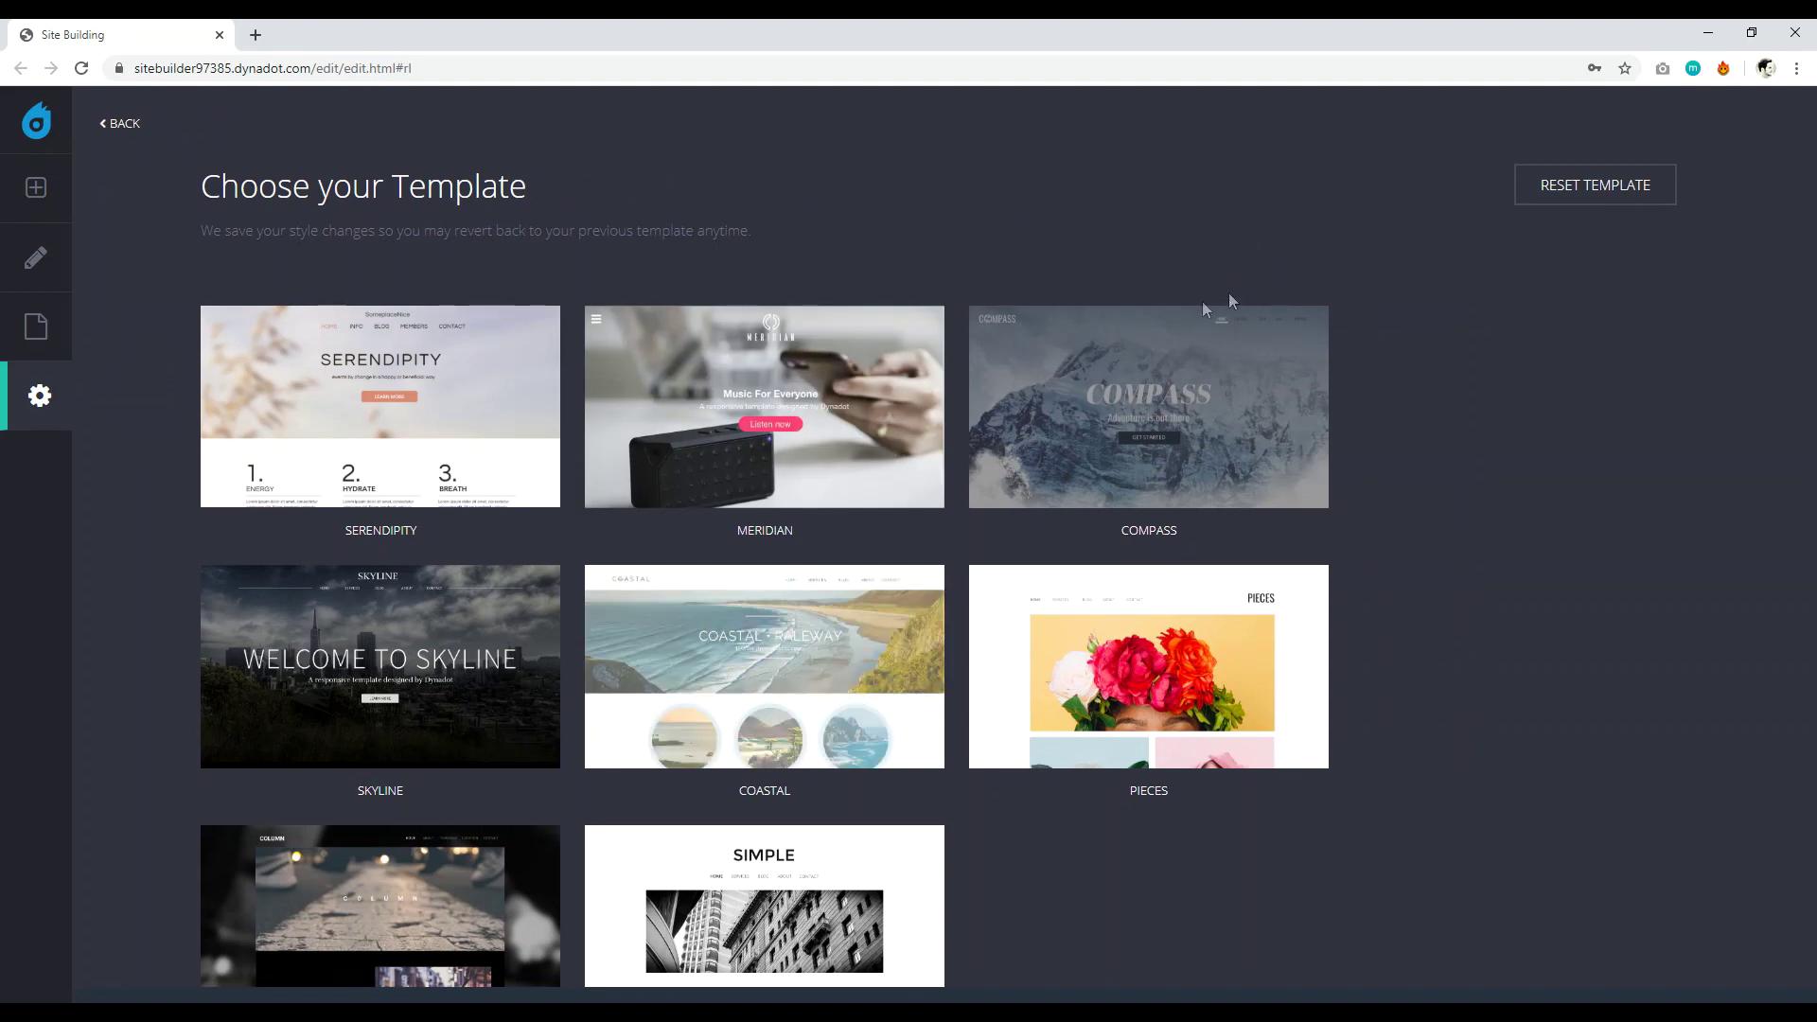
scroll(689, 630, down, 2)
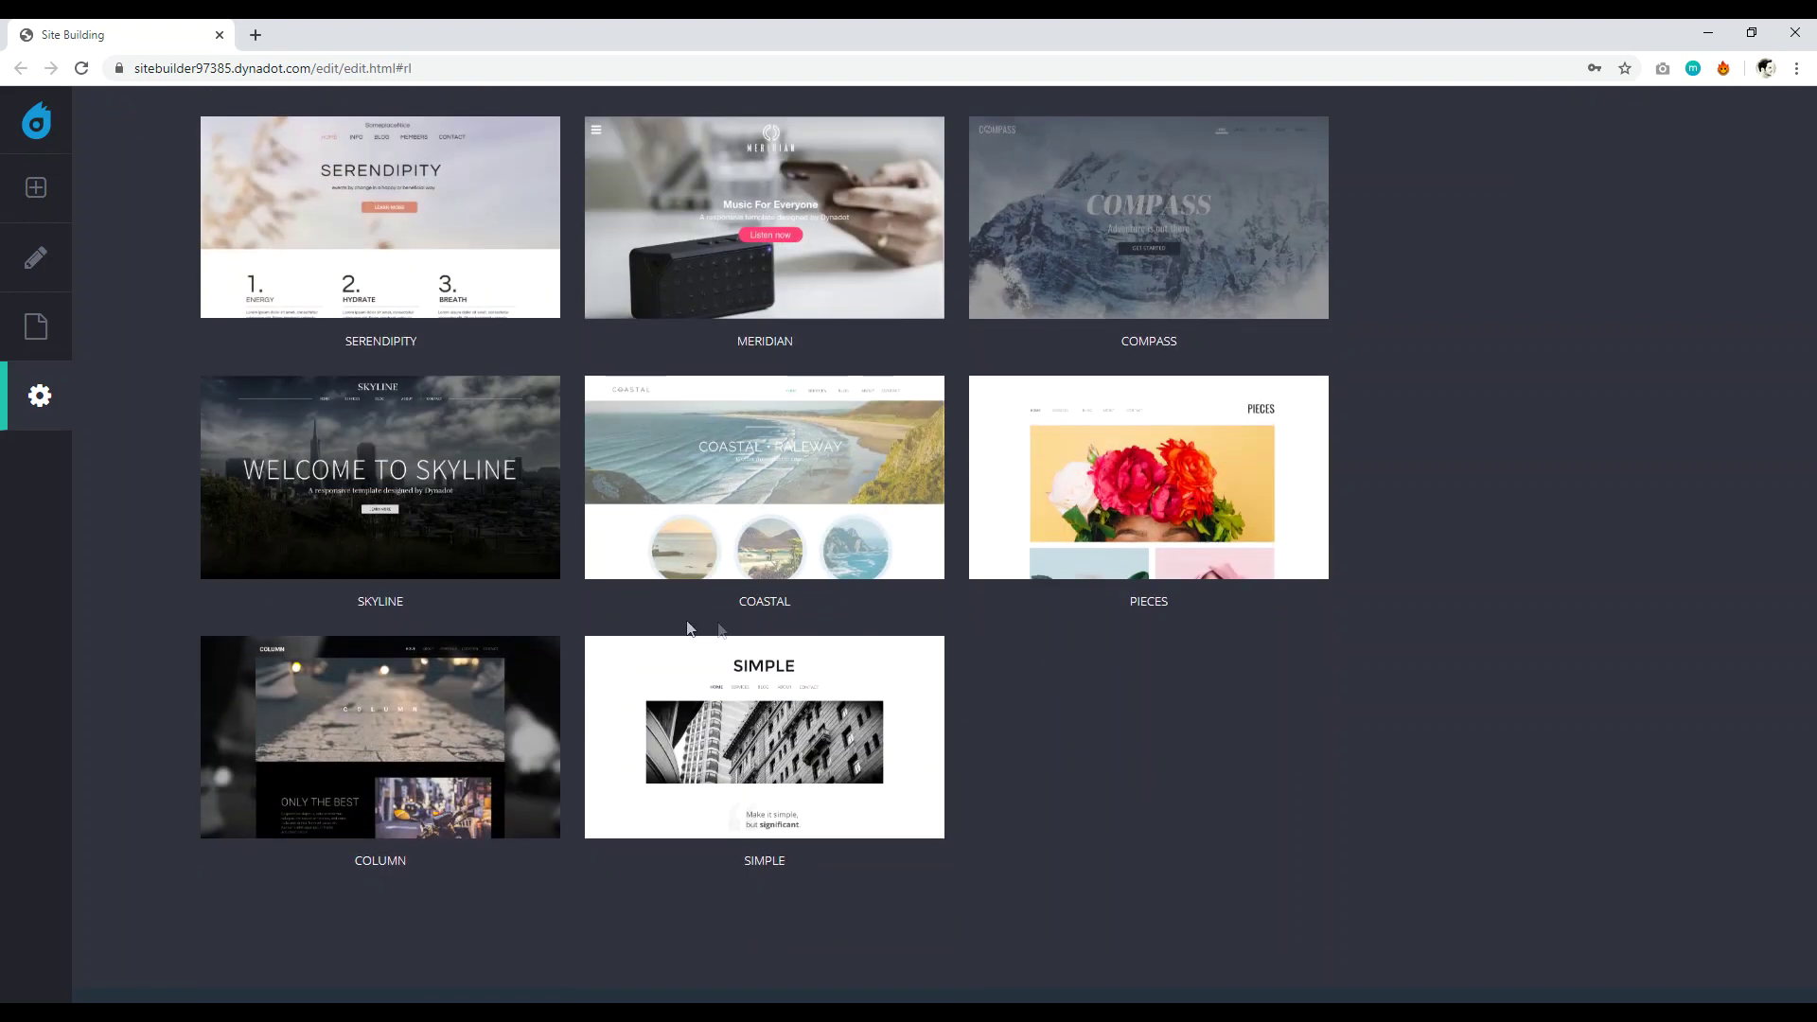
mouse_move(332, 430)
mouse_move(483, 442)
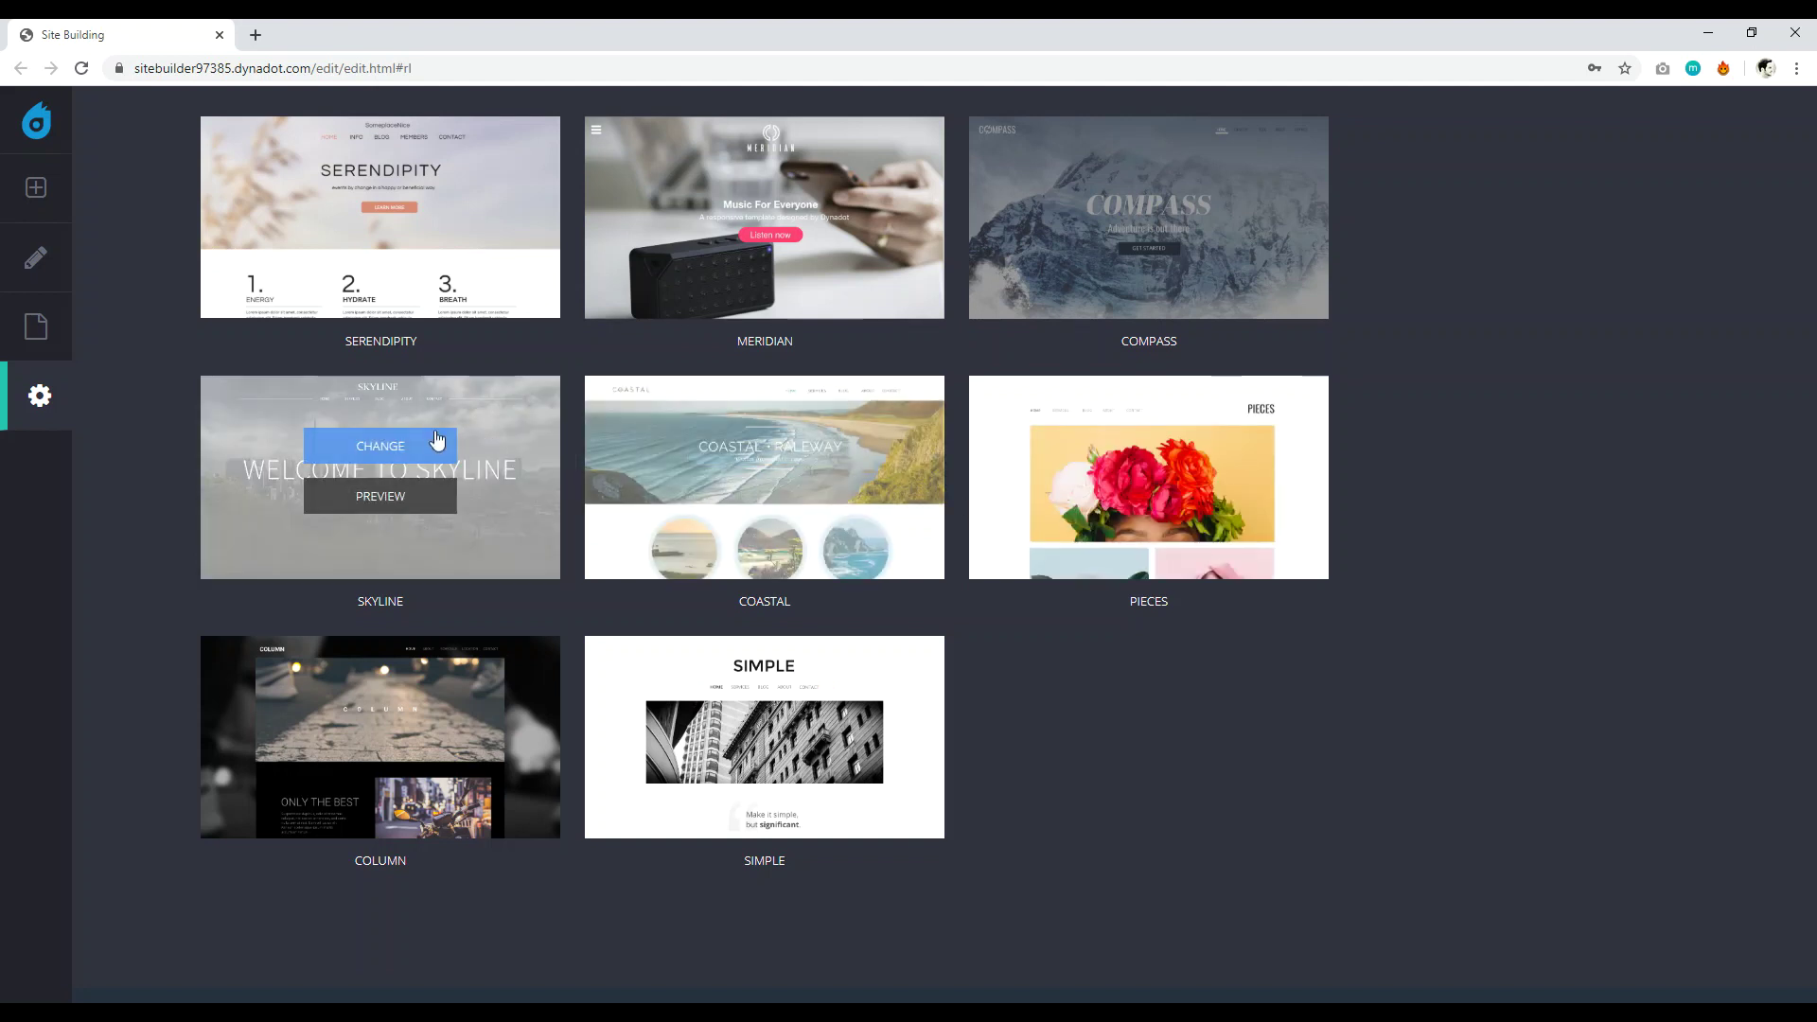
click(382, 447)
click(1052, 661)
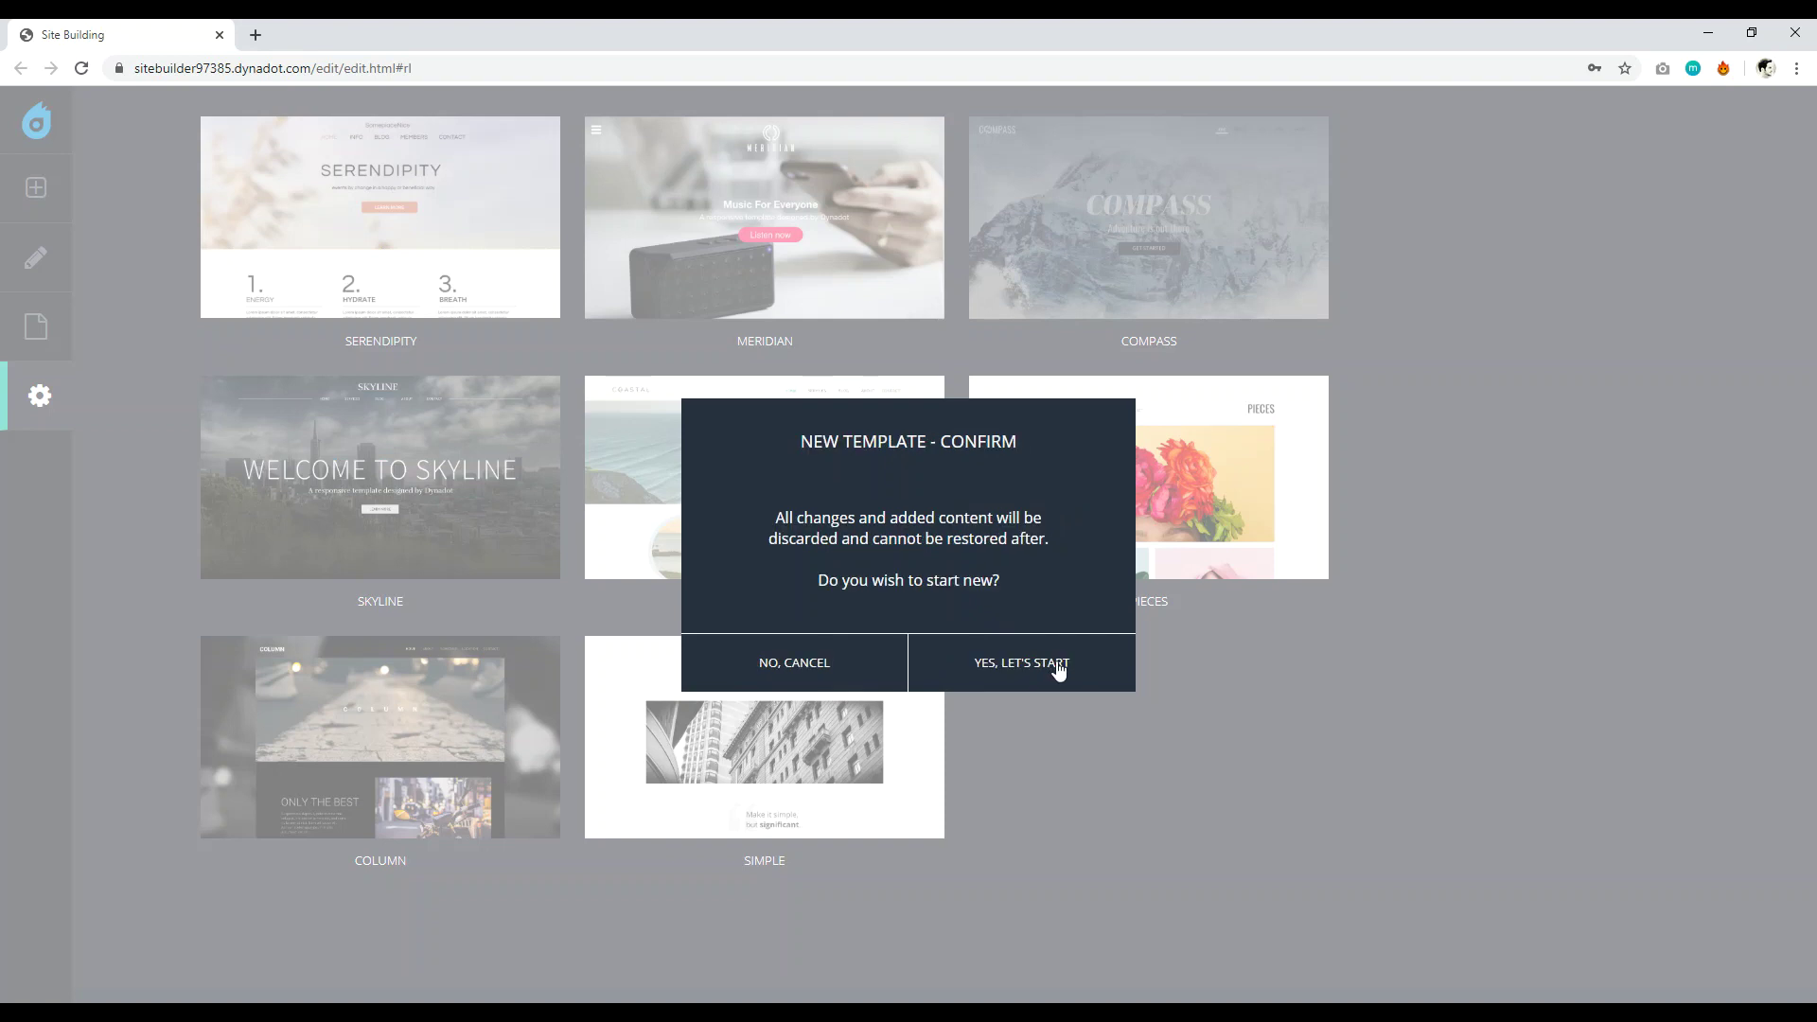
click(1021, 664)
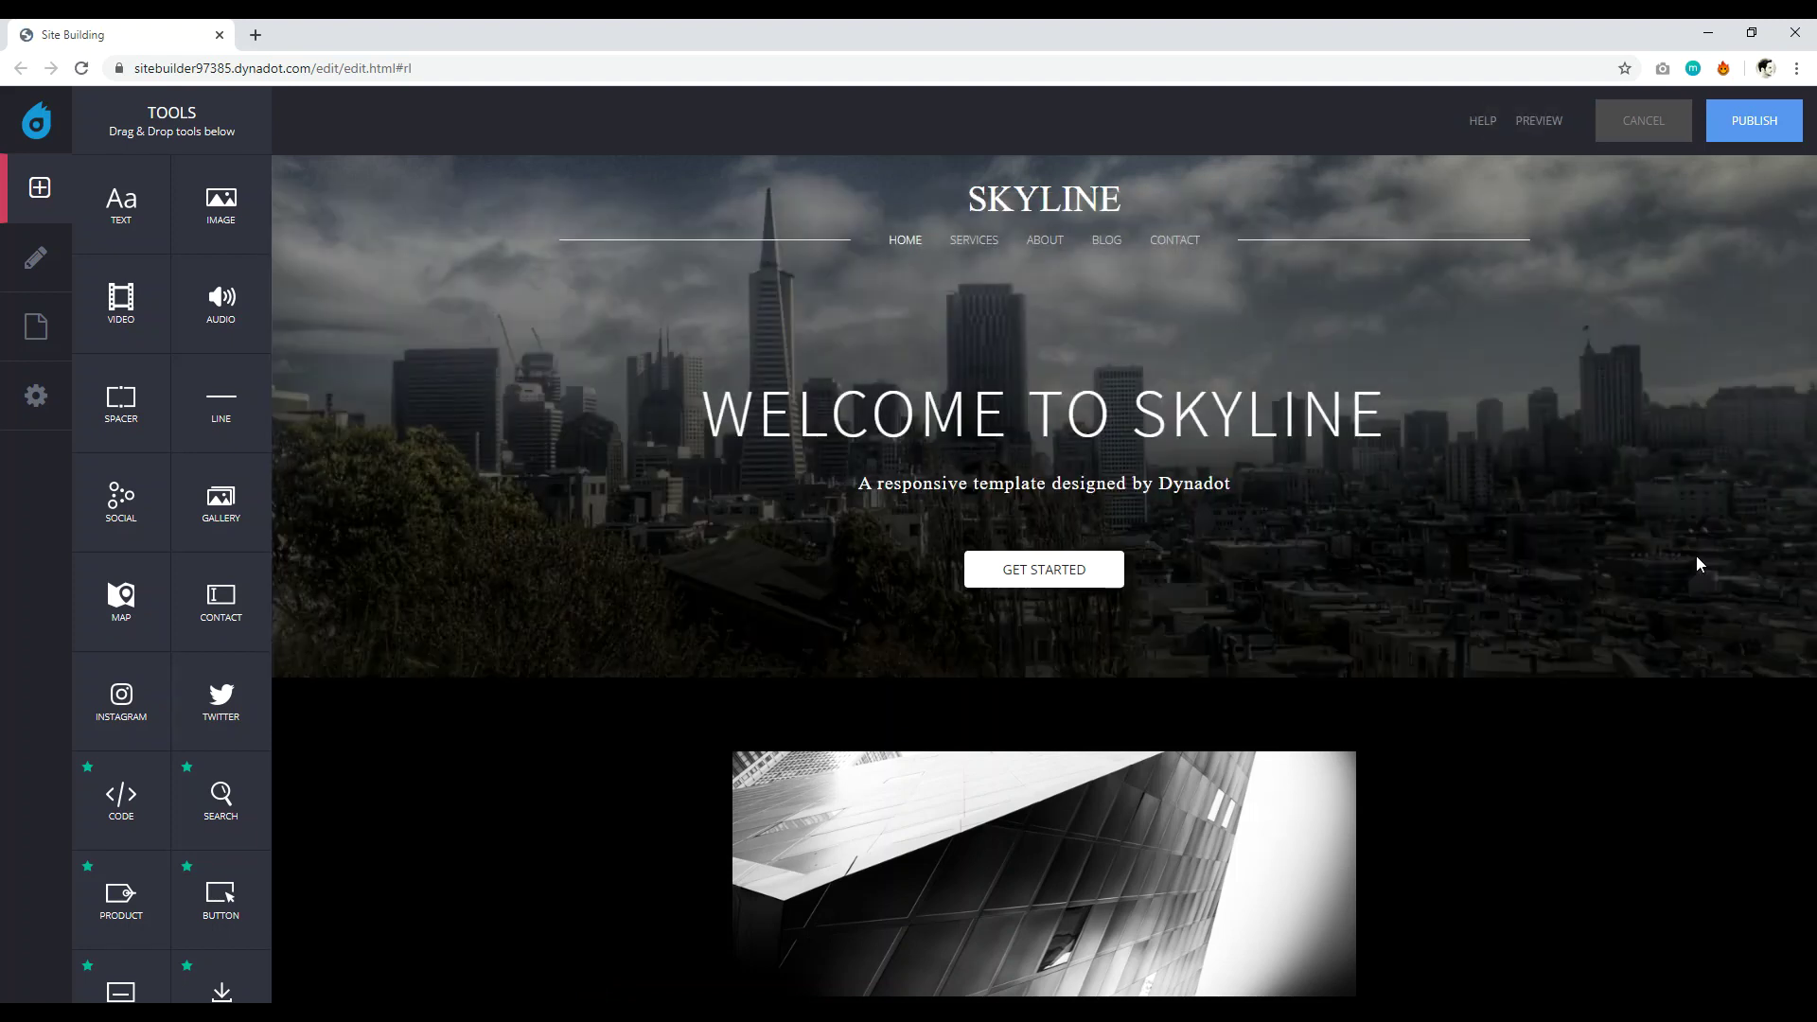
Replace the SKYLINE header title with the site owner's name, then show the Pages list.
mouse_move(1656, 575)
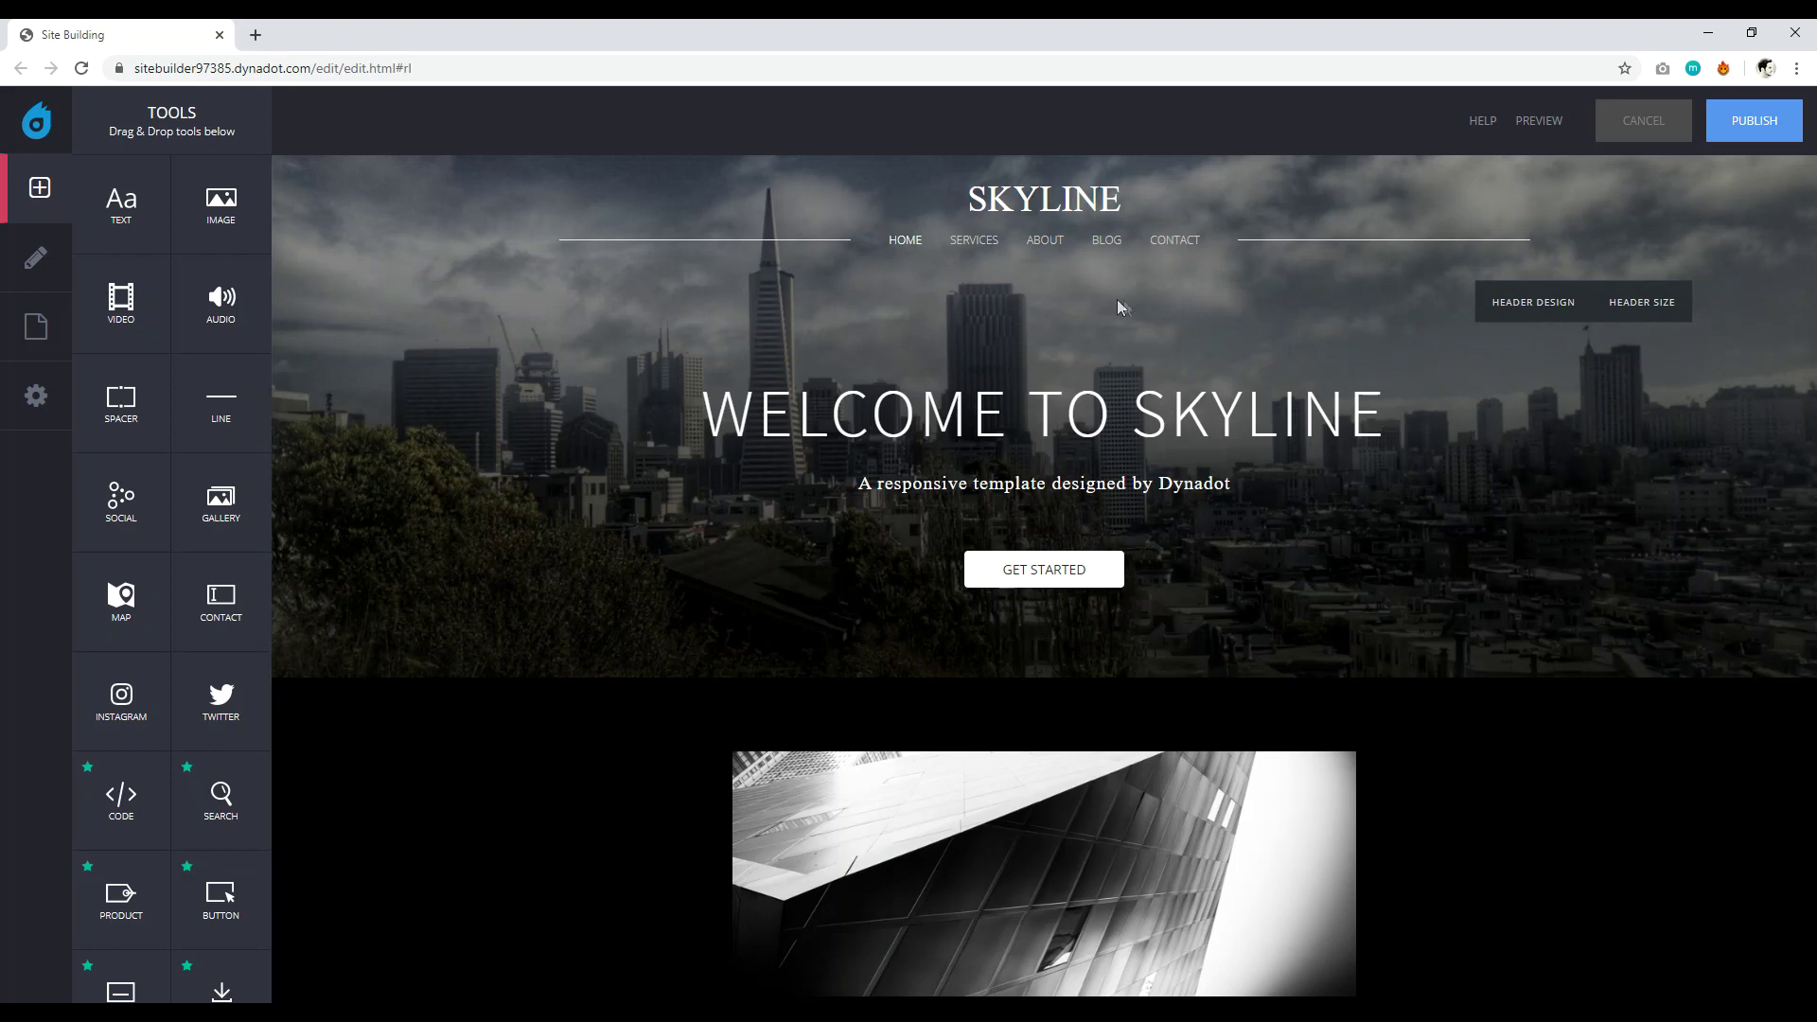
mouse_move(1084, 194)
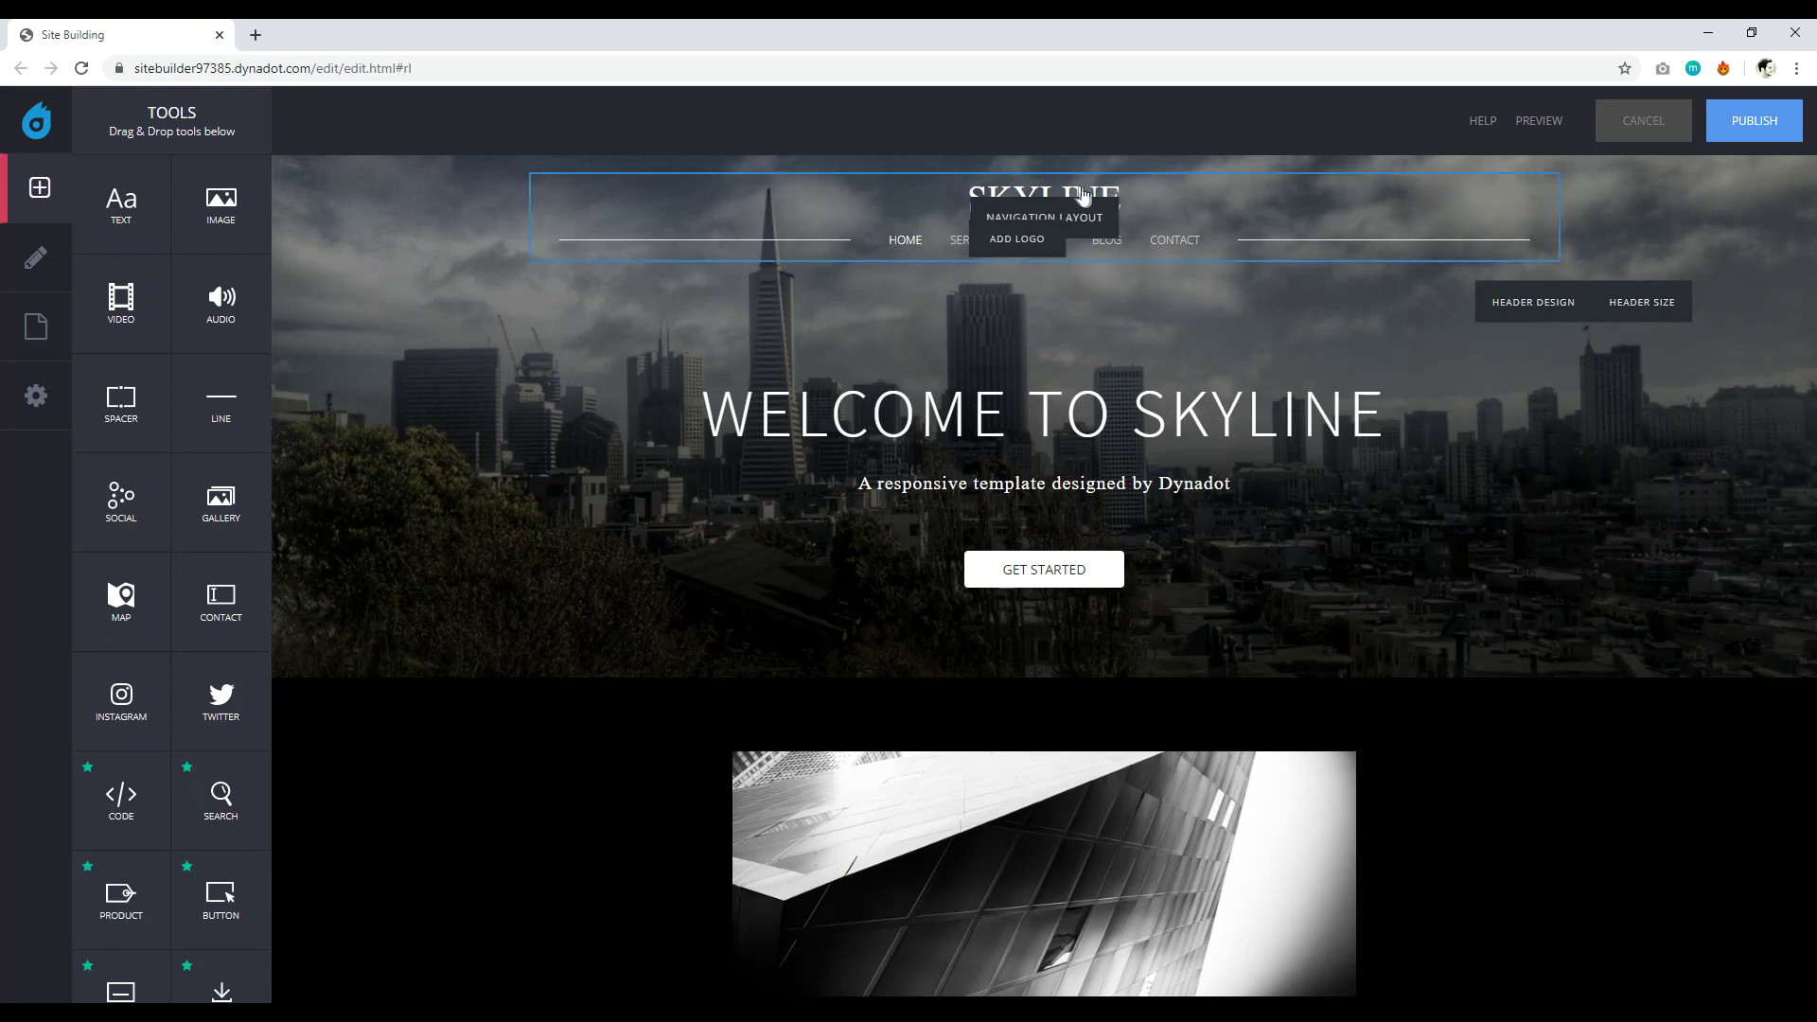
click(1083, 194)
key(BackSpace)
key(BackSpace)
key(BackSpace)
key(BackSpace)
key(BackSpace)
key(BackSpace)
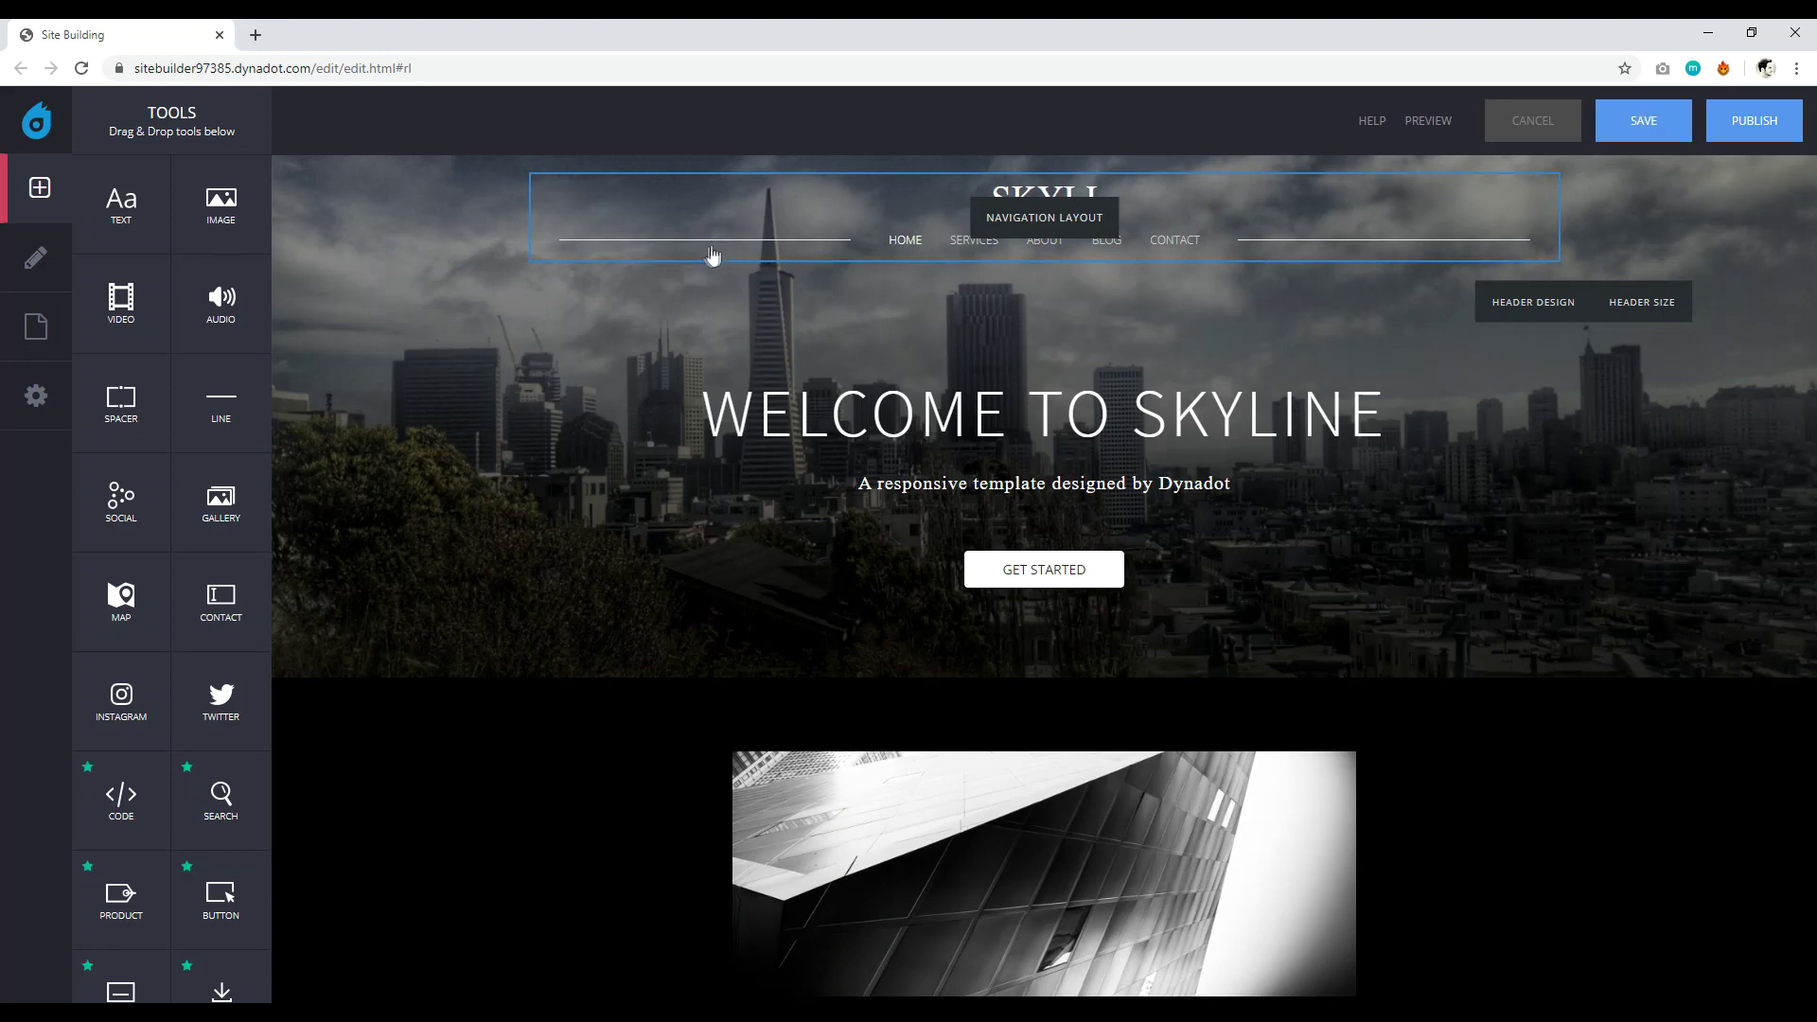
key(BackSpace)
text(DAVID UTKE)
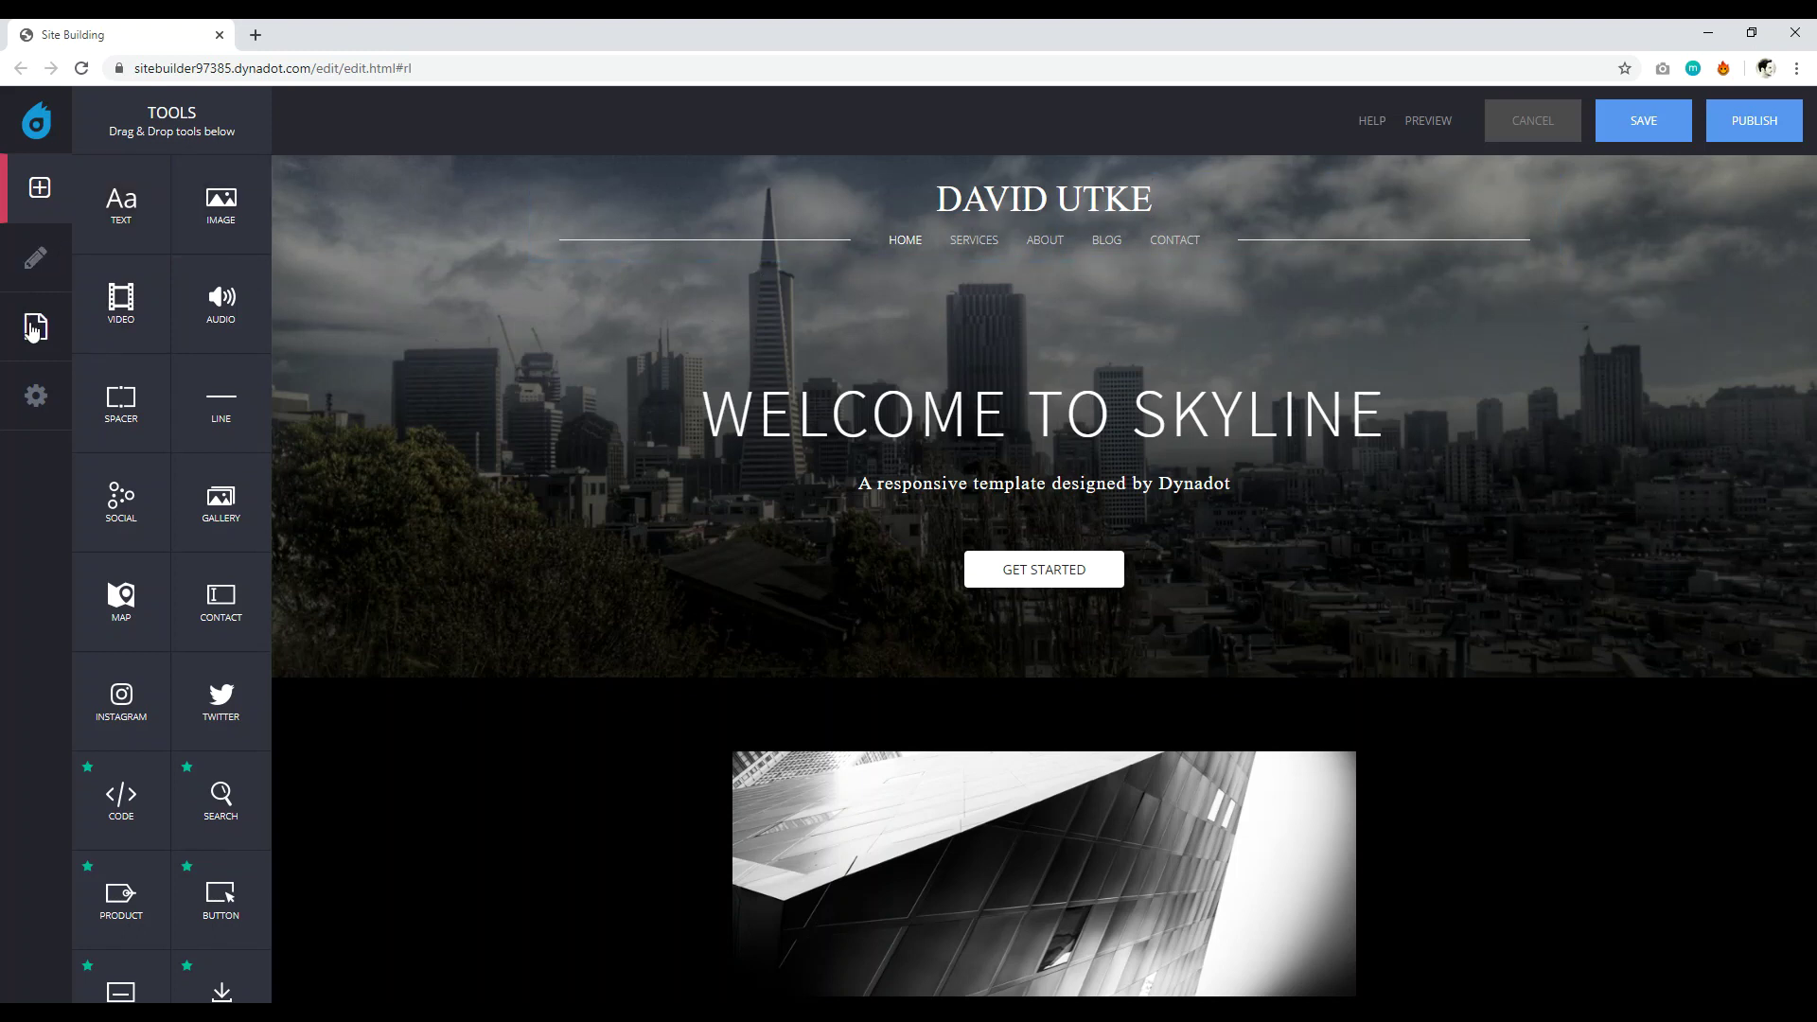
click(66, 335)
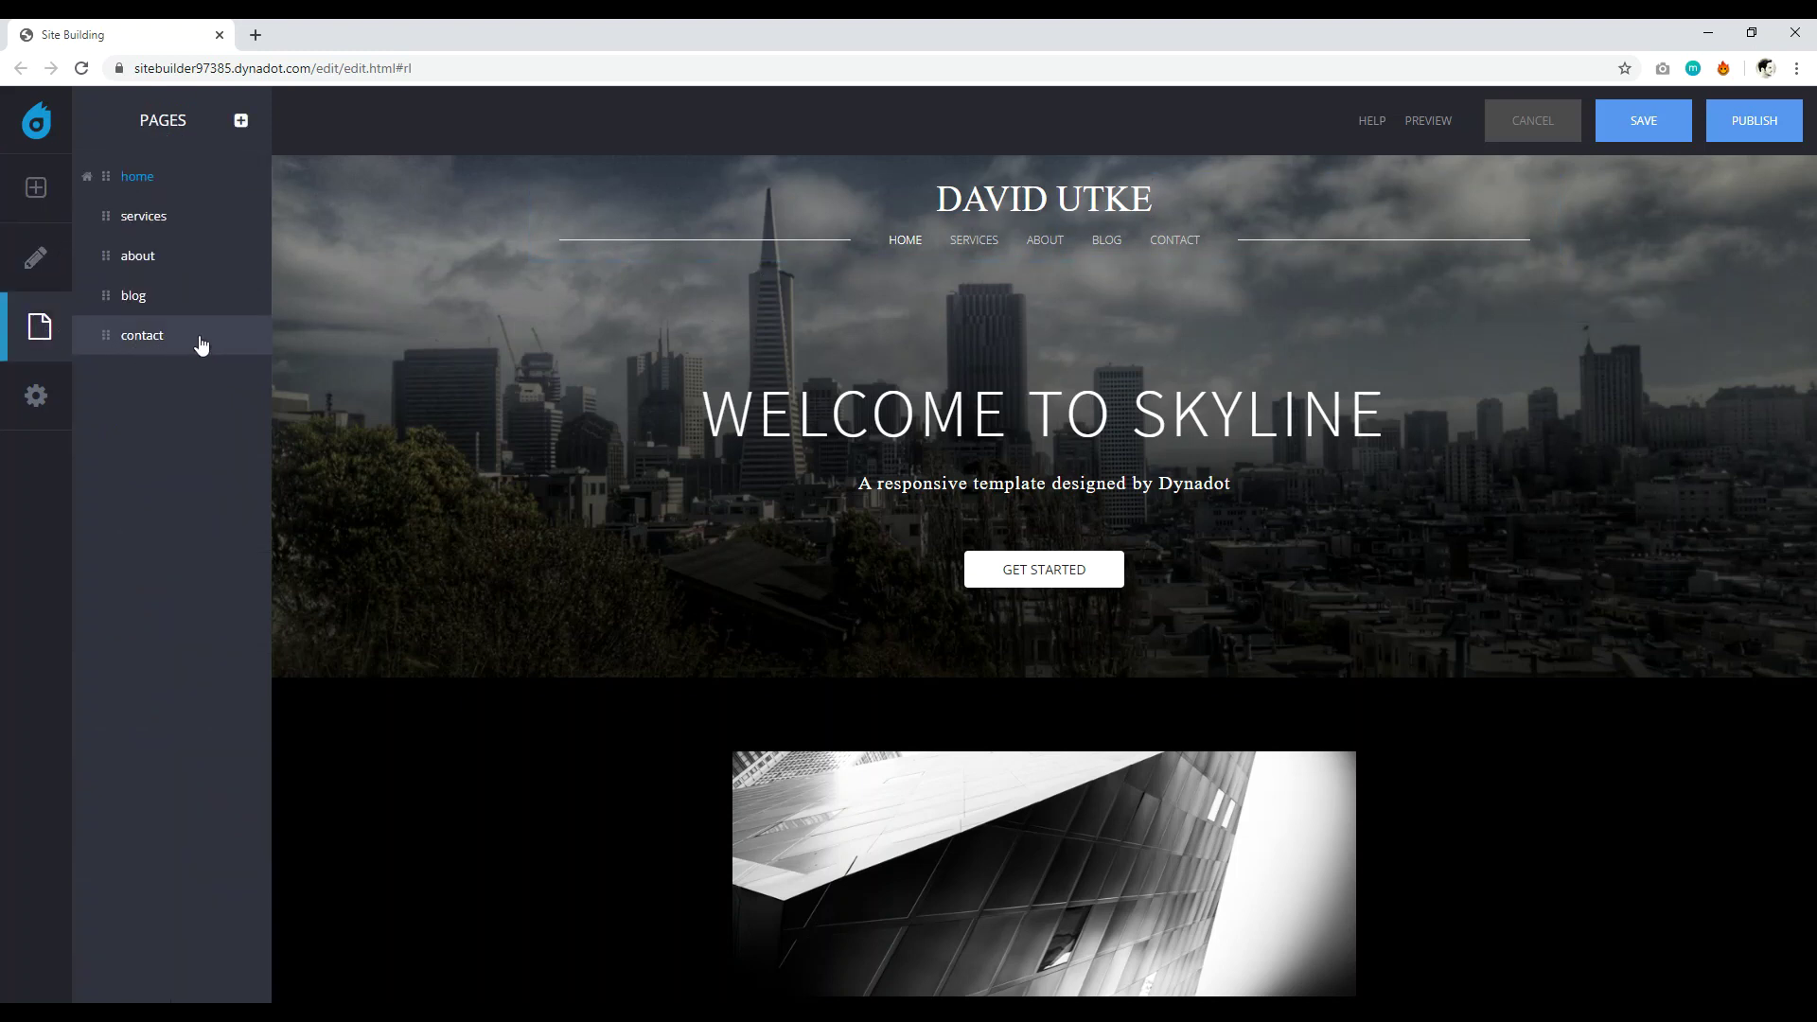
Delete the contact page, discarding the unsaved changes first.
click(198, 339)
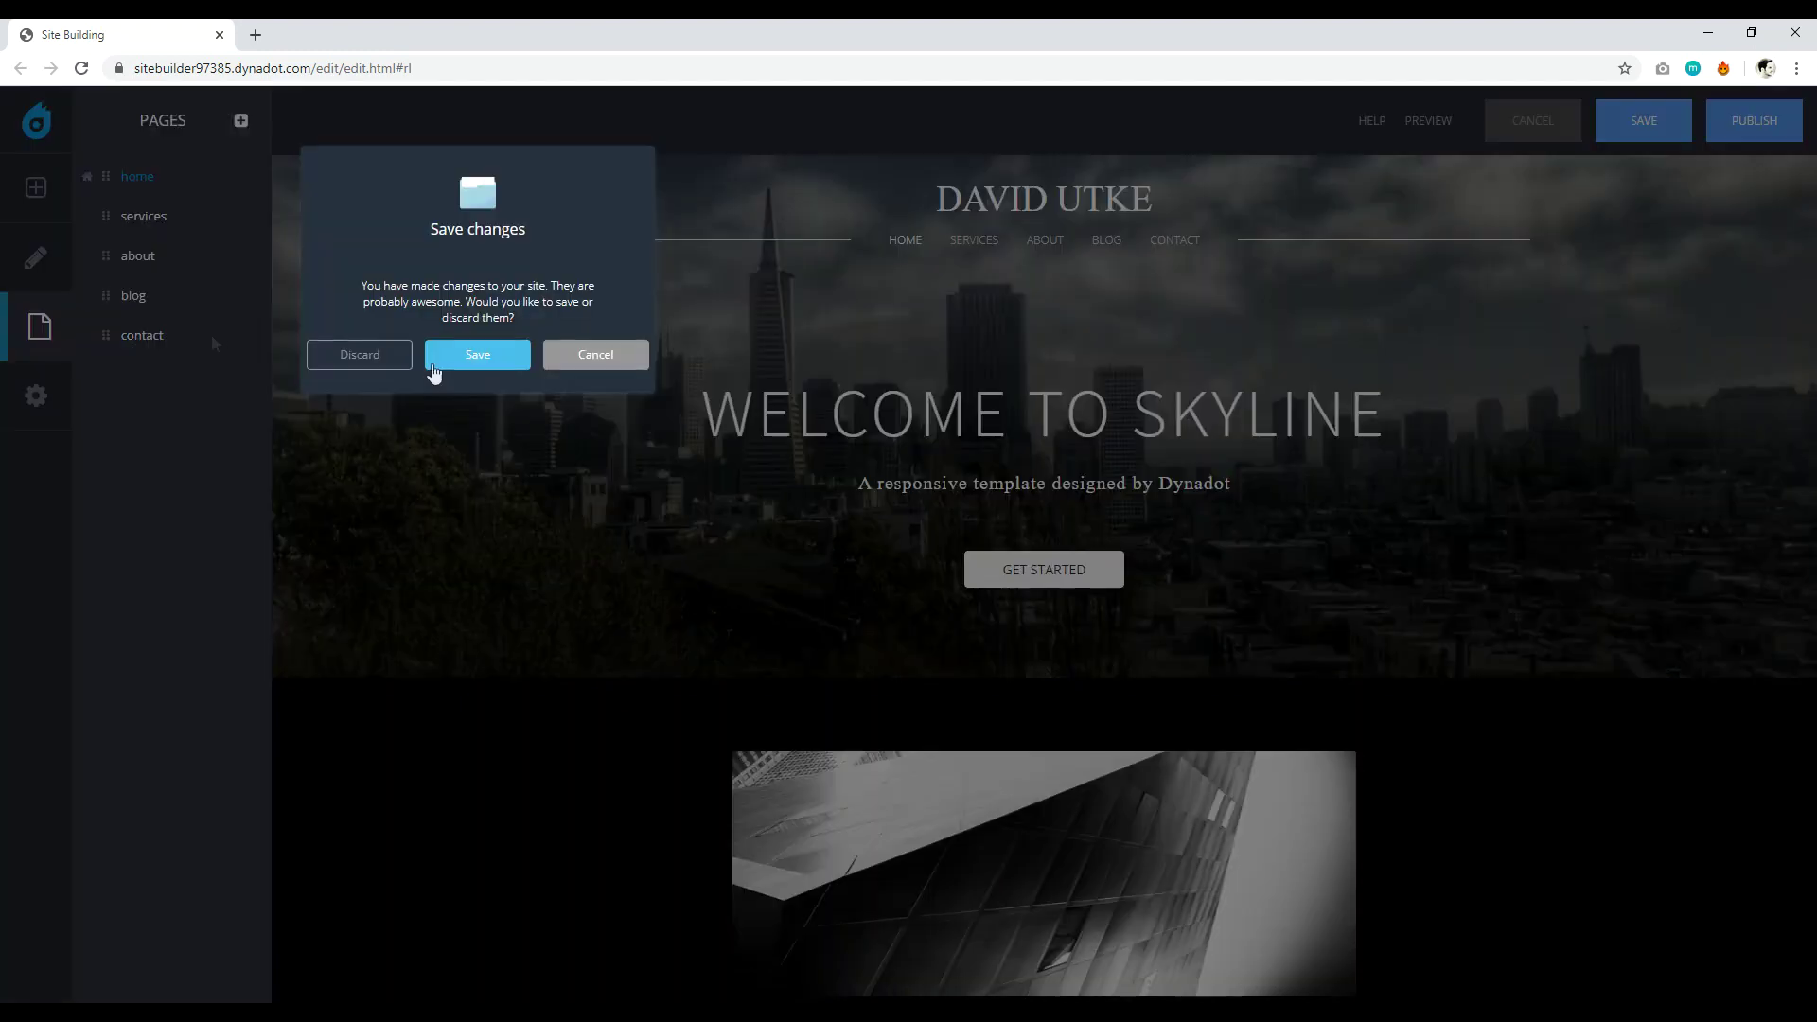
click(369, 366)
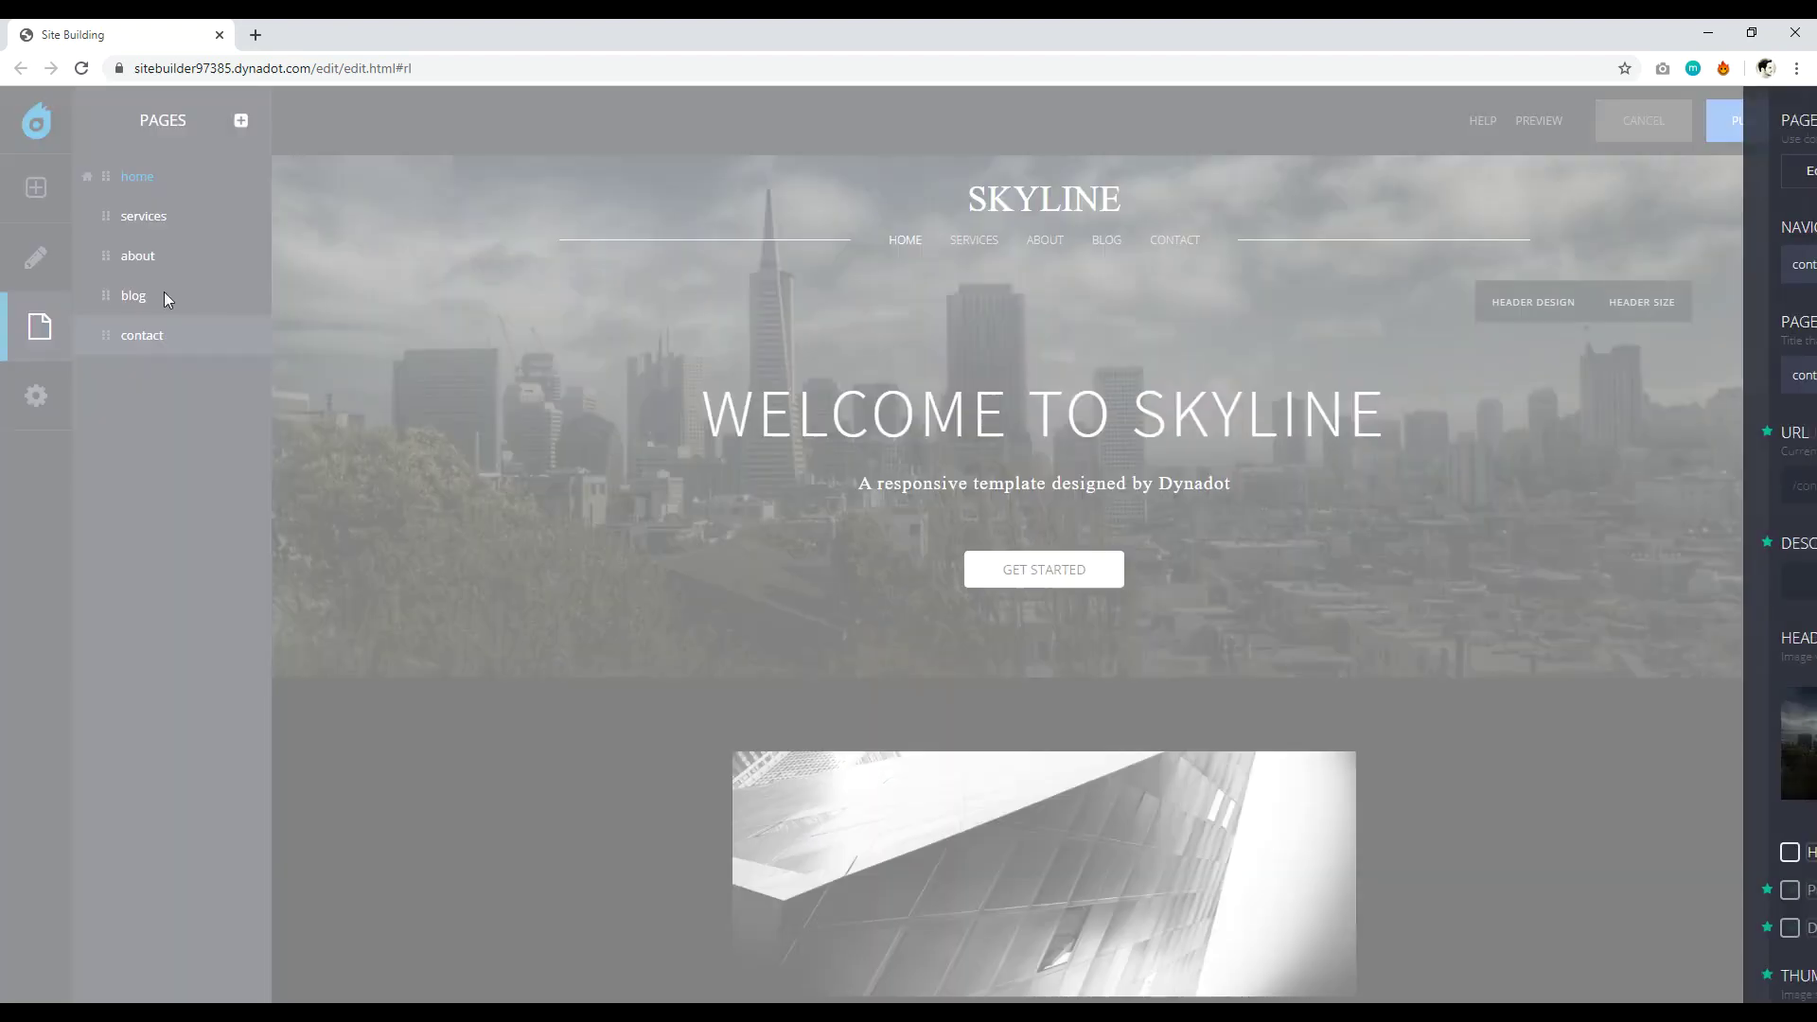
click(1755, 172)
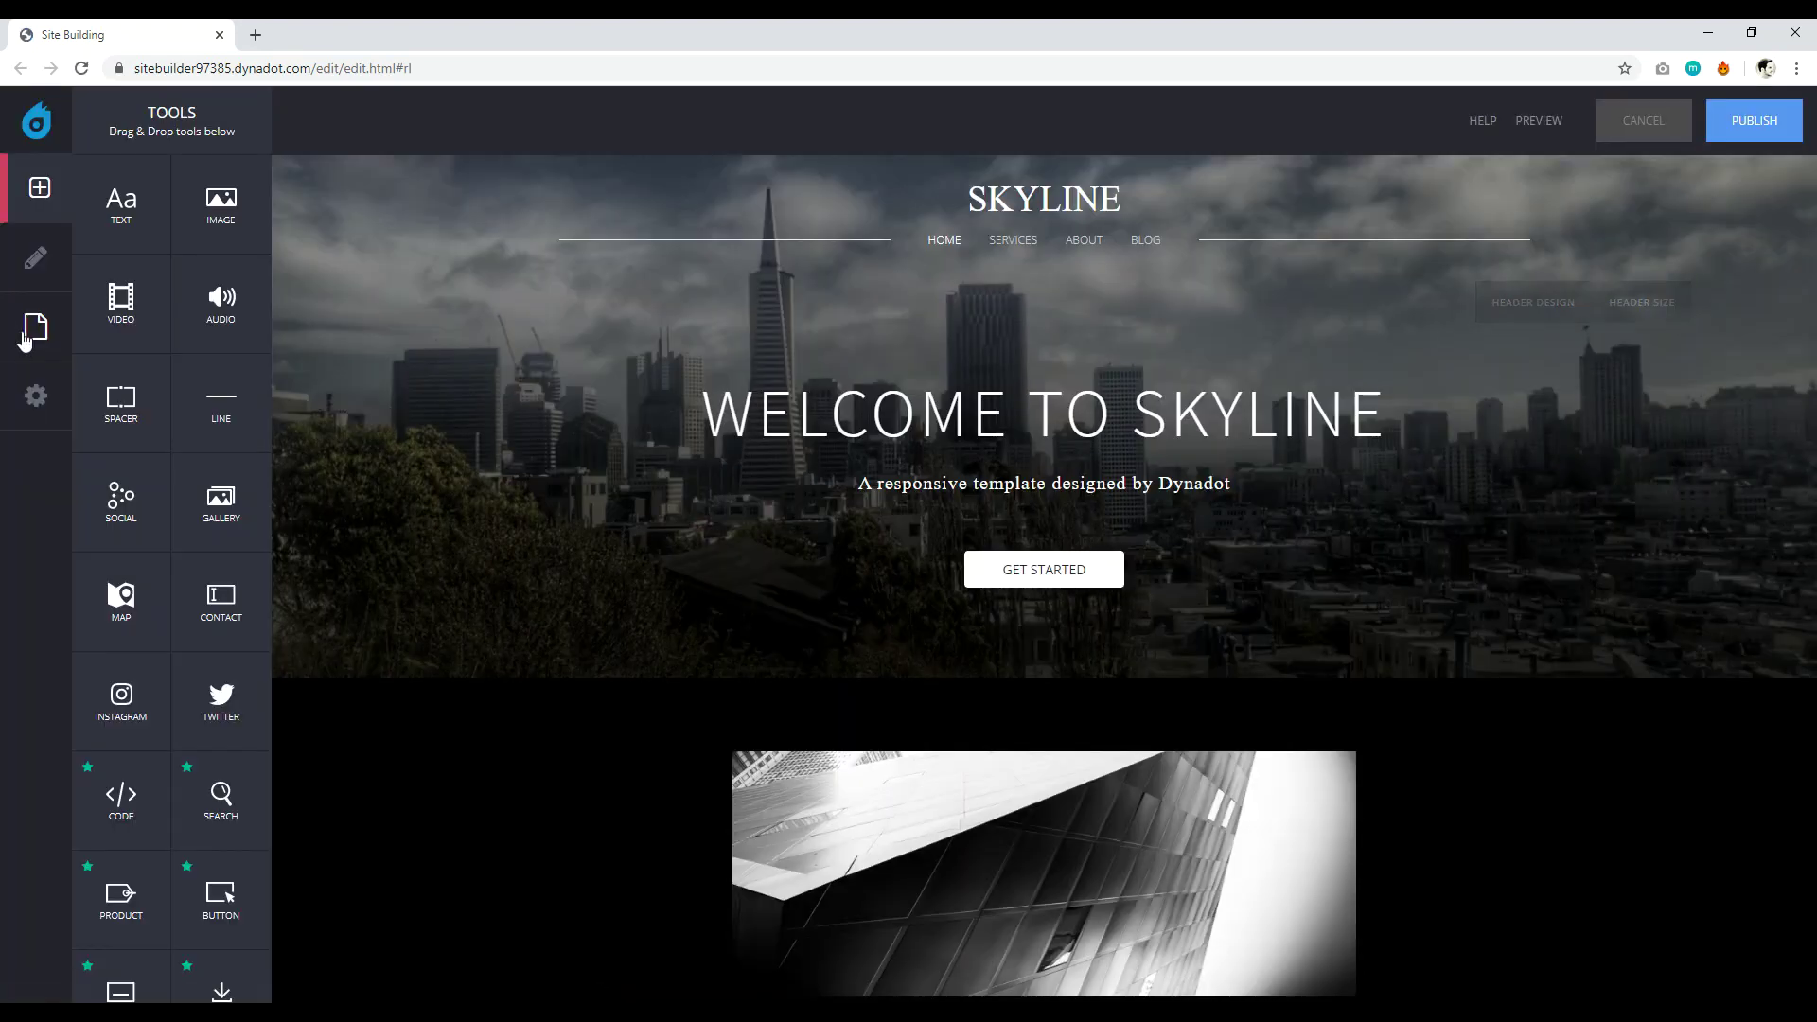
Check the blog page, then reopen the site pages list, which now shows only Home.
click(27, 336)
click(185, 311)
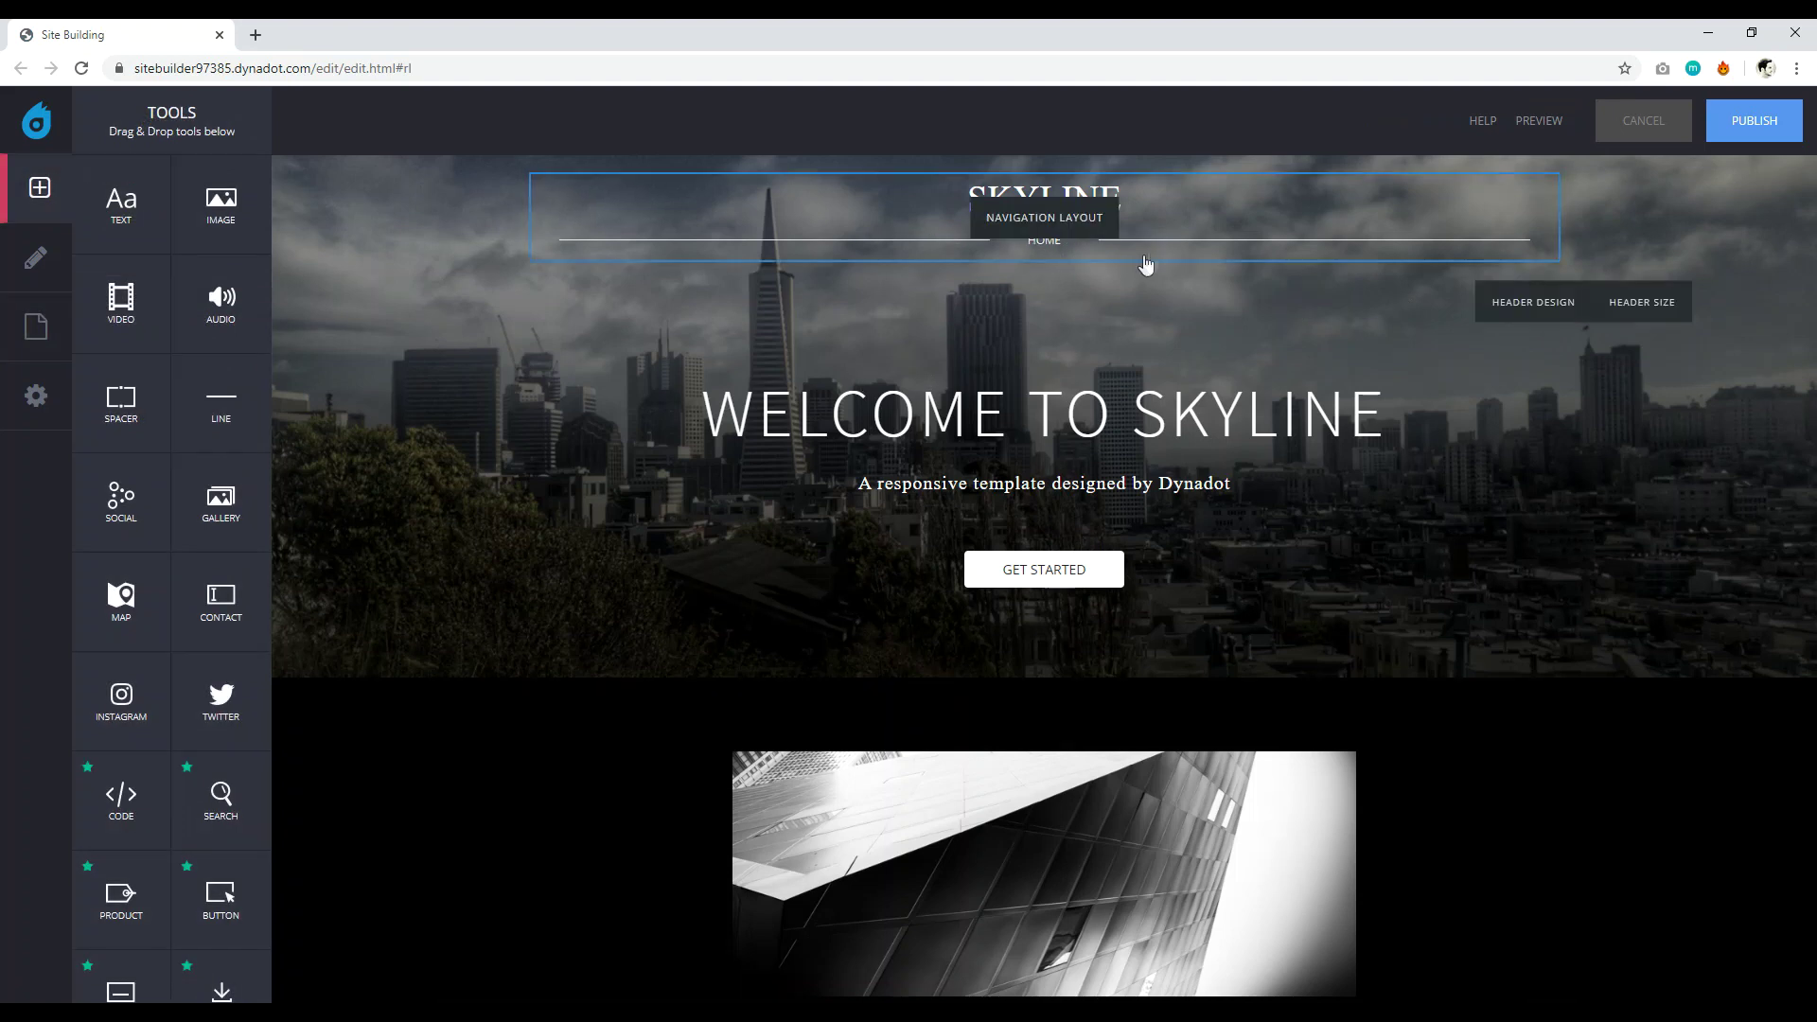
mouse_move(1037, 248)
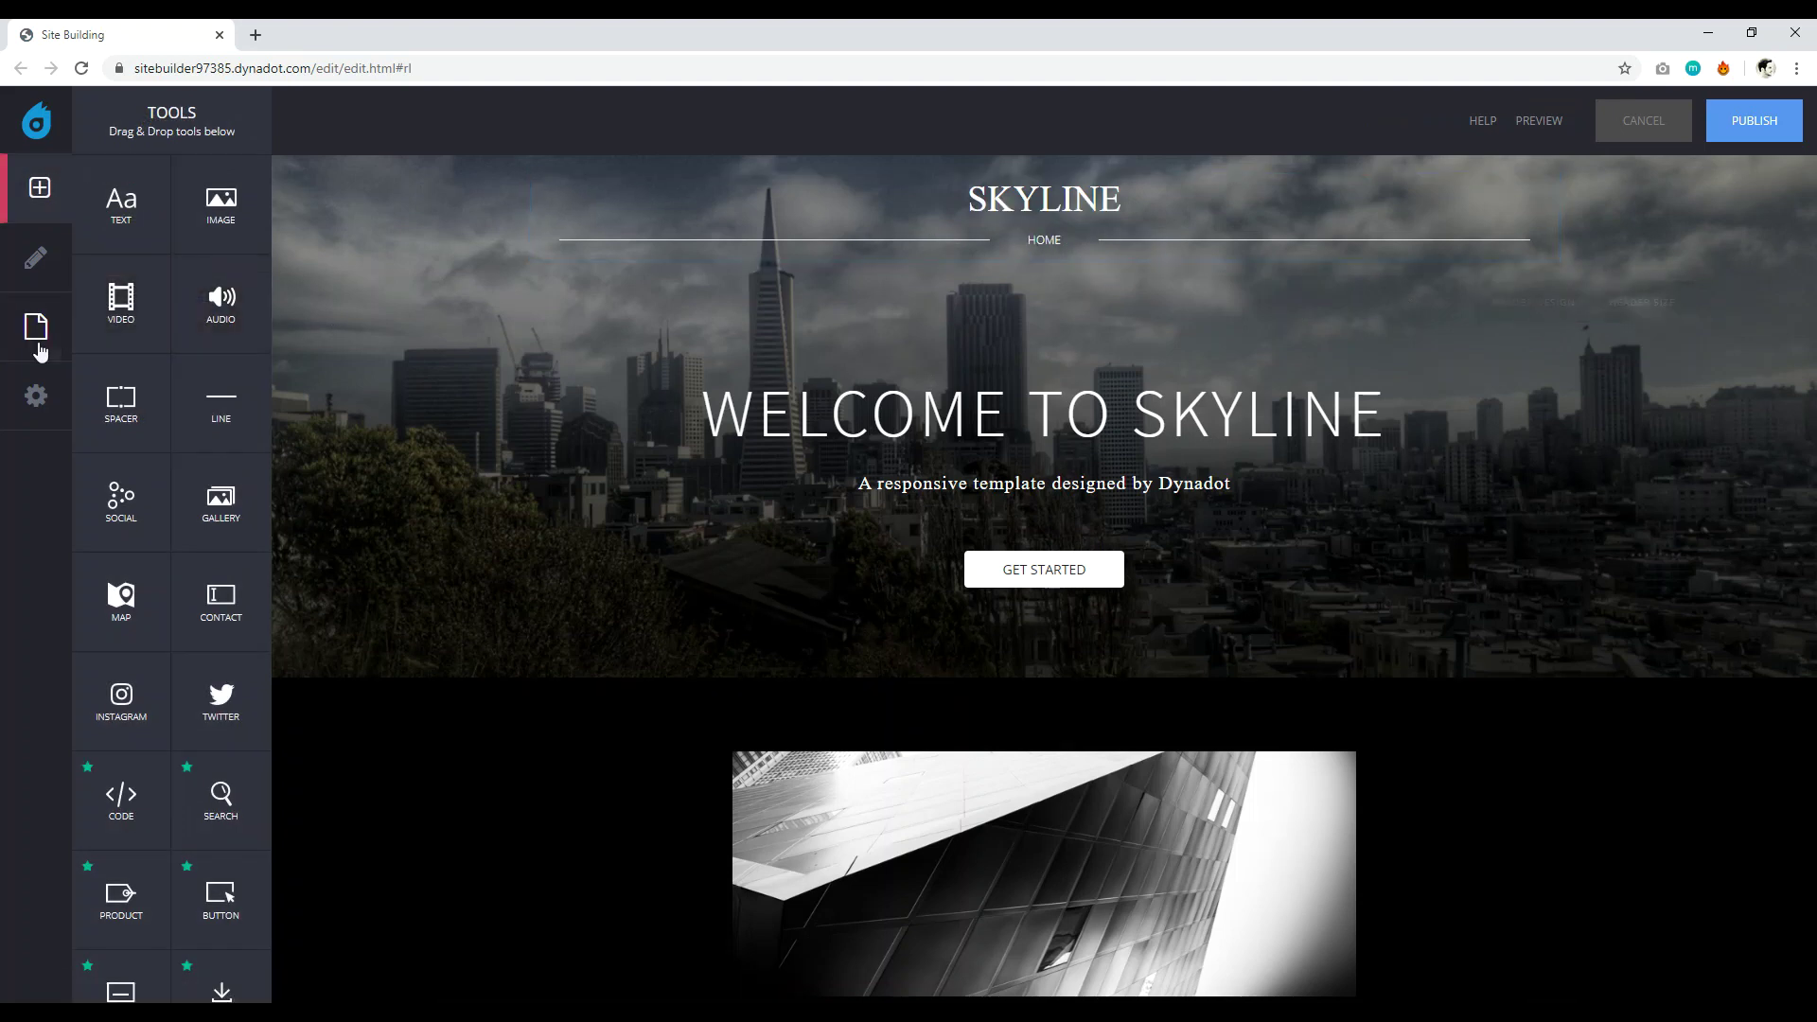
click(38, 341)
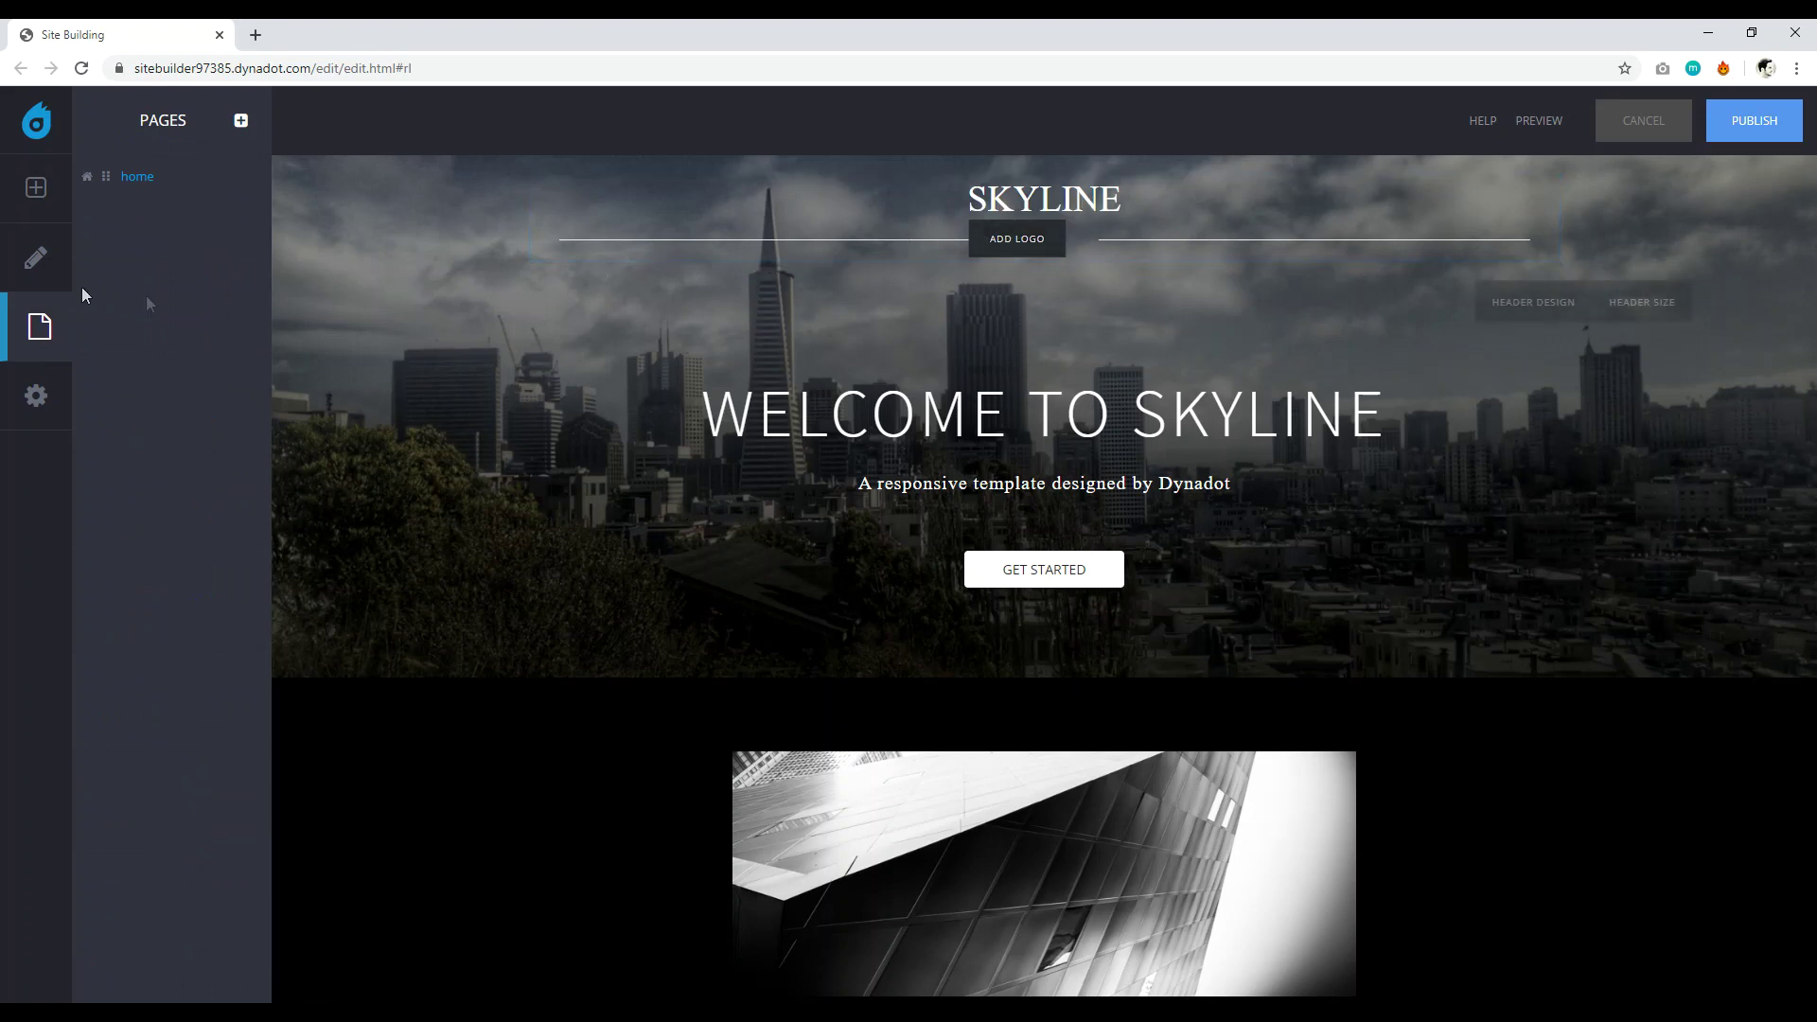
Try deleting the home page, dismiss the warning, and close its settings without saving.
click(171, 186)
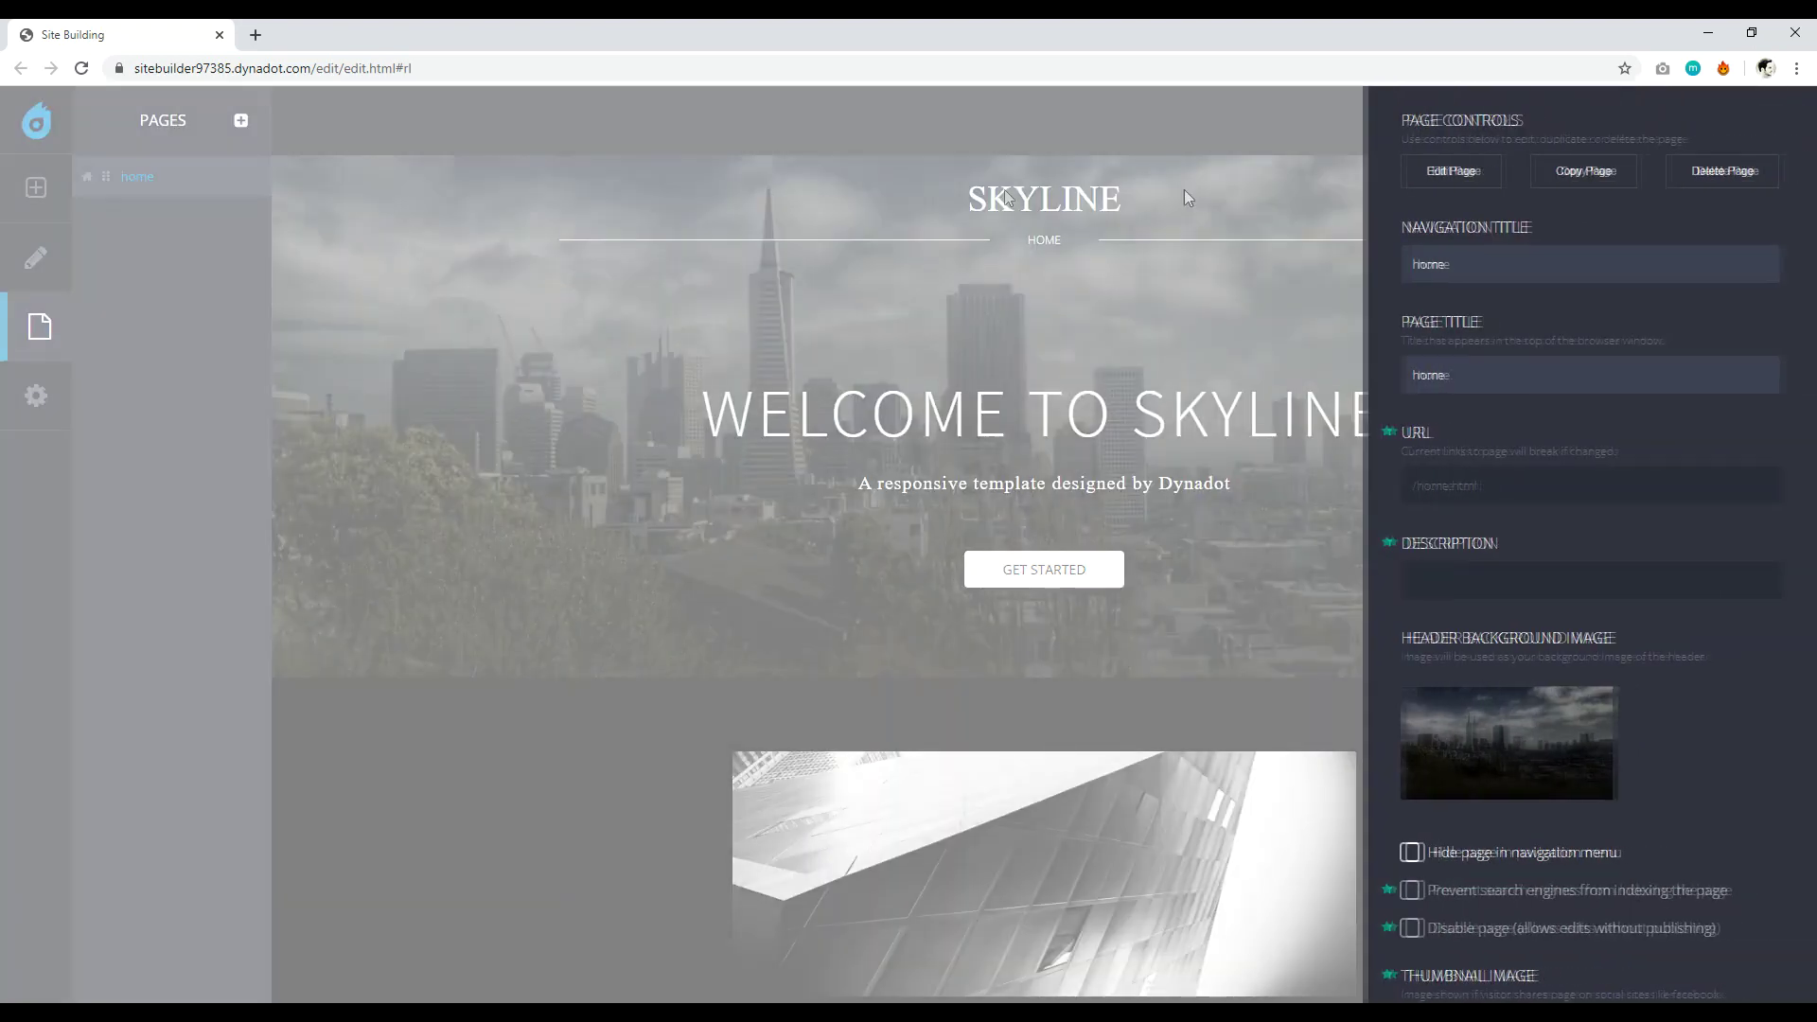
click(1738, 183)
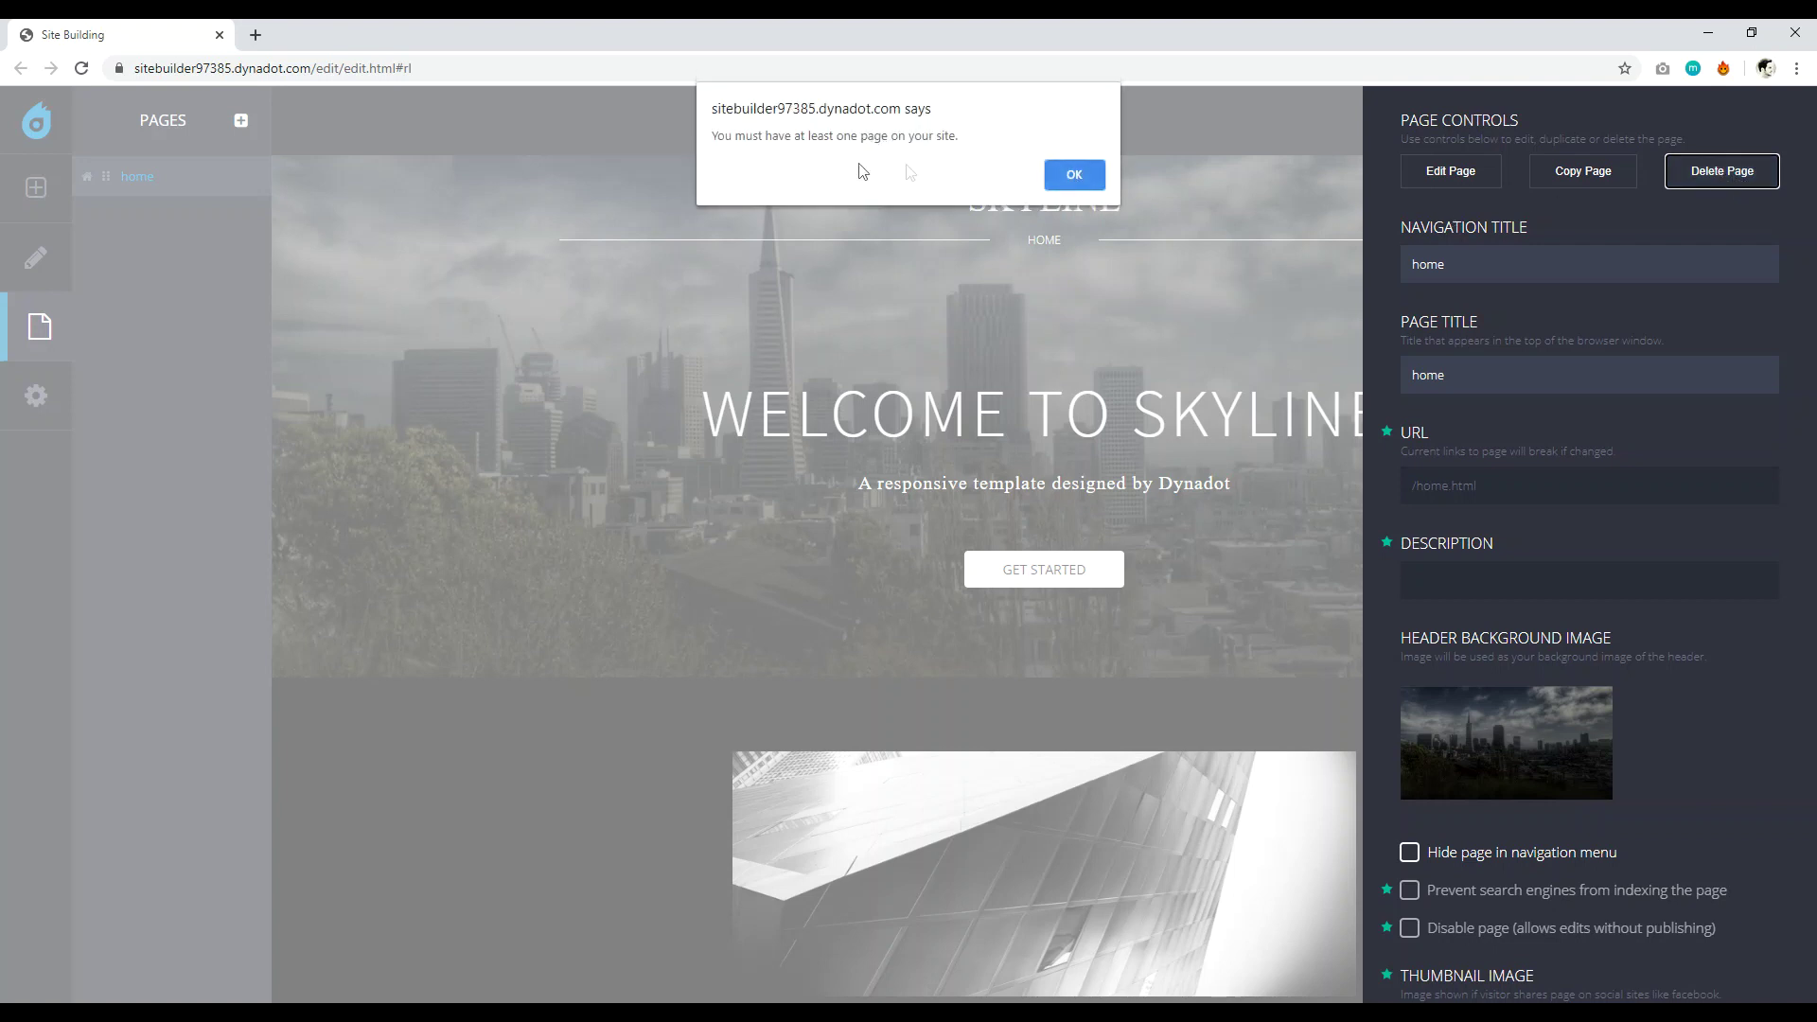
click(1063, 184)
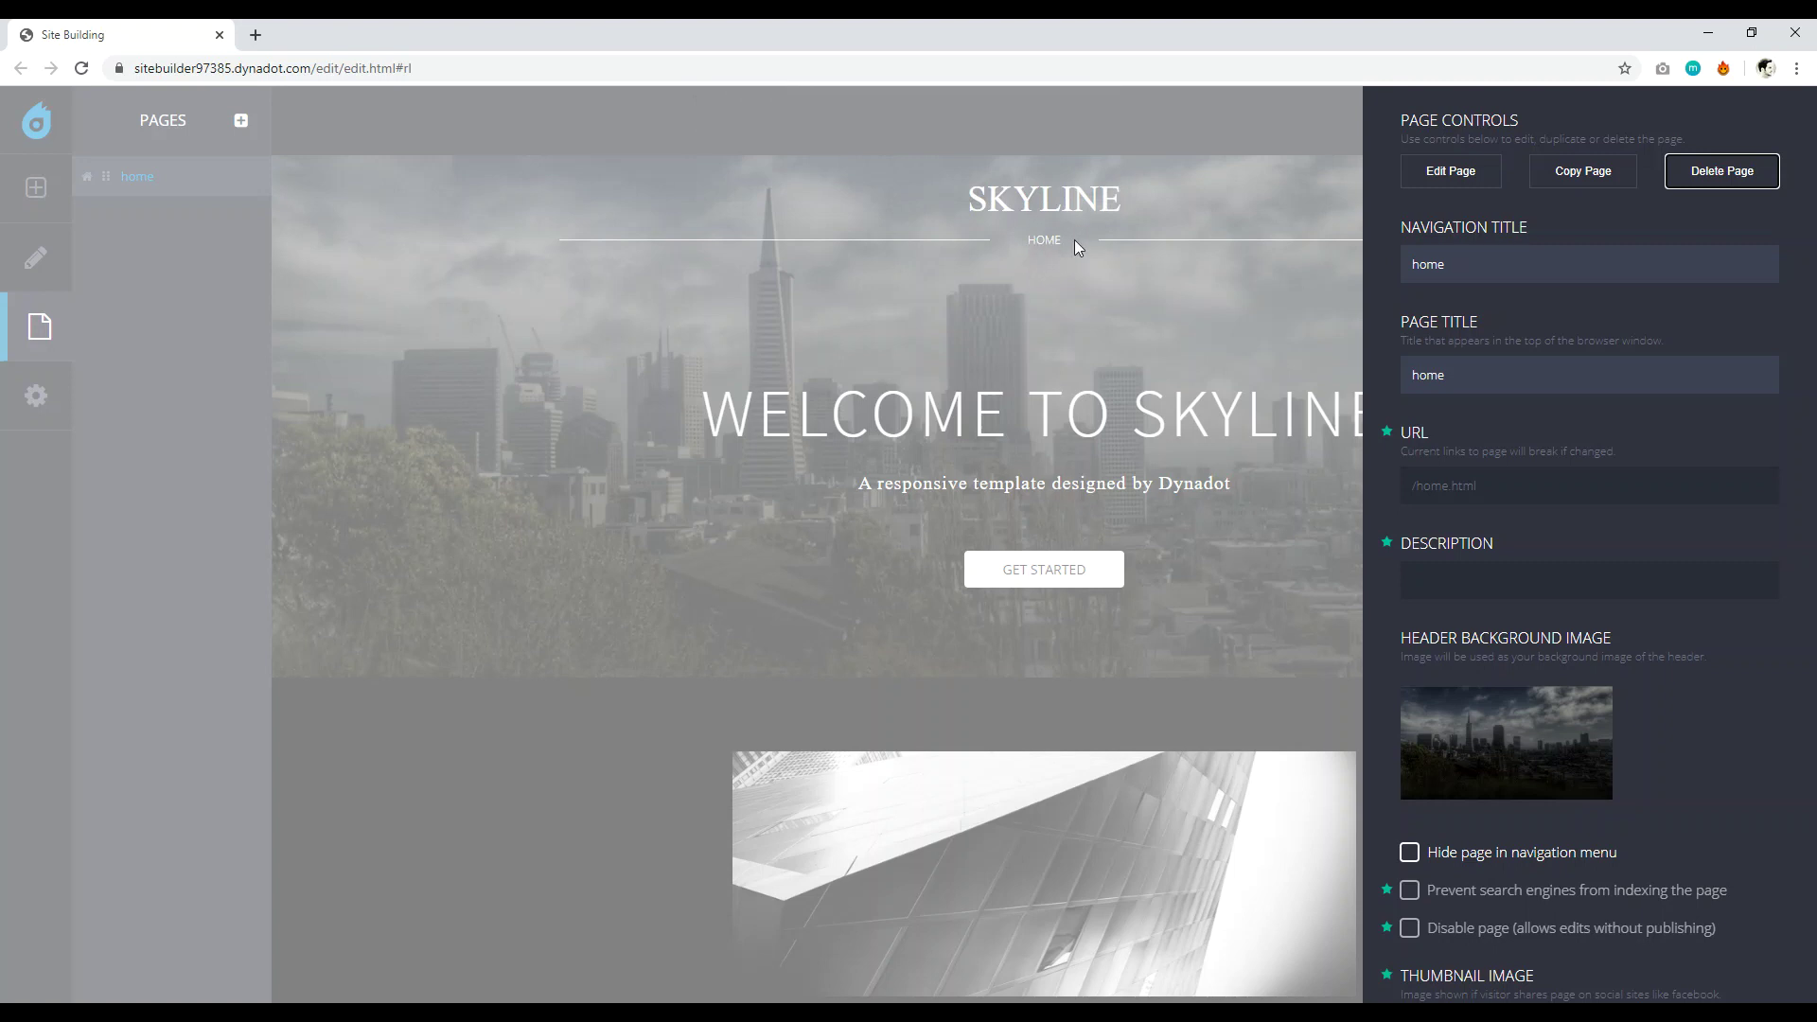
double_click(1456, 267)
key(BackSpace)
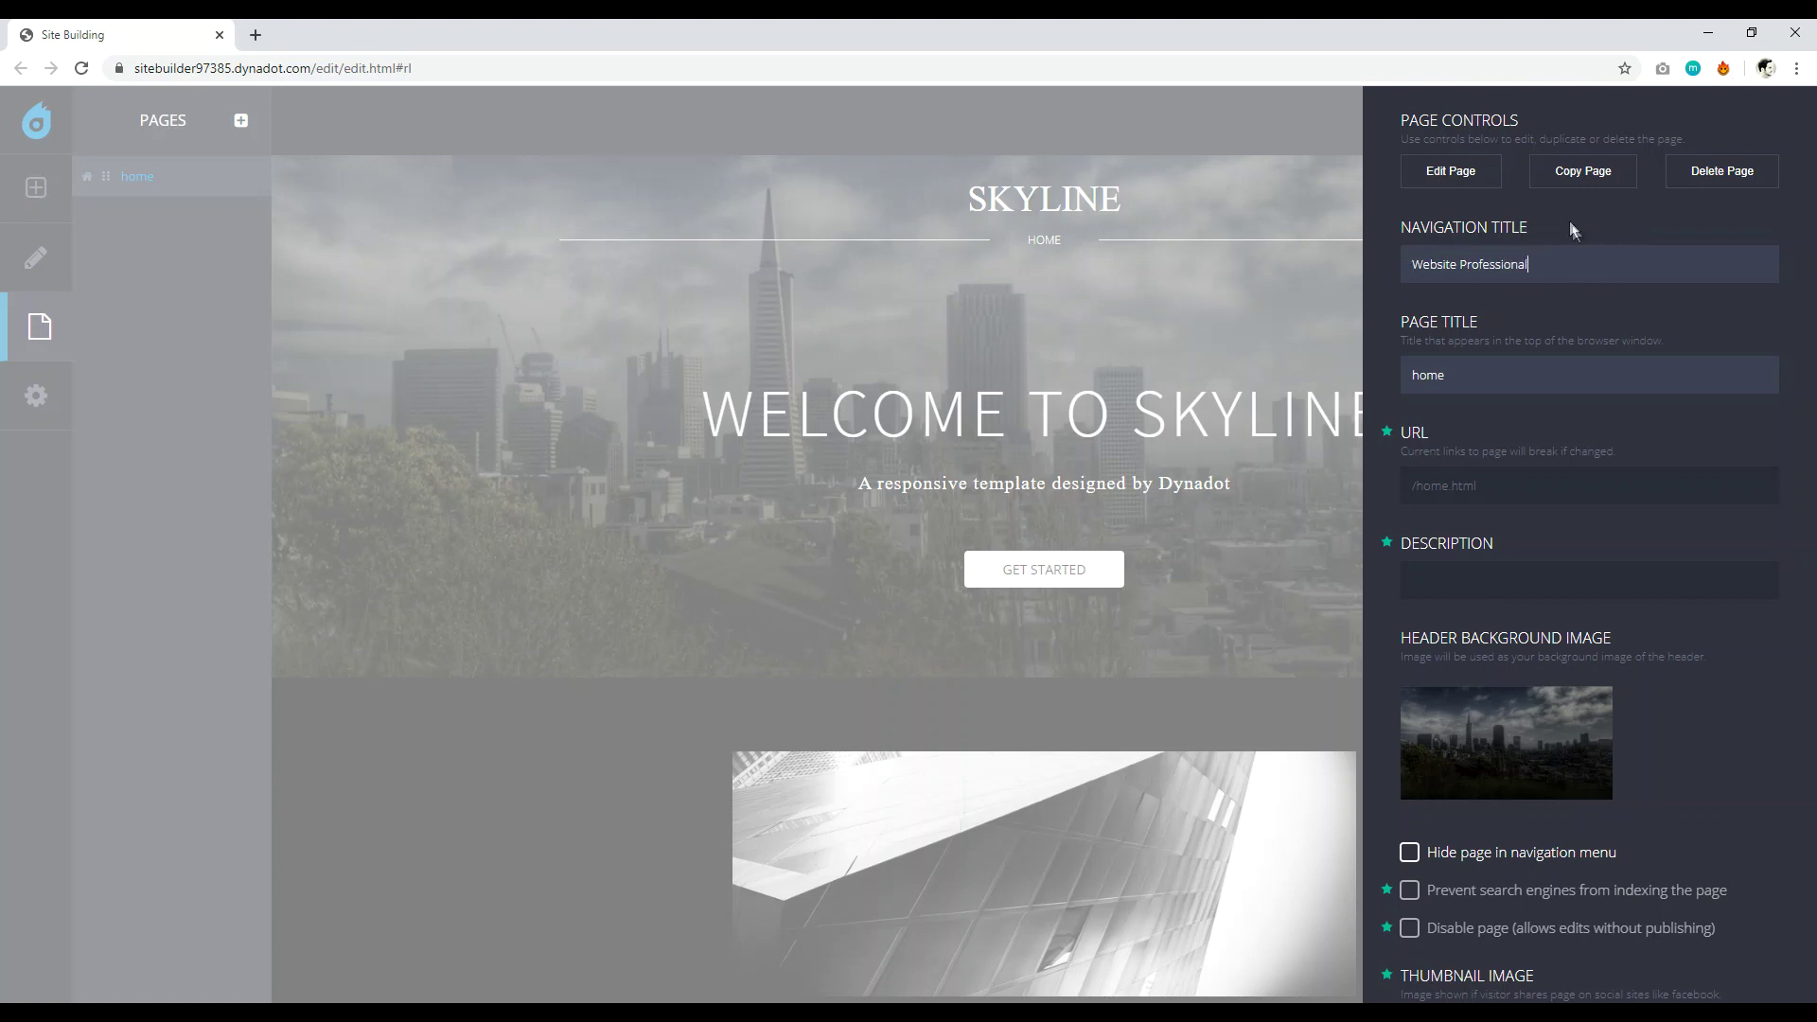
click(1216, 291)
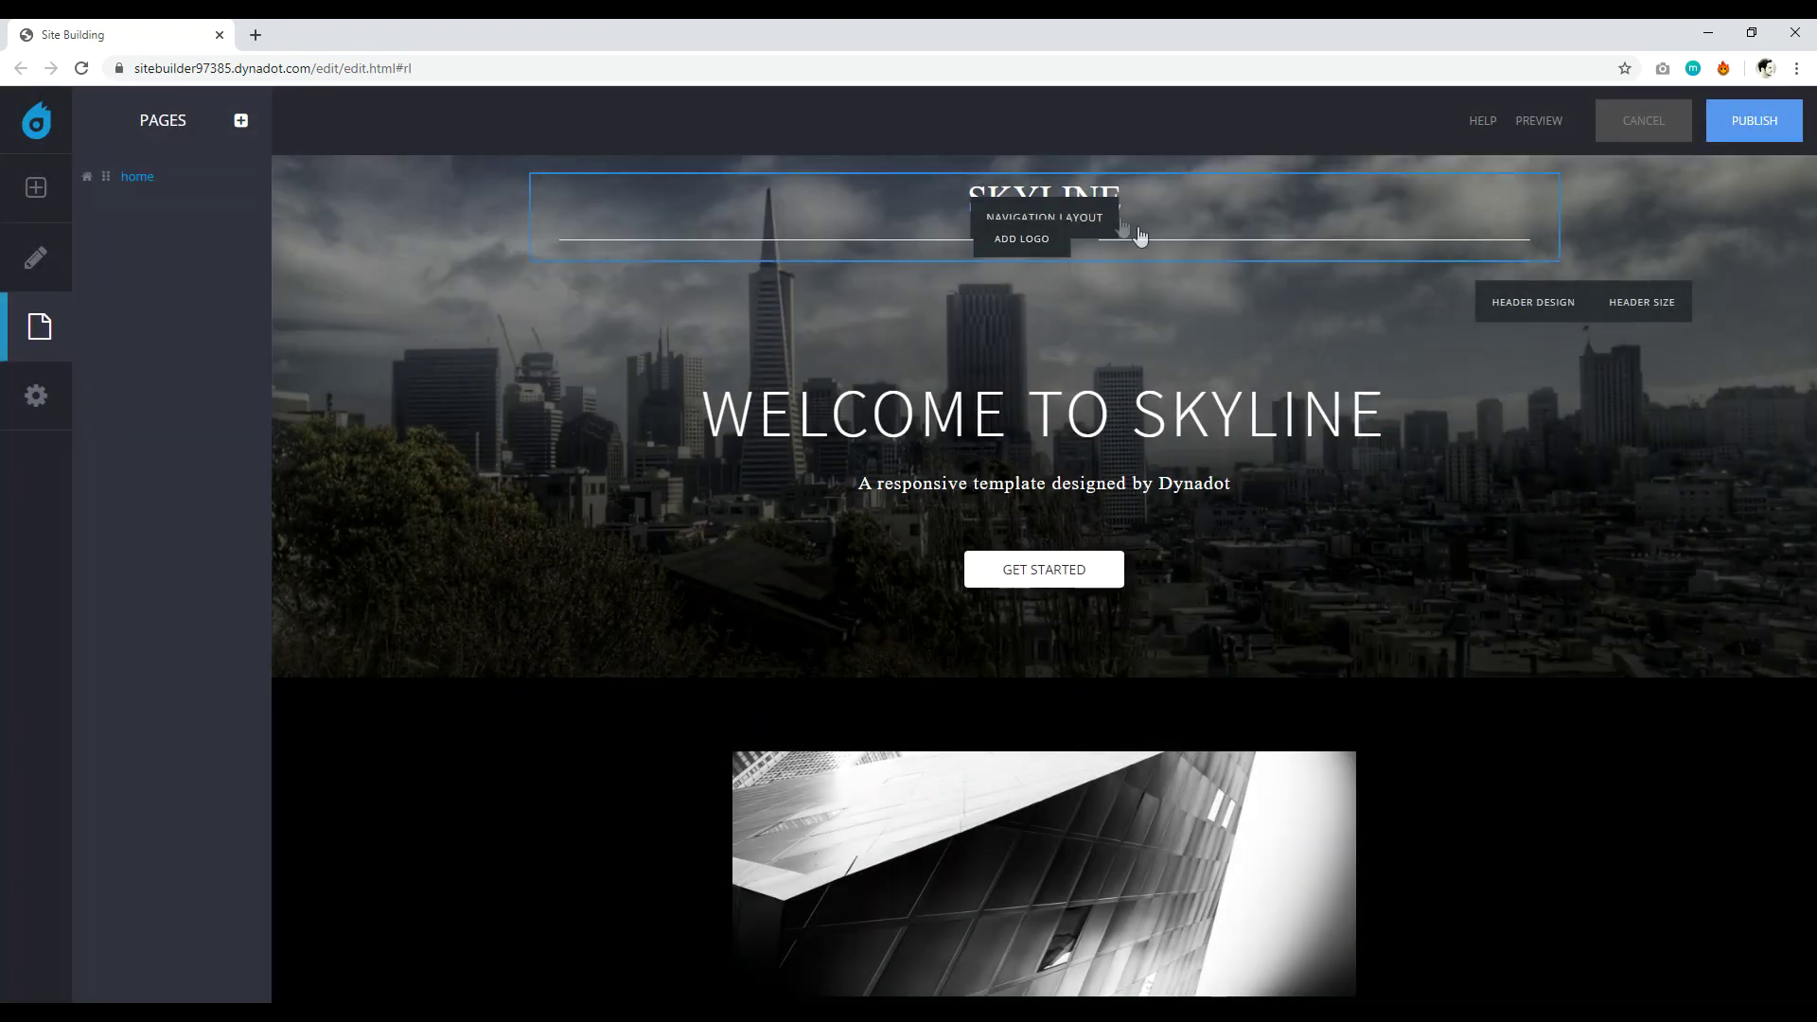
mouse_move(1014, 248)
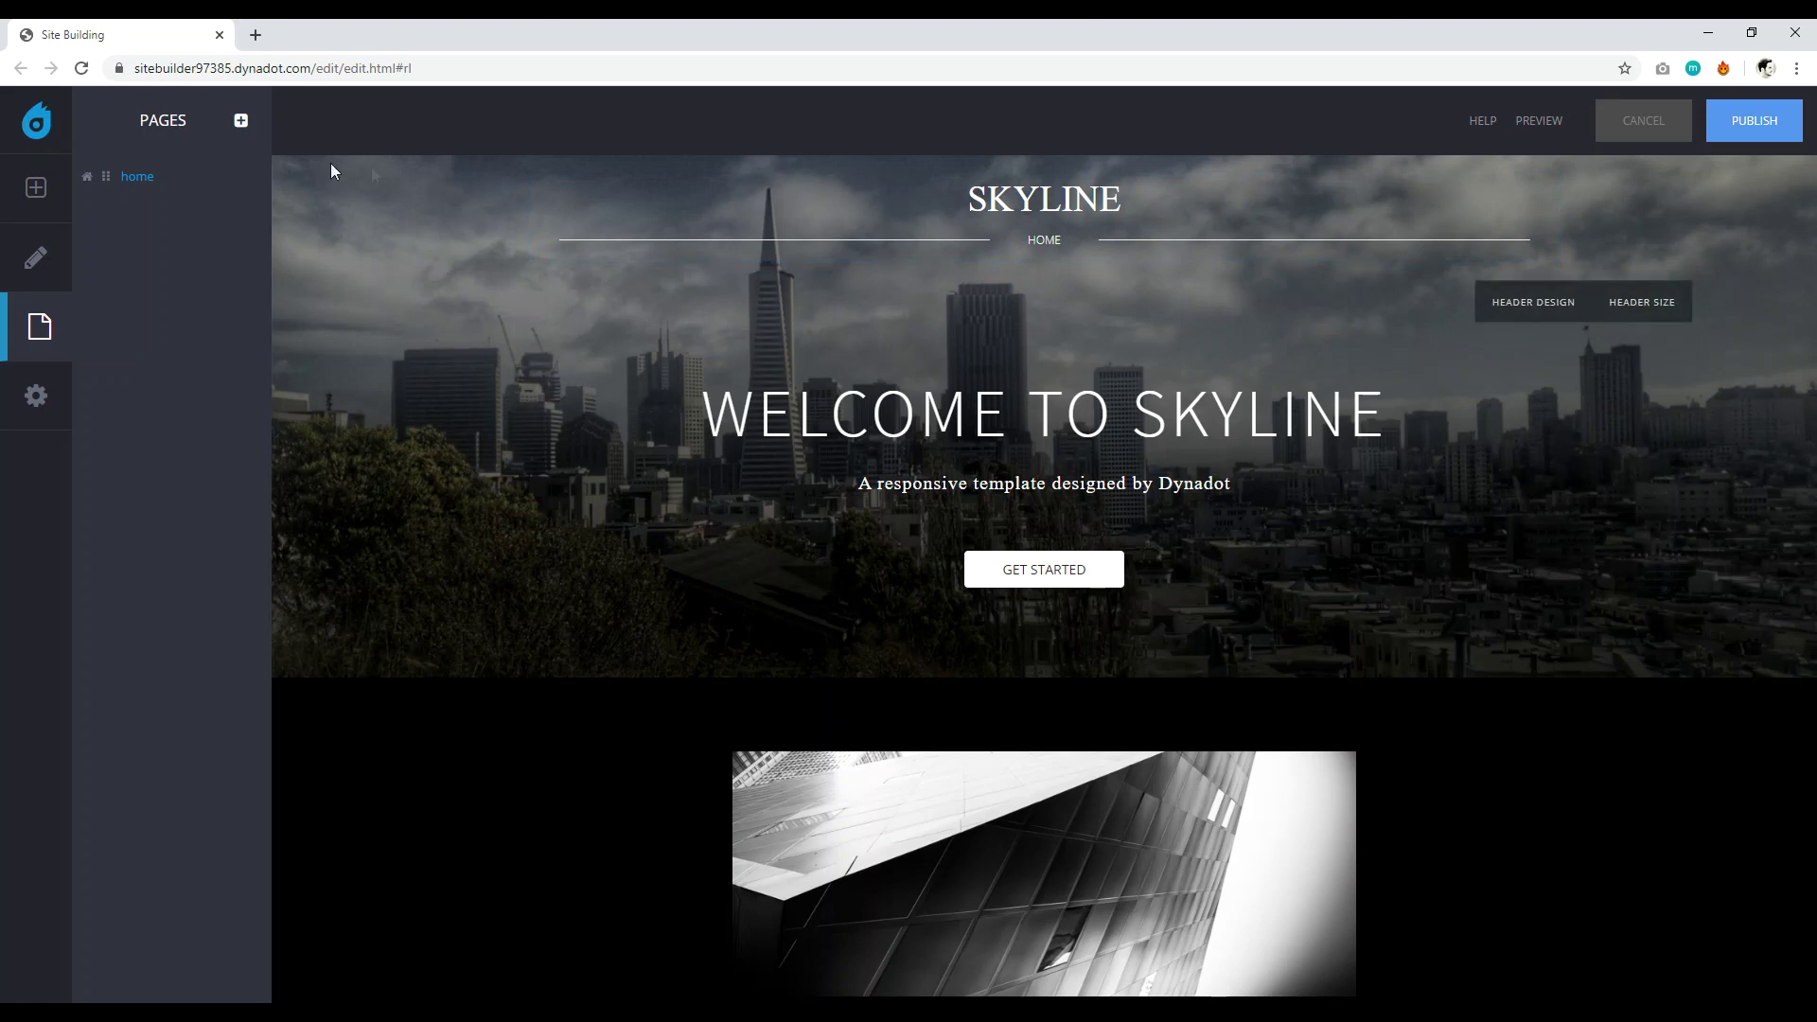
mouse_move(944, 233)
Set the home page's navigation title to 'Website Professional', save, then erase the SKYLINE title.
click(194, 180)
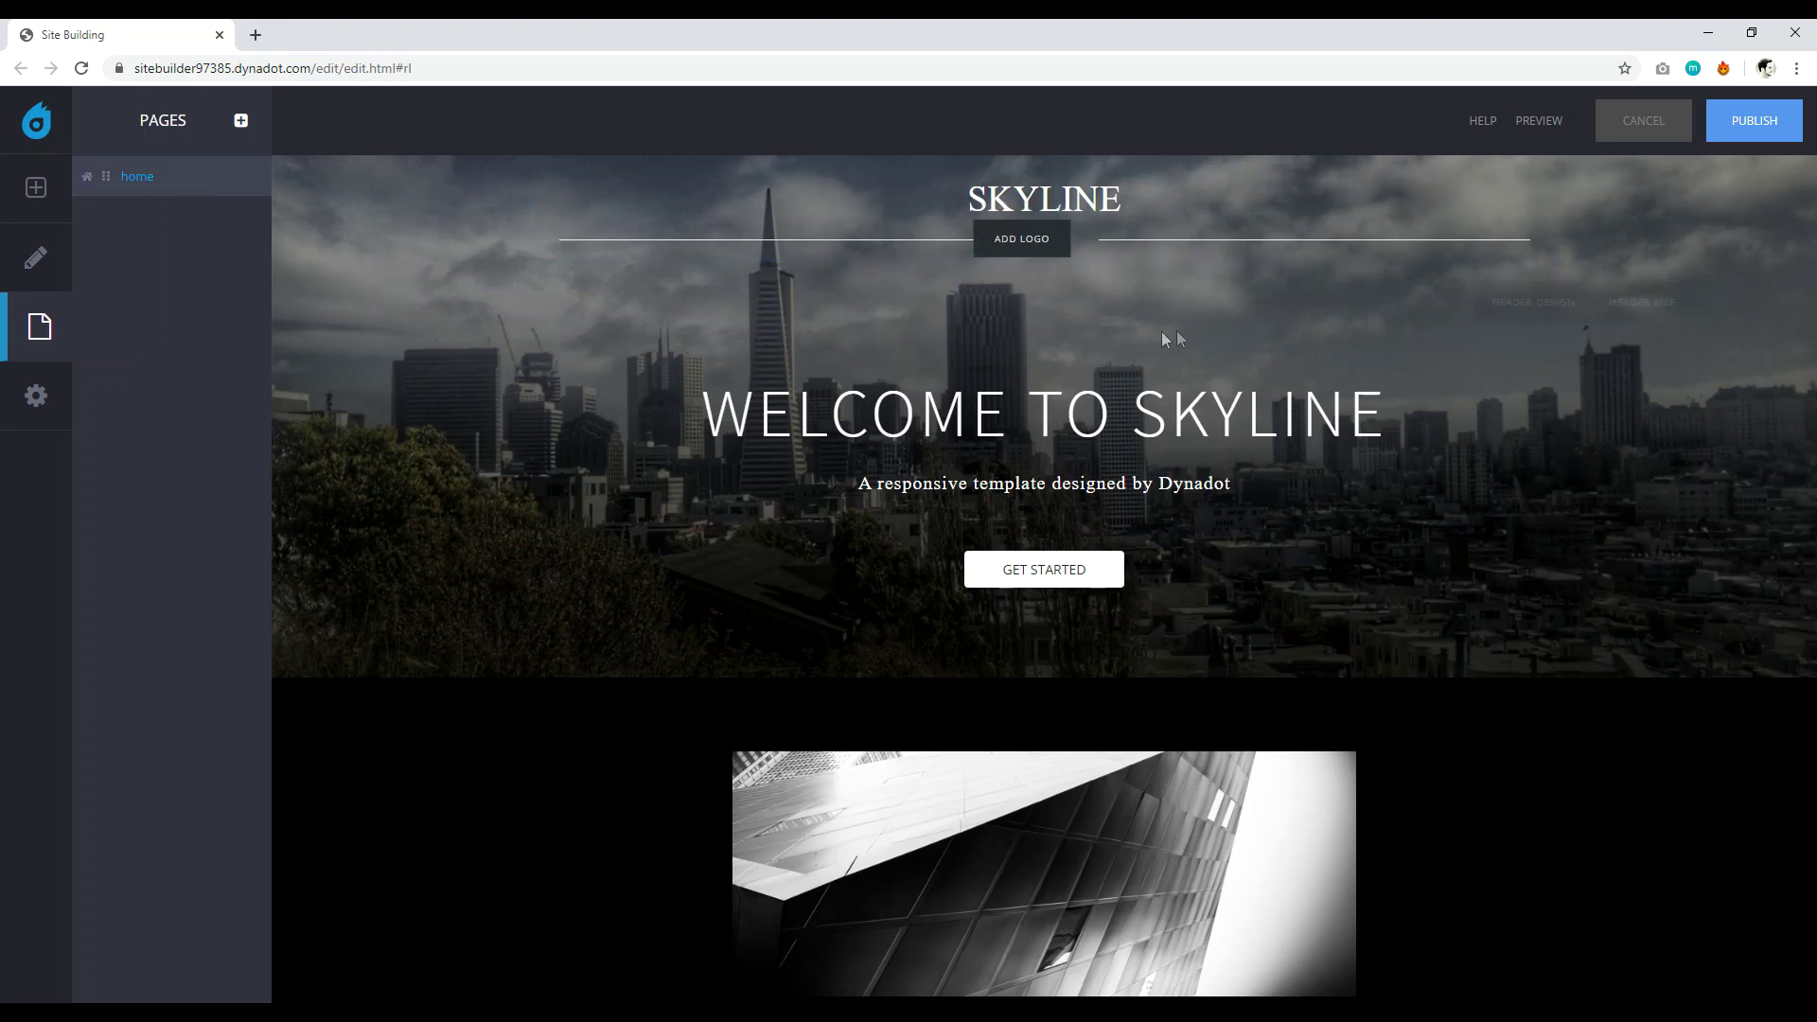
scroll(1592, 633, down, 3)
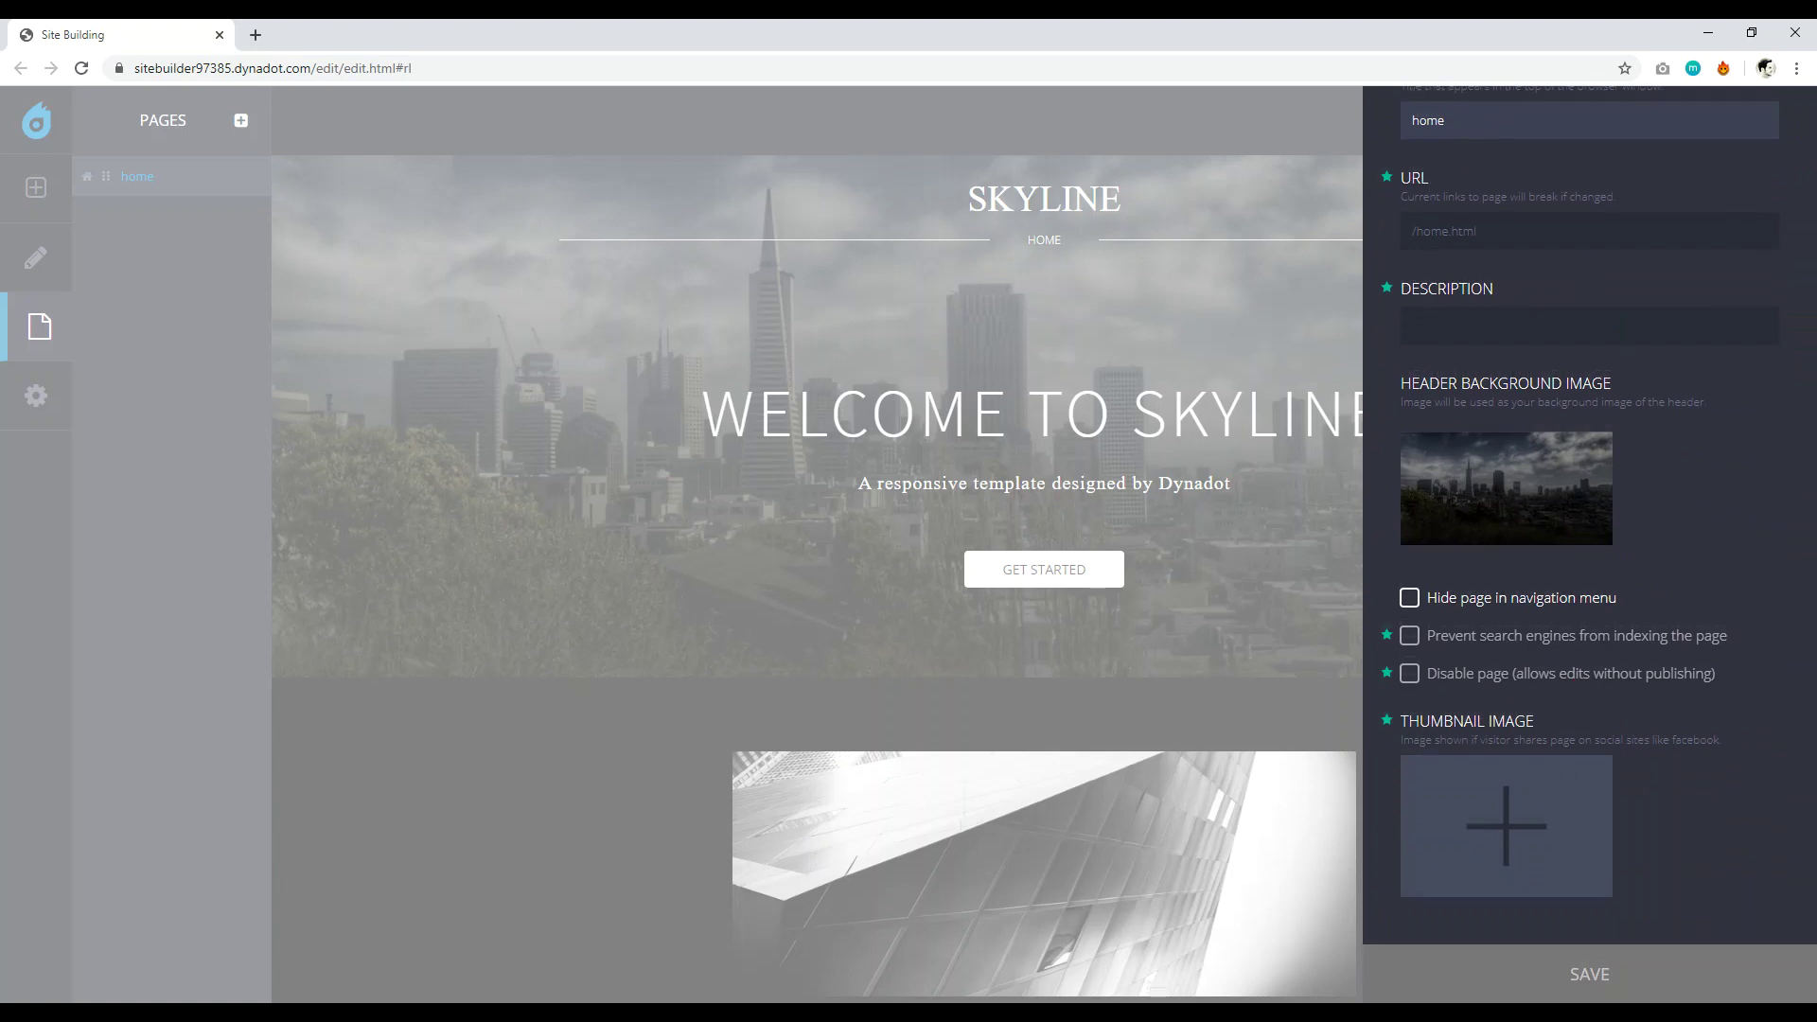
scroll(1592, 382, up, 3)
double_click(1490, 271)
key(BackSpace)
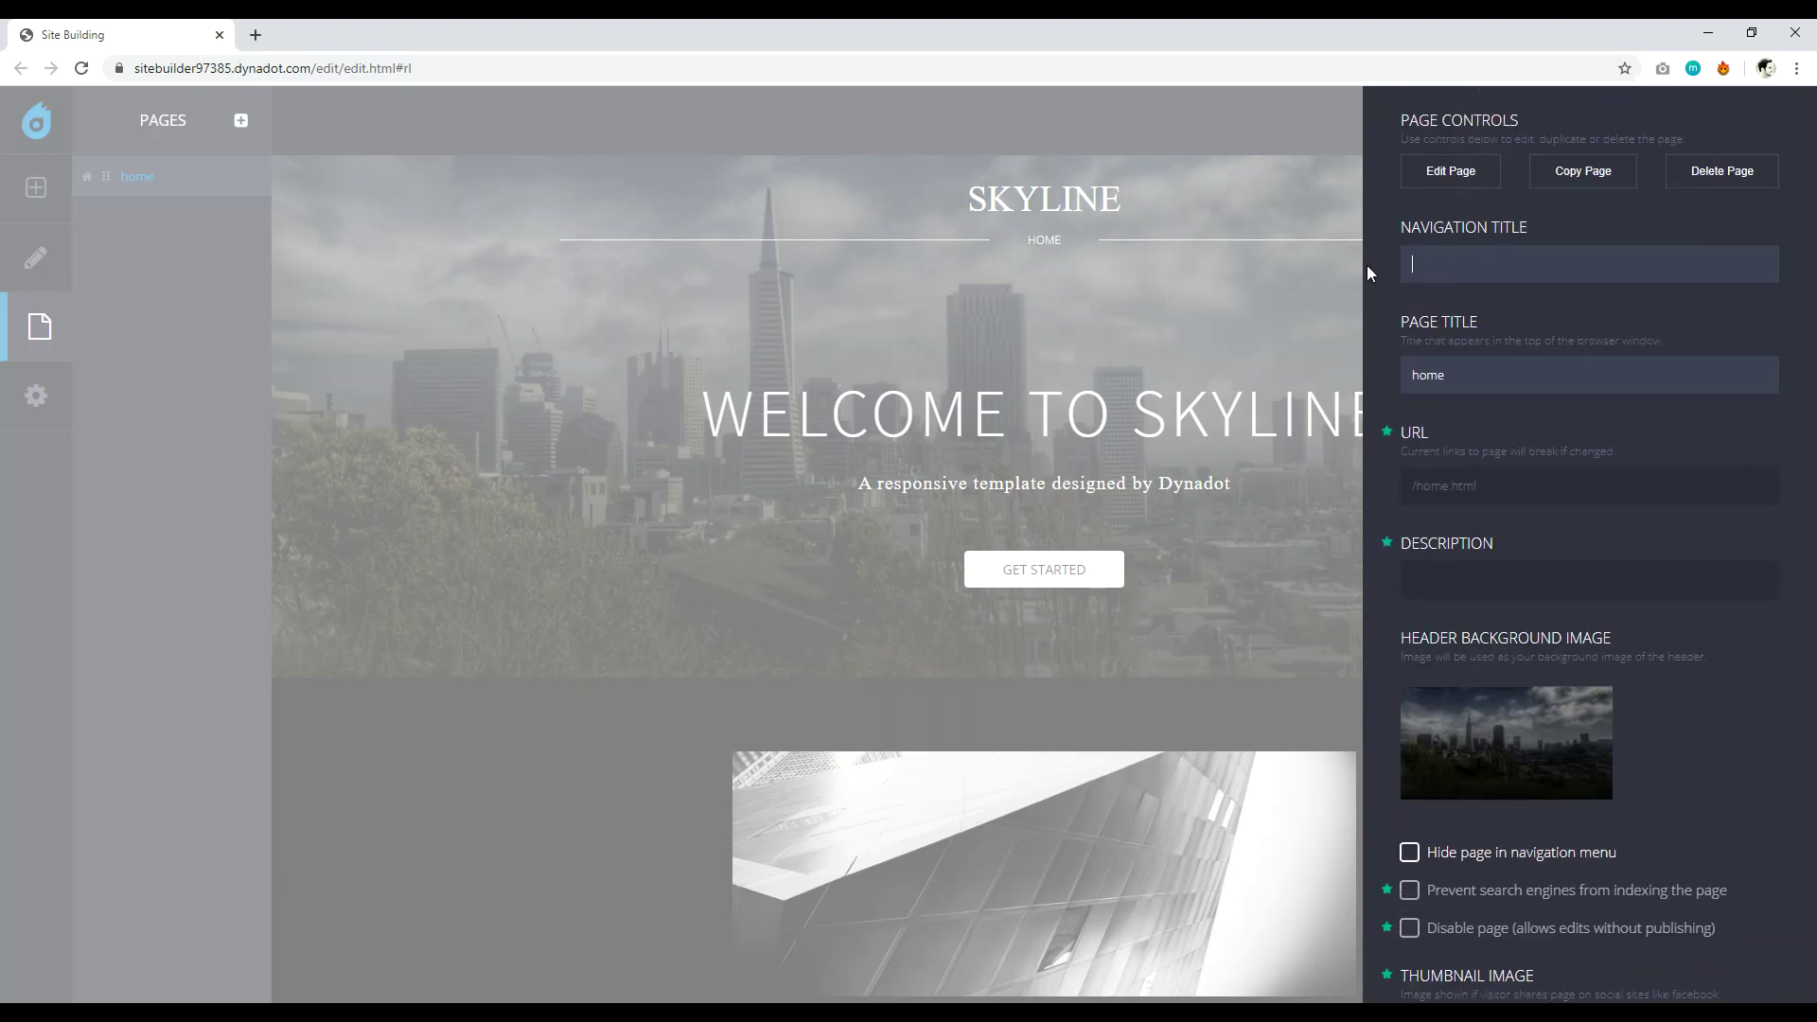
text(Websit)
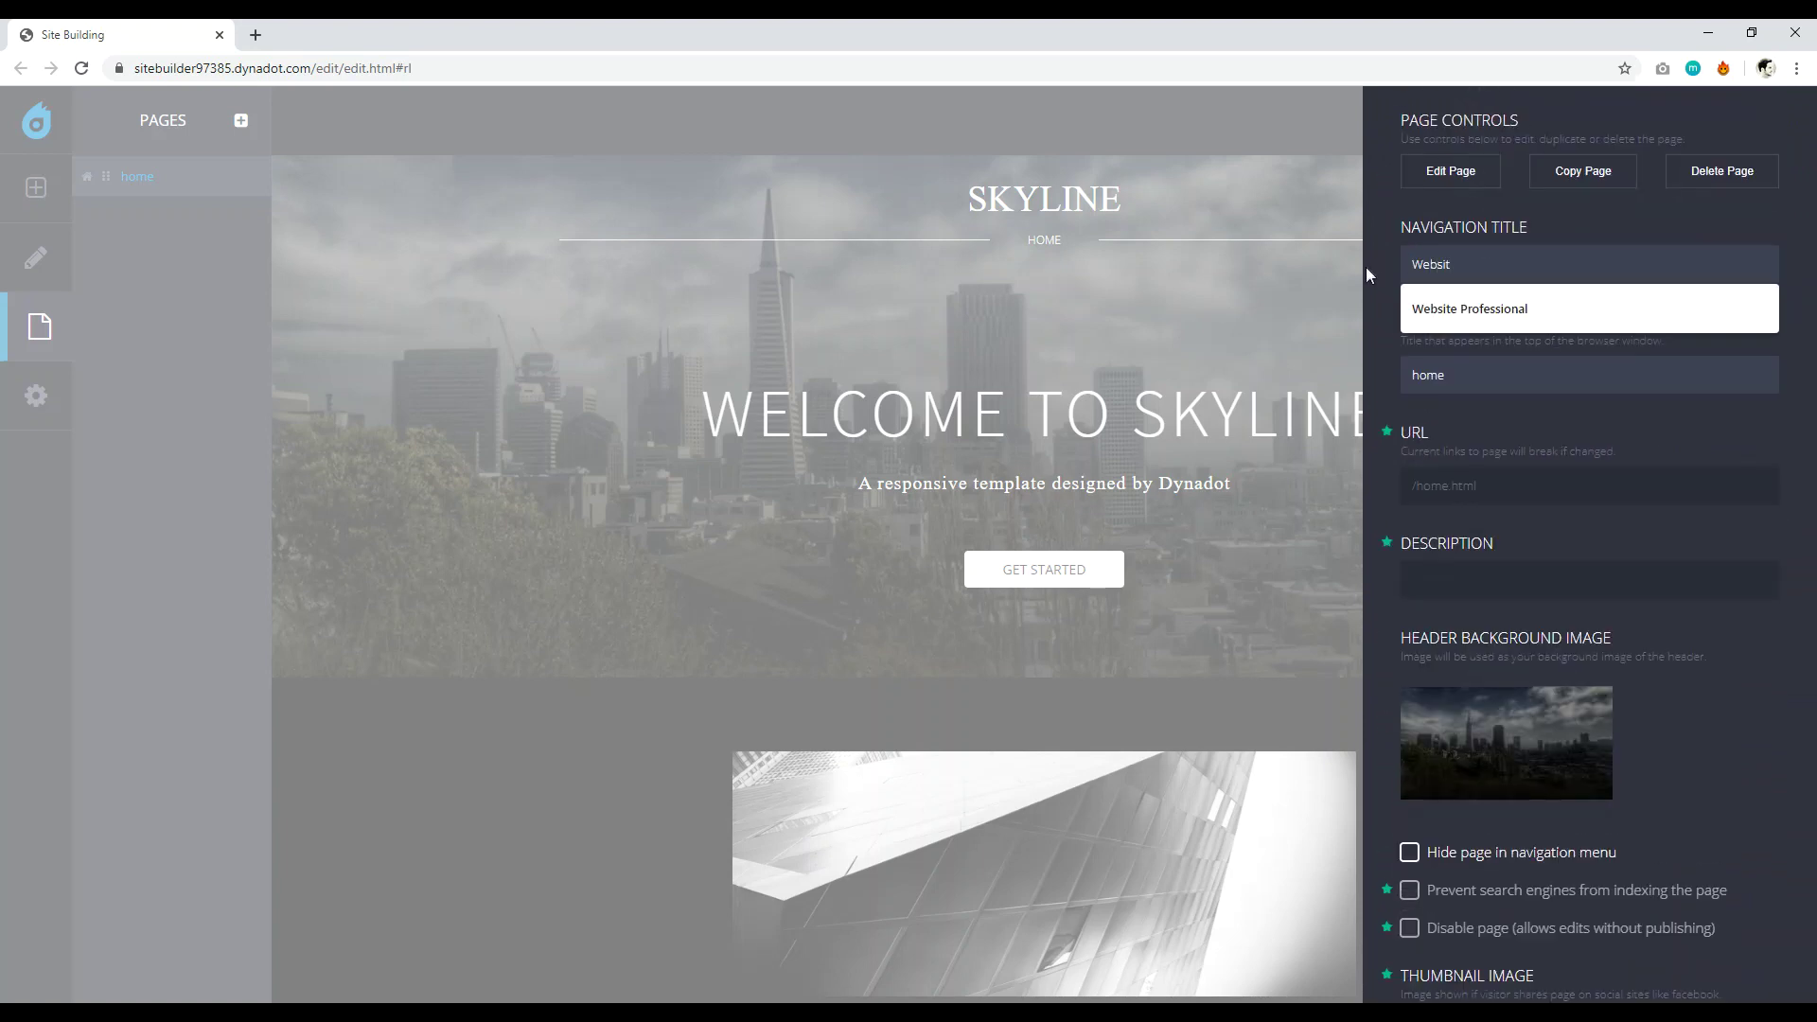
click(1488, 310)
scroll(1606, 411, down, 3)
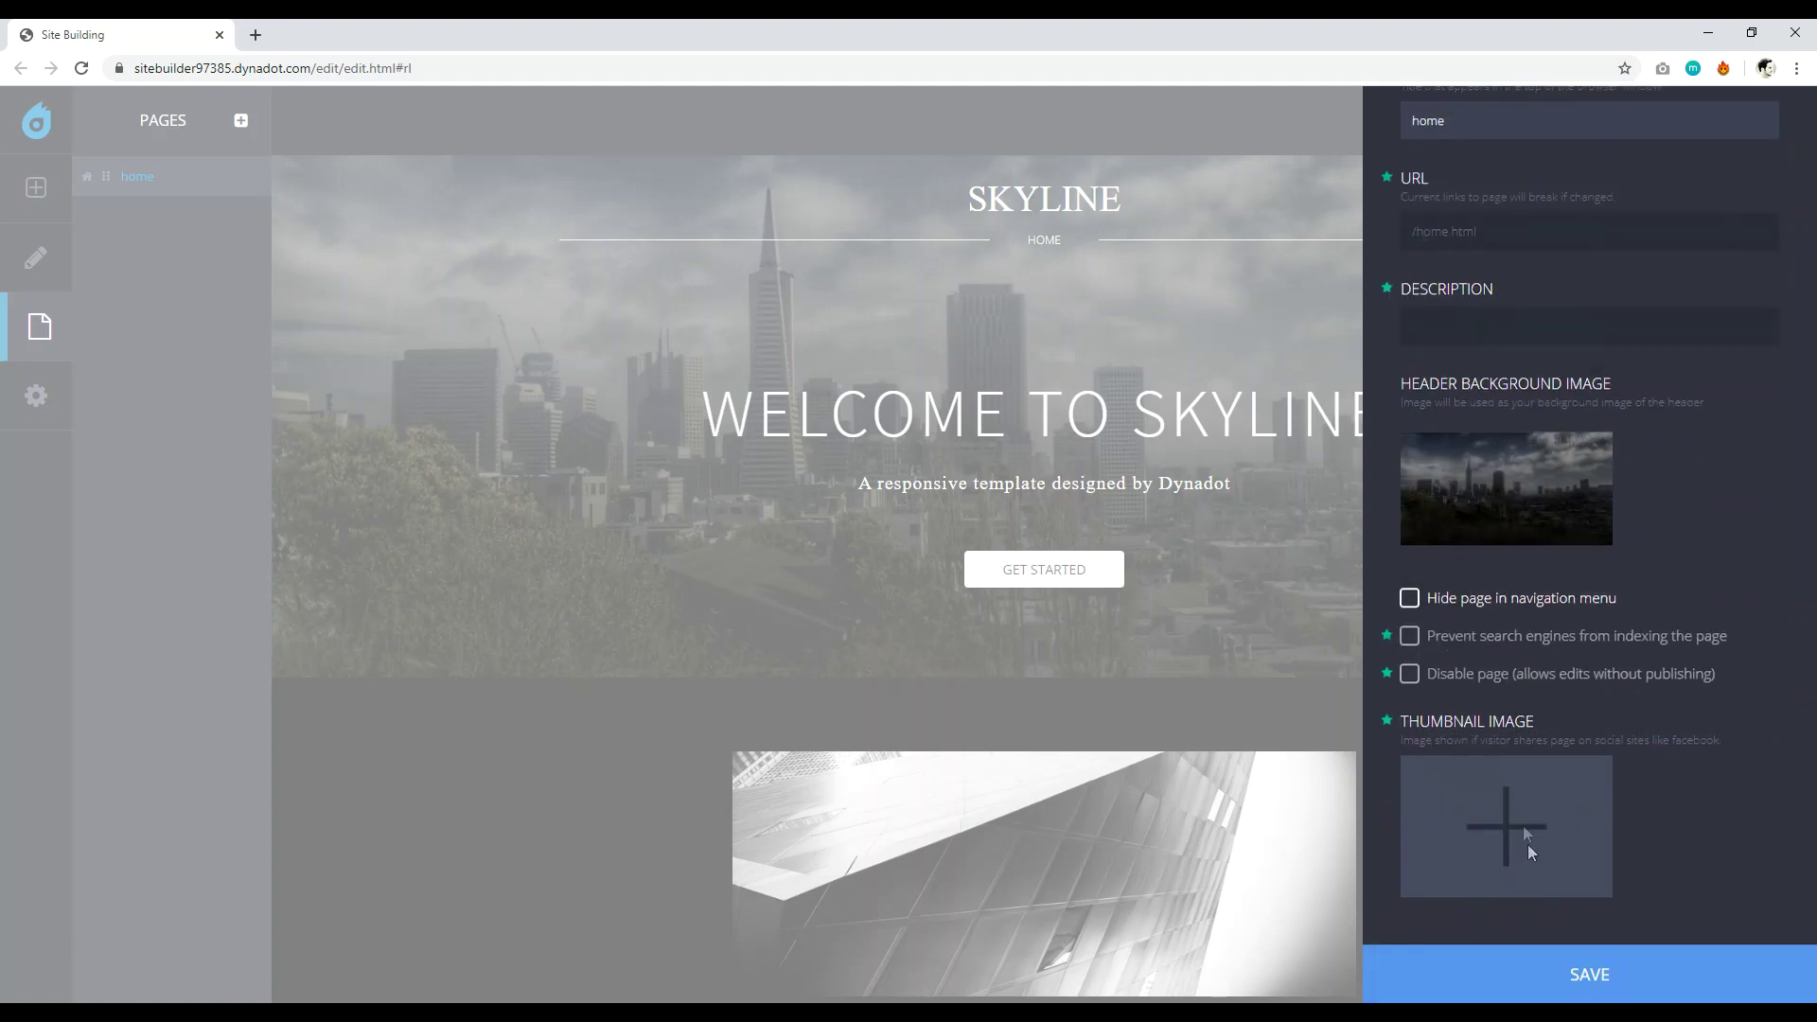
click(1565, 976)
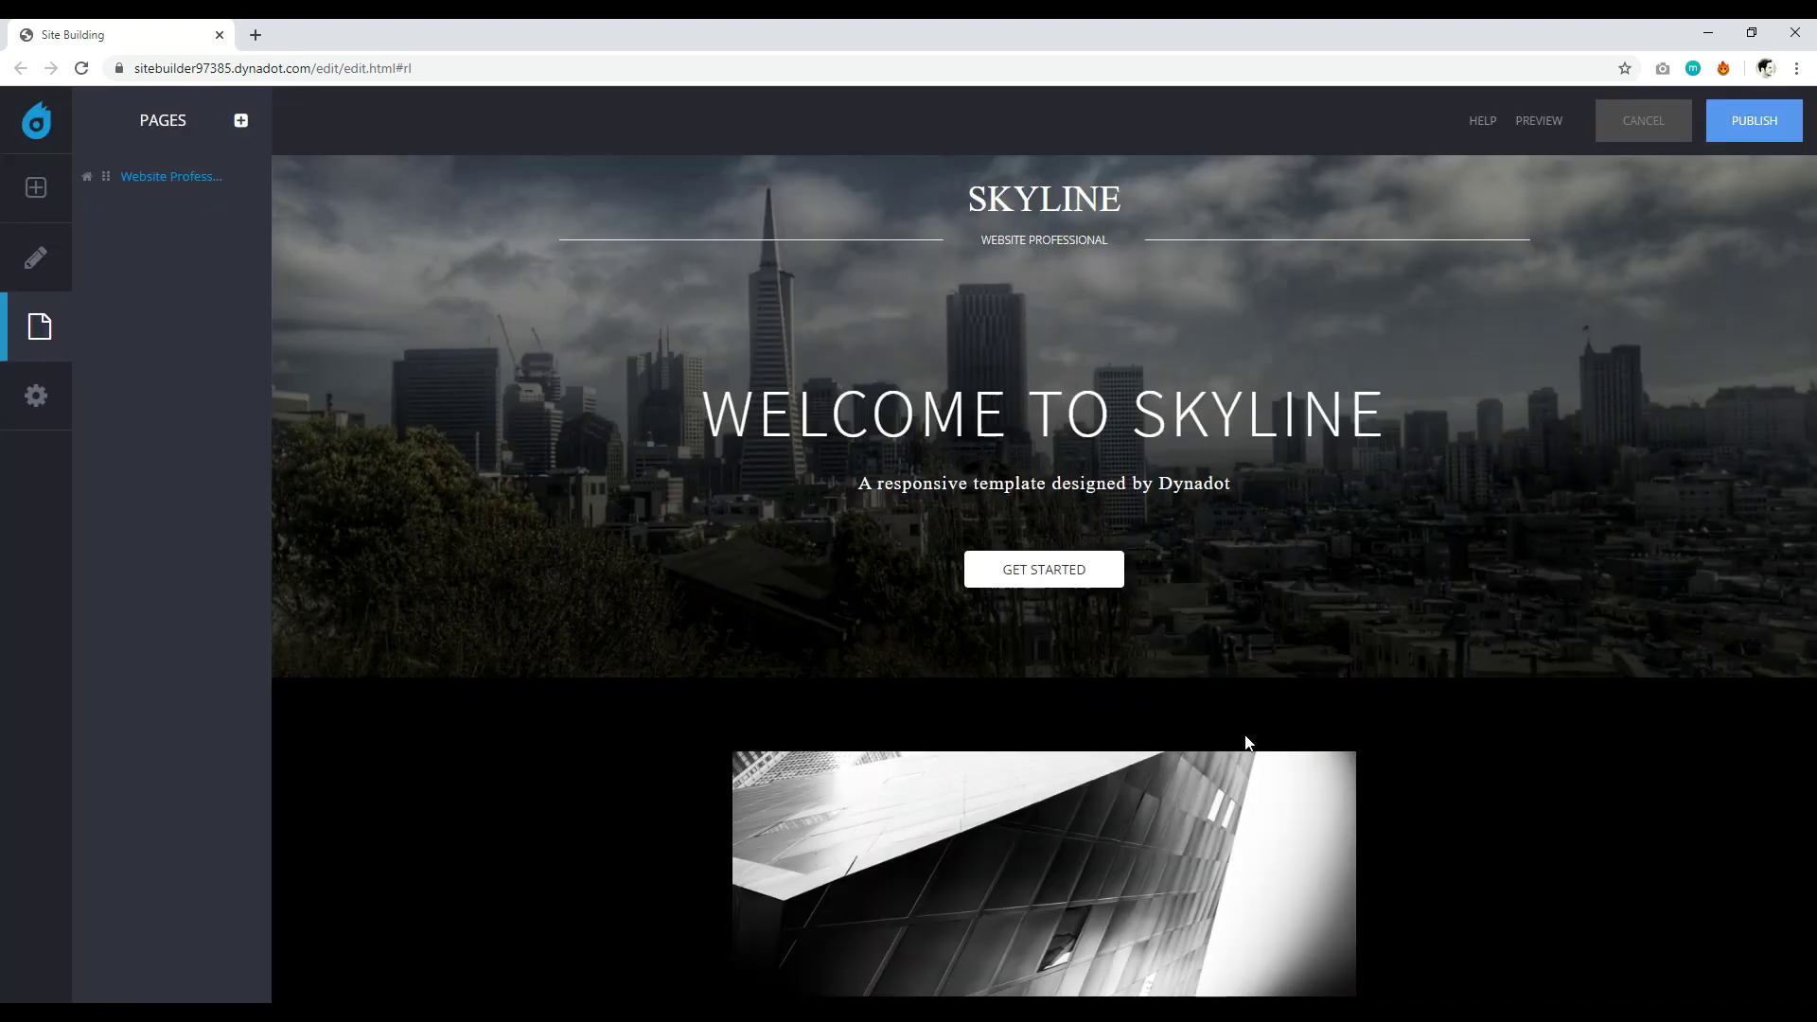
click(1121, 199)
key(BackSpace)
key(BackSpace)
key(BackSpace)
key(BackSpace)
key(BackSpace)
key(BackSpace)
key(BackSpace)
Enter the owner's name as the new site title and save it.
text(DAVID UTKE)
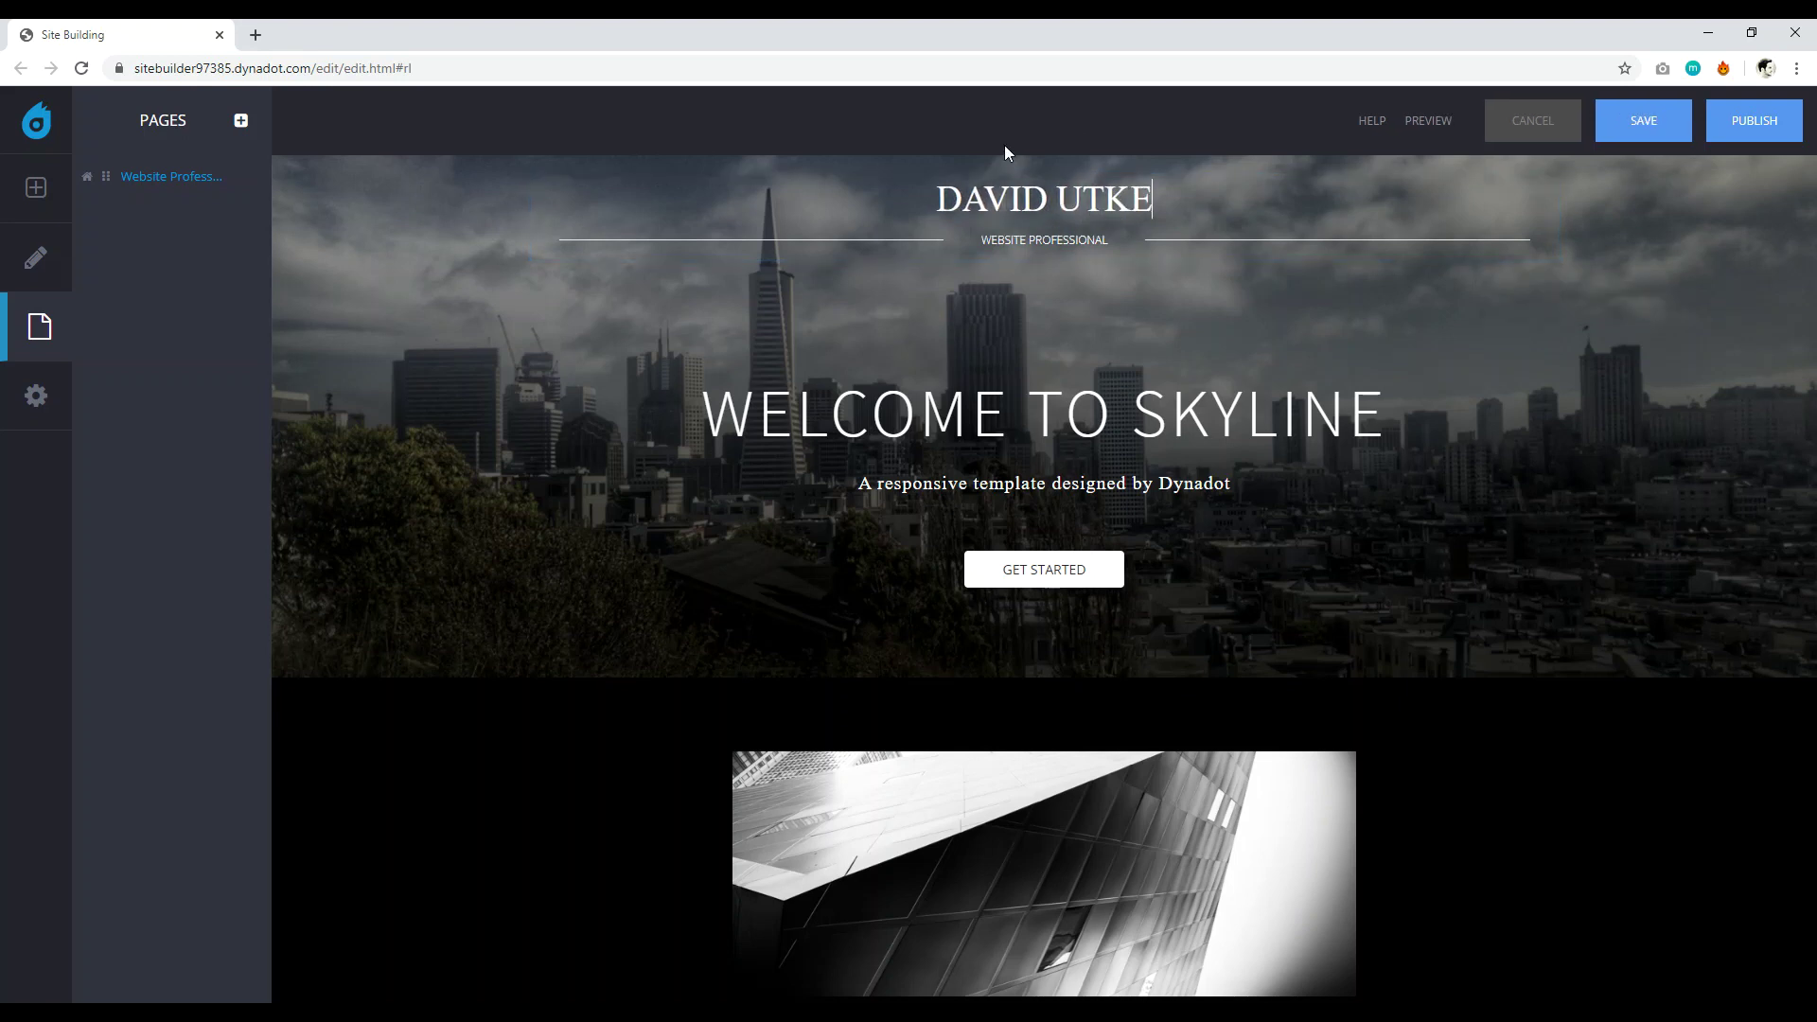
click(1647, 134)
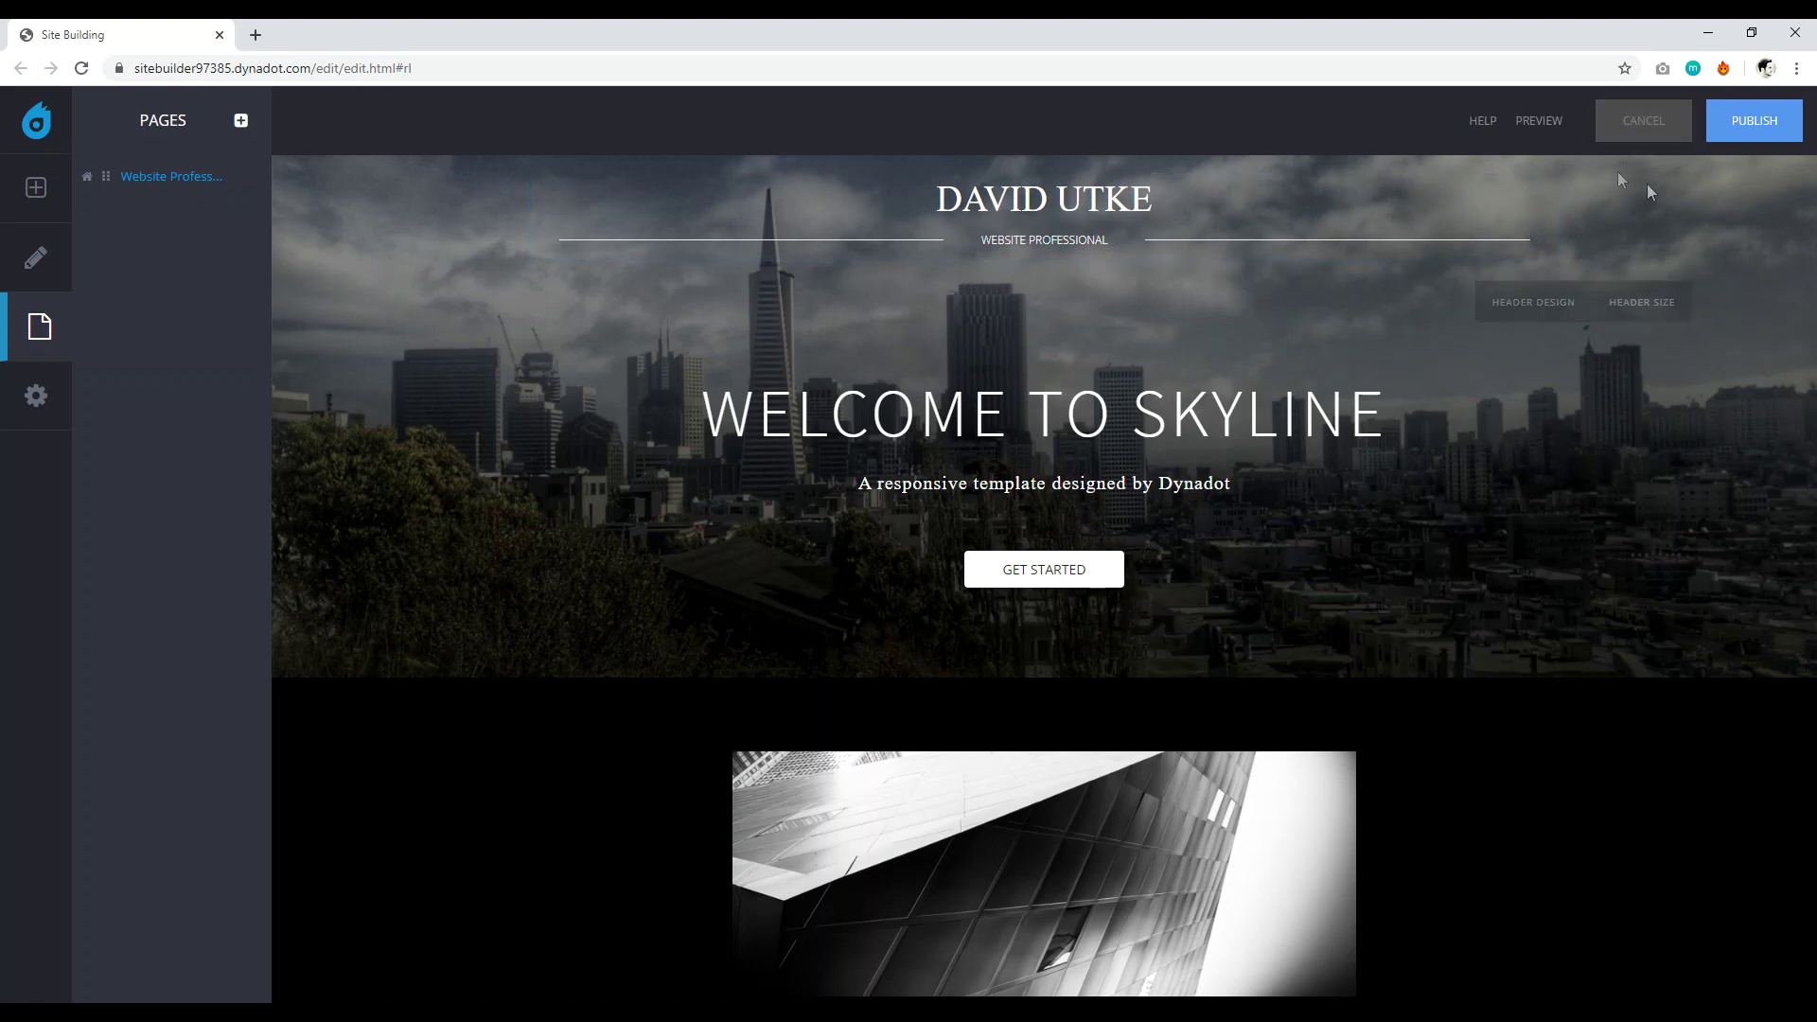
mouse_move(1552, 242)
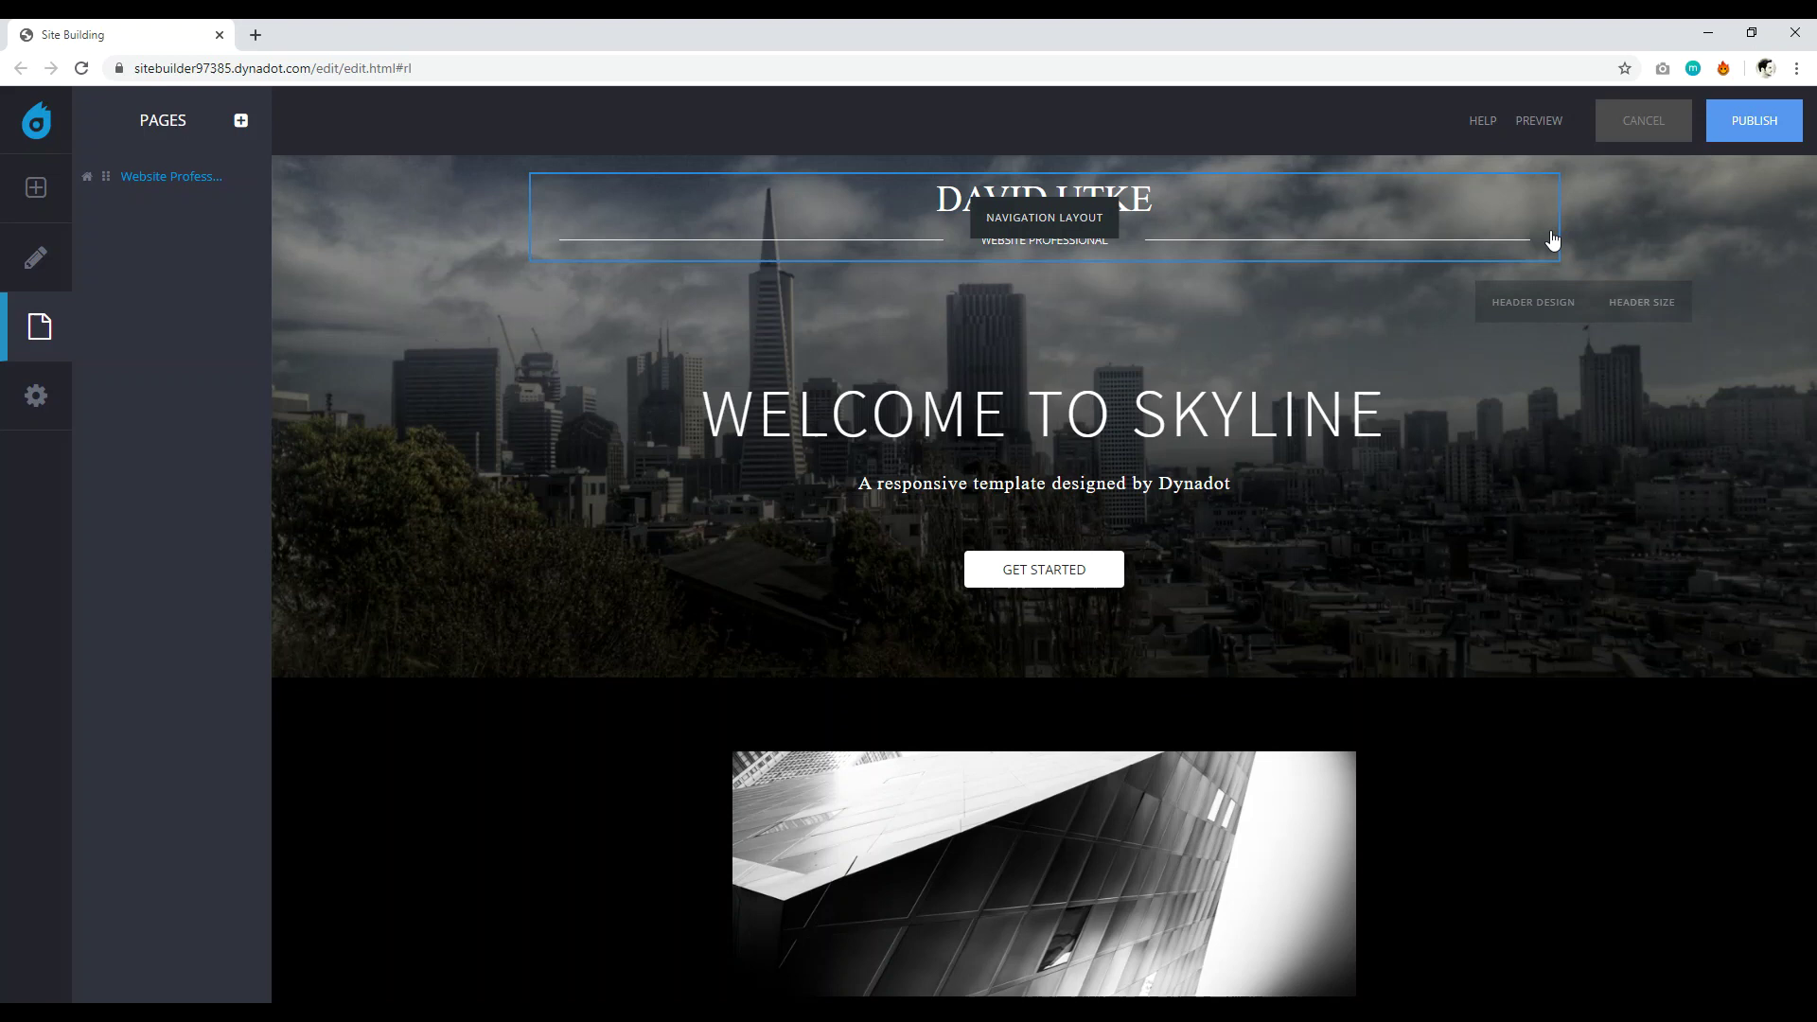
Change the hero heading from WELCOME TO SKYLINE to 'WELCOME TO MY WEBSITE'.
click(1350, 423)
drag(1350, 423, 887, 423)
key(BackSpace)
key(BackSpace)
key(BackSpace)
key(BackSpace)
text(WELCO)
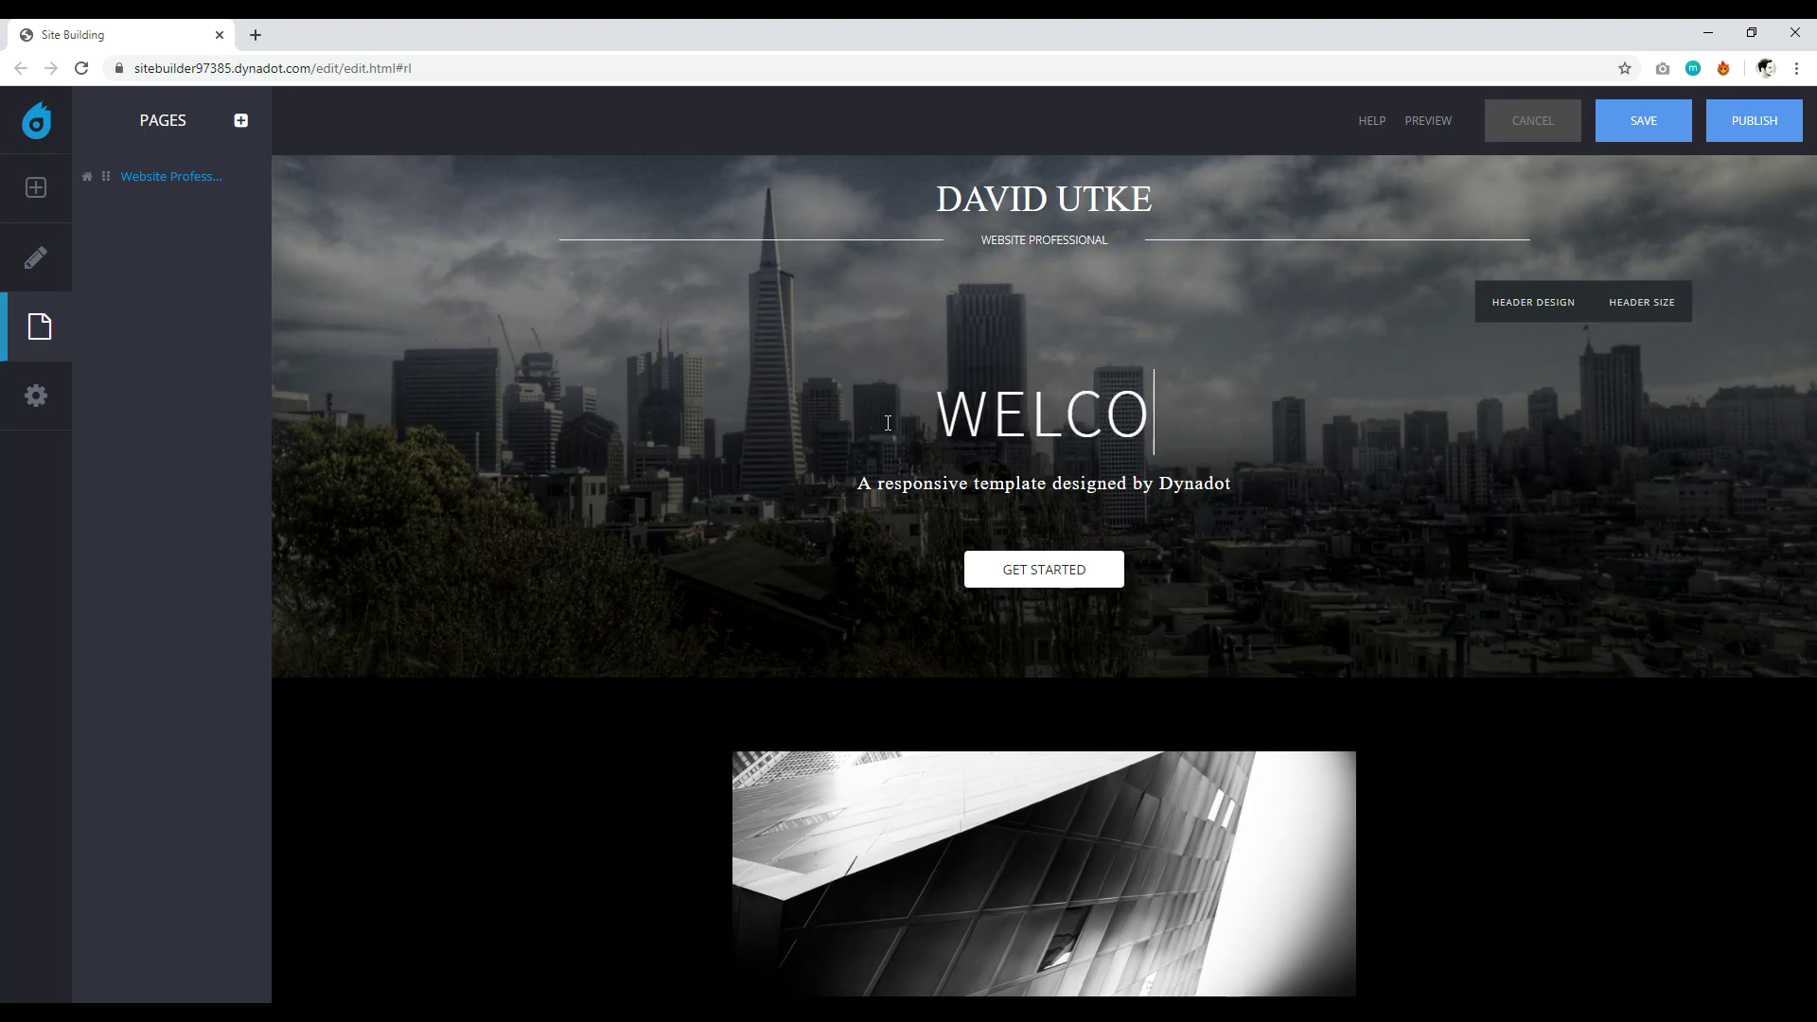
text(ME TO MY WEBSITE)
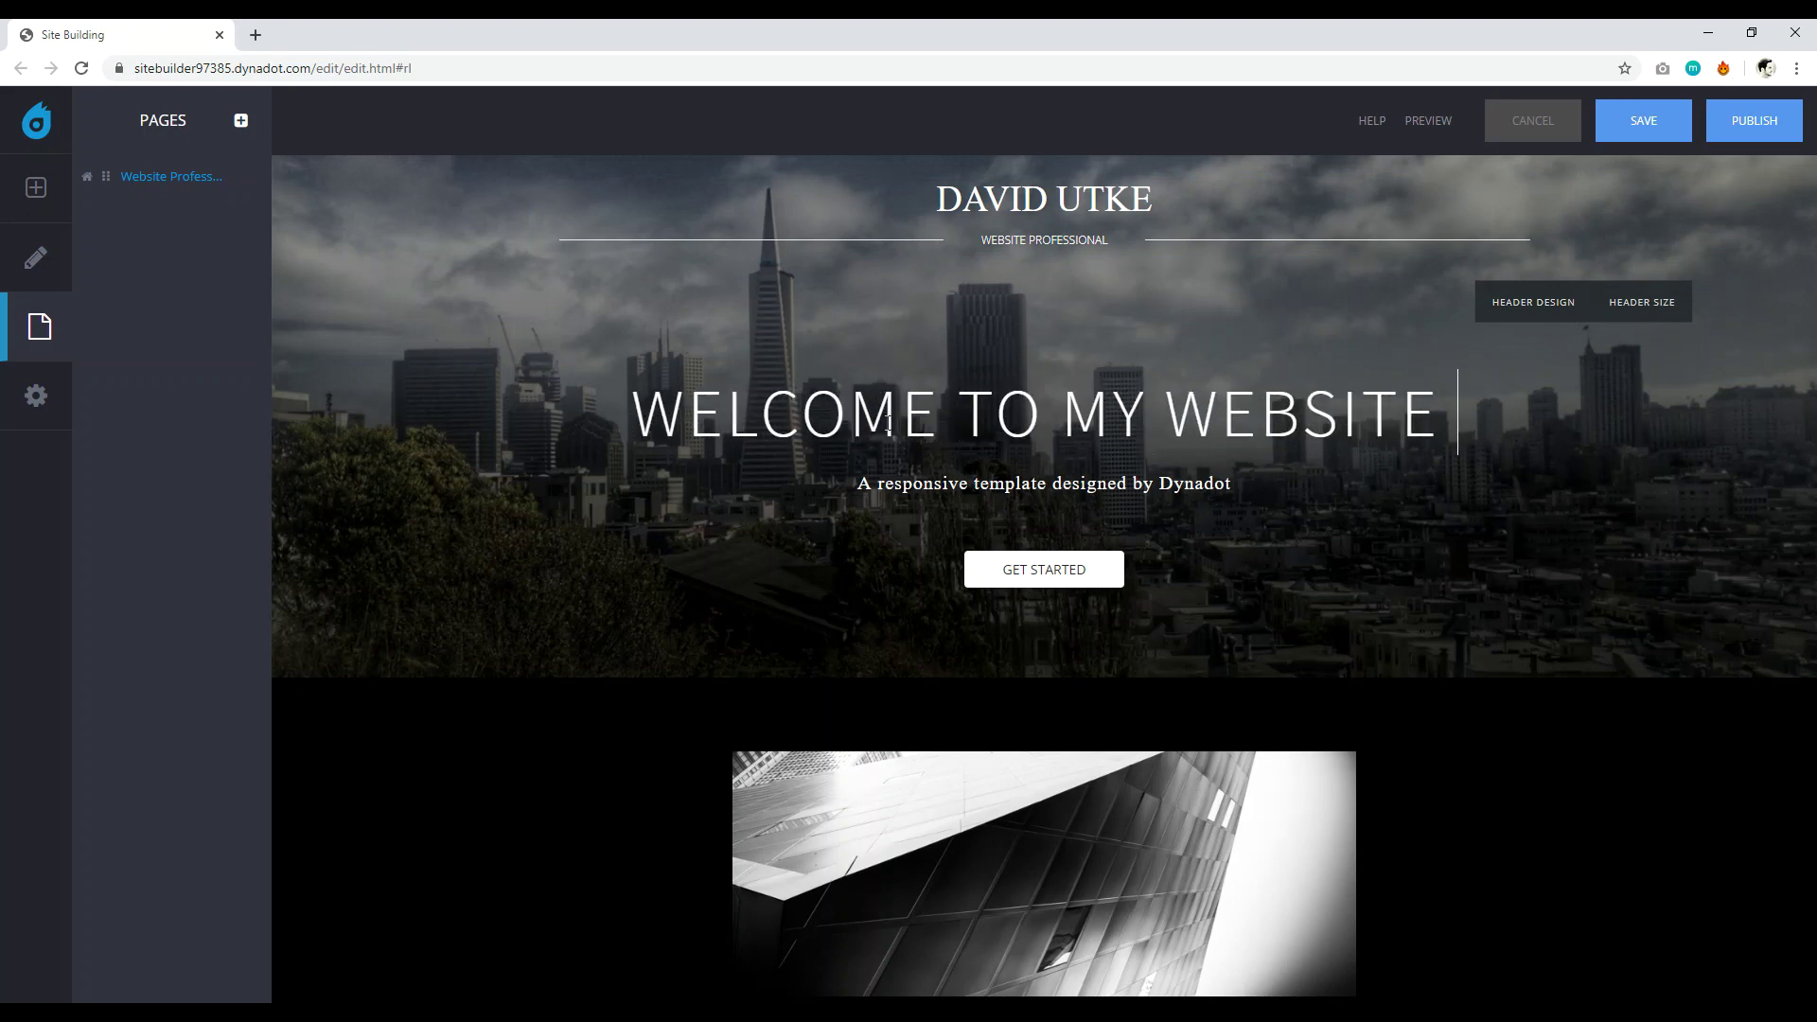
key(BackSpace)
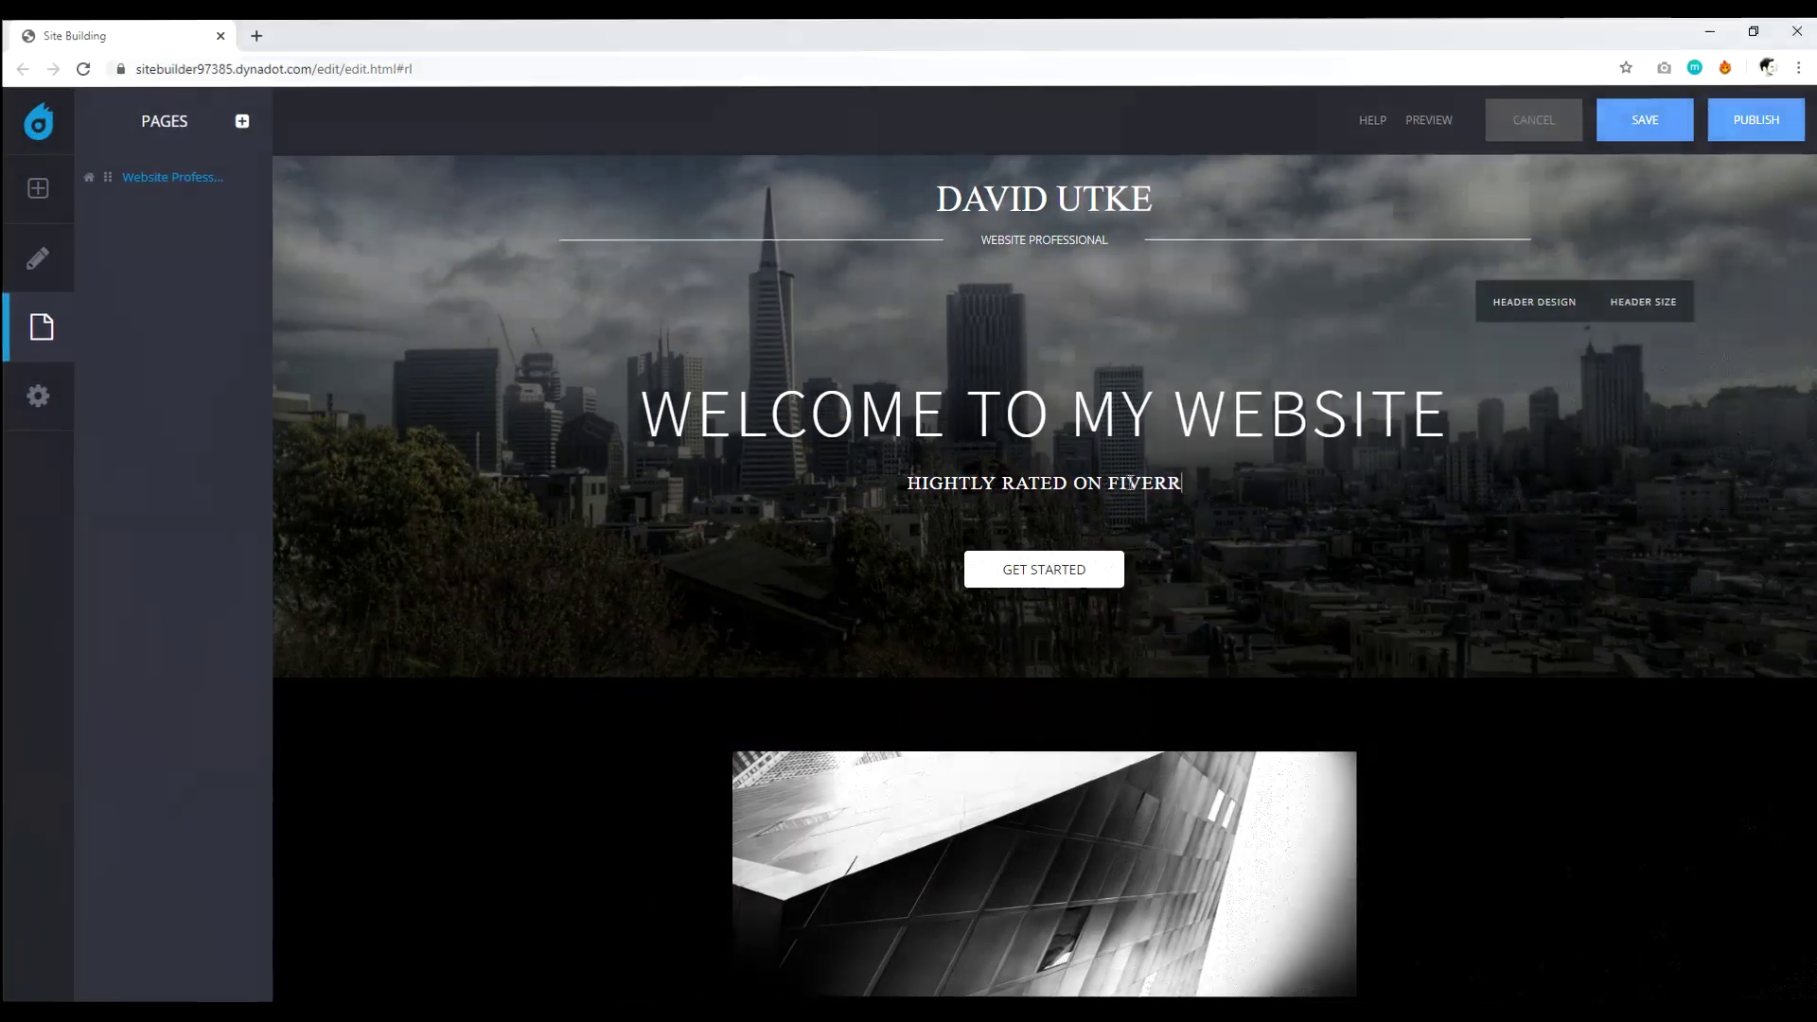
mouse_move(1212, 320)
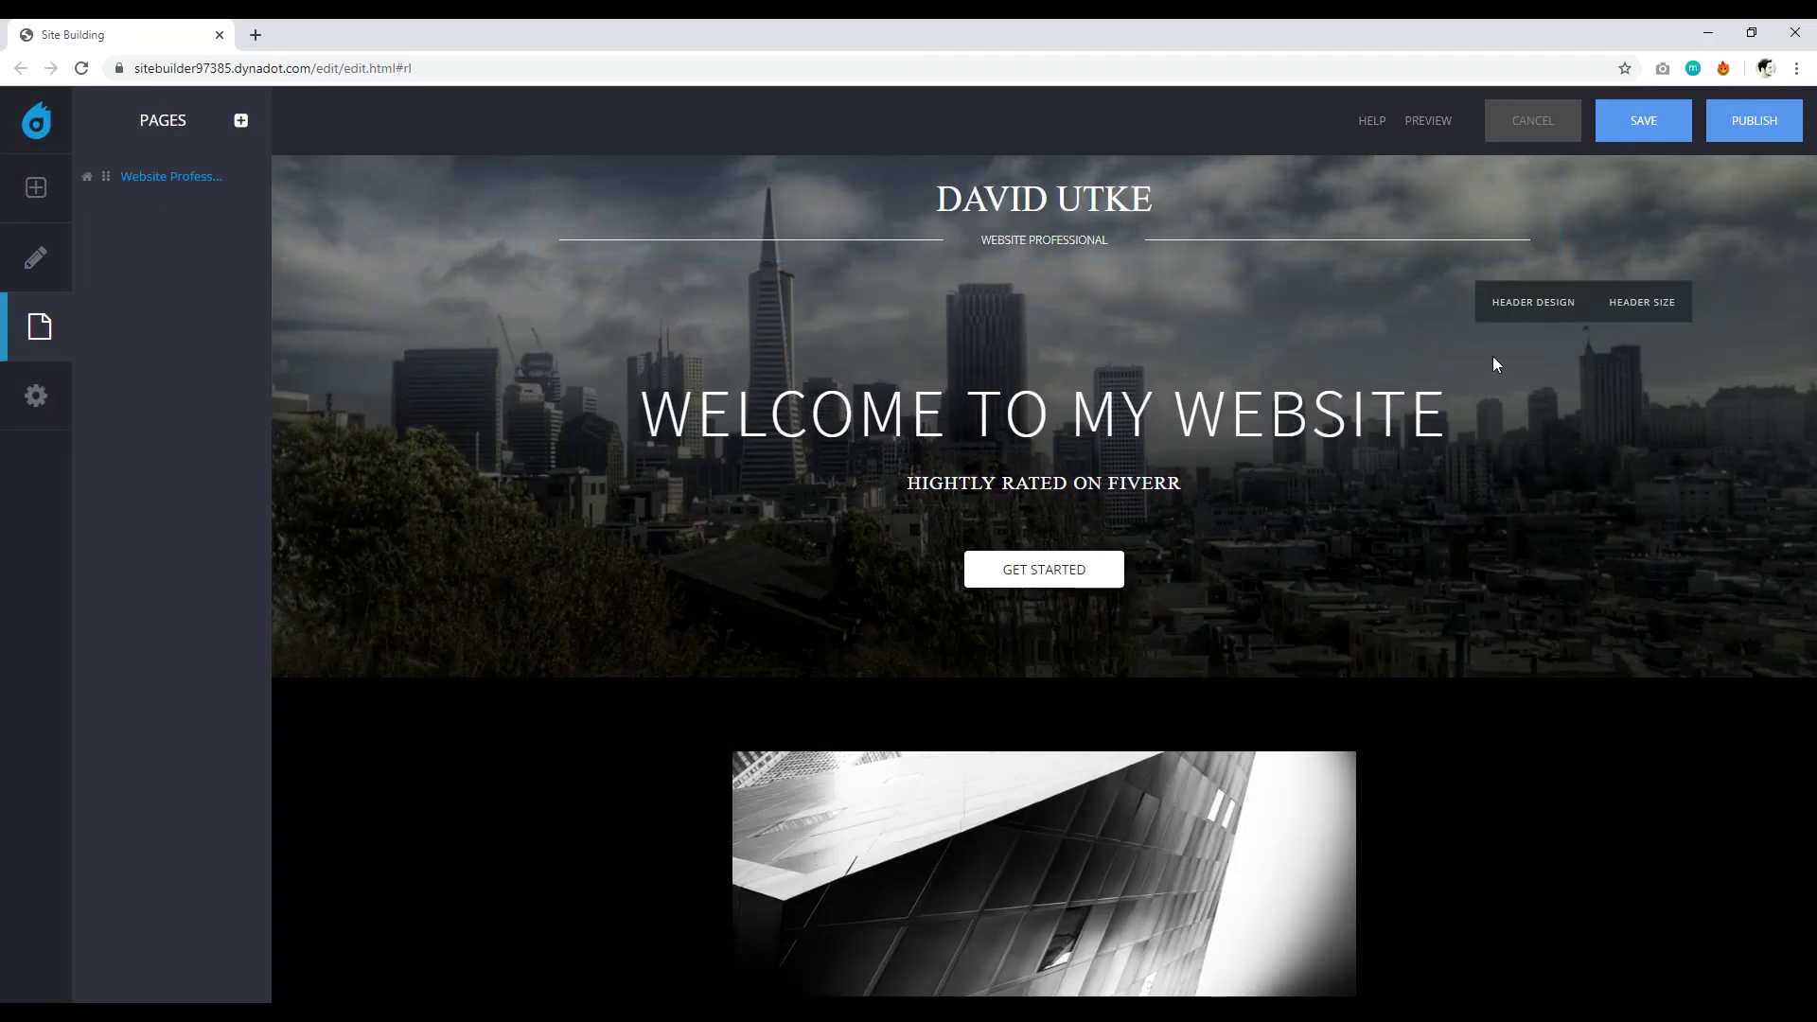
Replace the skyline header background with the uploaded bg1-1 hillside photo.
click(1533, 305)
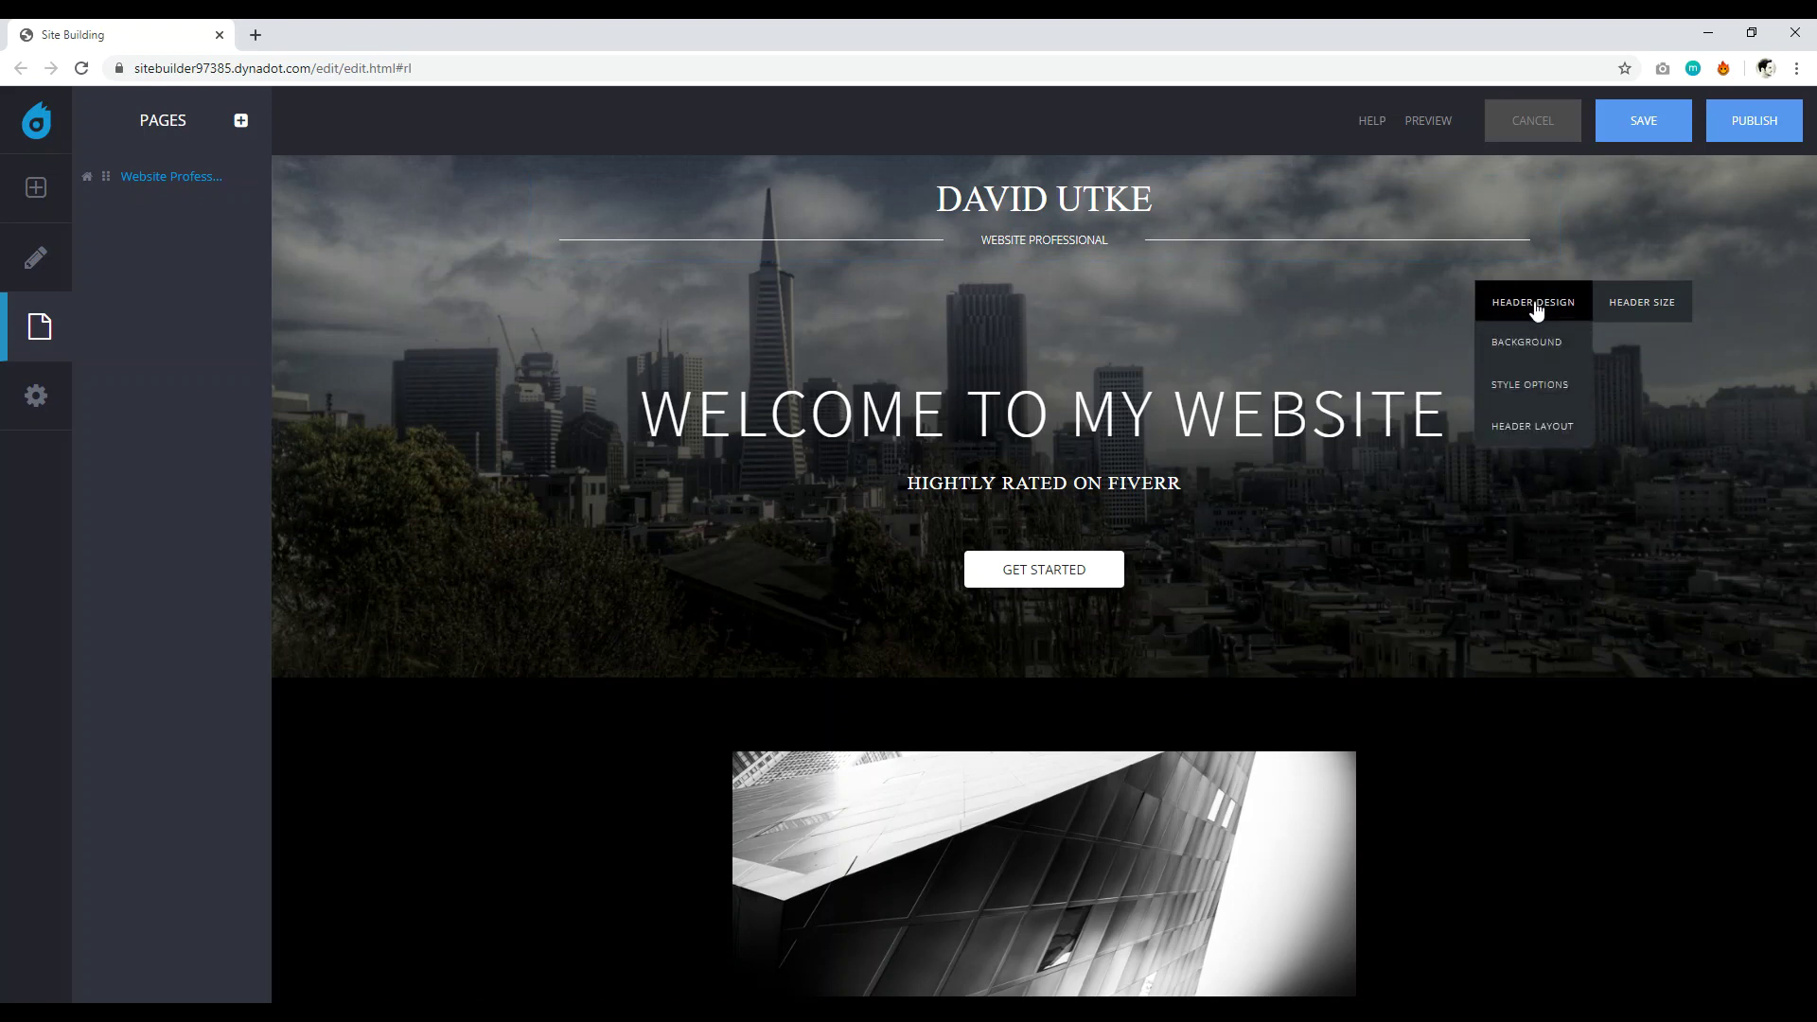
click(1543, 343)
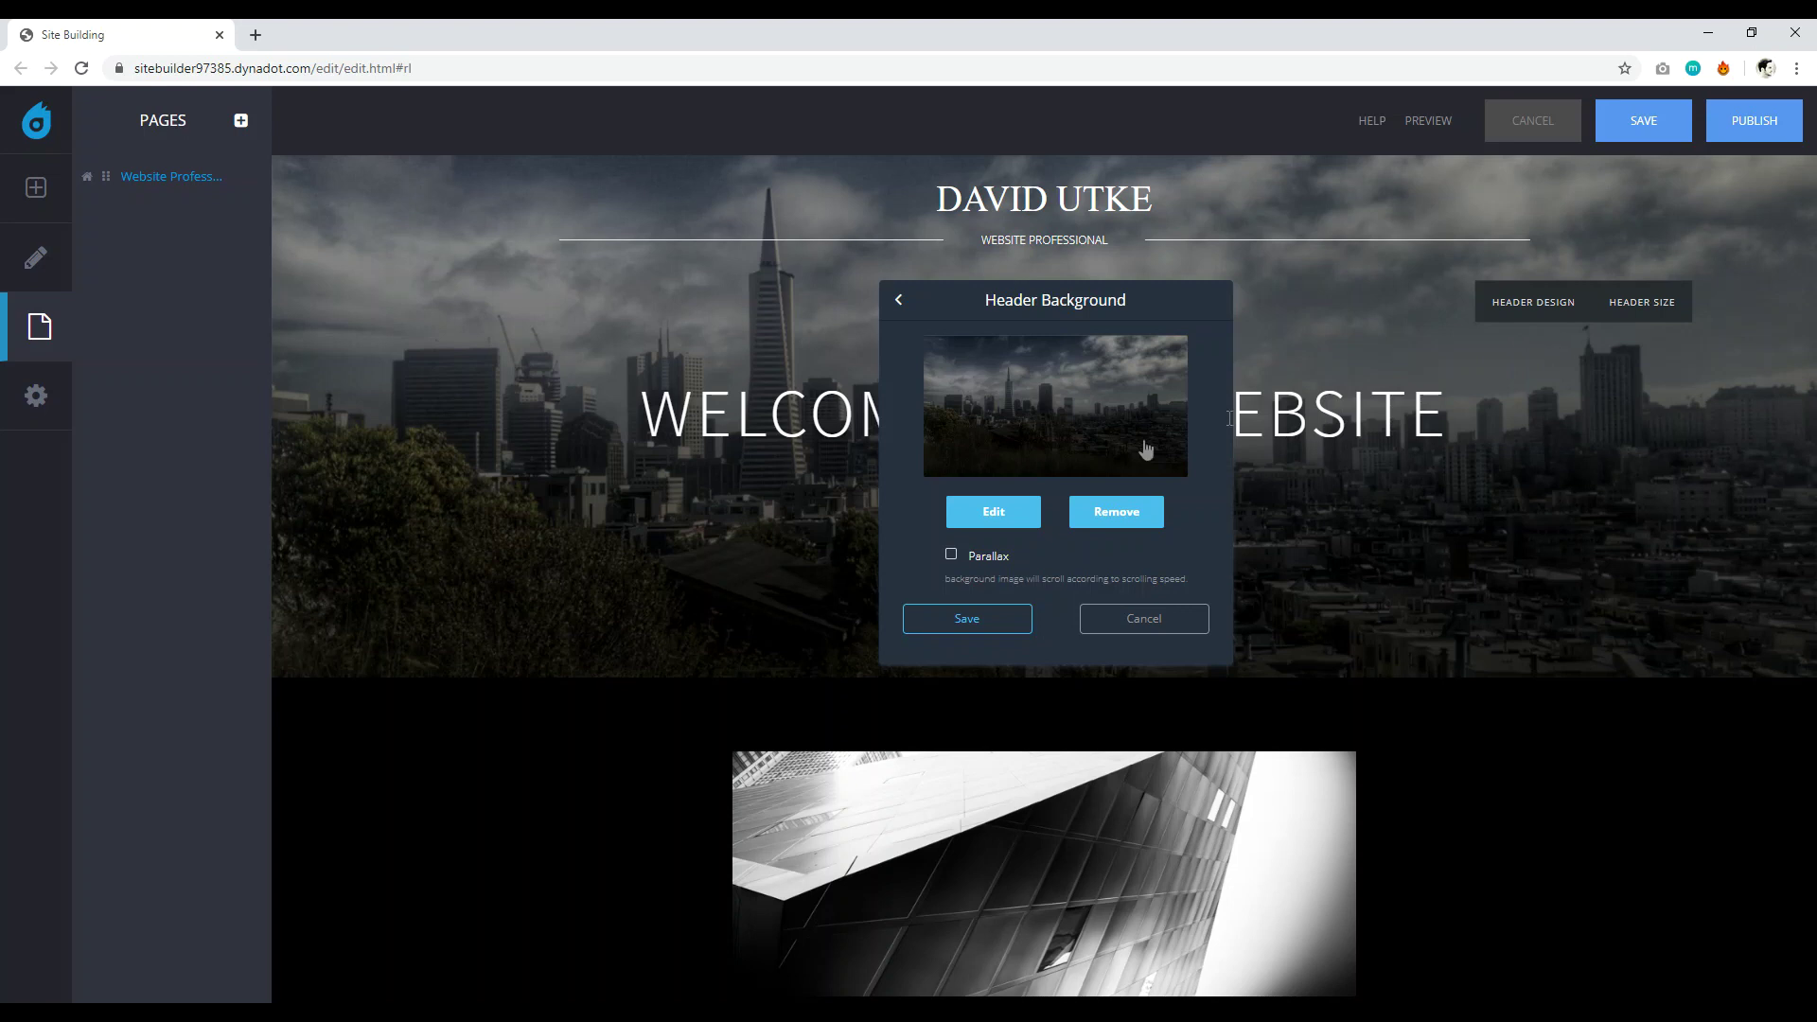
click(1106, 512)
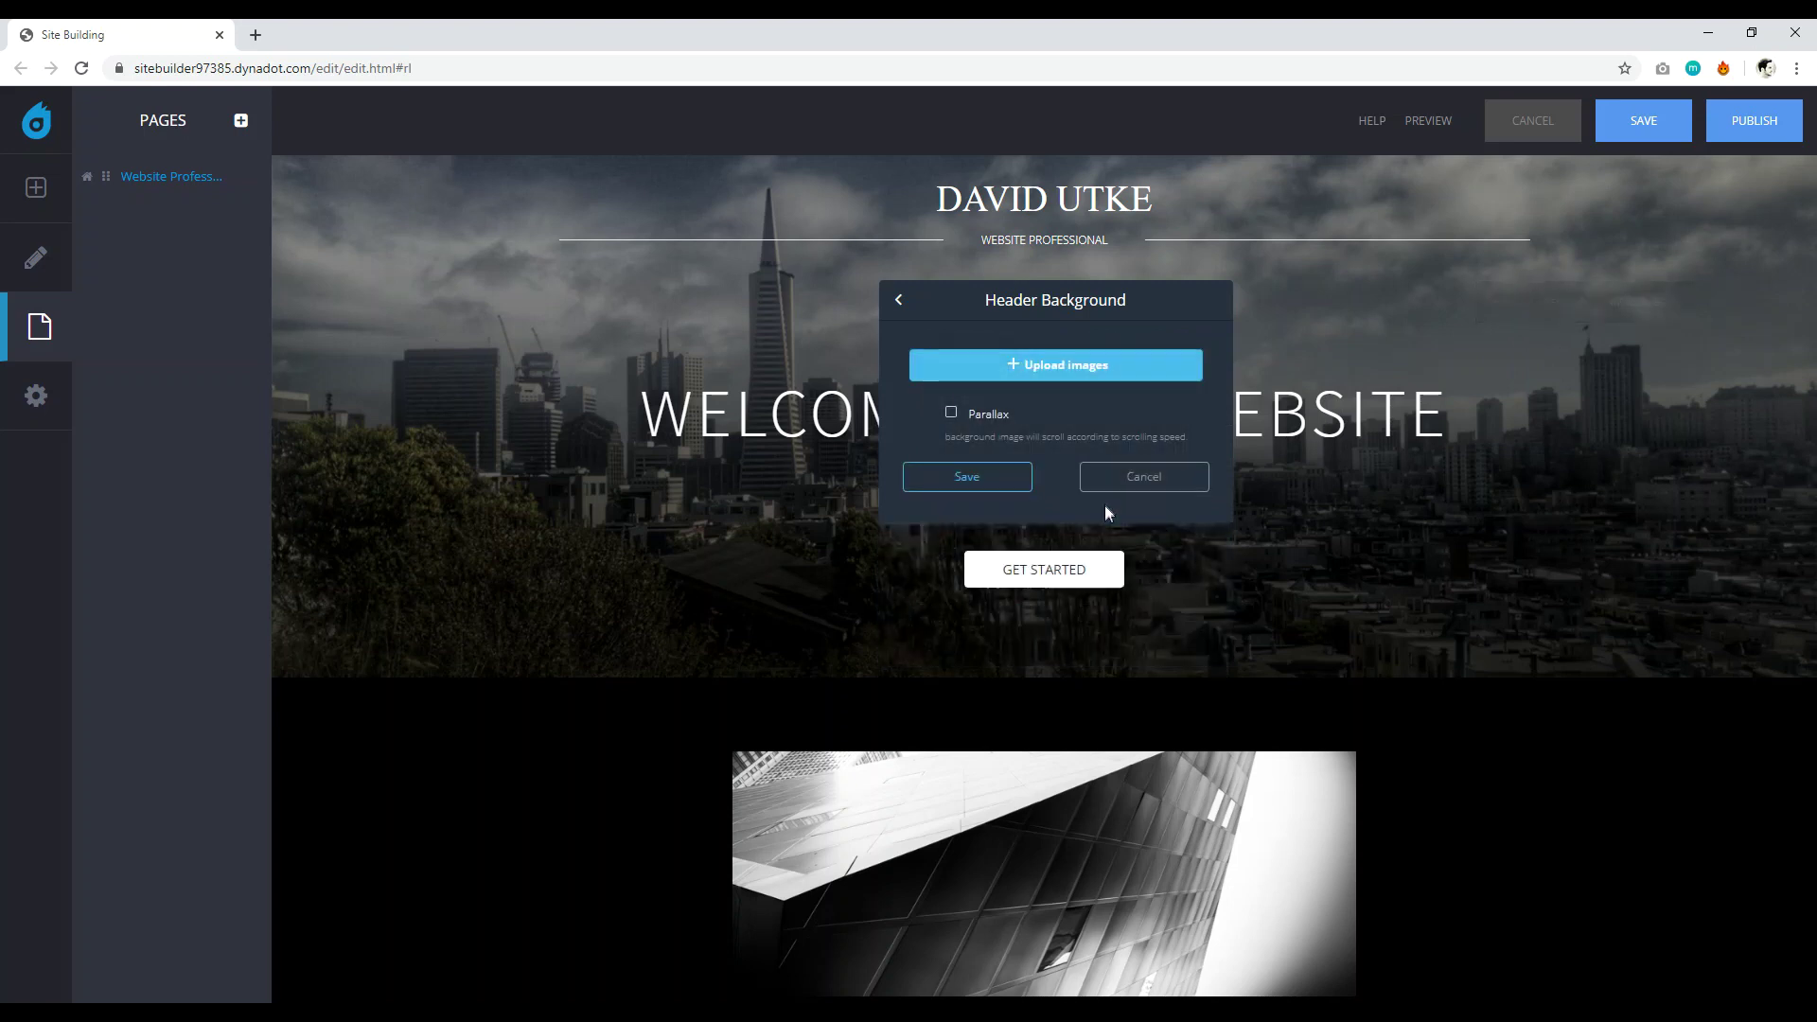
click(1061, 367)
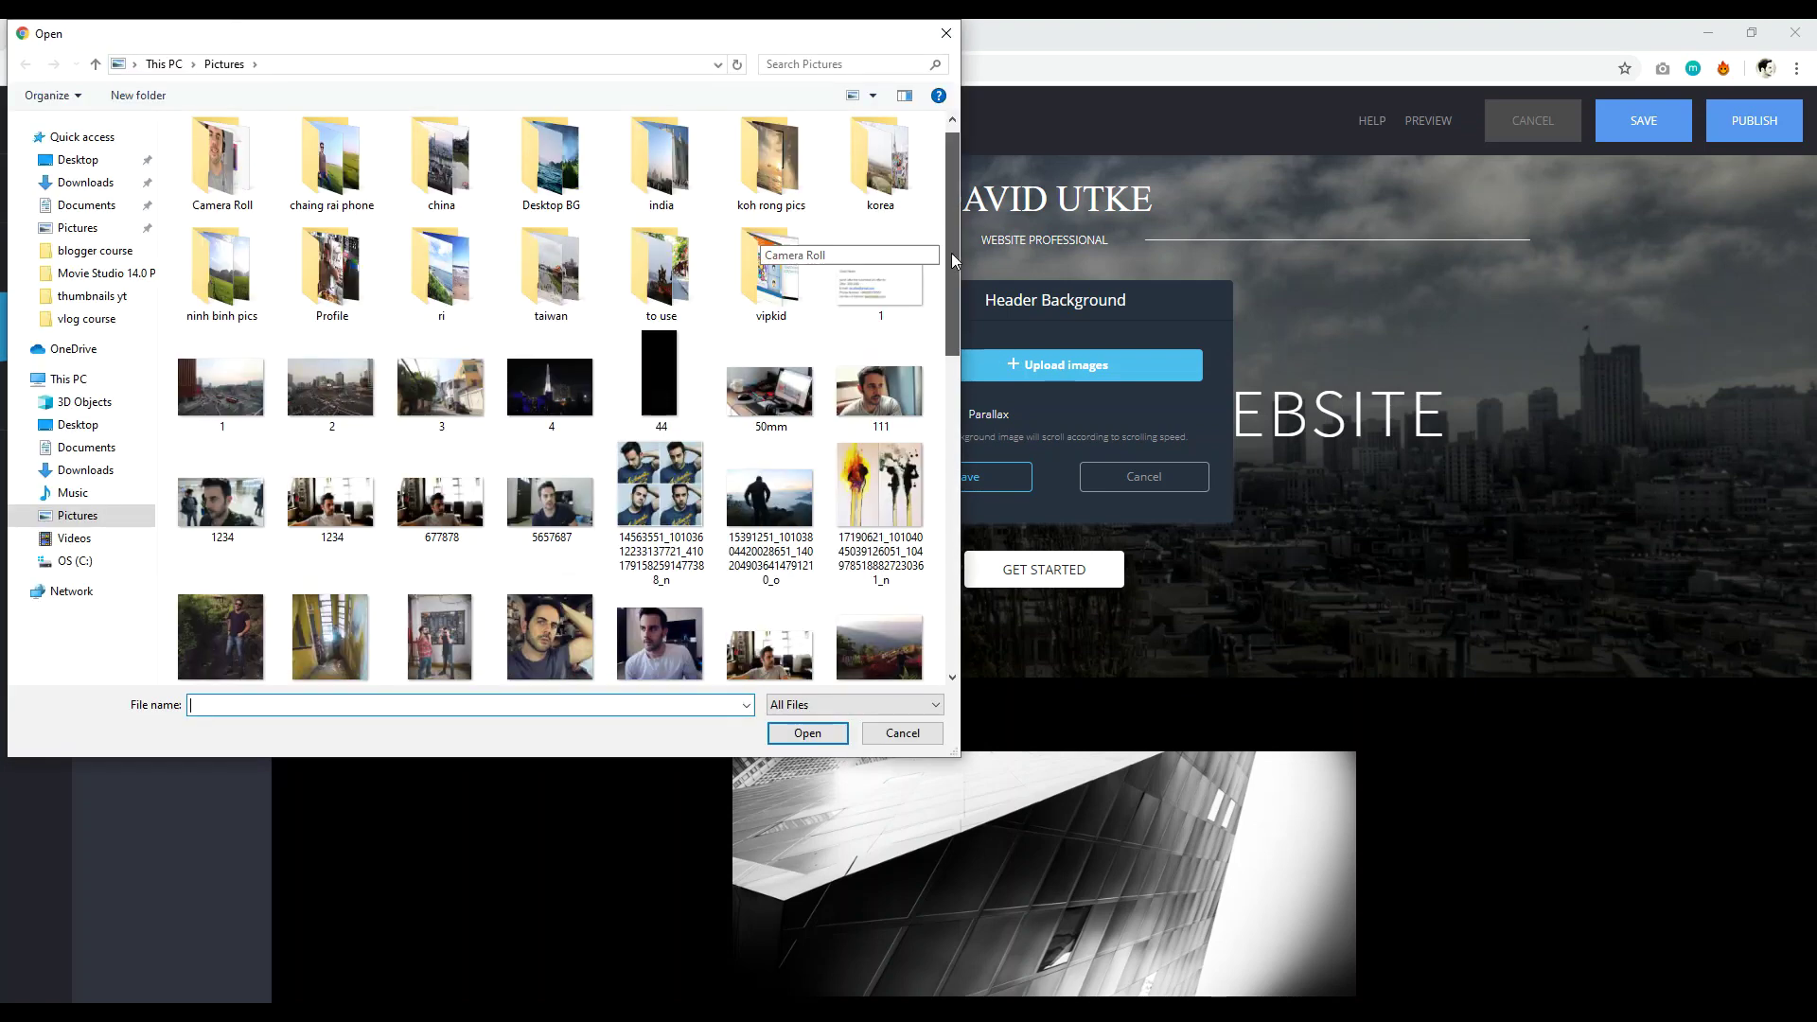
scroll(951, 252, down, 2)
click(878, 445)
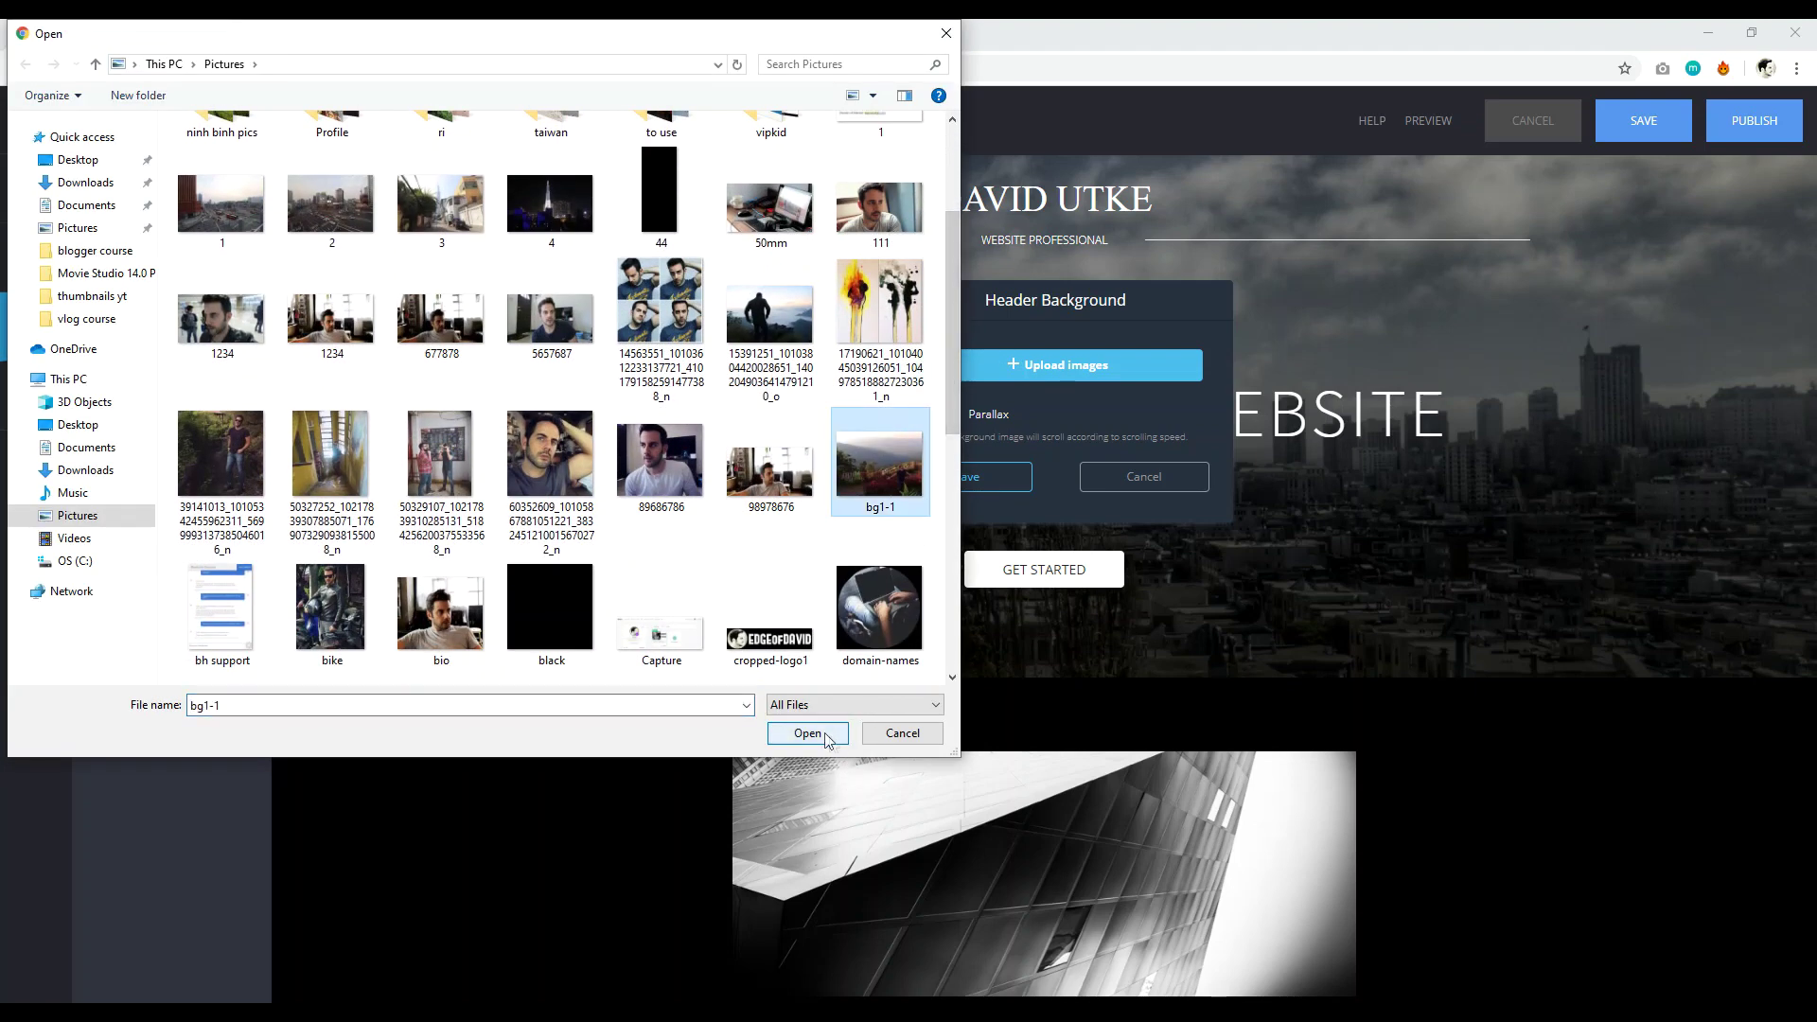
click(808, 733)
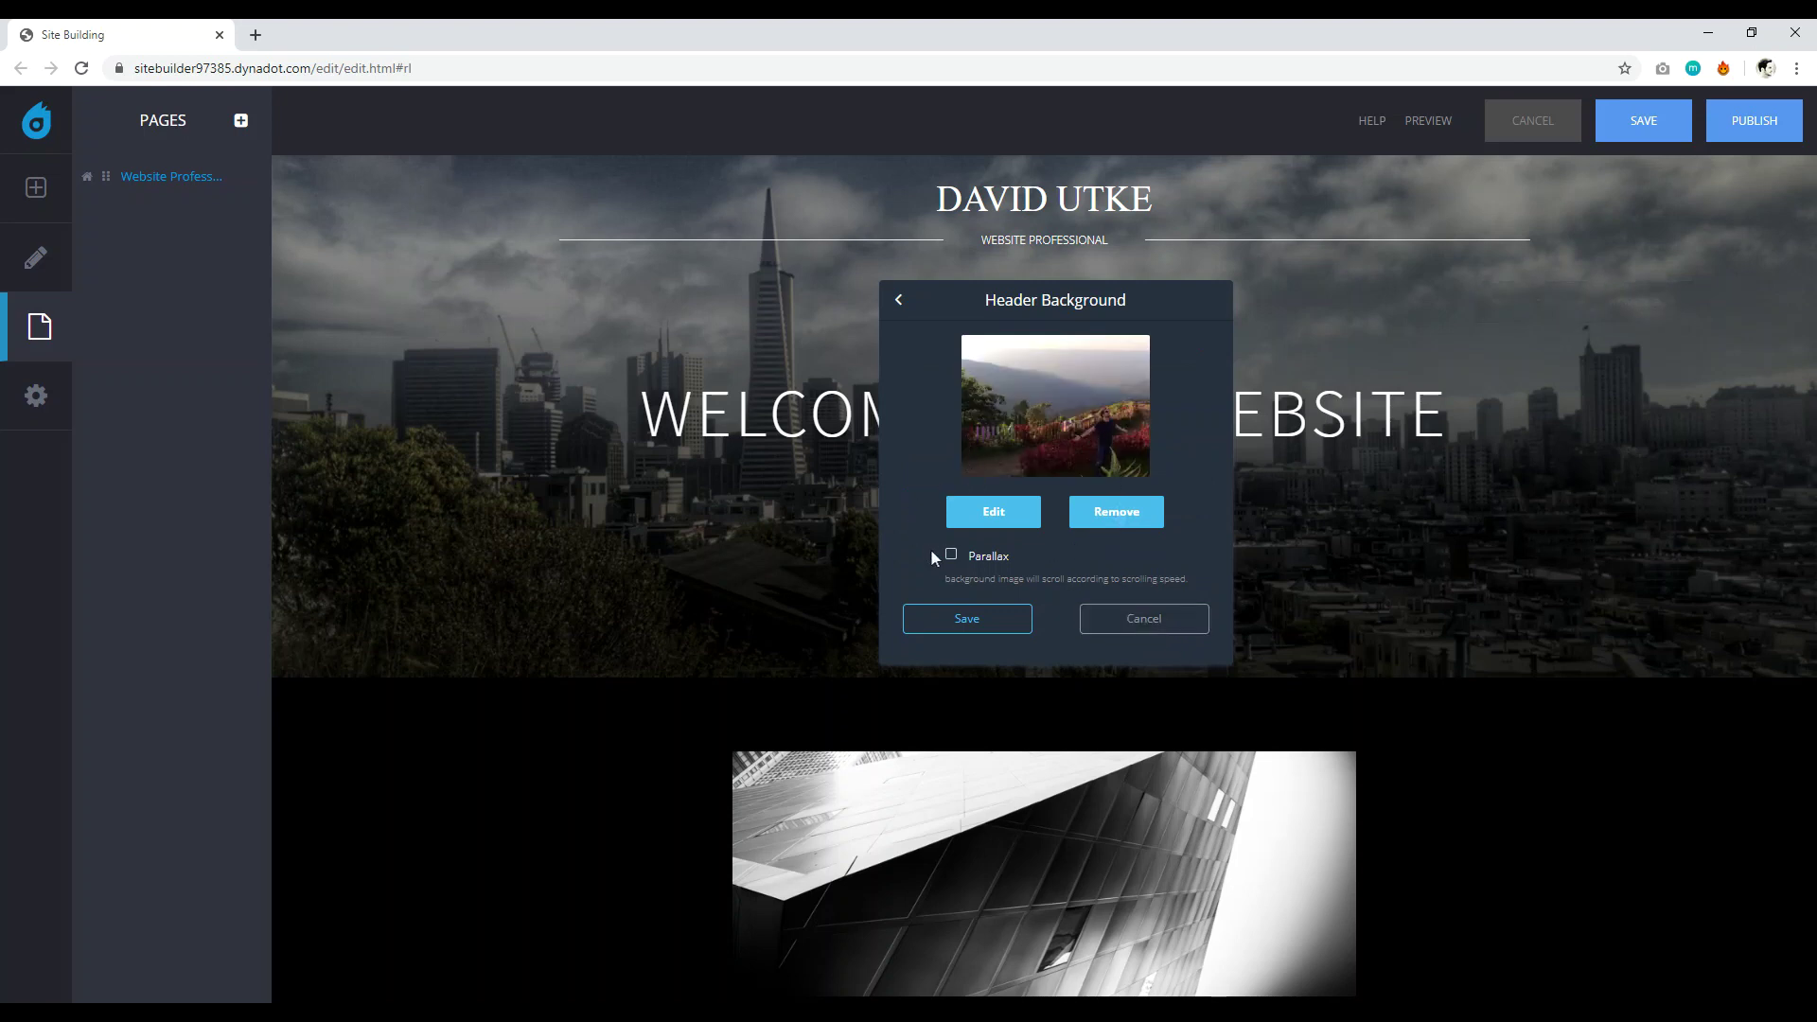
click(964, 619)
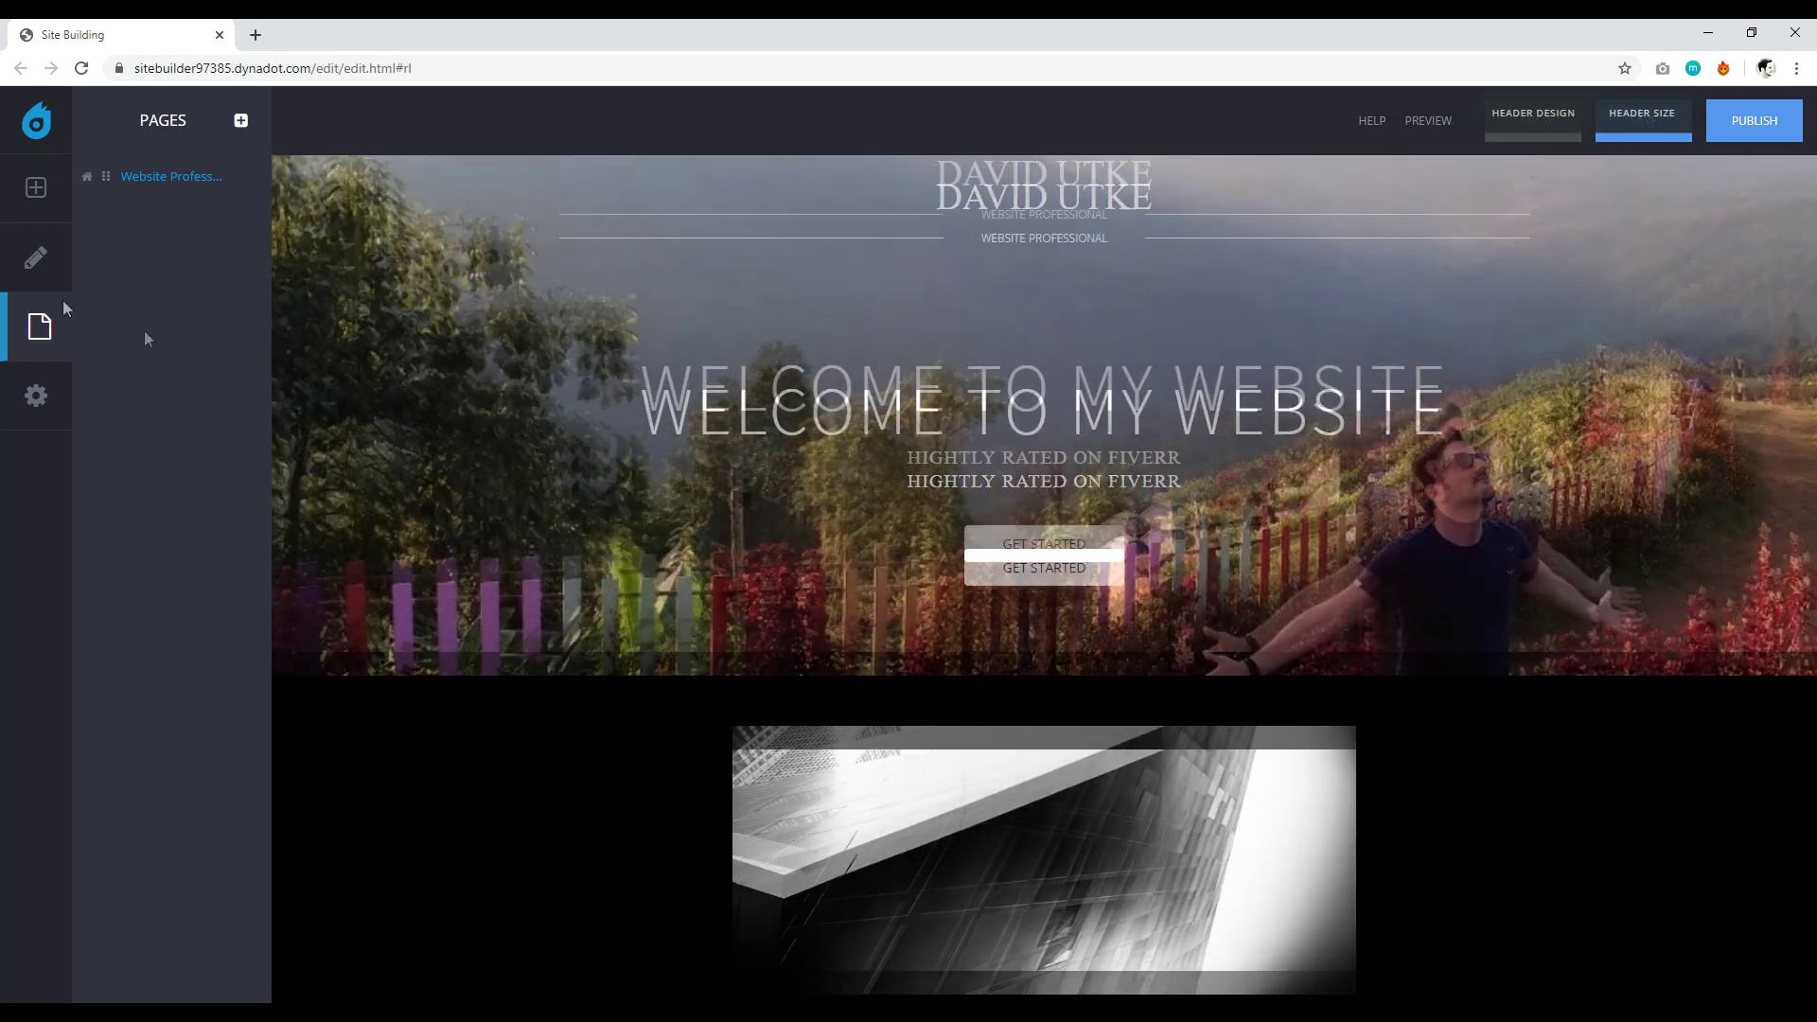
click(35, 265)
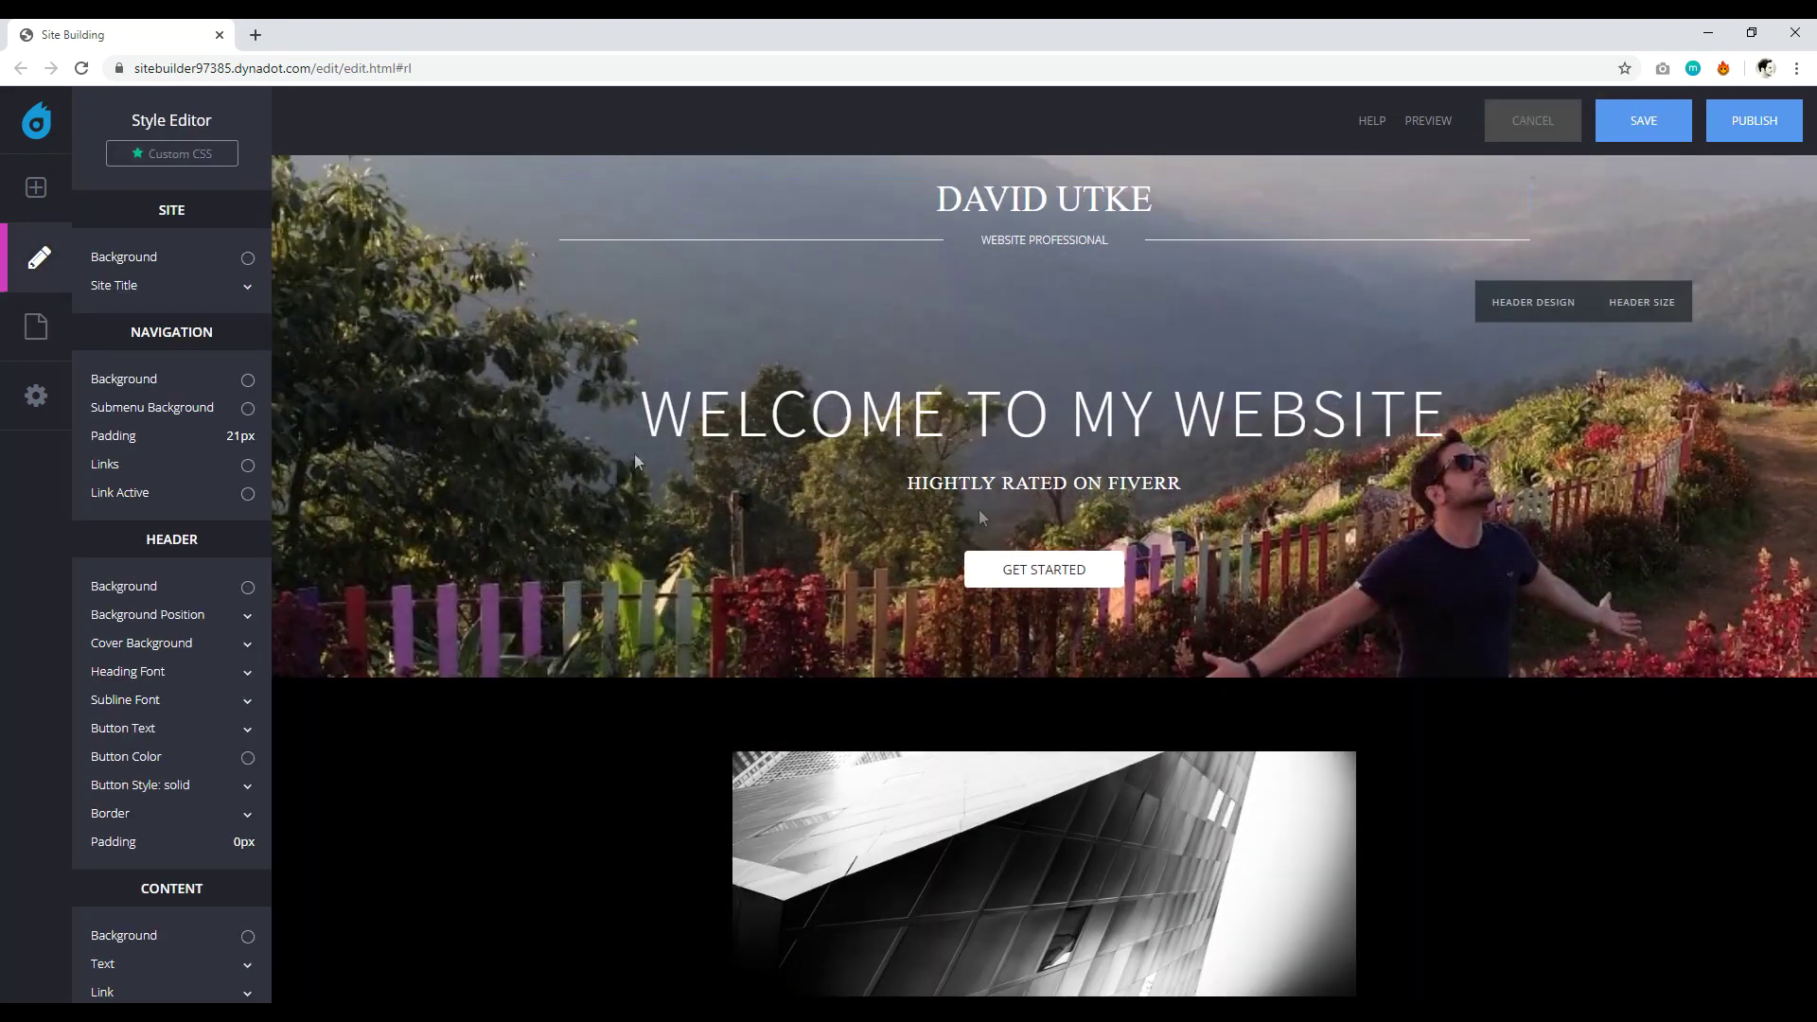
Change the hero button label from GET STARTED to YOUTUBE and save the page.
click(1041, 572)
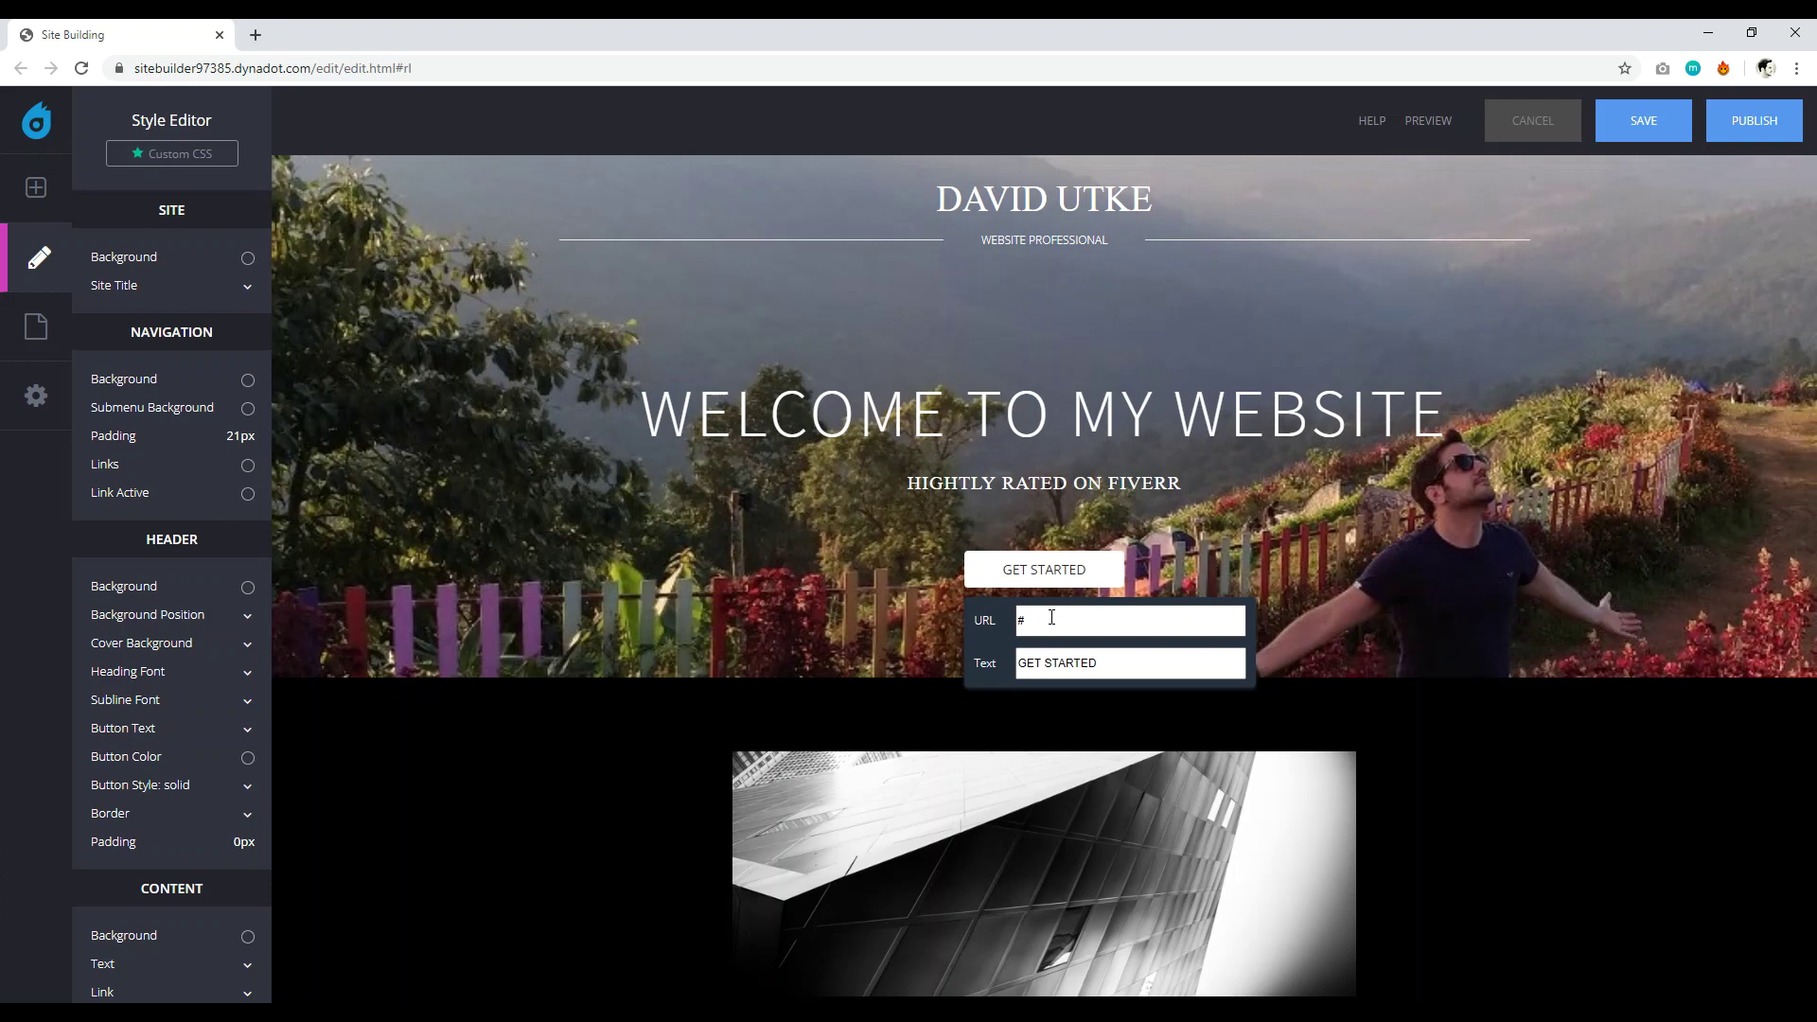
drag(1098, 662, 1079, 663)
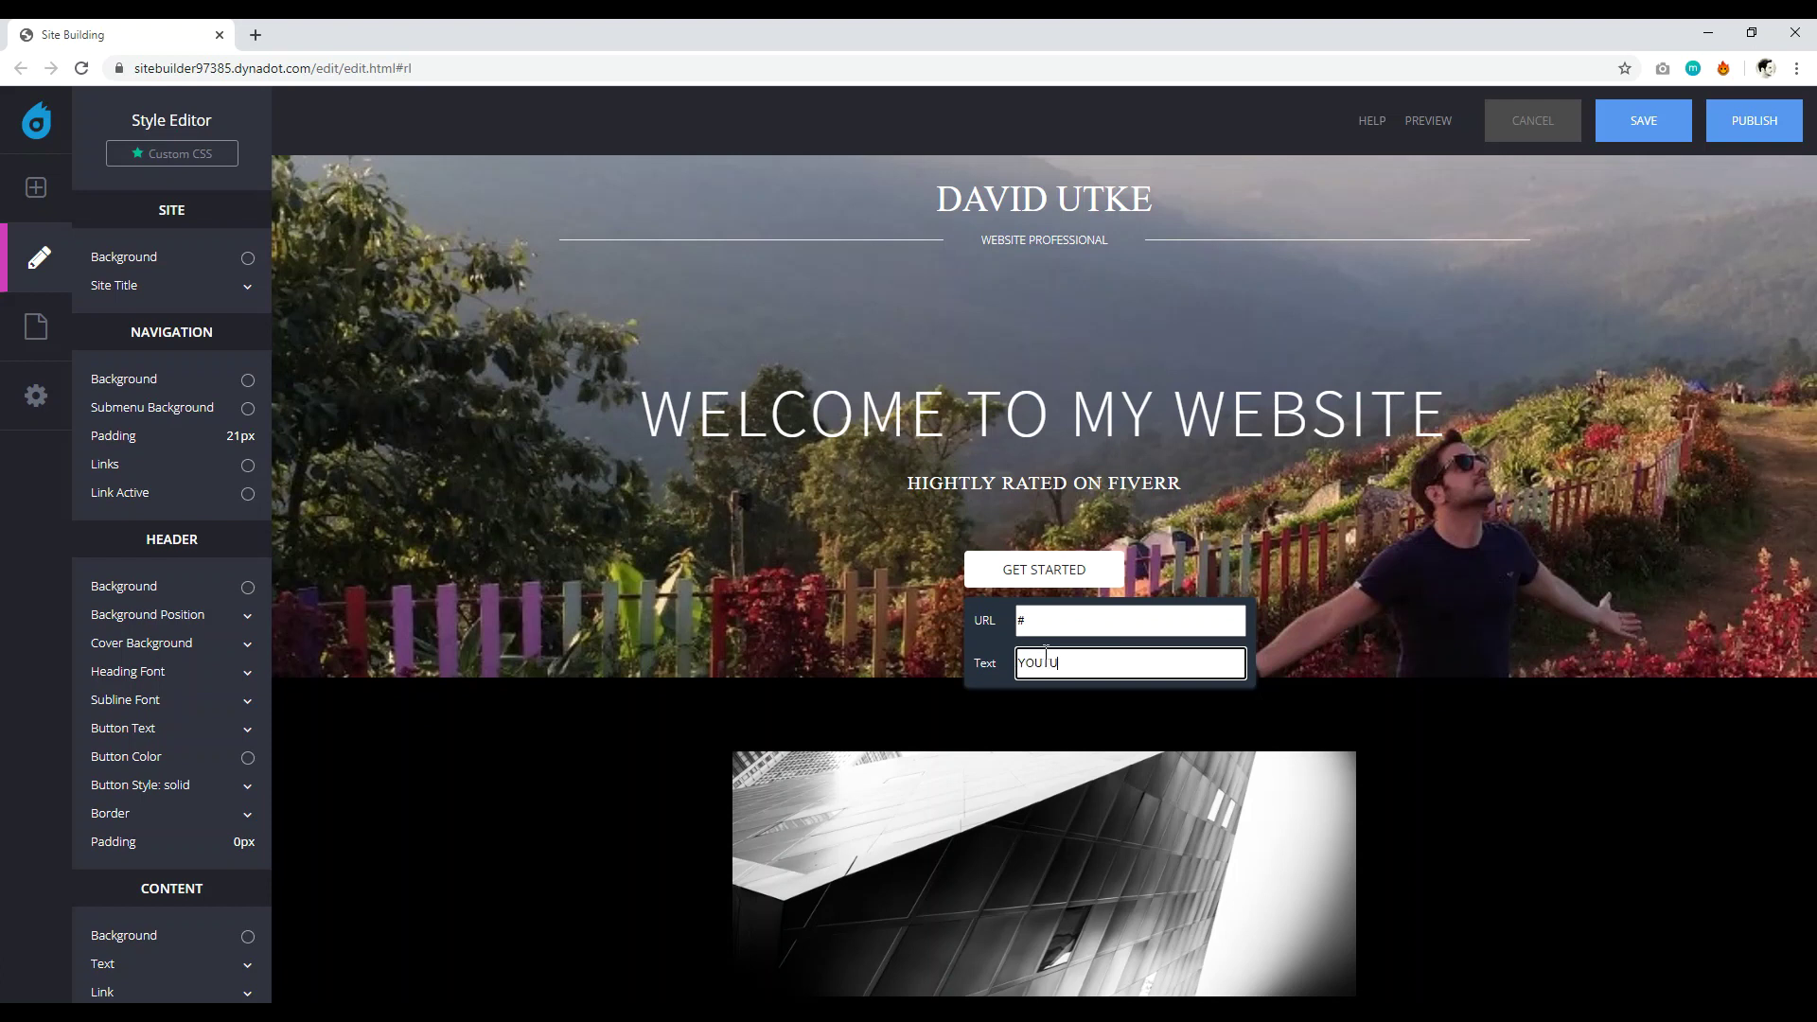
click(1002, 721)
click(1658, 142)
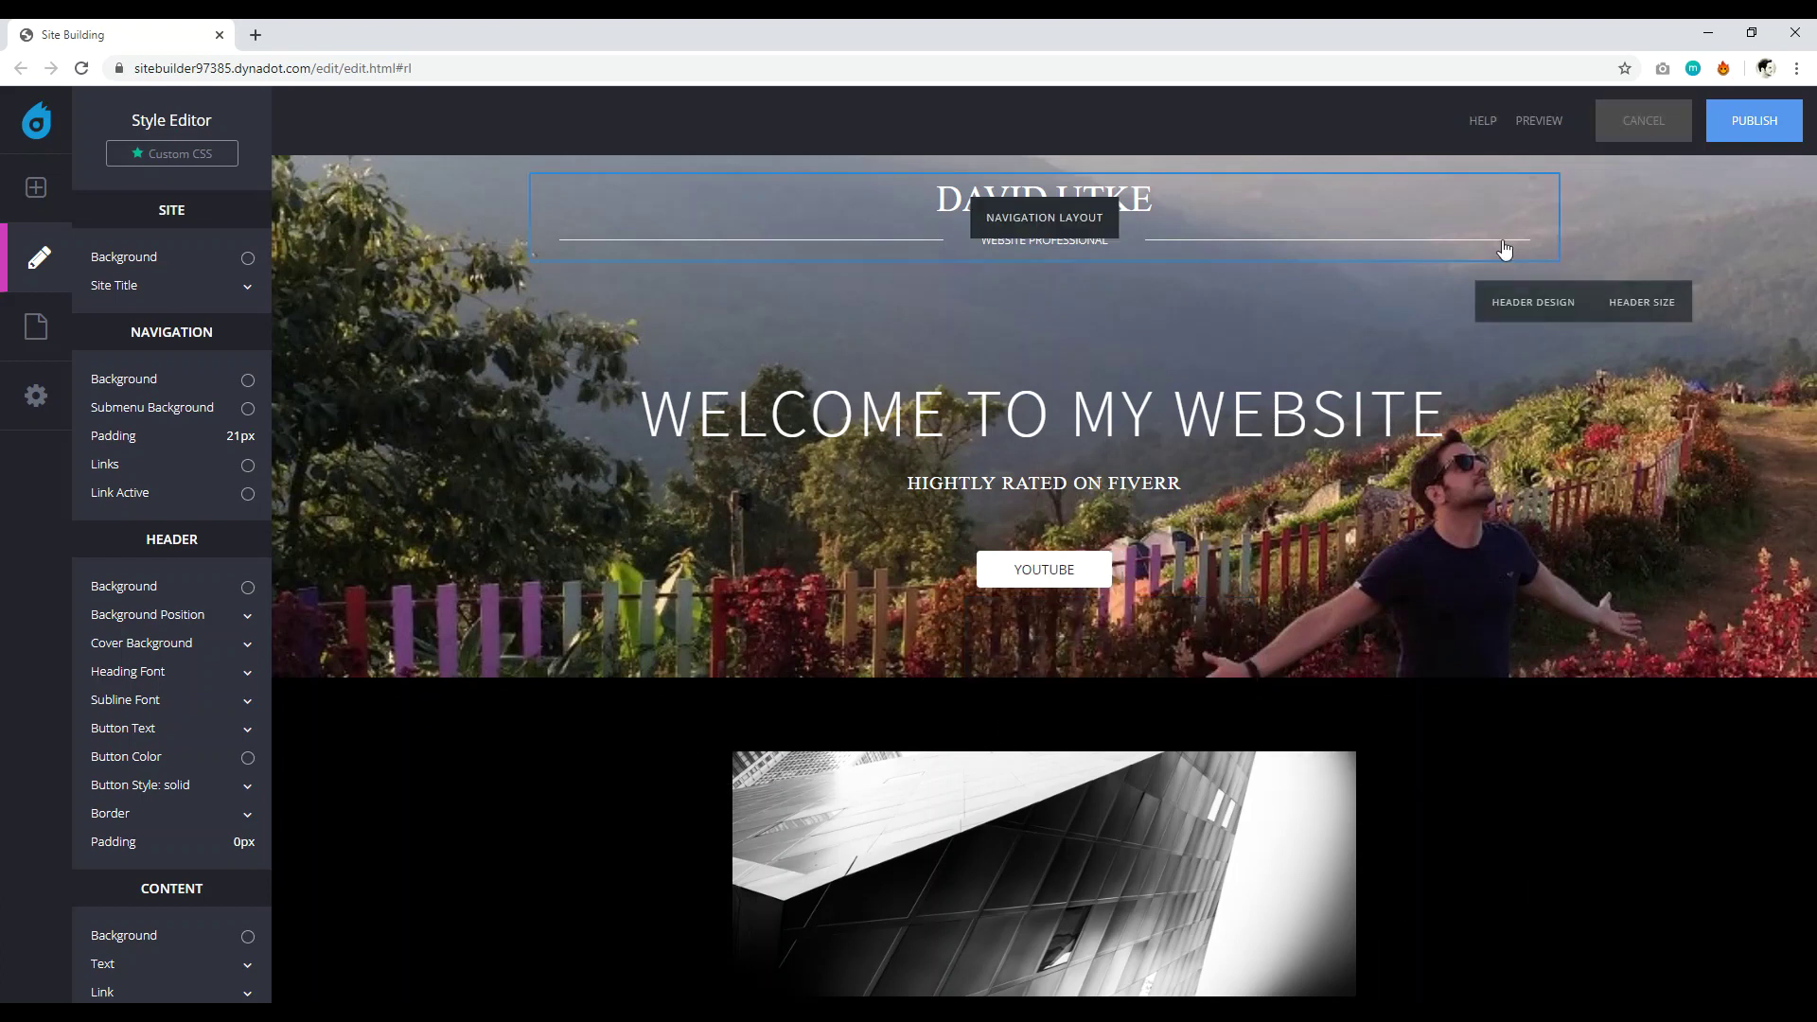
scroll(1436, 577, down, 10)
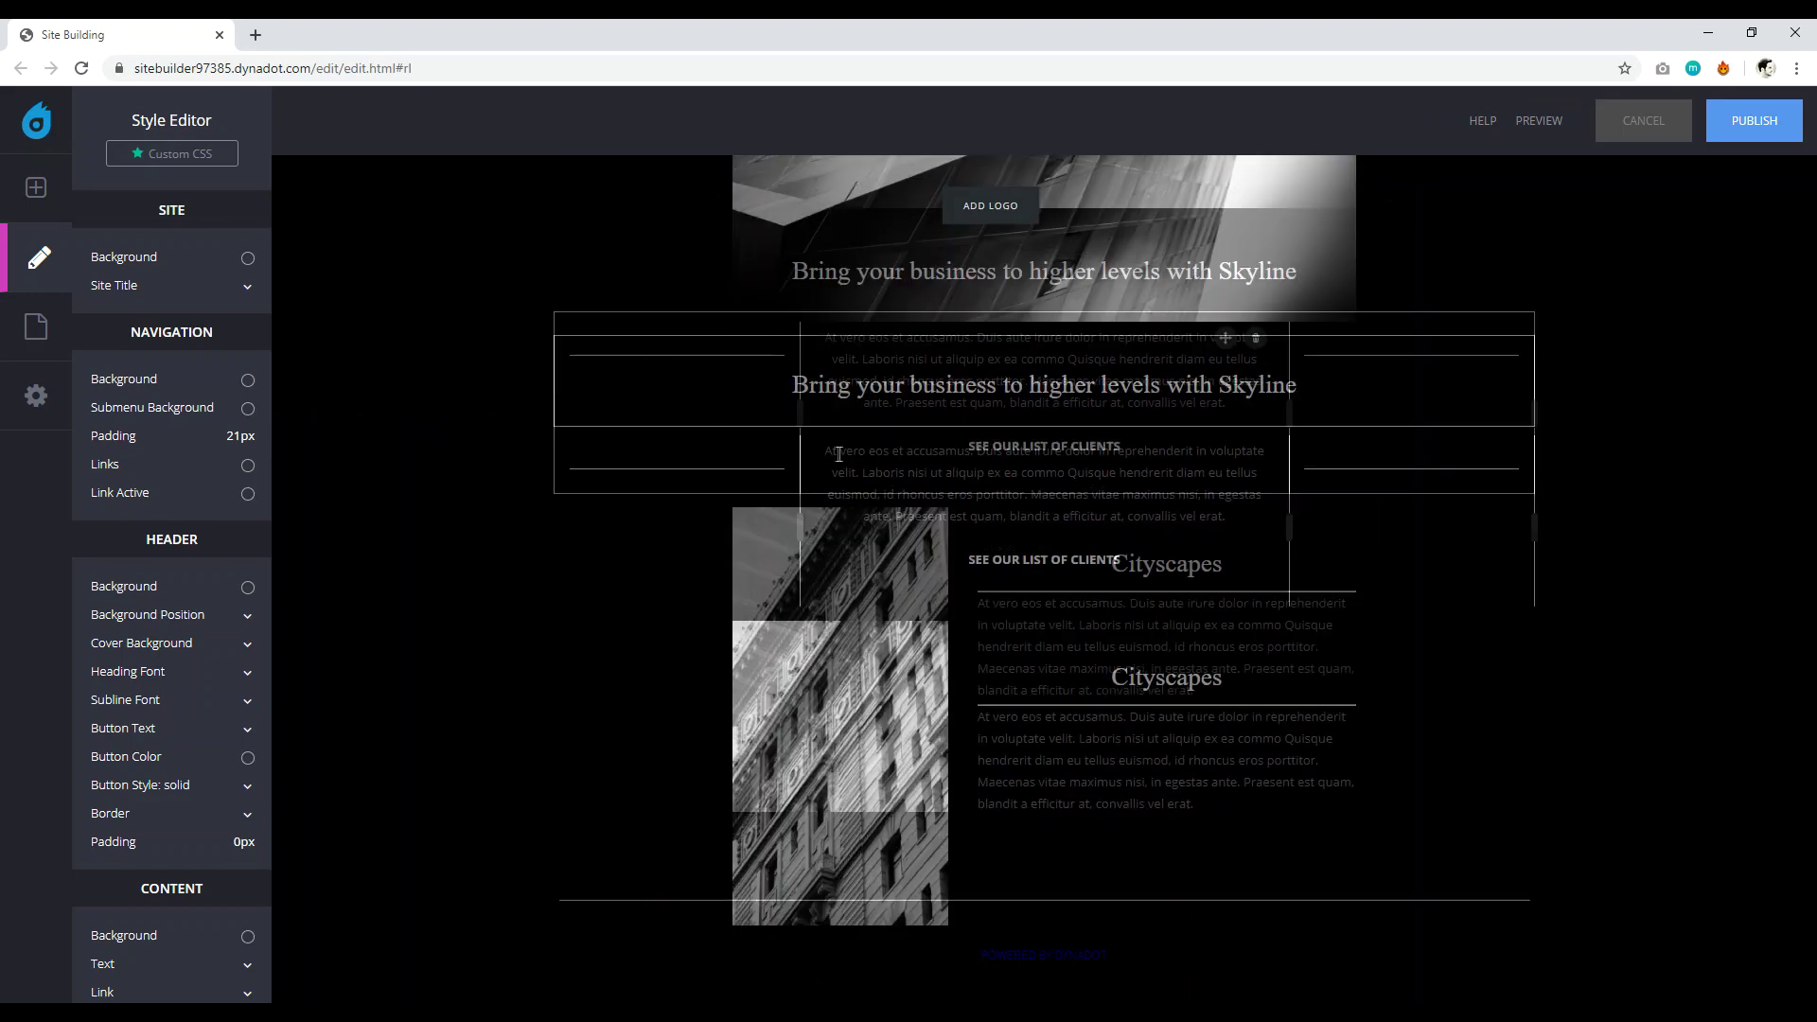
Set the CONTENT background colour in the Style Editor from black to white (#ffffff).
scroll(571, 650, up, 10)
scroll(545, 489, down, 8)
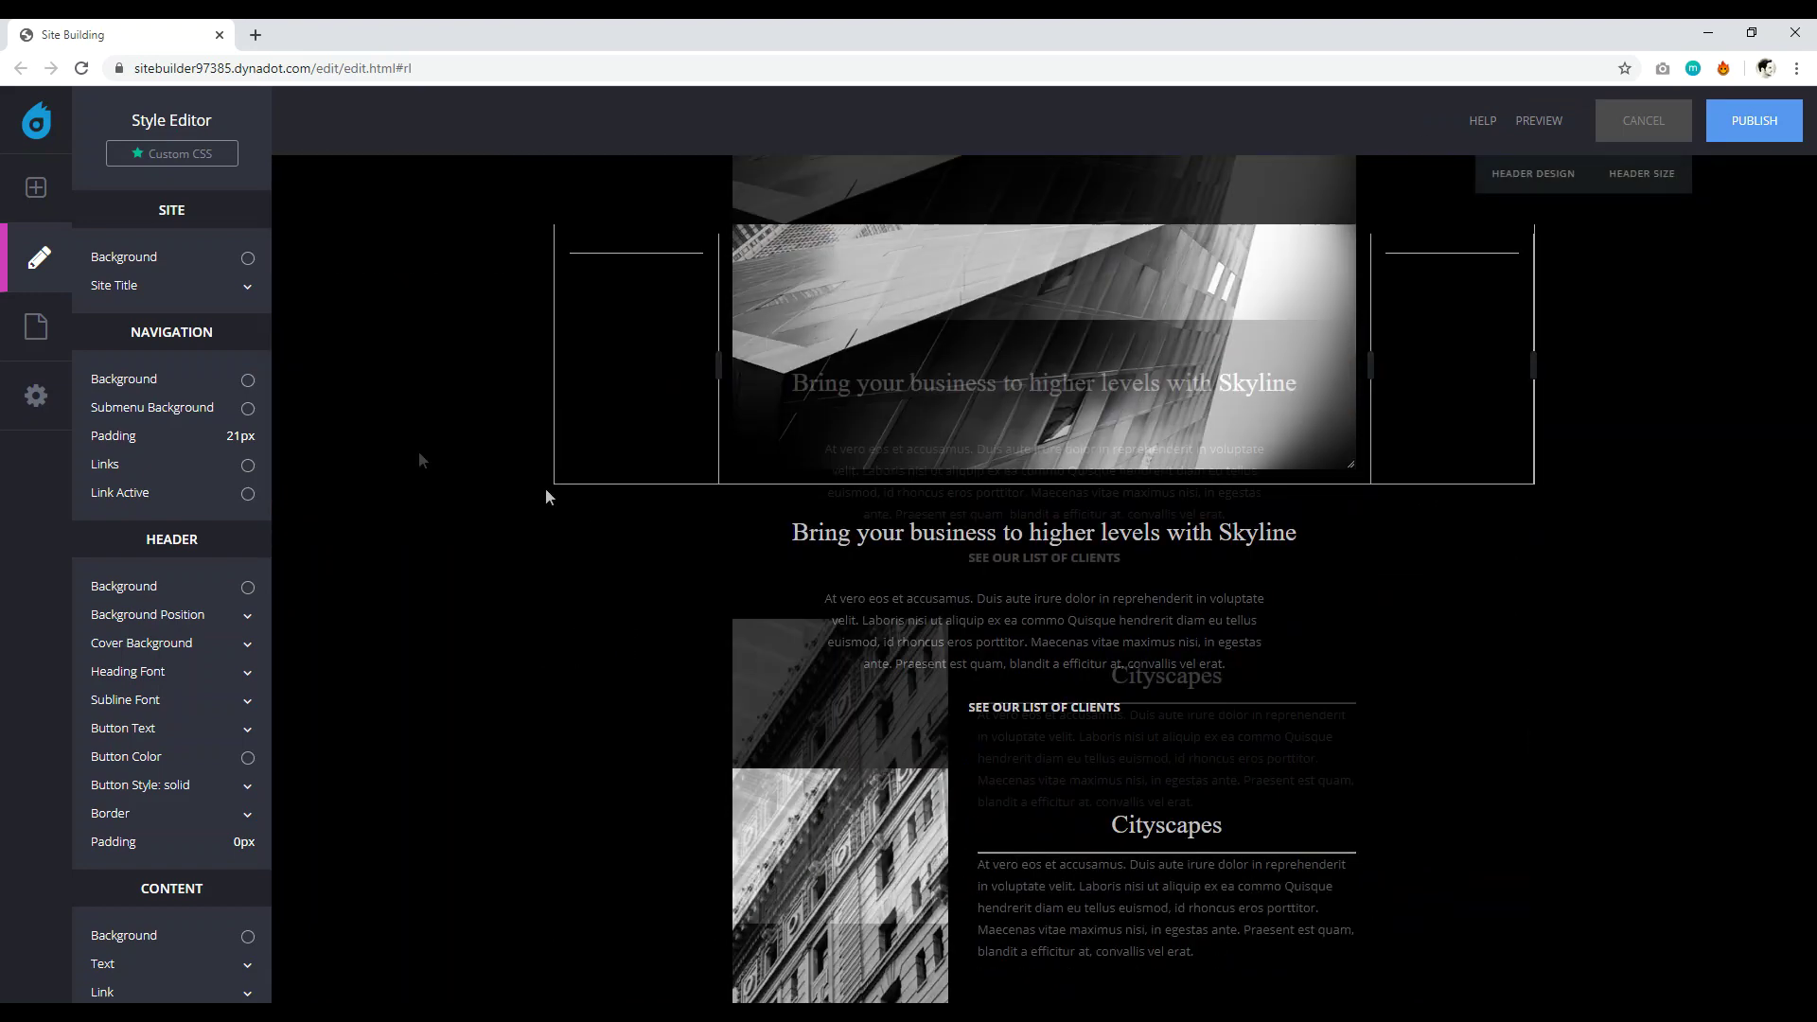
scroll(752, 554, up, 8)
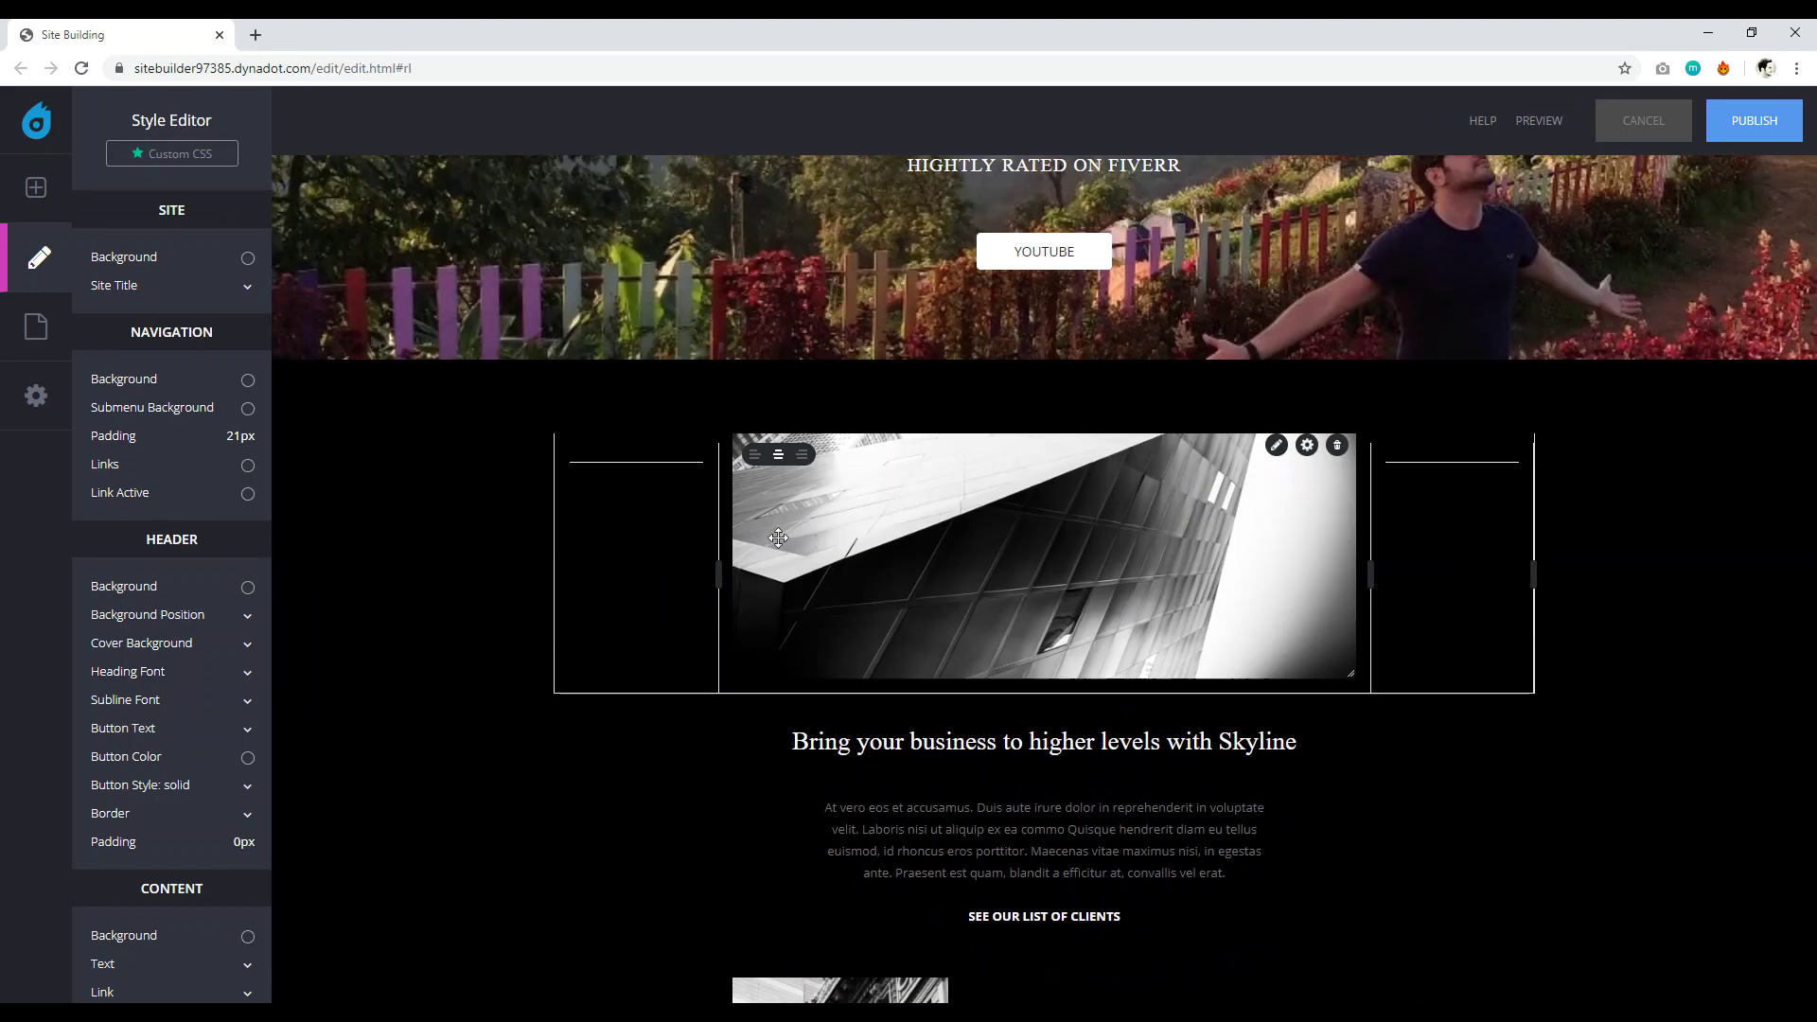
scroll(513, 710, down, 3)
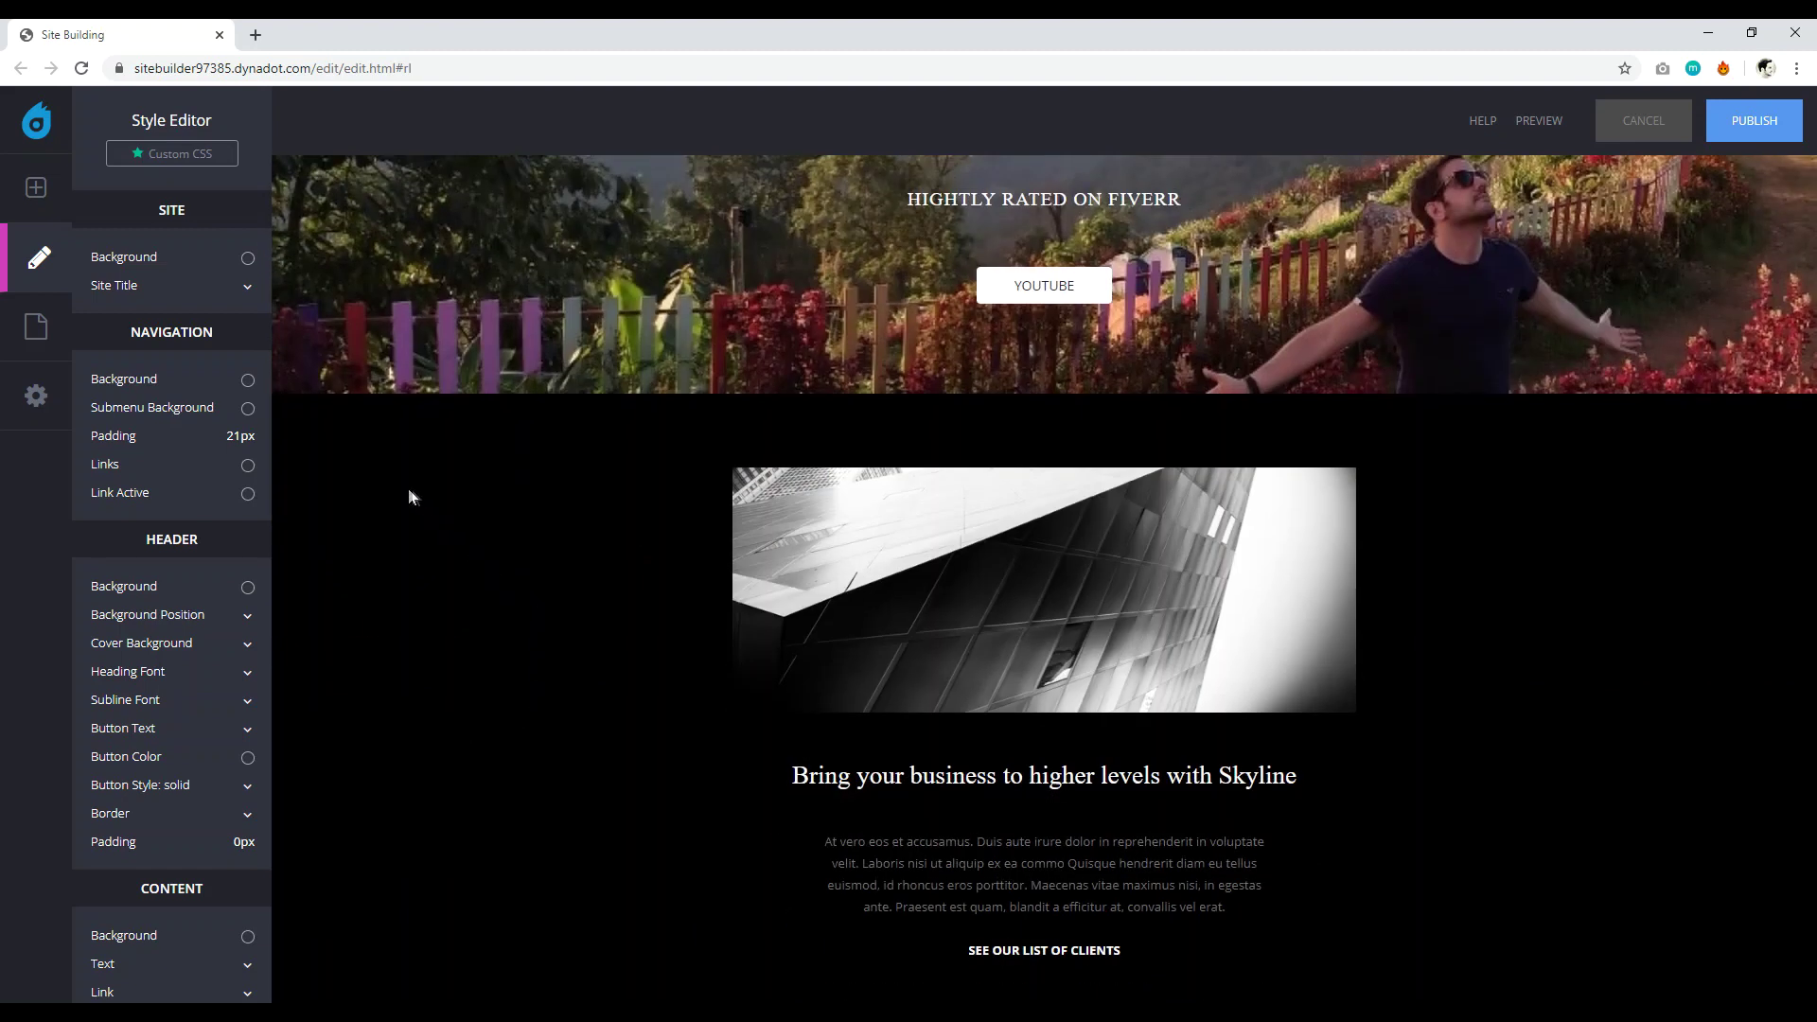
scroll(177, 336, down, 4)
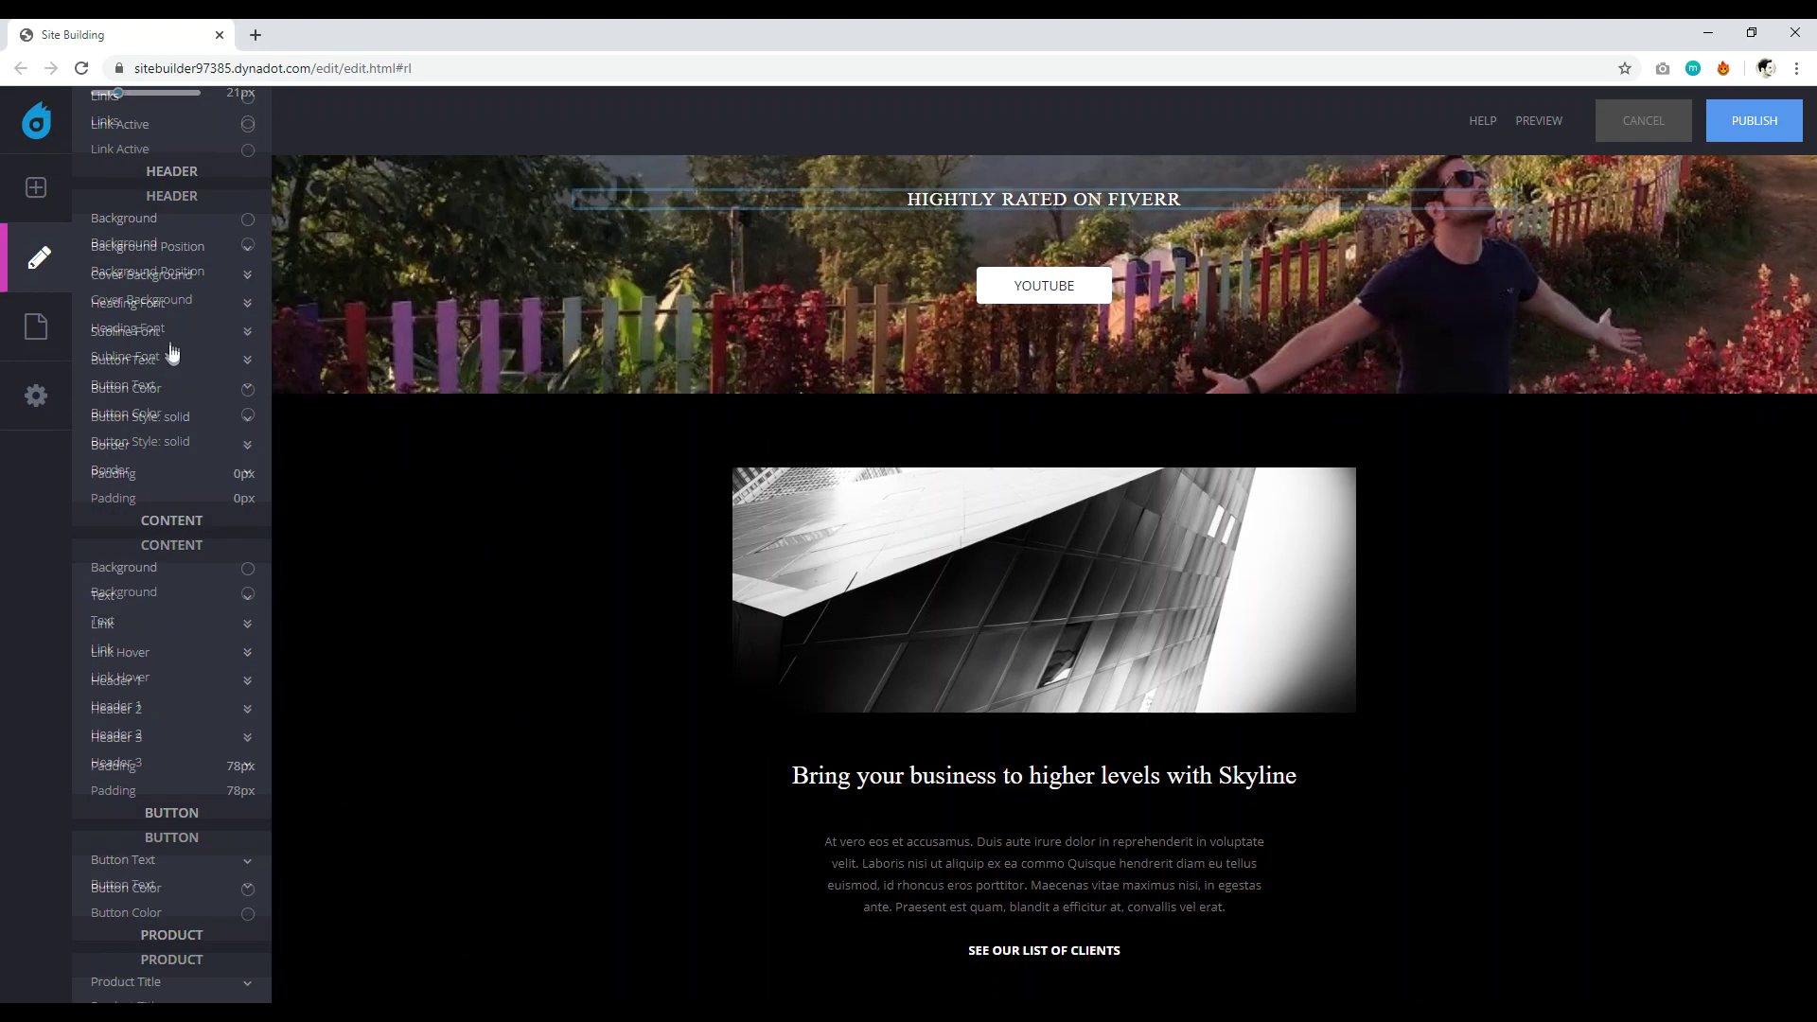
click(157, 565)
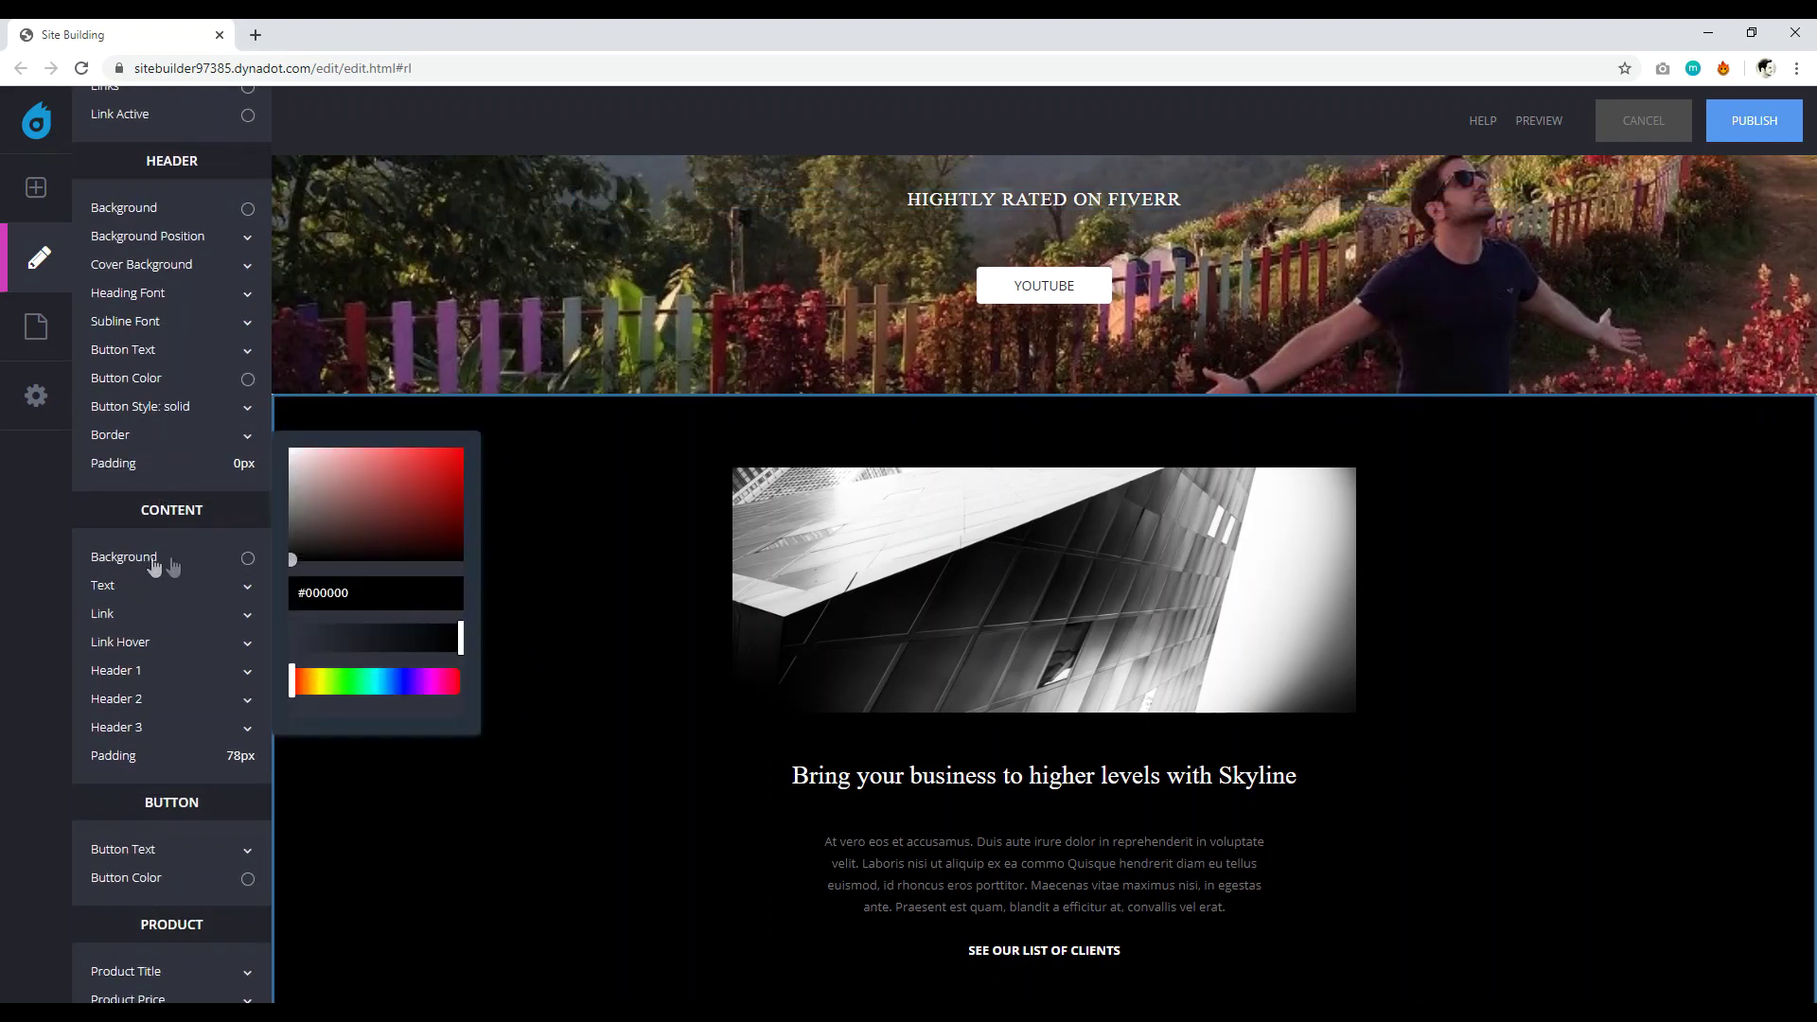
drag(292, 567, 280, 441)
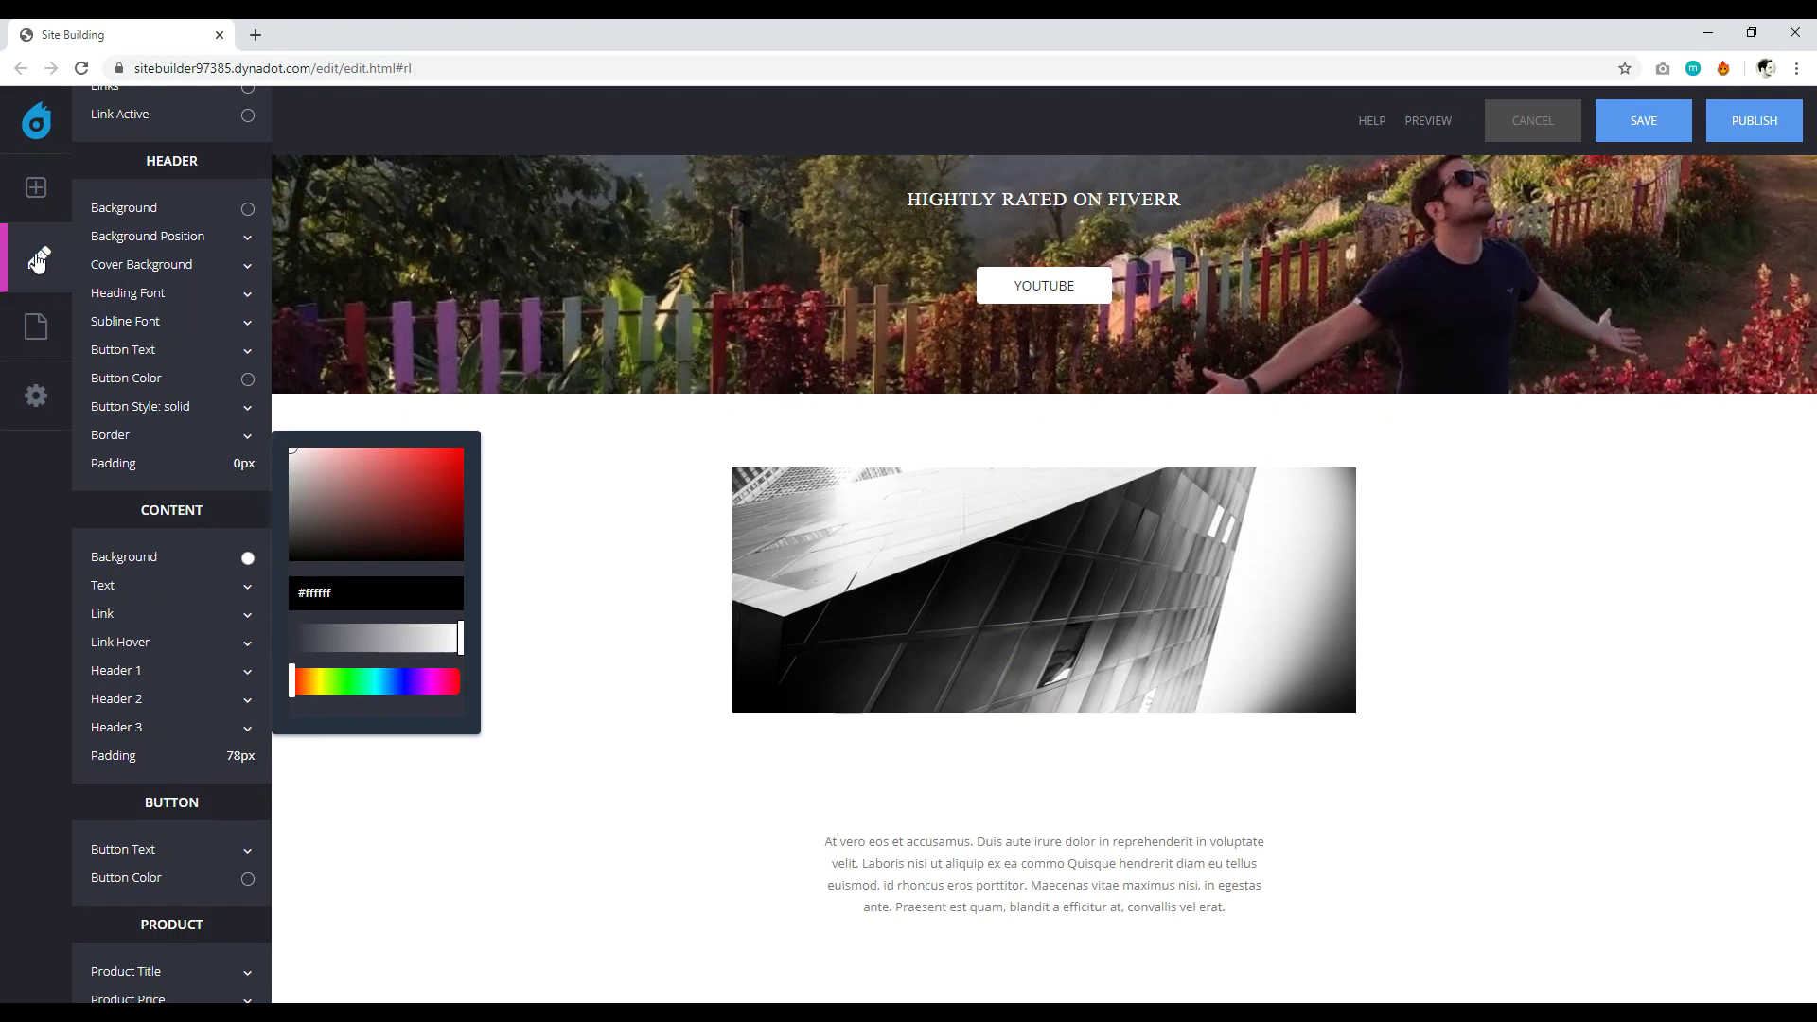
scroll(165, 269, up, 5)
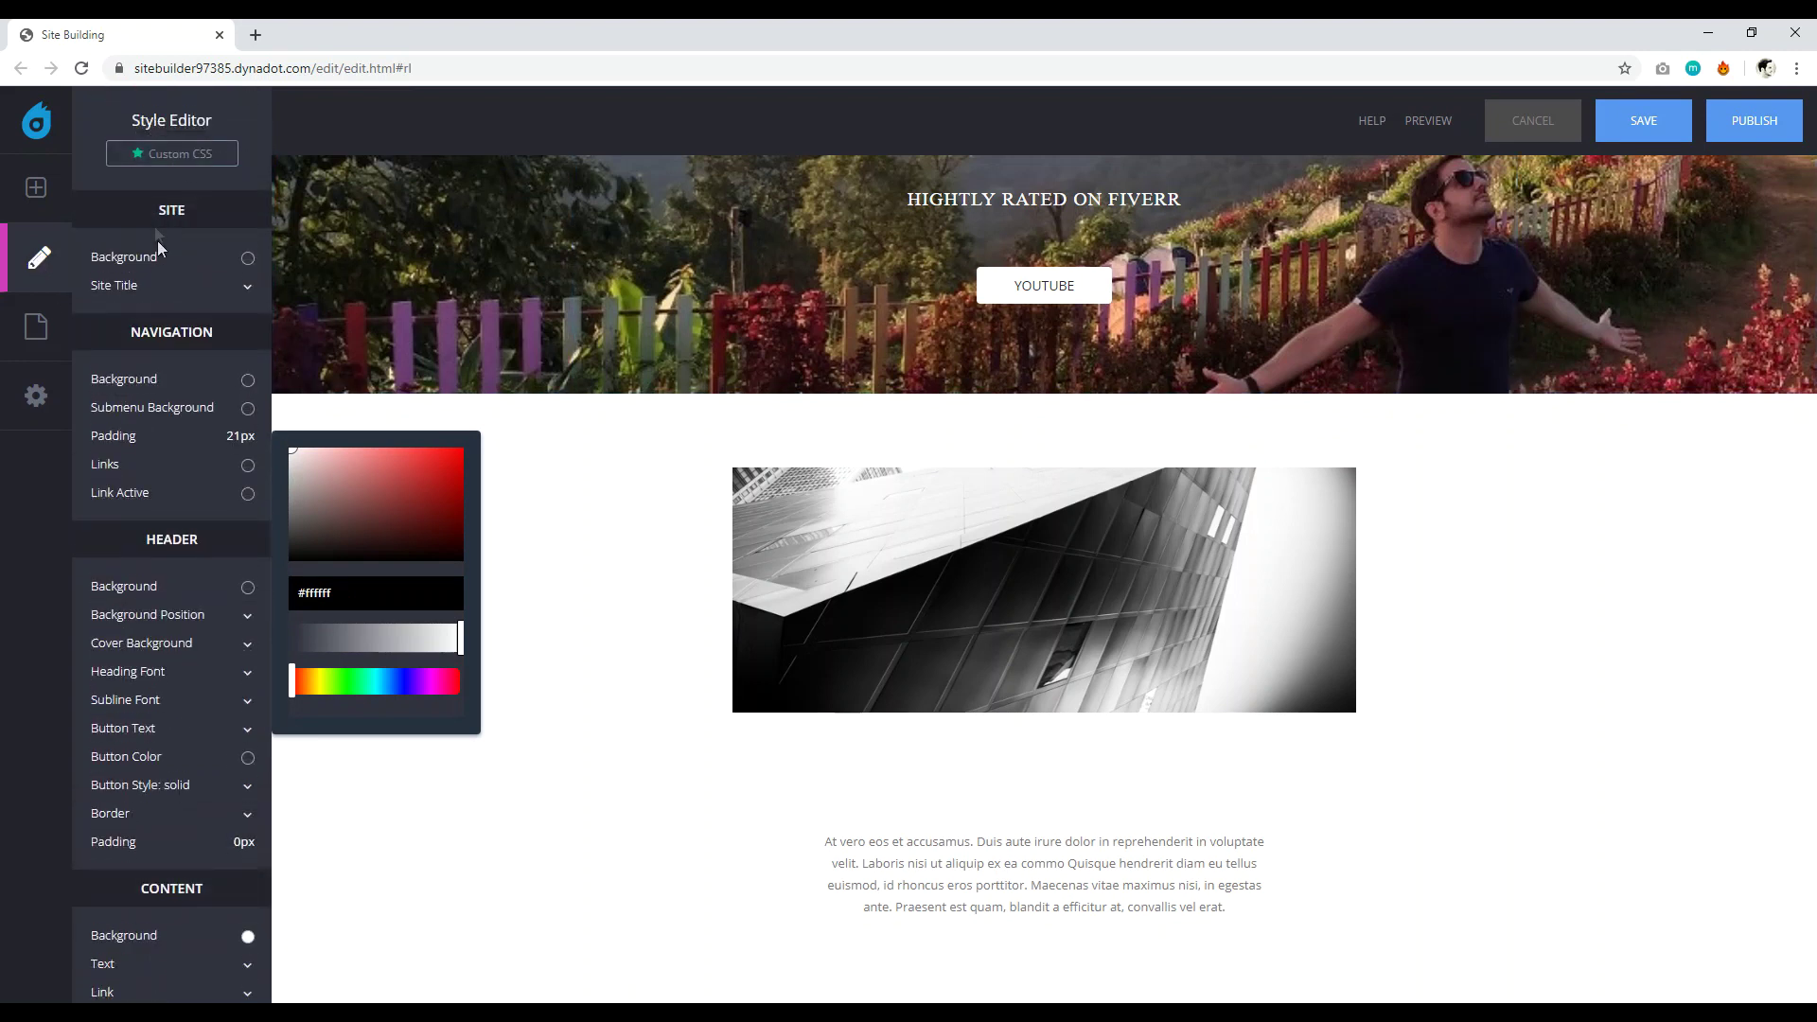
scroll(152, 426, down, 4)
scroll(662, 587, down, 5)
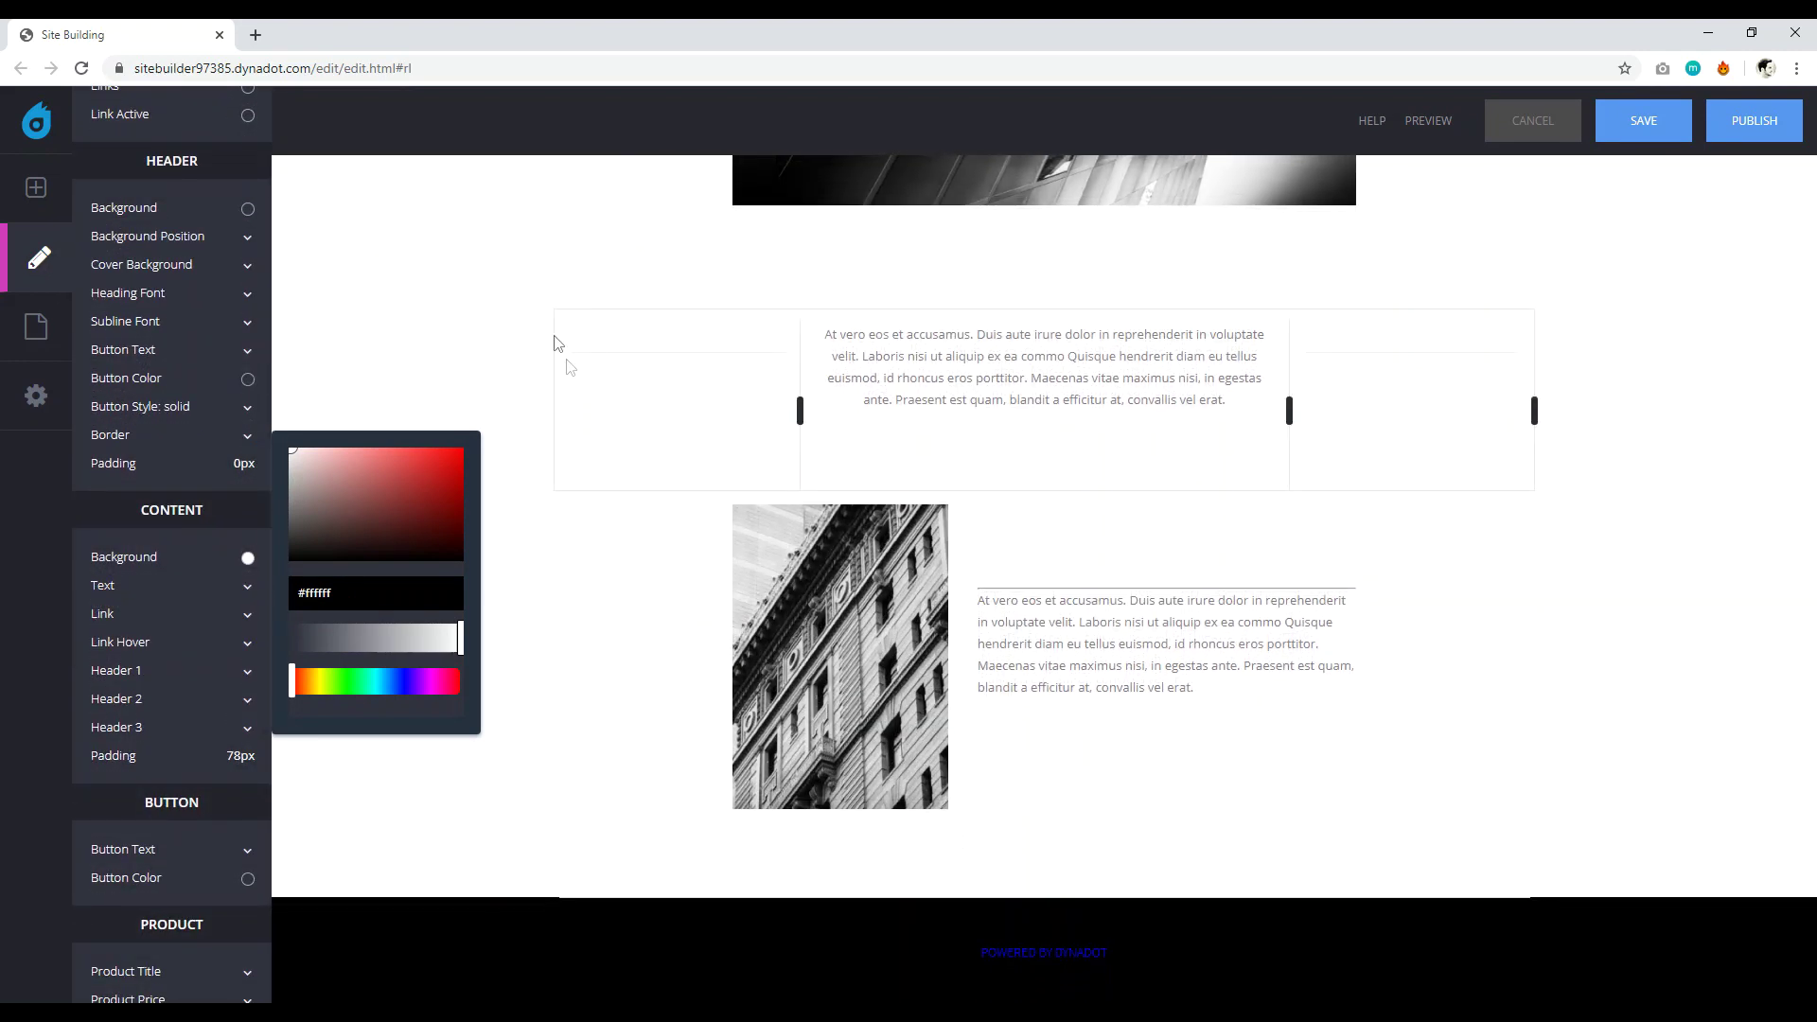
scroll(464, 341, up, 5)
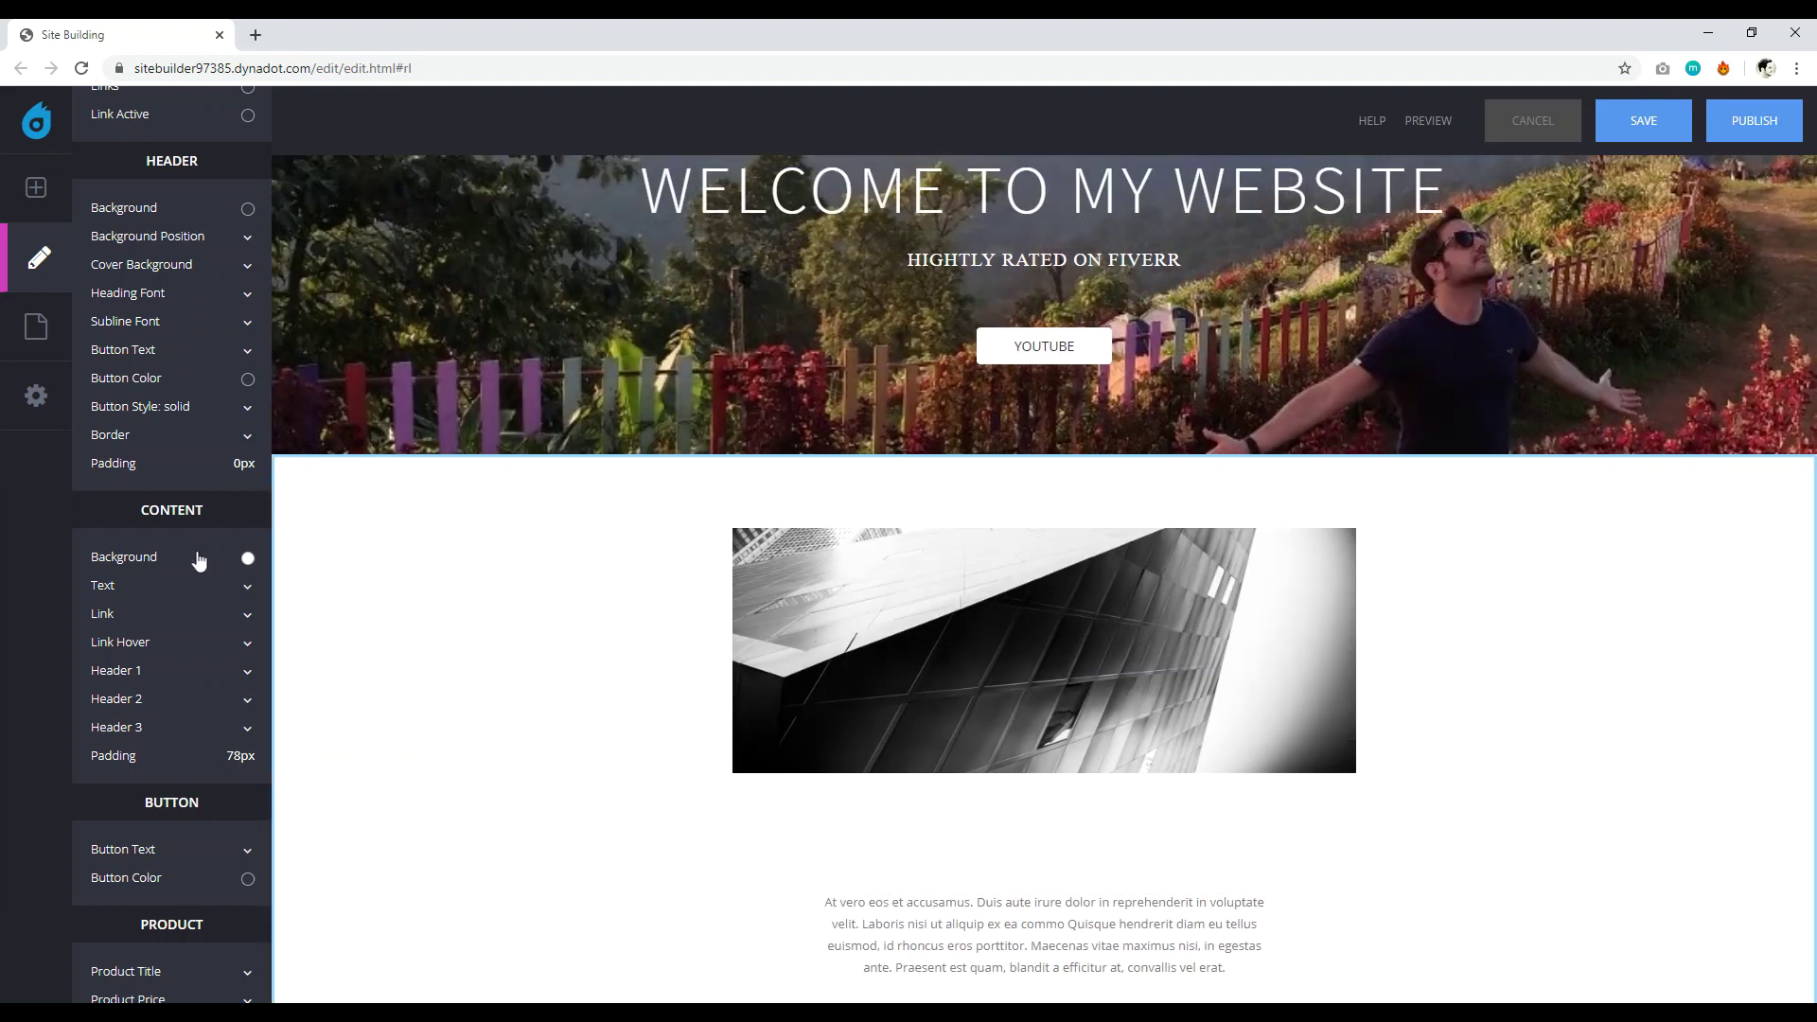
mouse_move(1208, 538)
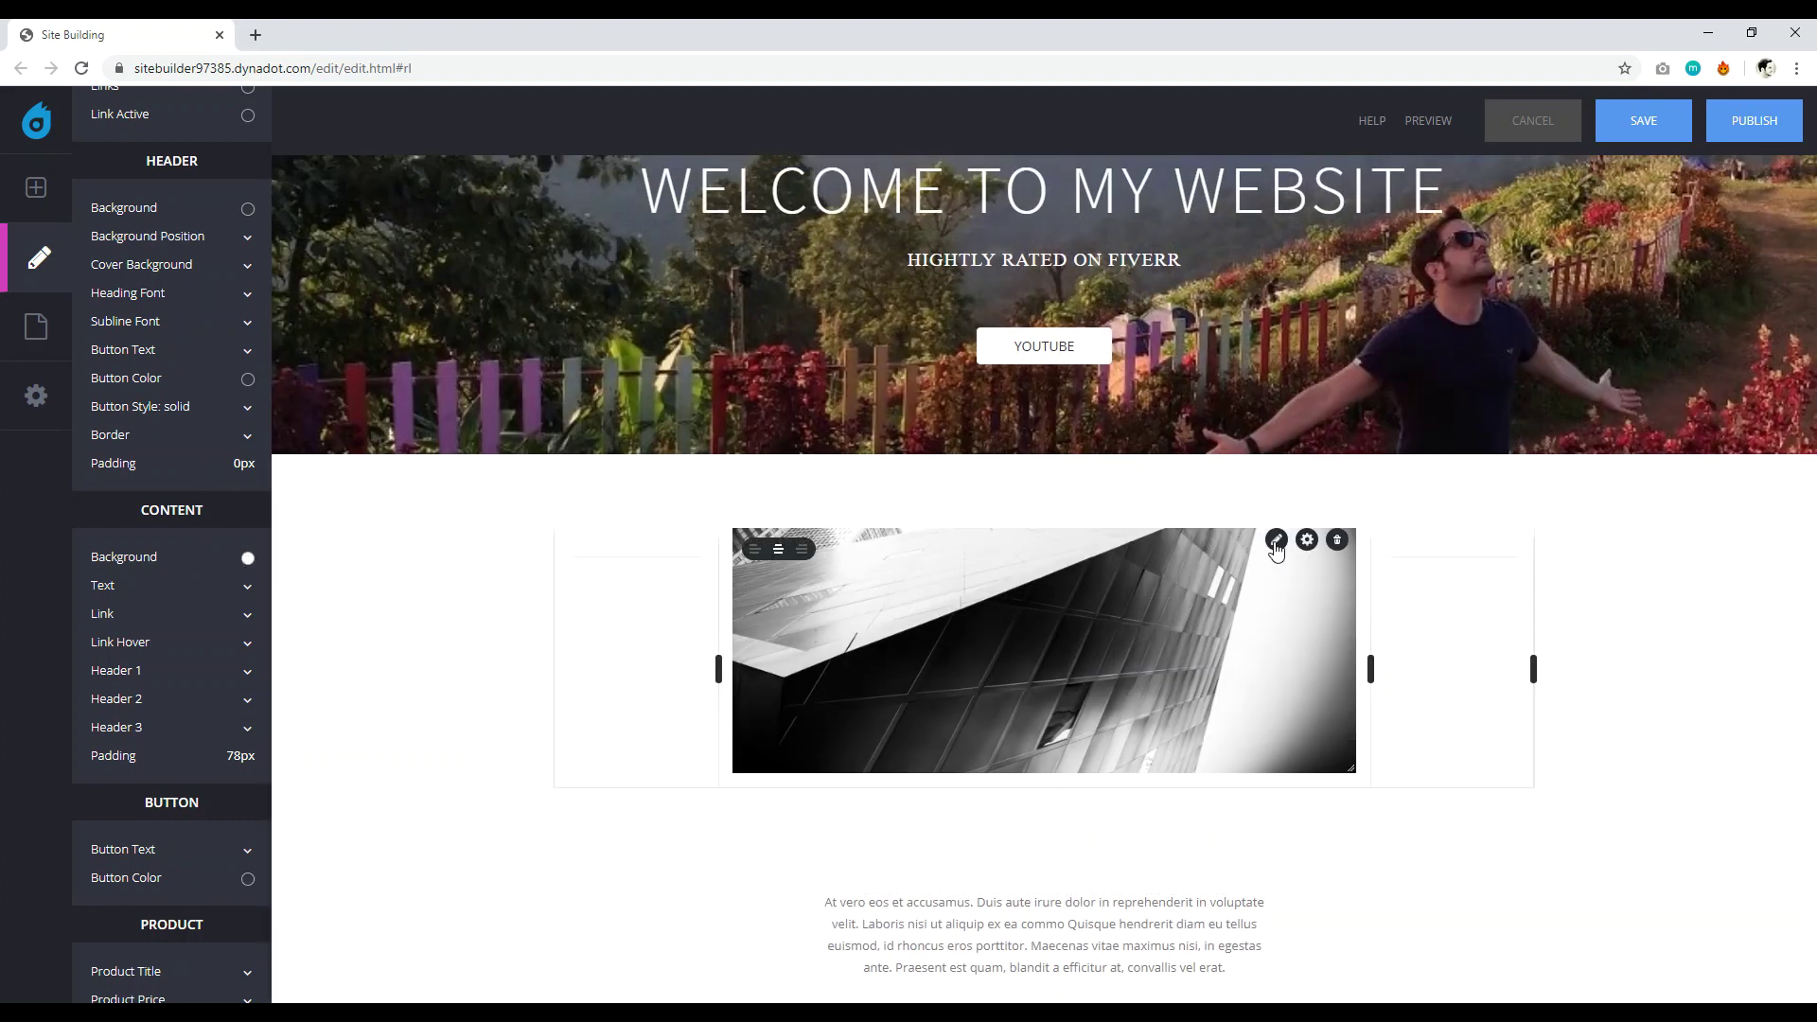
scroll(1550, 513, up, 2)
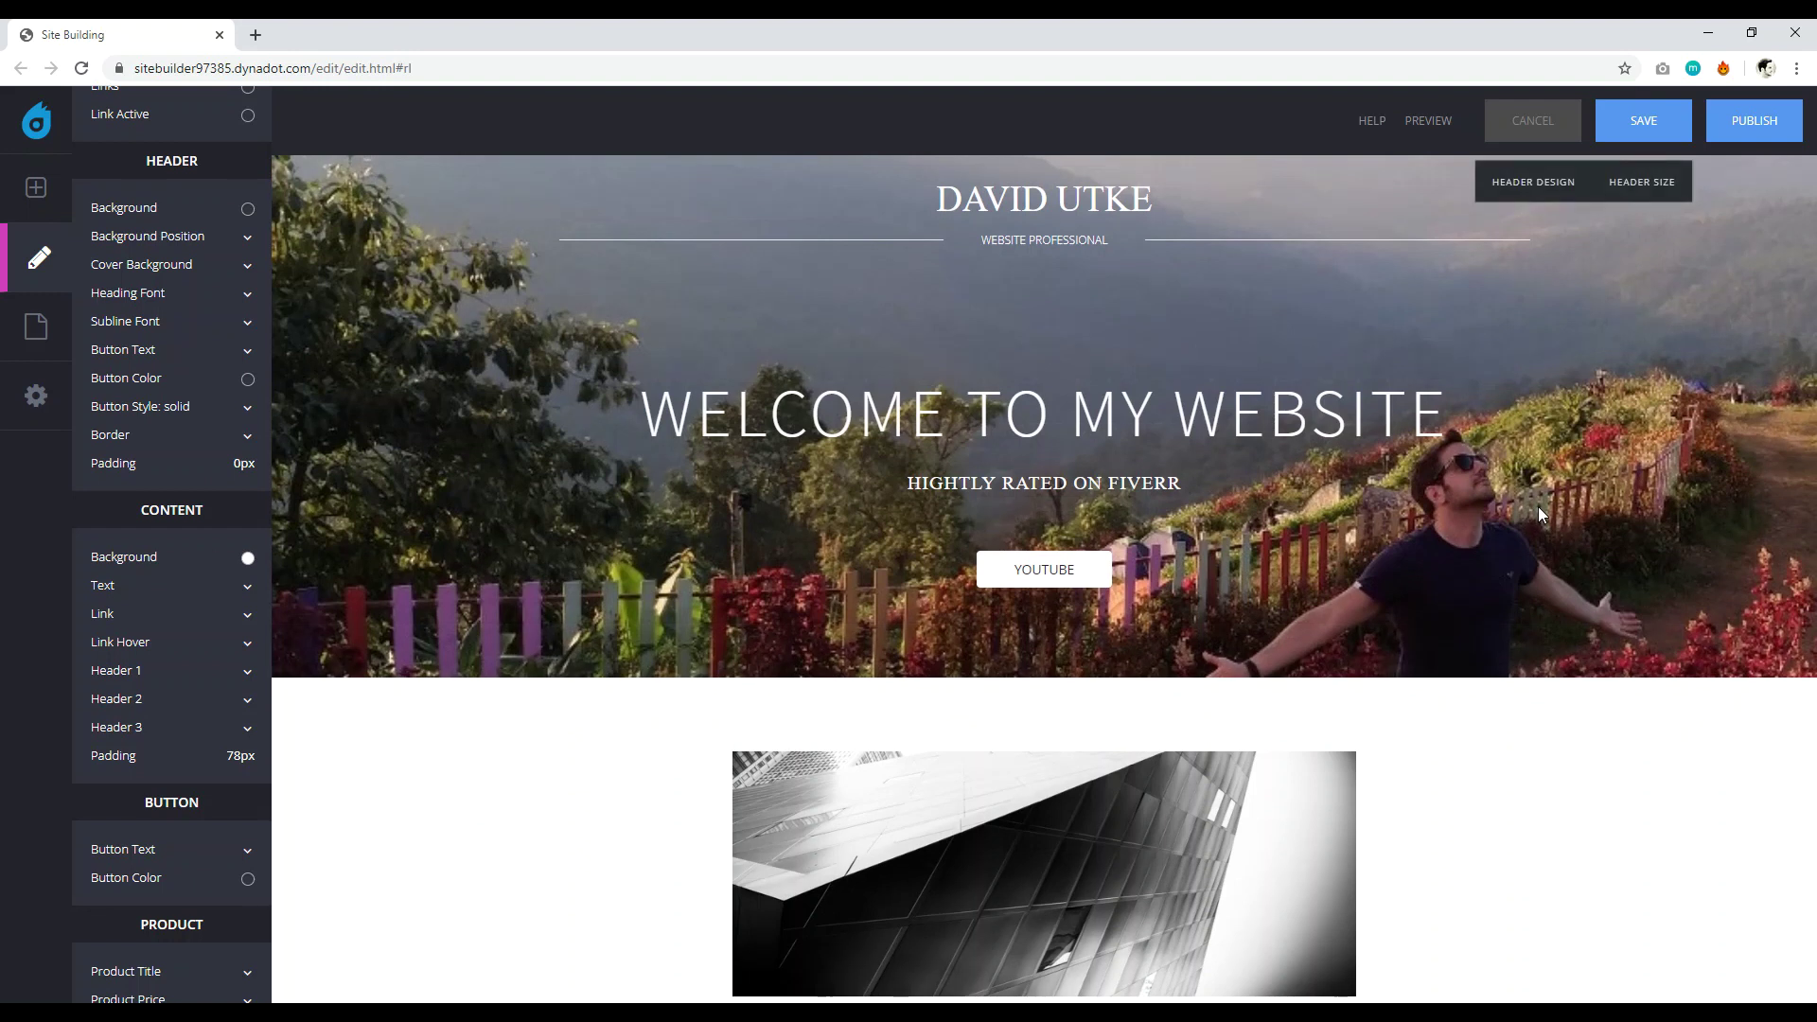
scroll(1363, 663, down, 1)
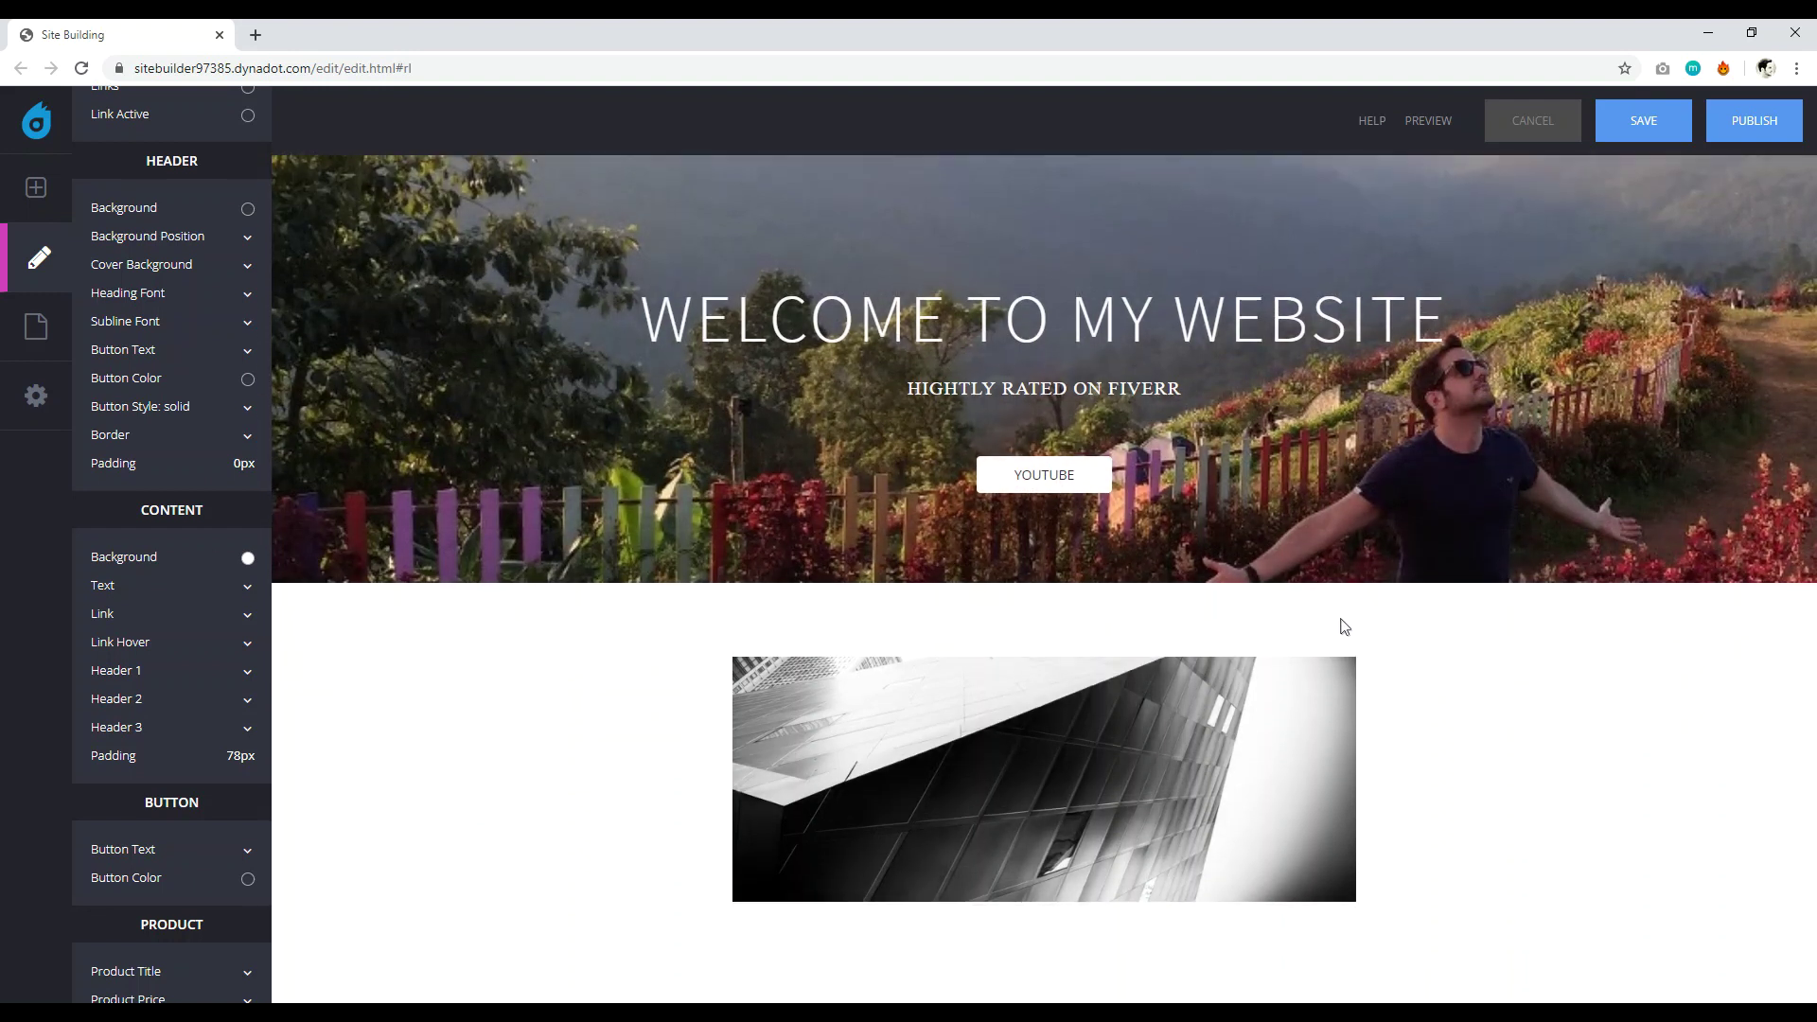
Delete the skyline photo block and the next three template blocks below the header.
click(1335, 669)
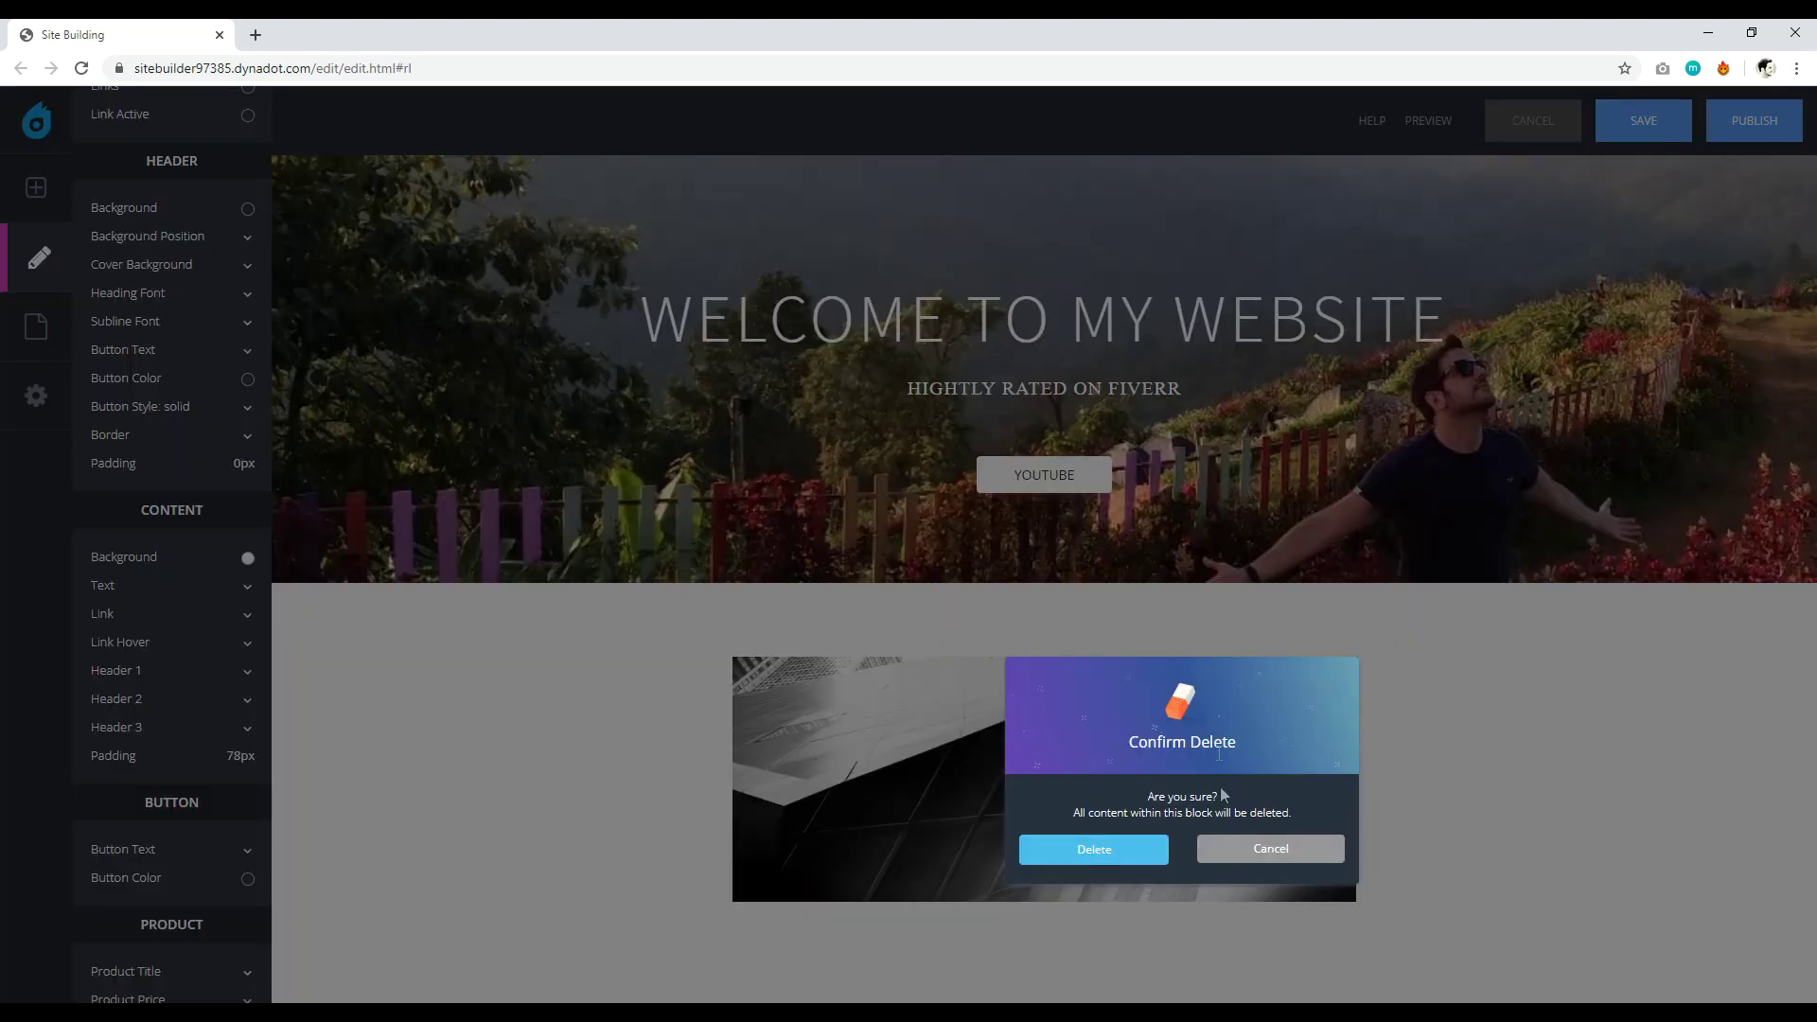
click(1115, 849)
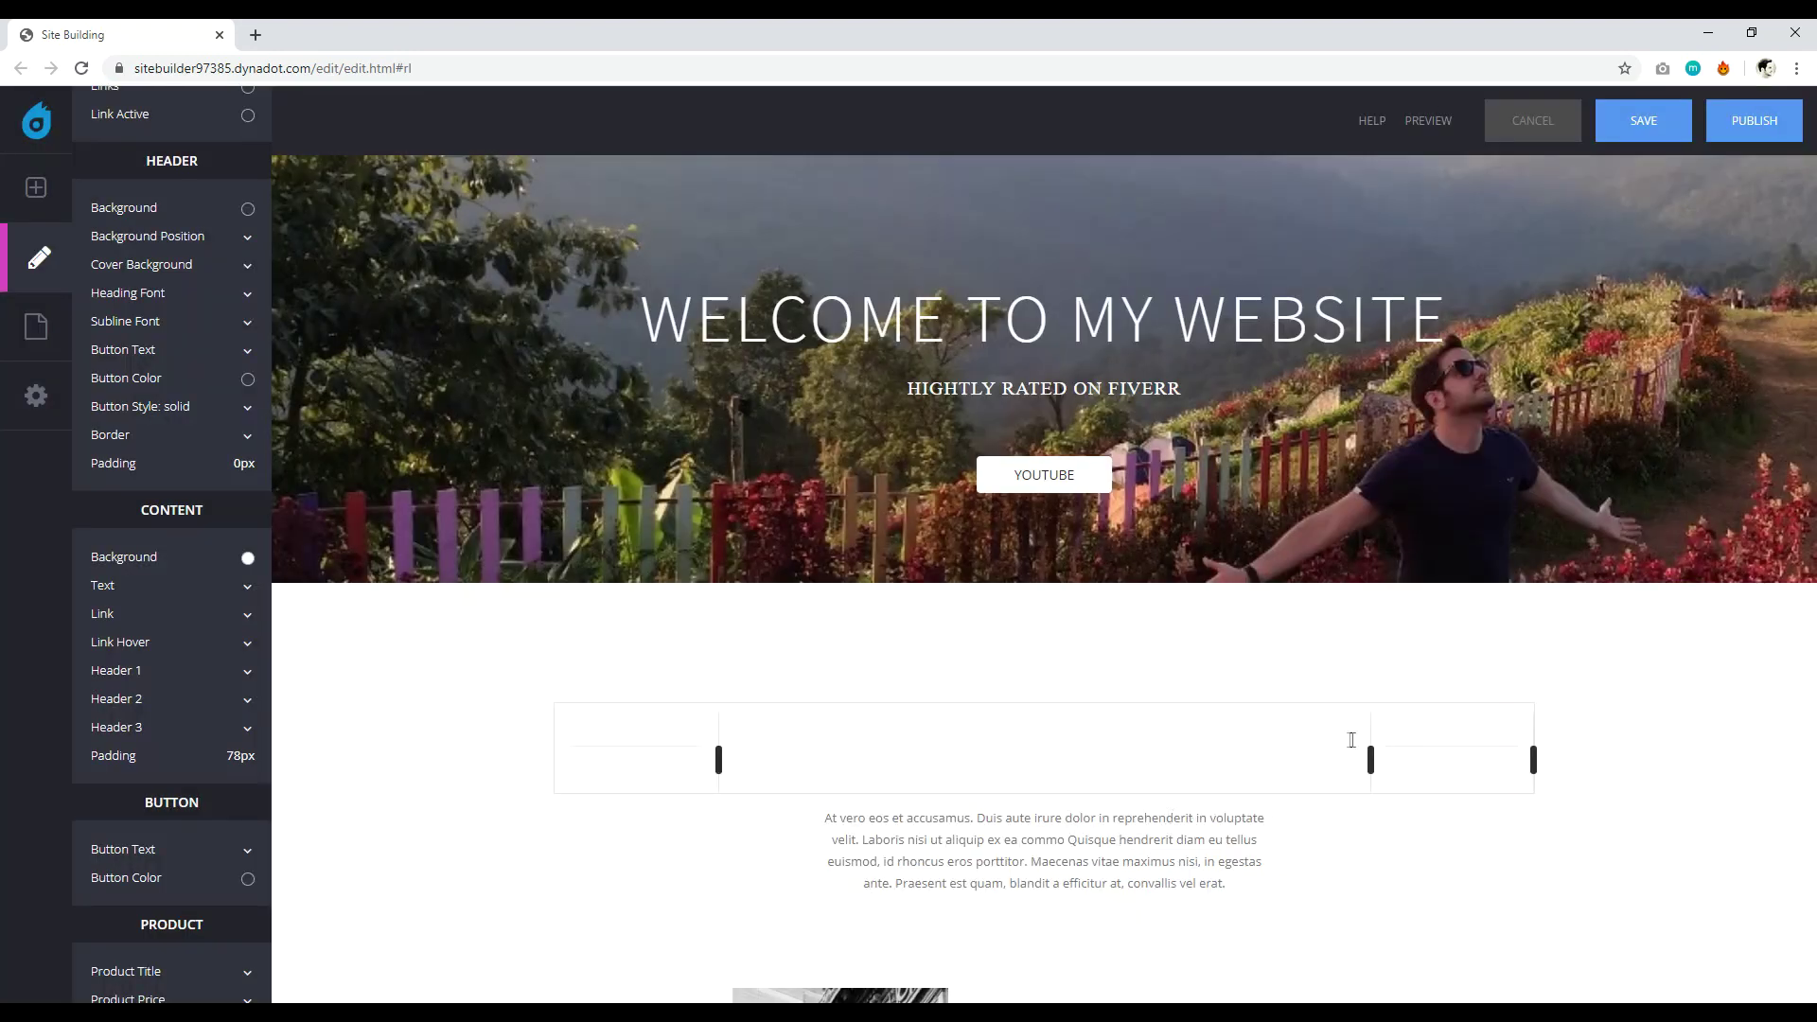
click(1340, 727)
click(1120, 918)
mouse_move(1399, 728)
click(1499, 730)
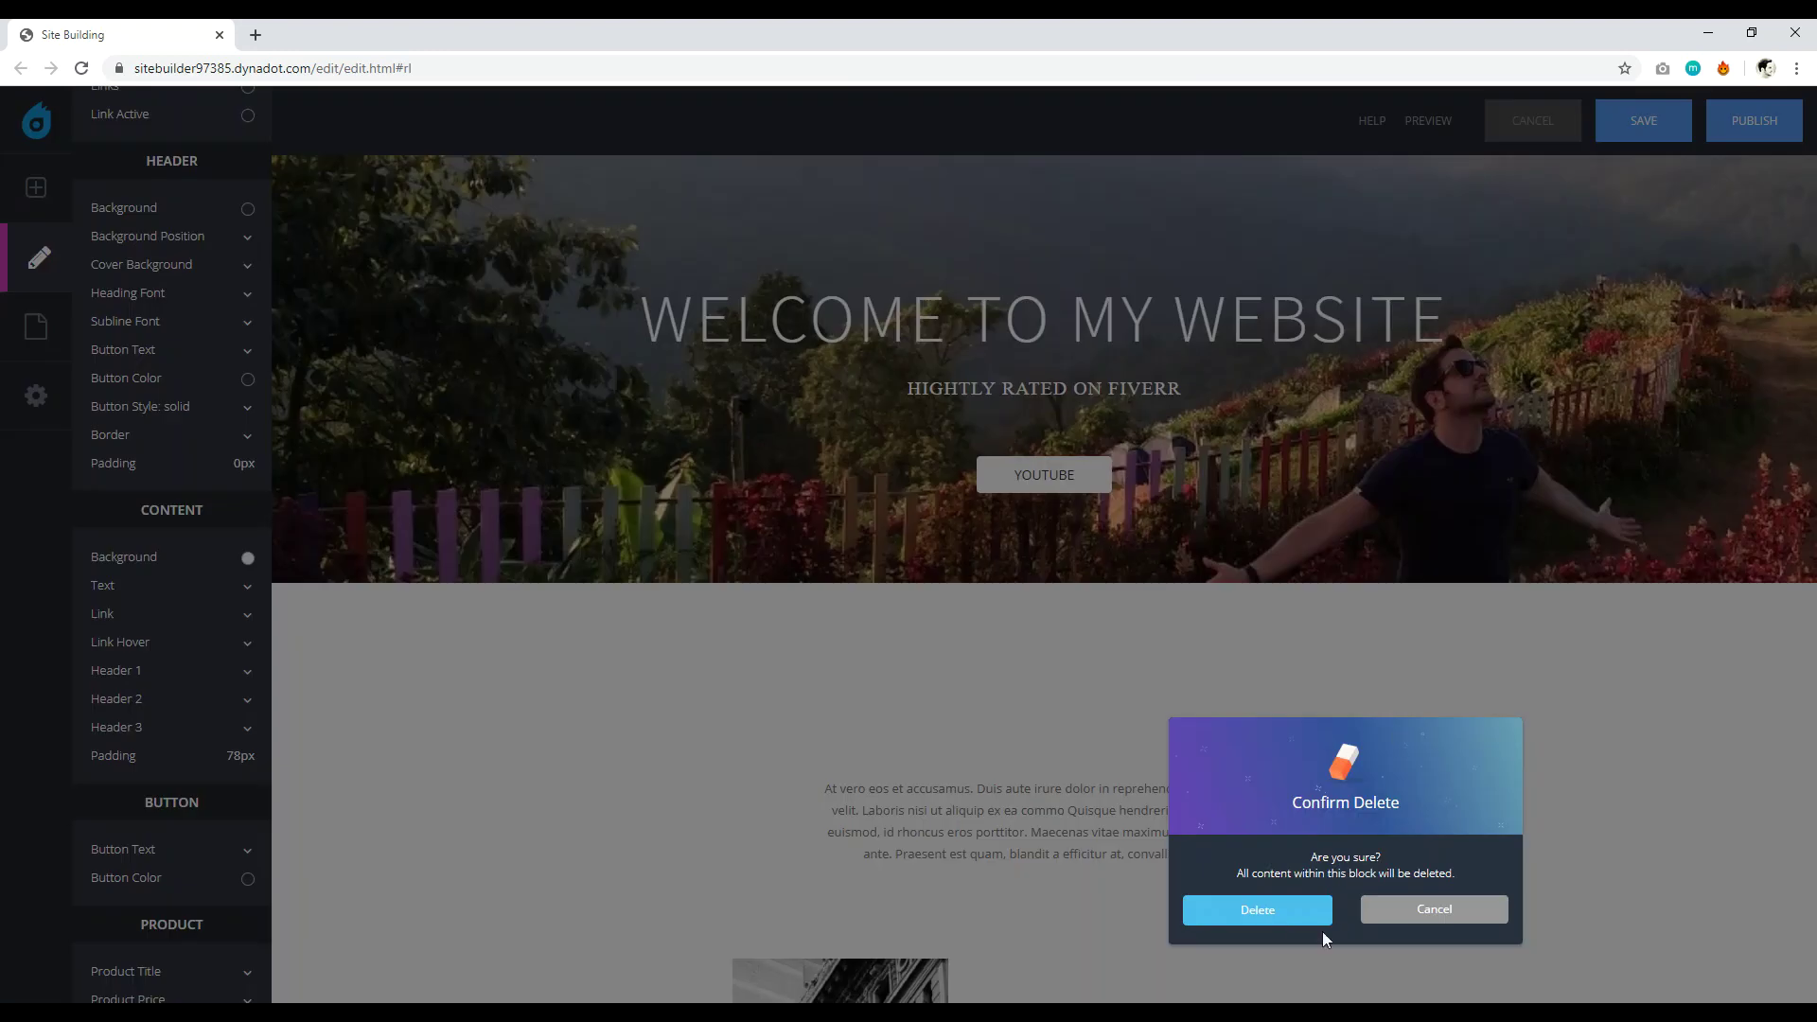
click(1315, 918)
mouse_move(1277, 885)
click(1253, 786)
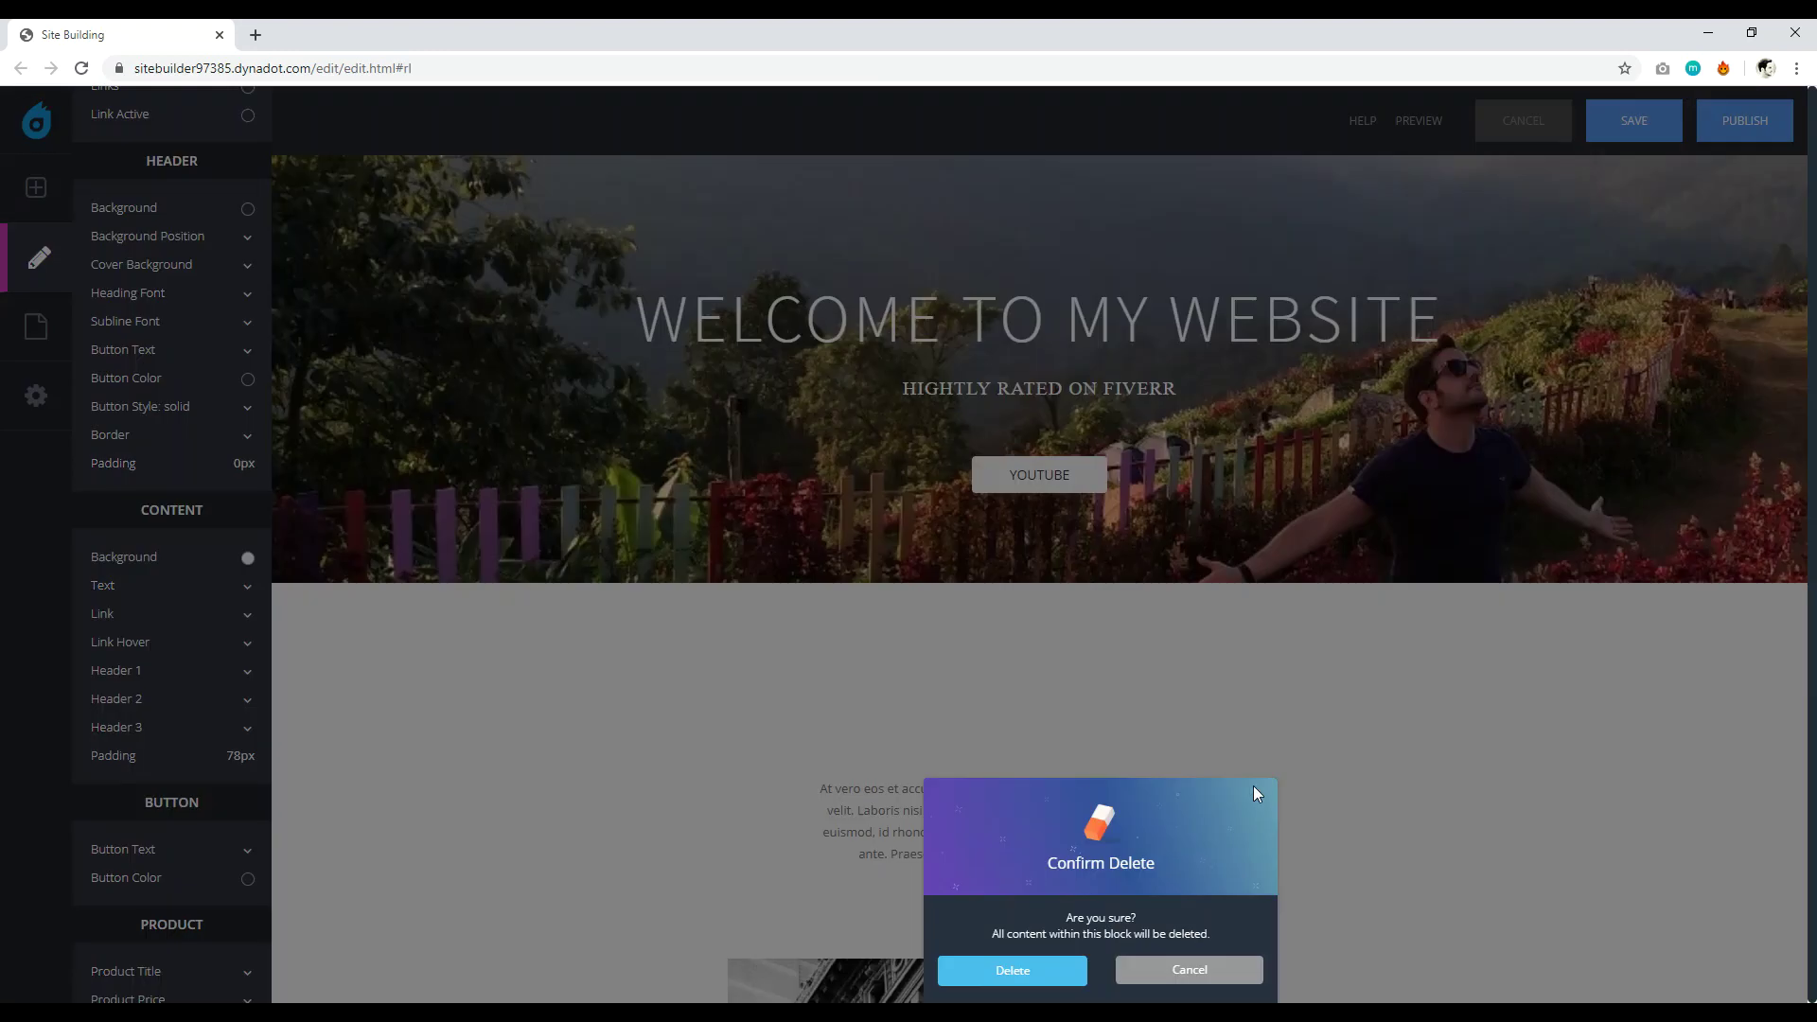
click(1013, 971)
mouse_move(1221, 808)
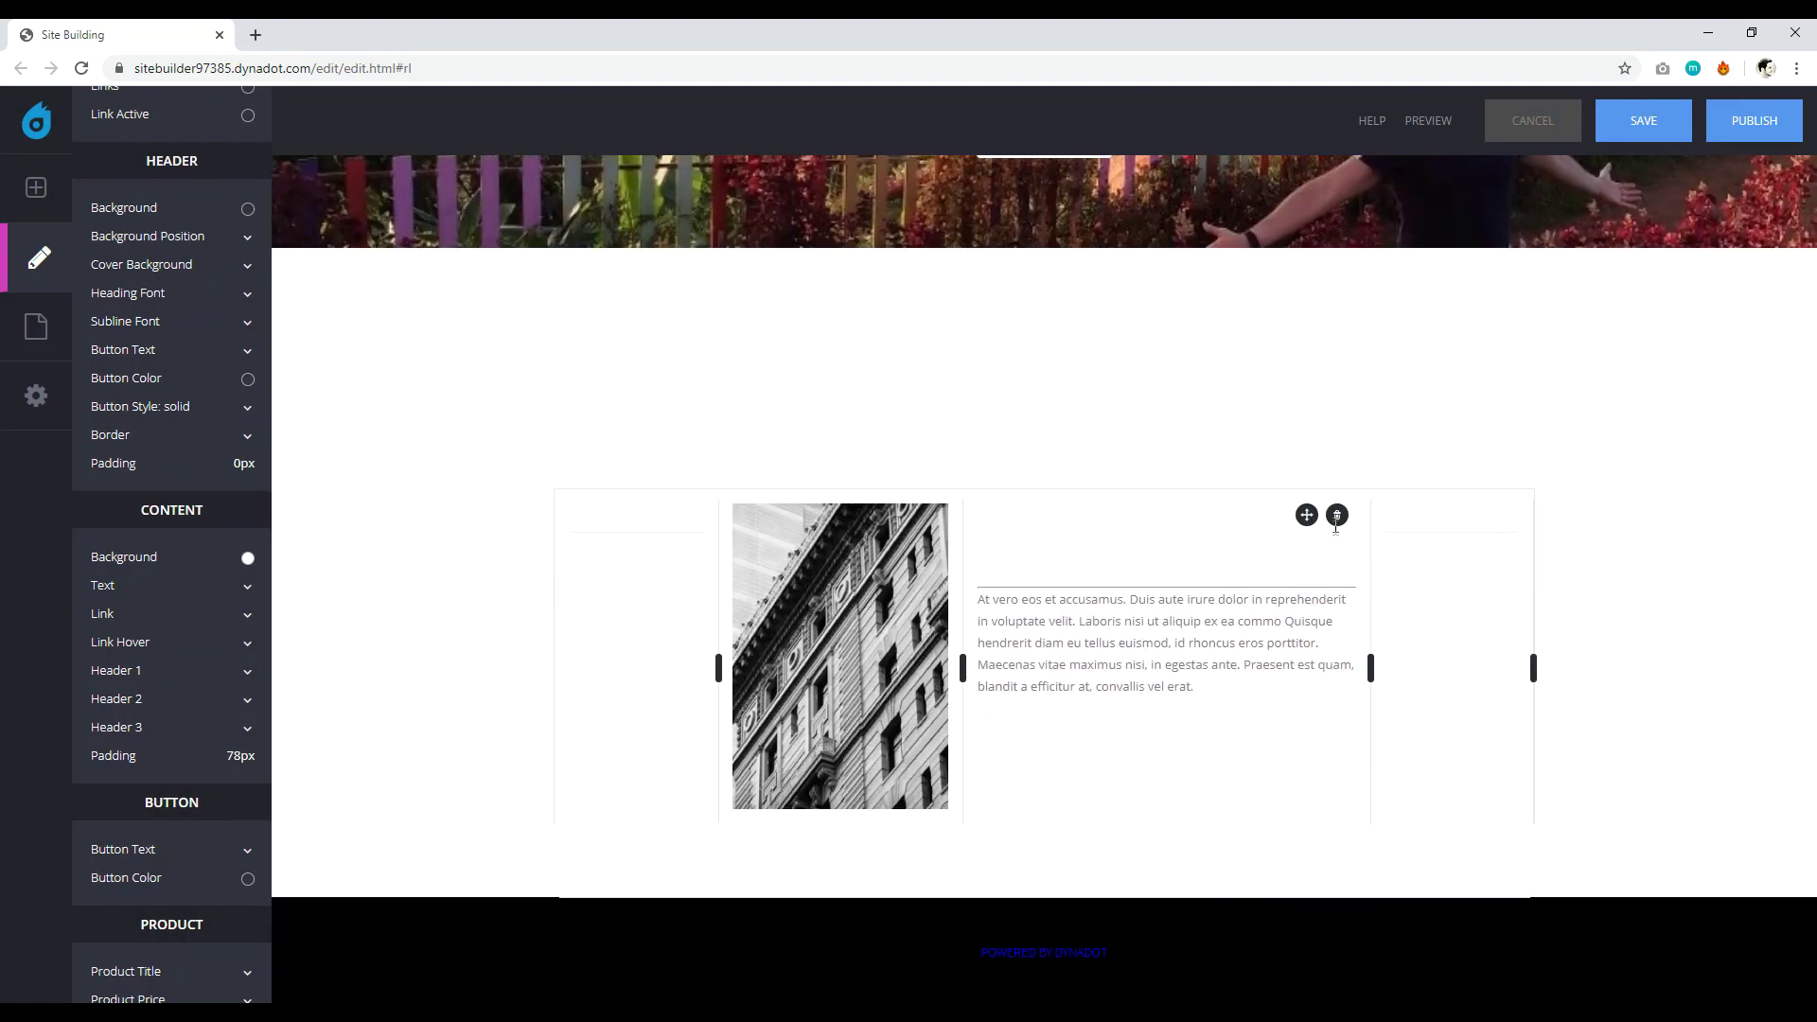
Delete the Cityscapes block and the last two remaining blocks, leaving the body empty.
click(1336, 517)
click(1124, 696)
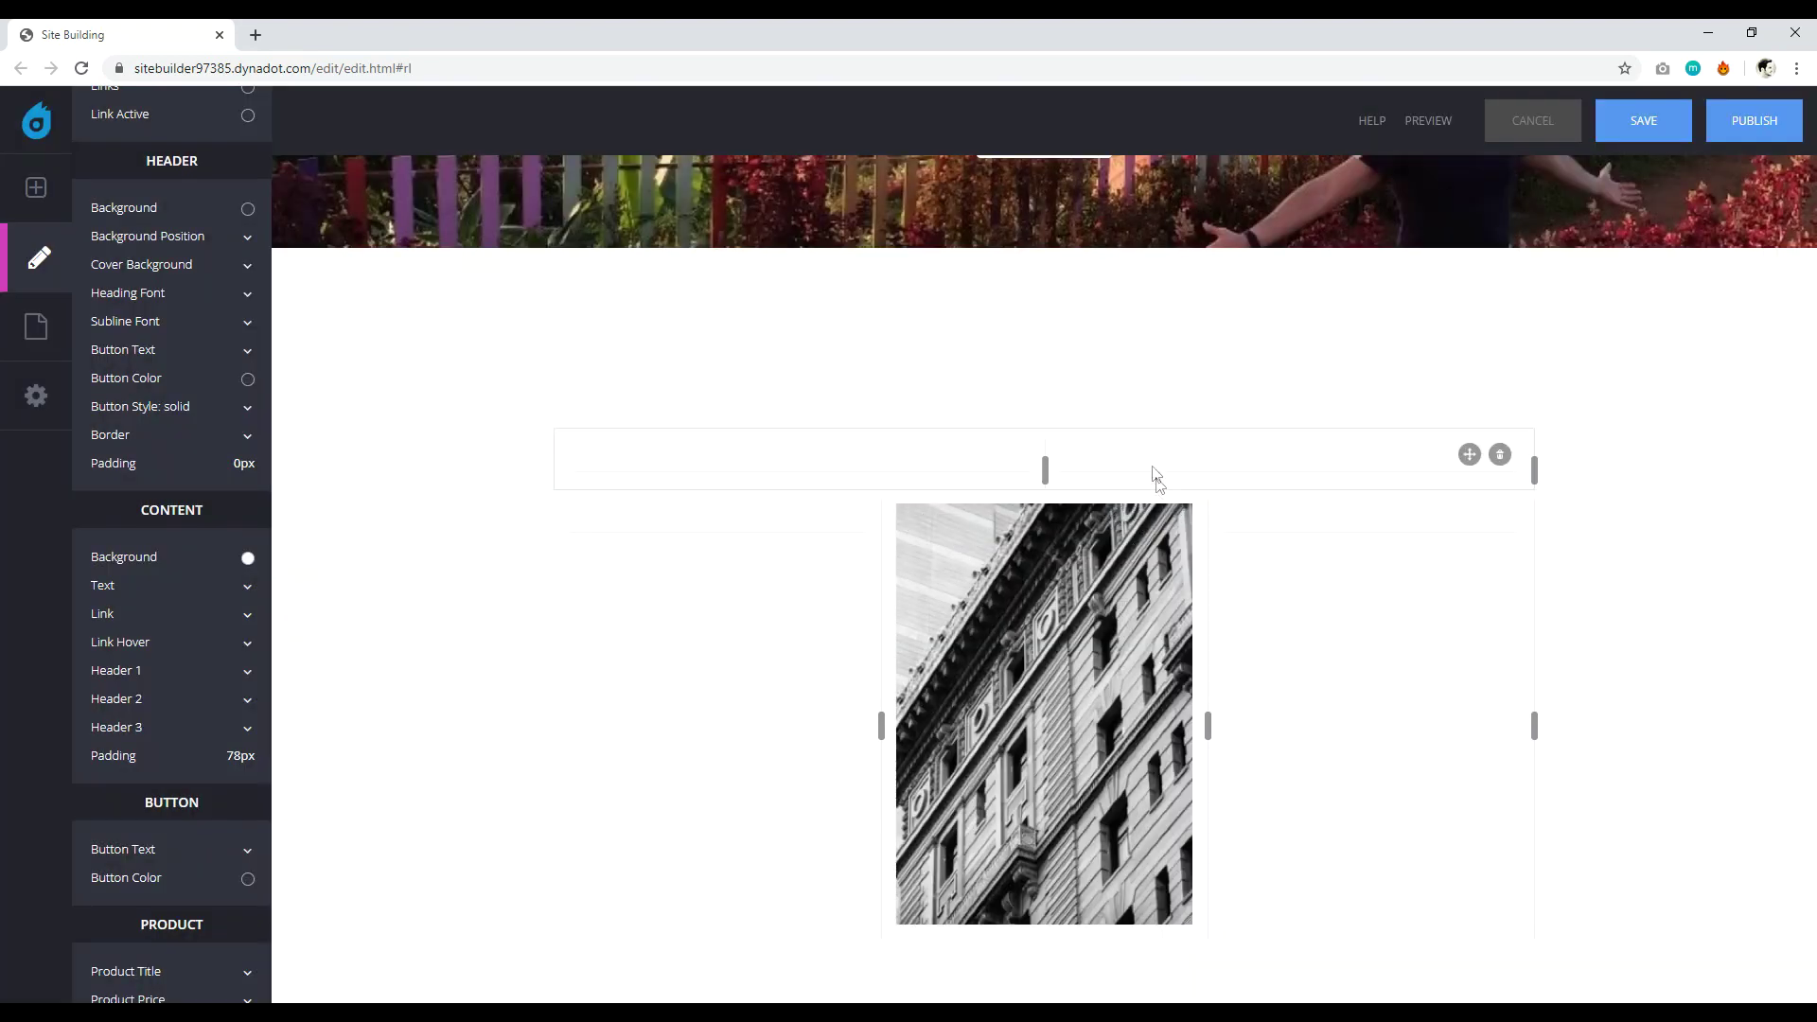
click(1170, 516)
click(977, 702)
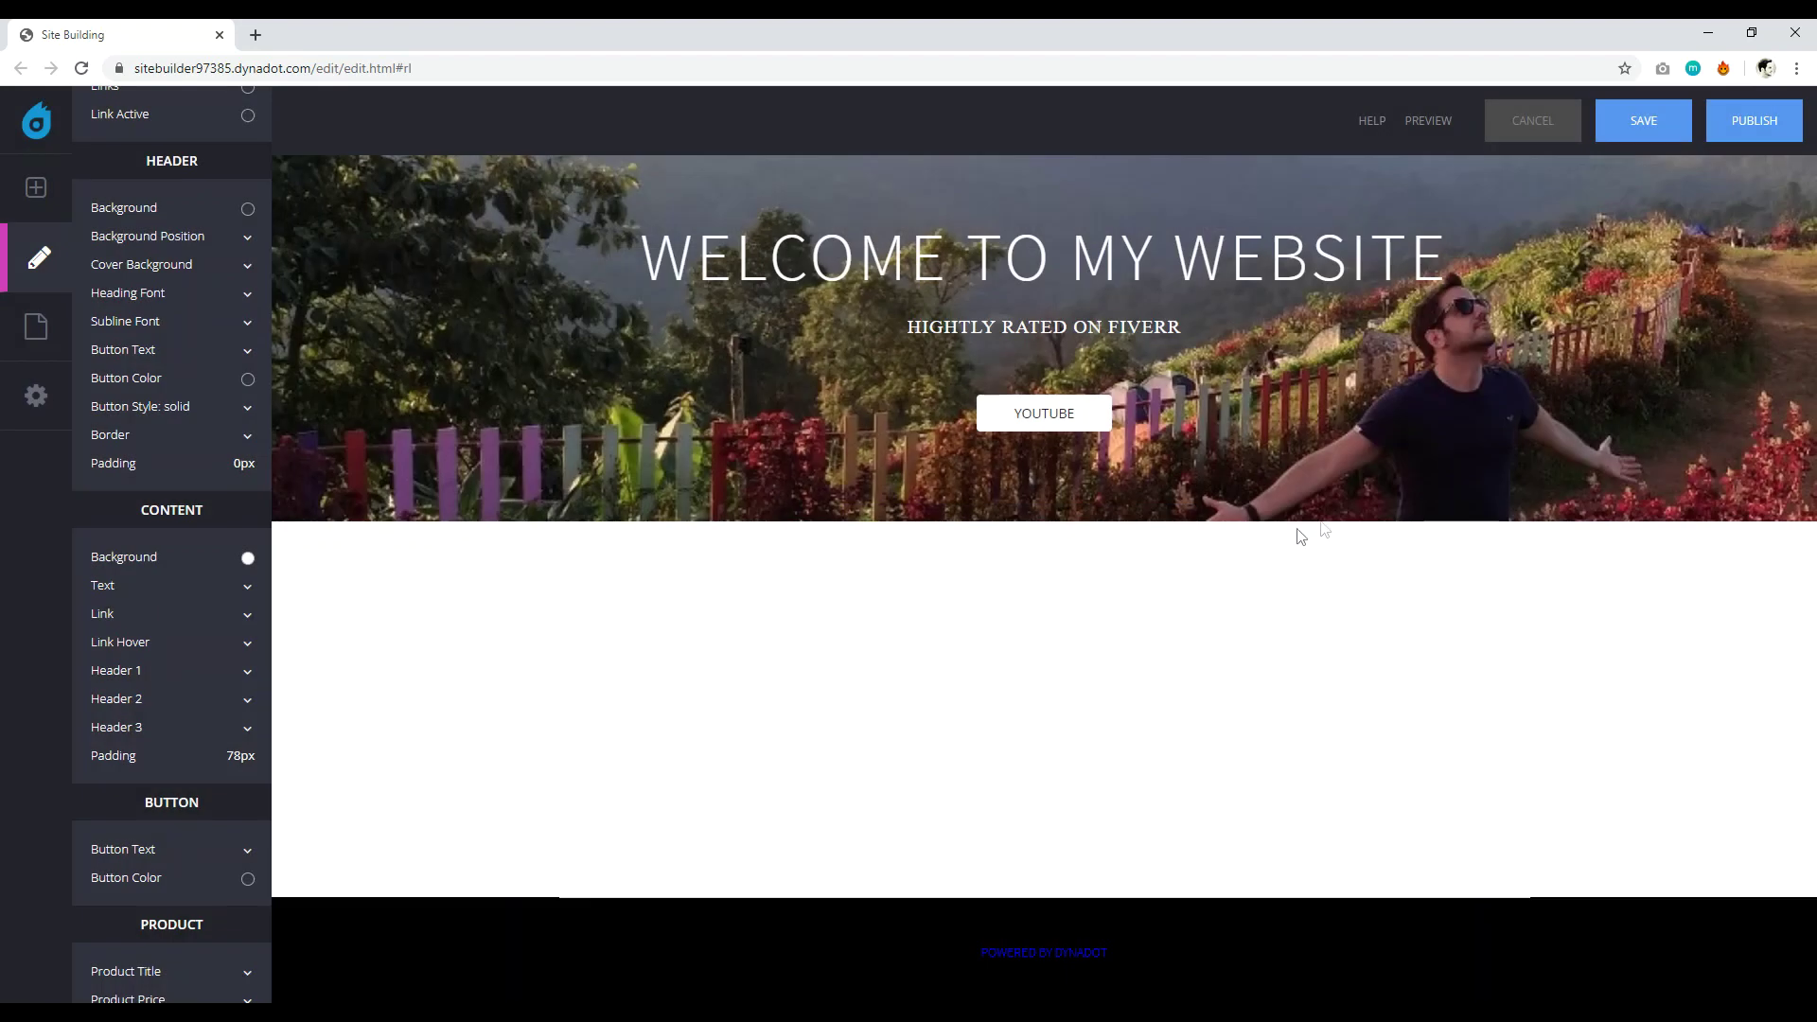
click(1499, 606)
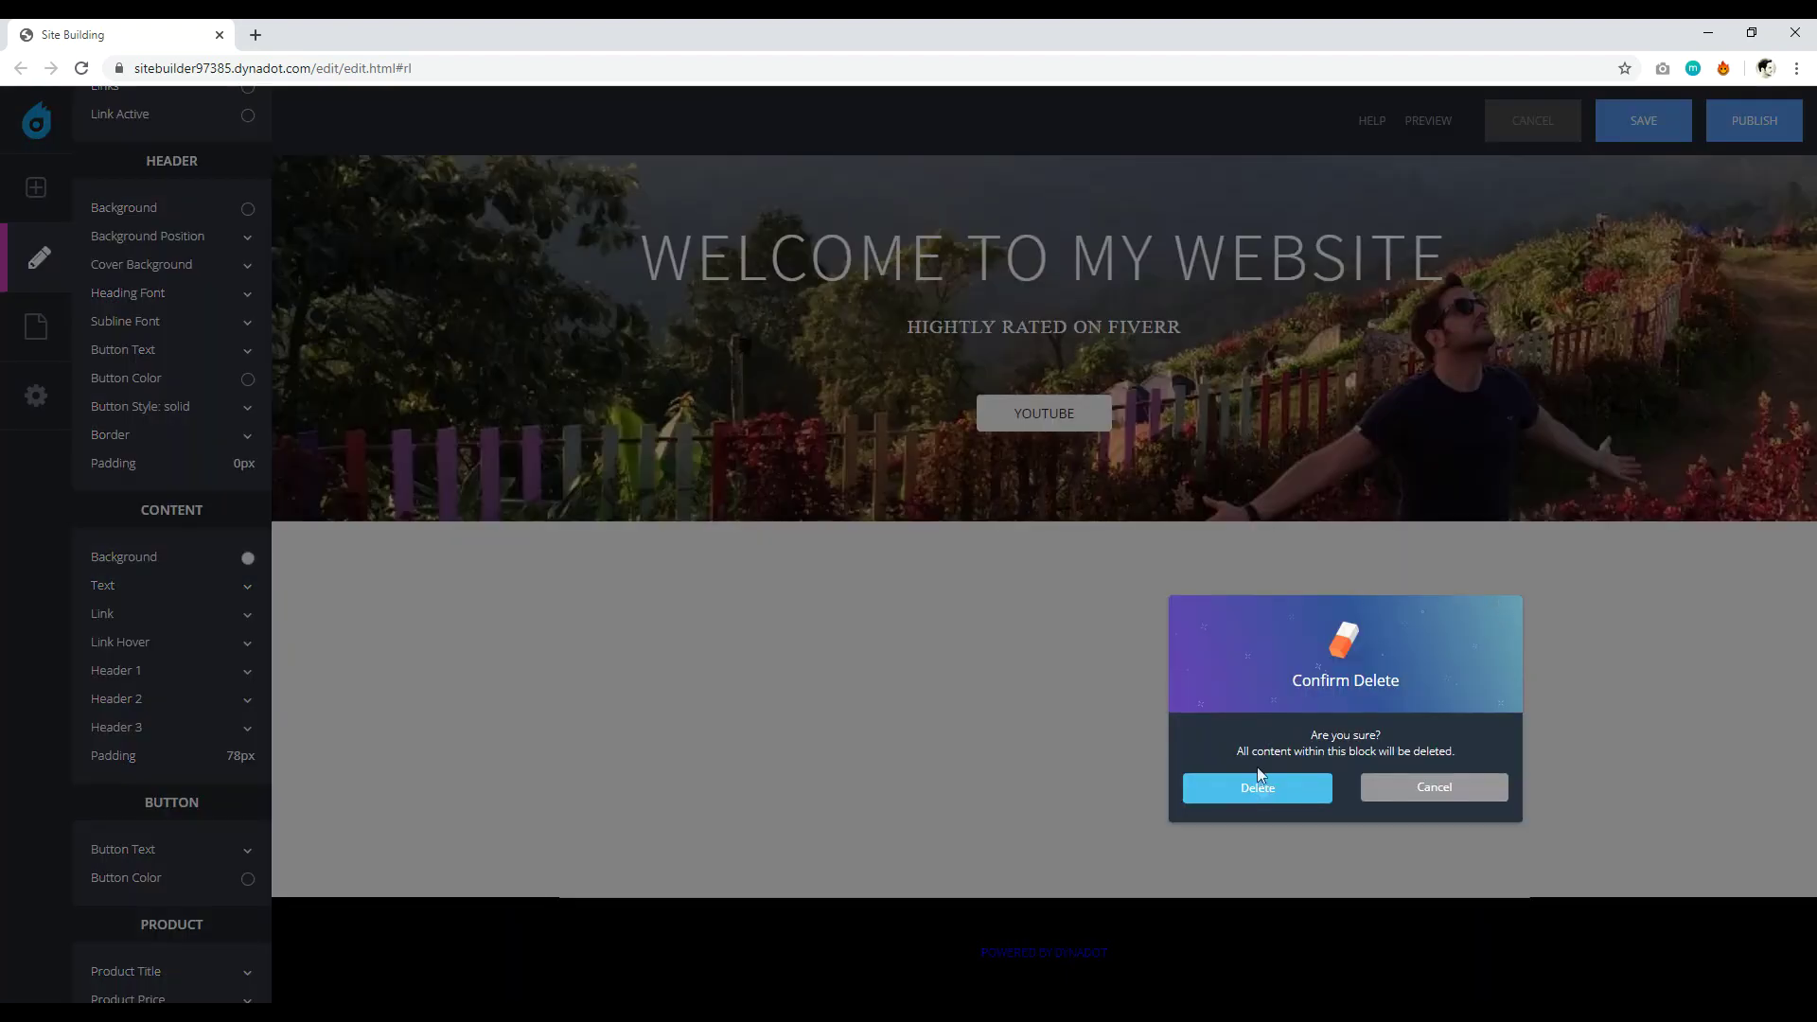
click(1258, 786)
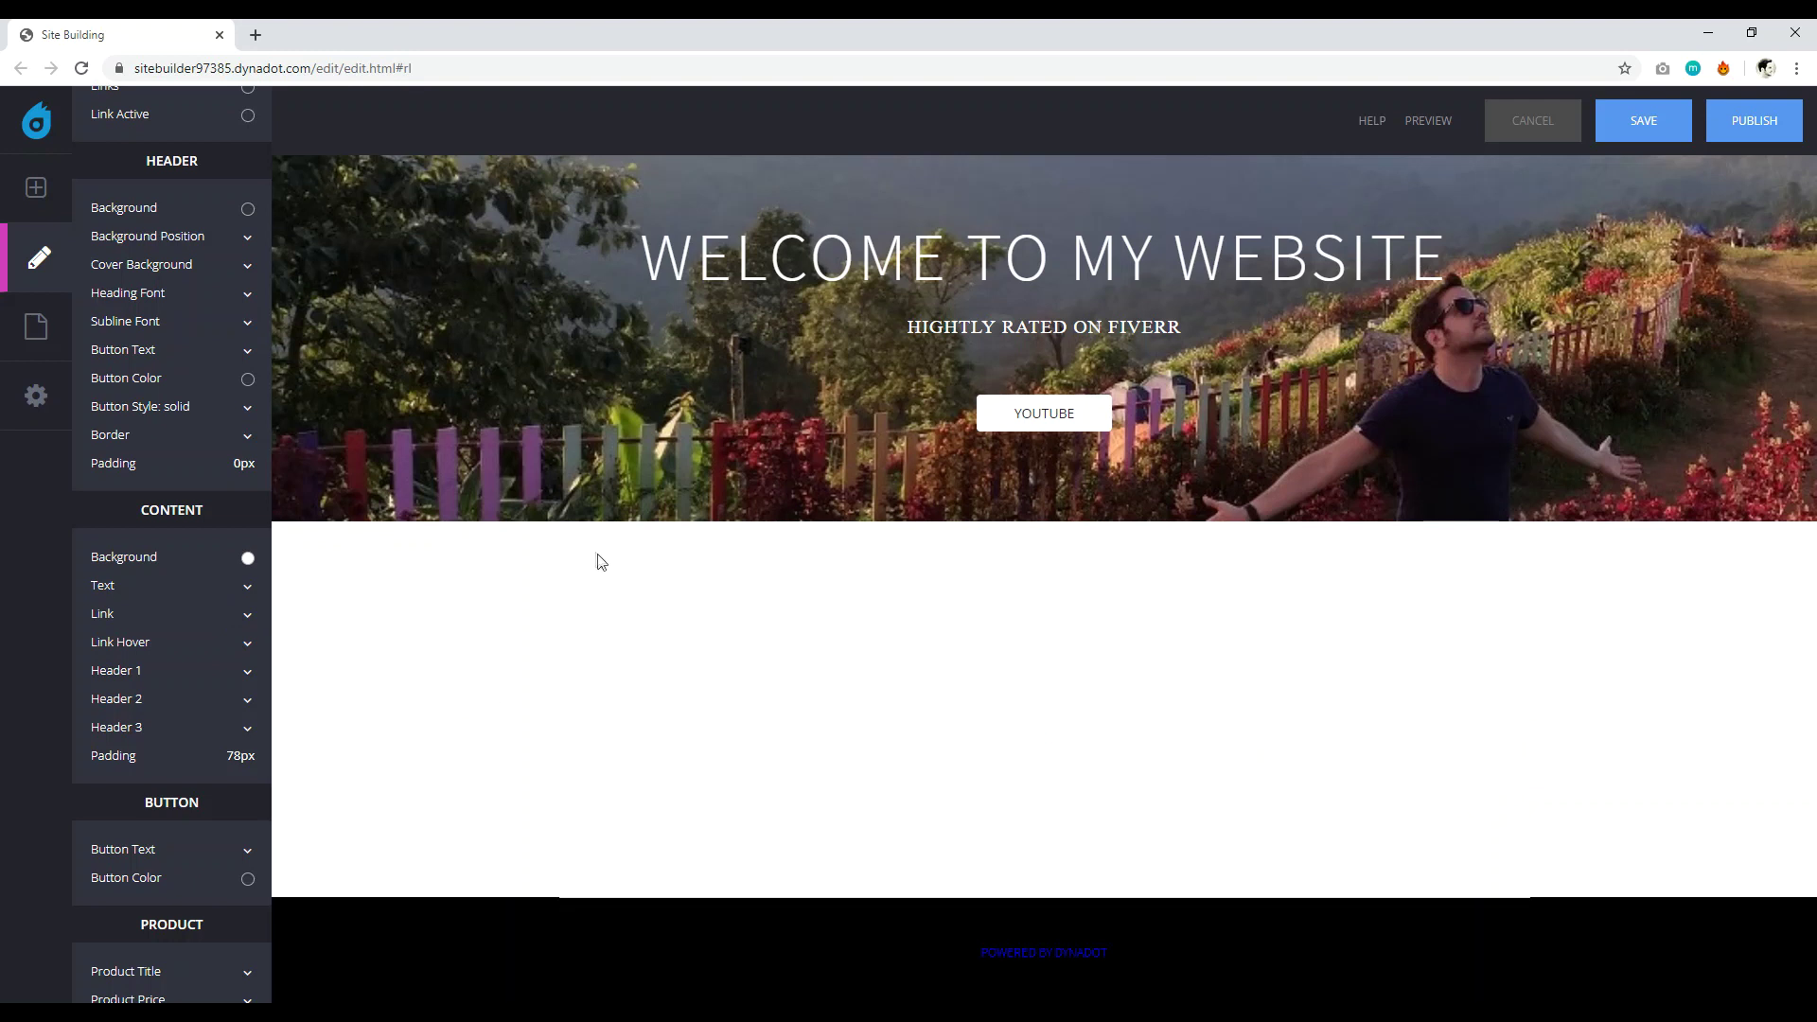
scroll(598, 562, up, 2)
click(35, 188)
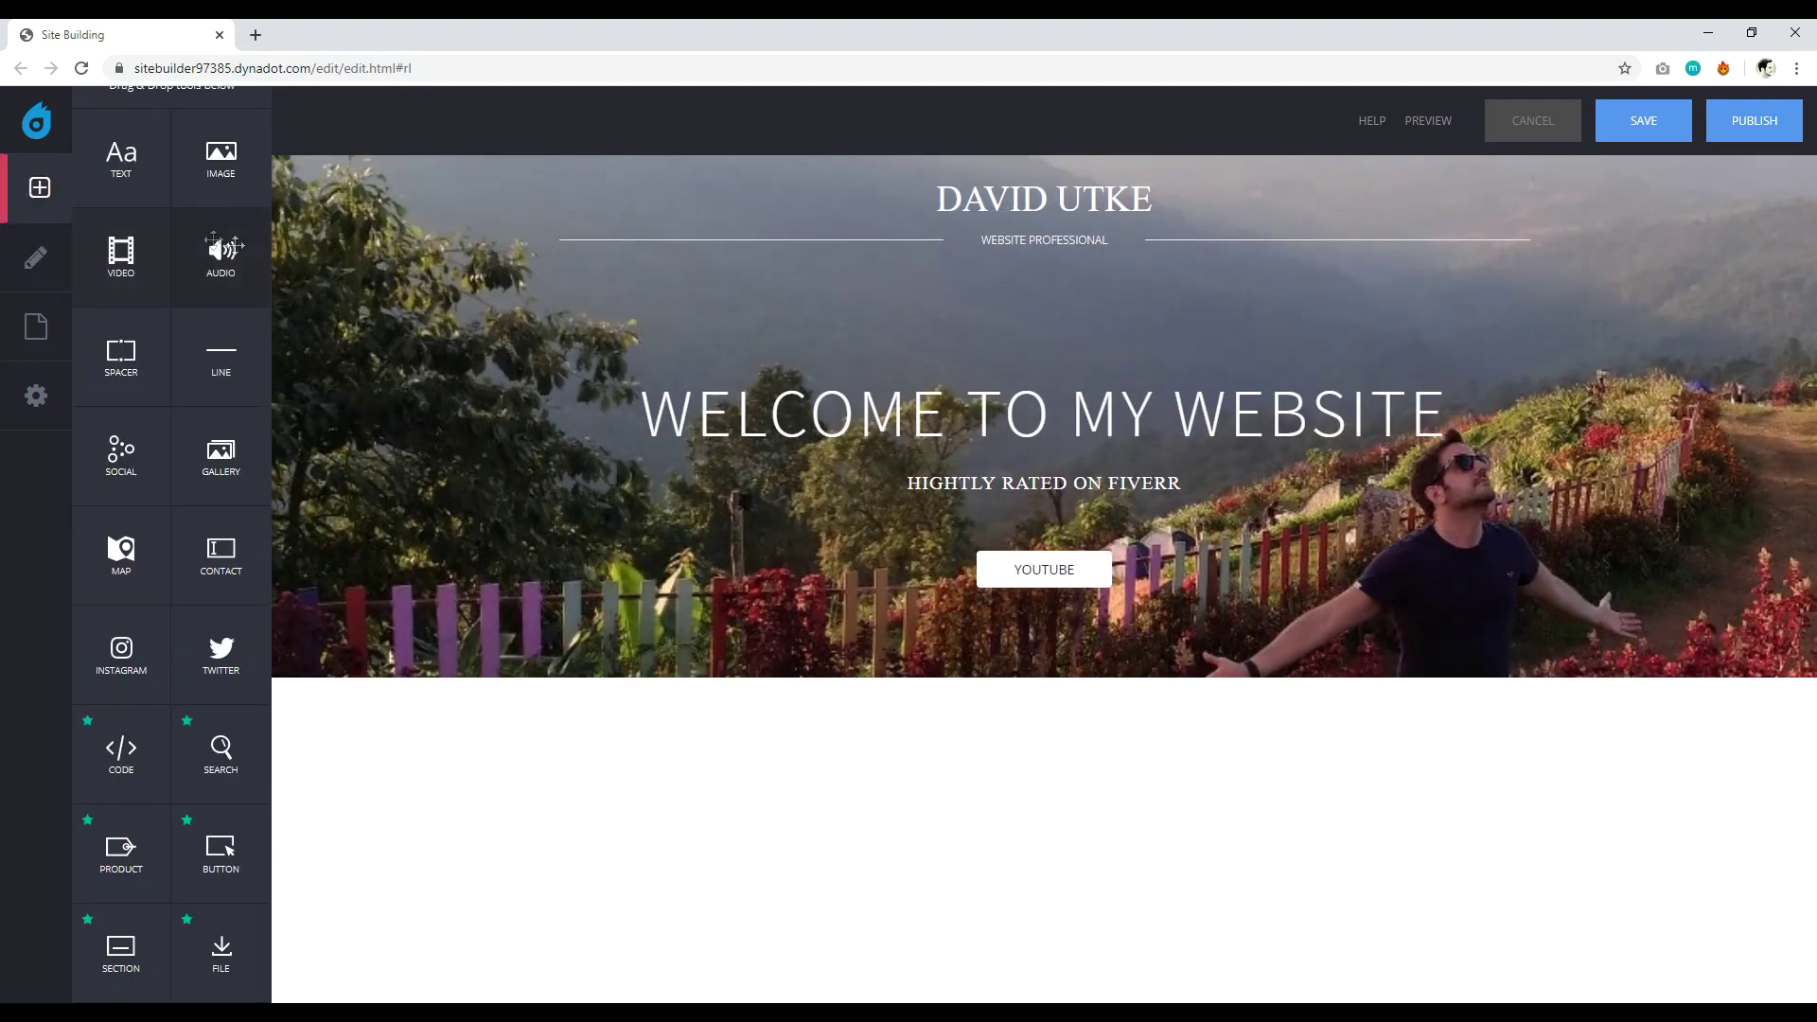
Add an image block with the four-photo file below the header, shrunk to about half width.
drag(218, 165, 811, 848)
click(731, 481)
click(674, 506)
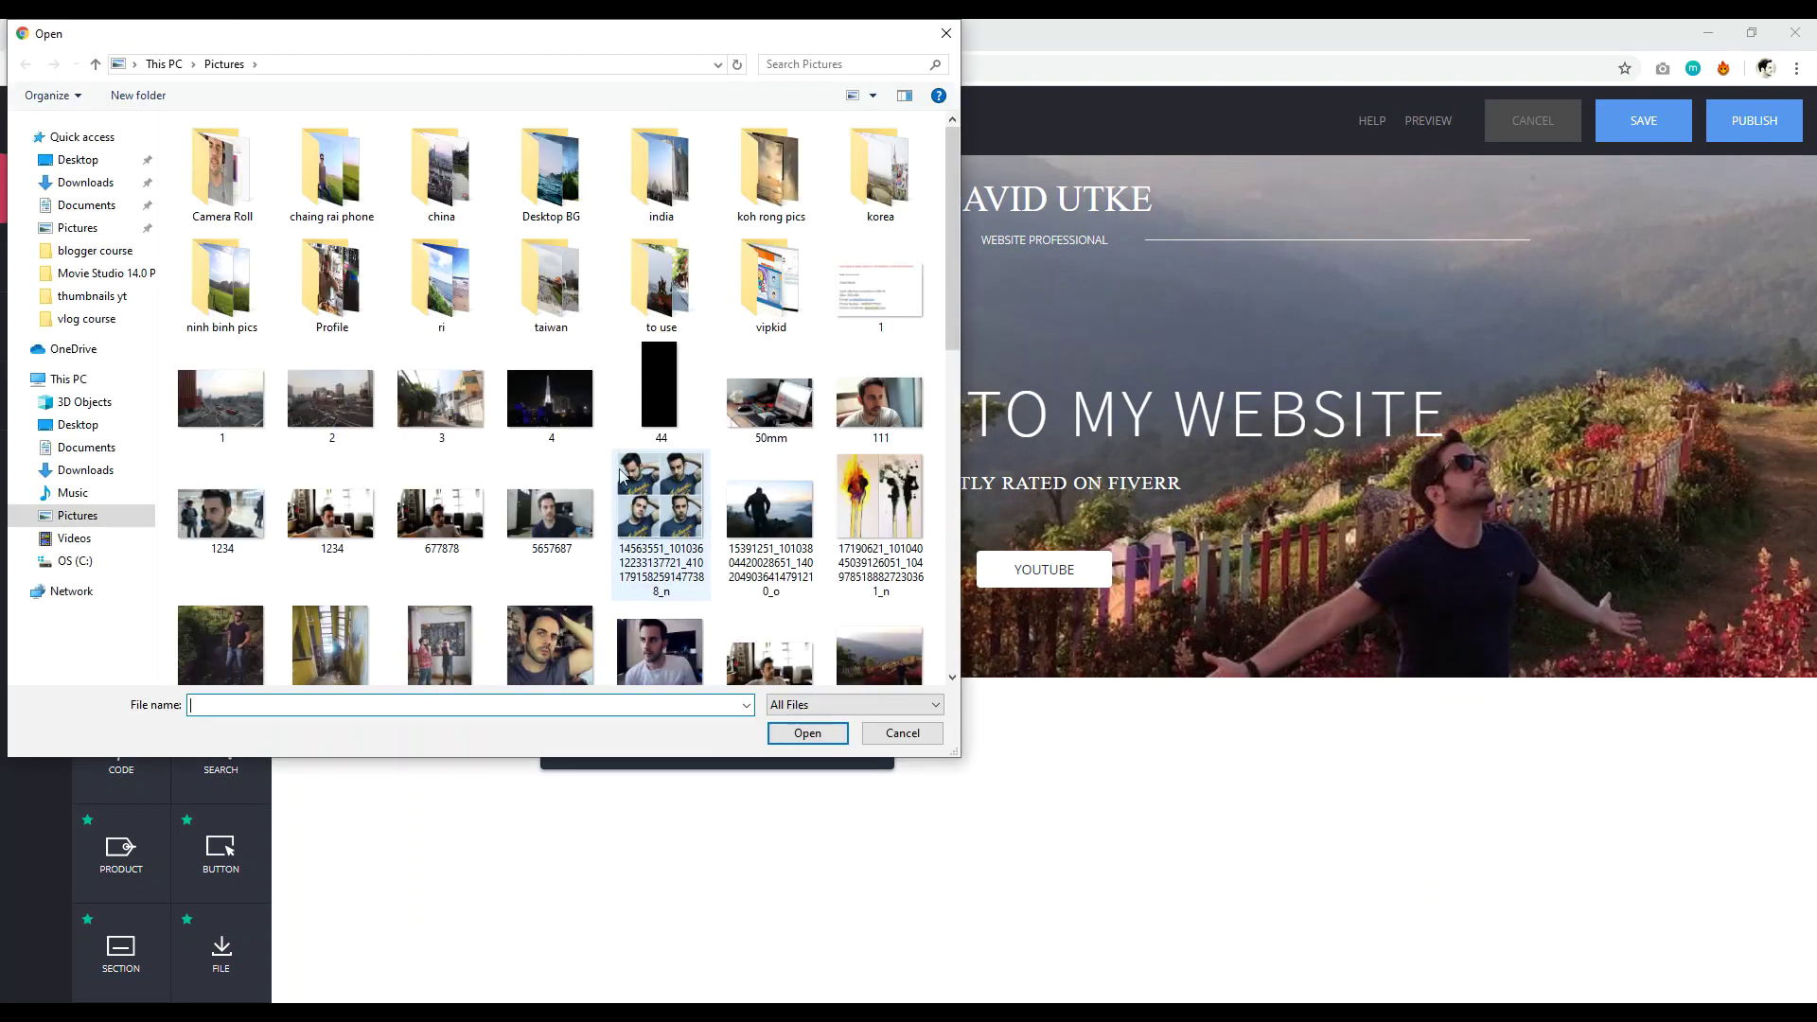
click(807, 733)
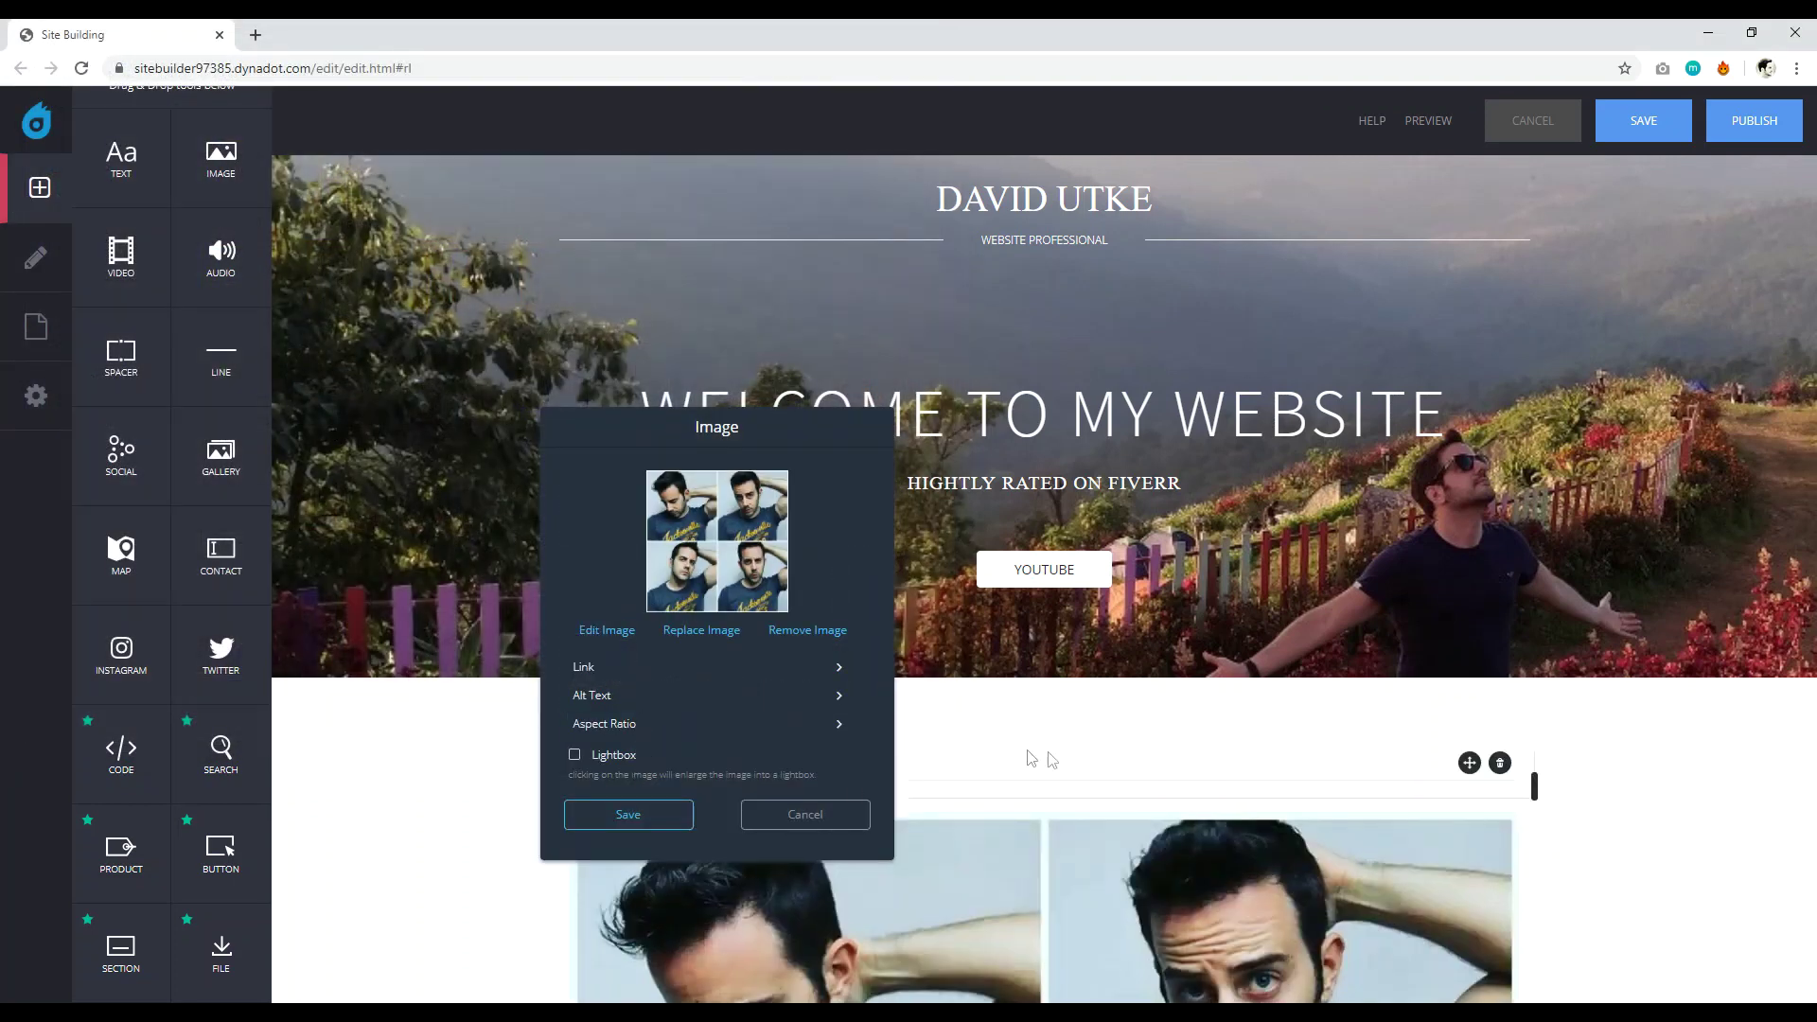
click(623, 820)
scroll(1533, 823, down, 5)
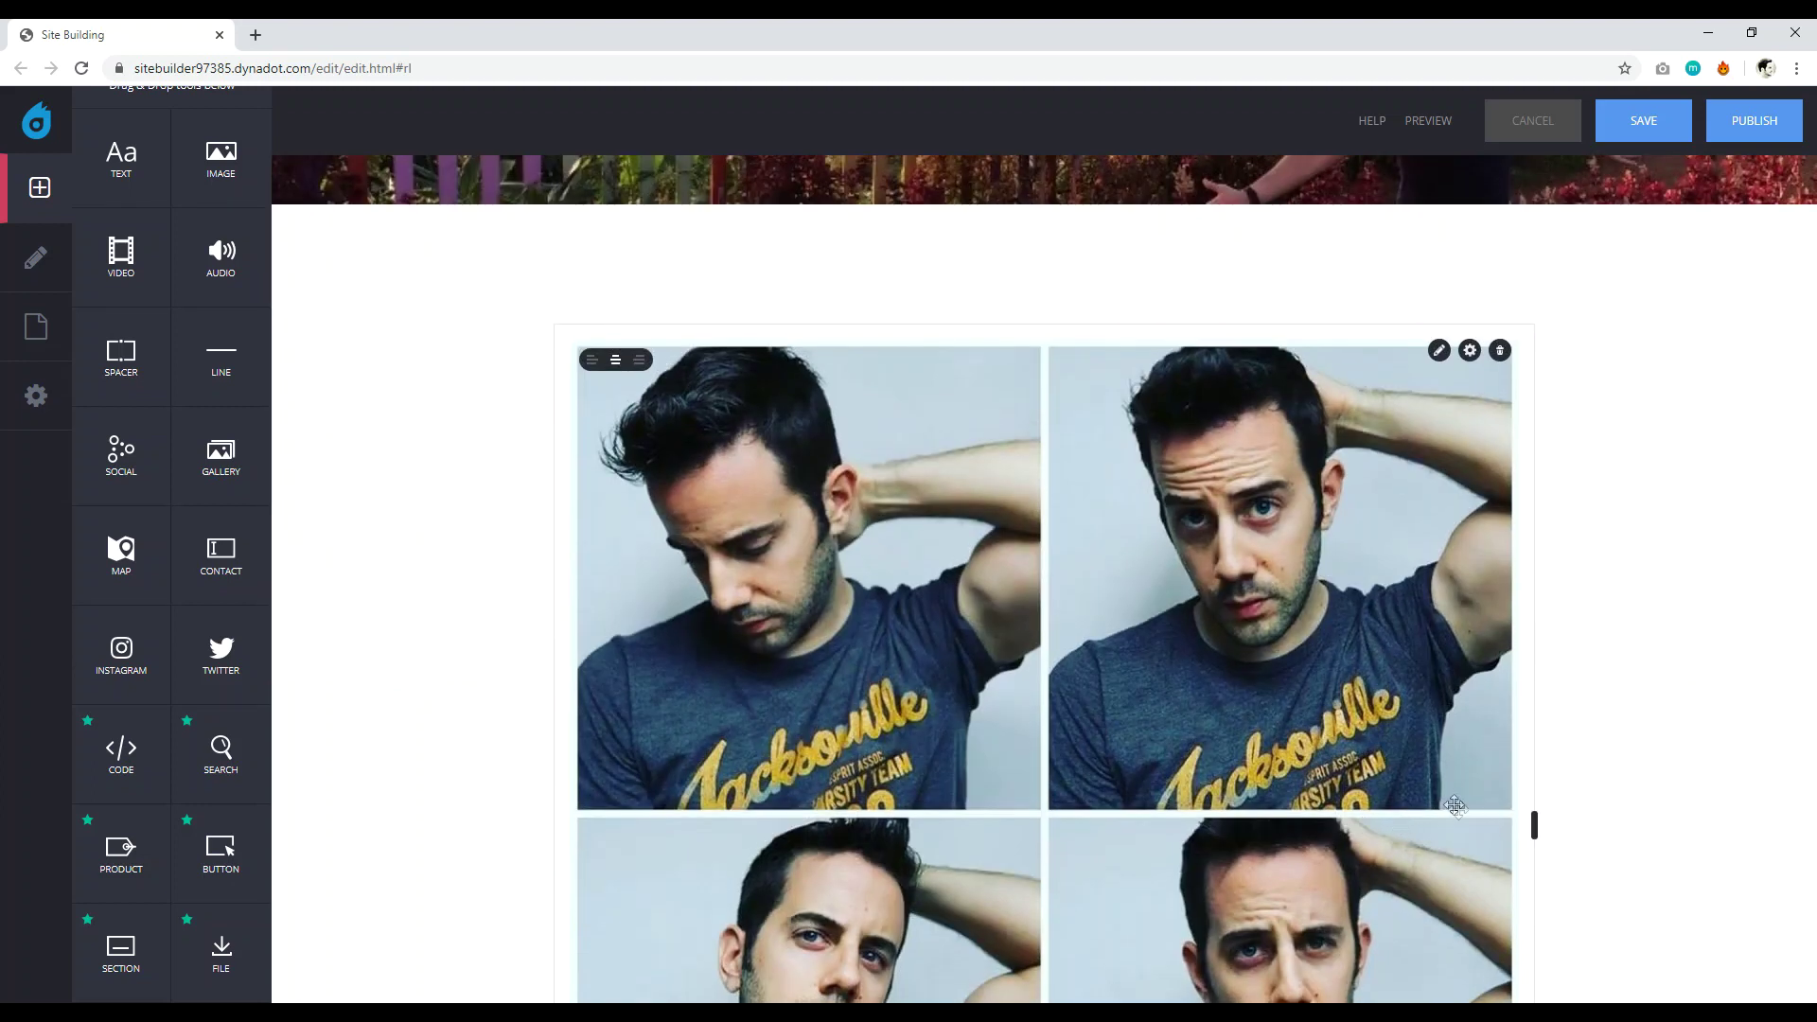
drag(1509, 822, 1005, 670)
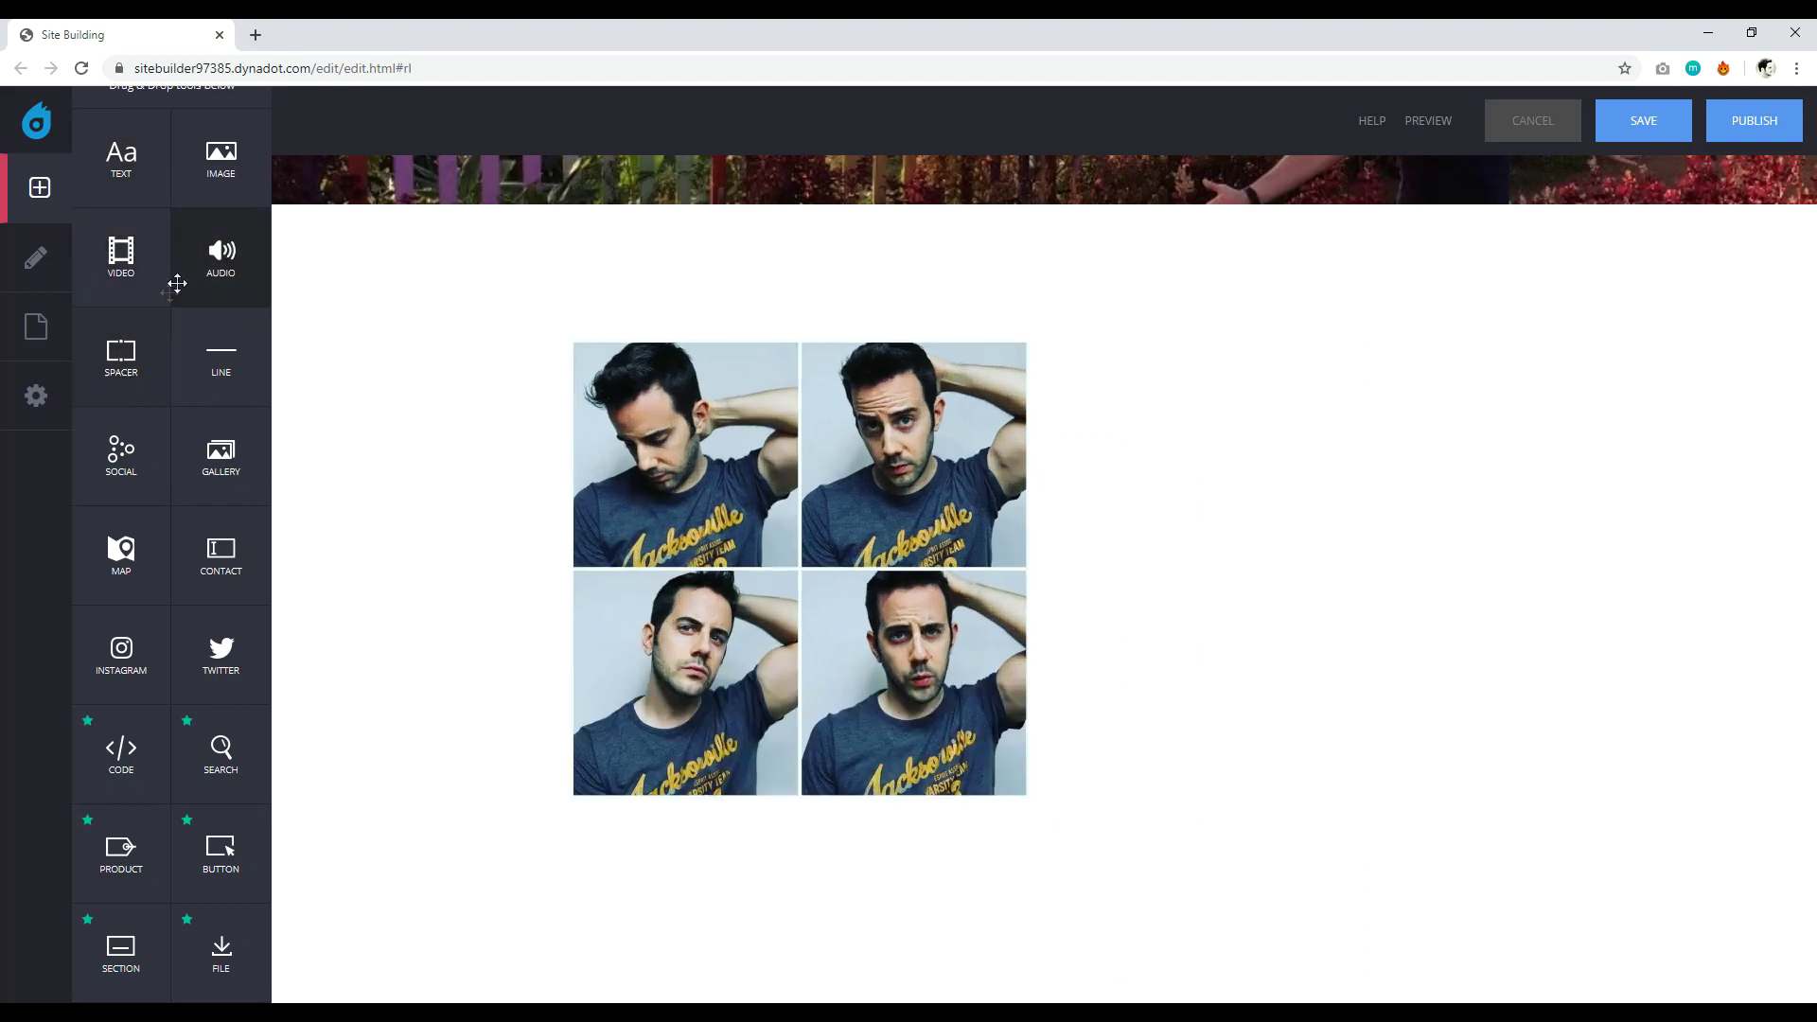
scroll(278, 468, up, 3)
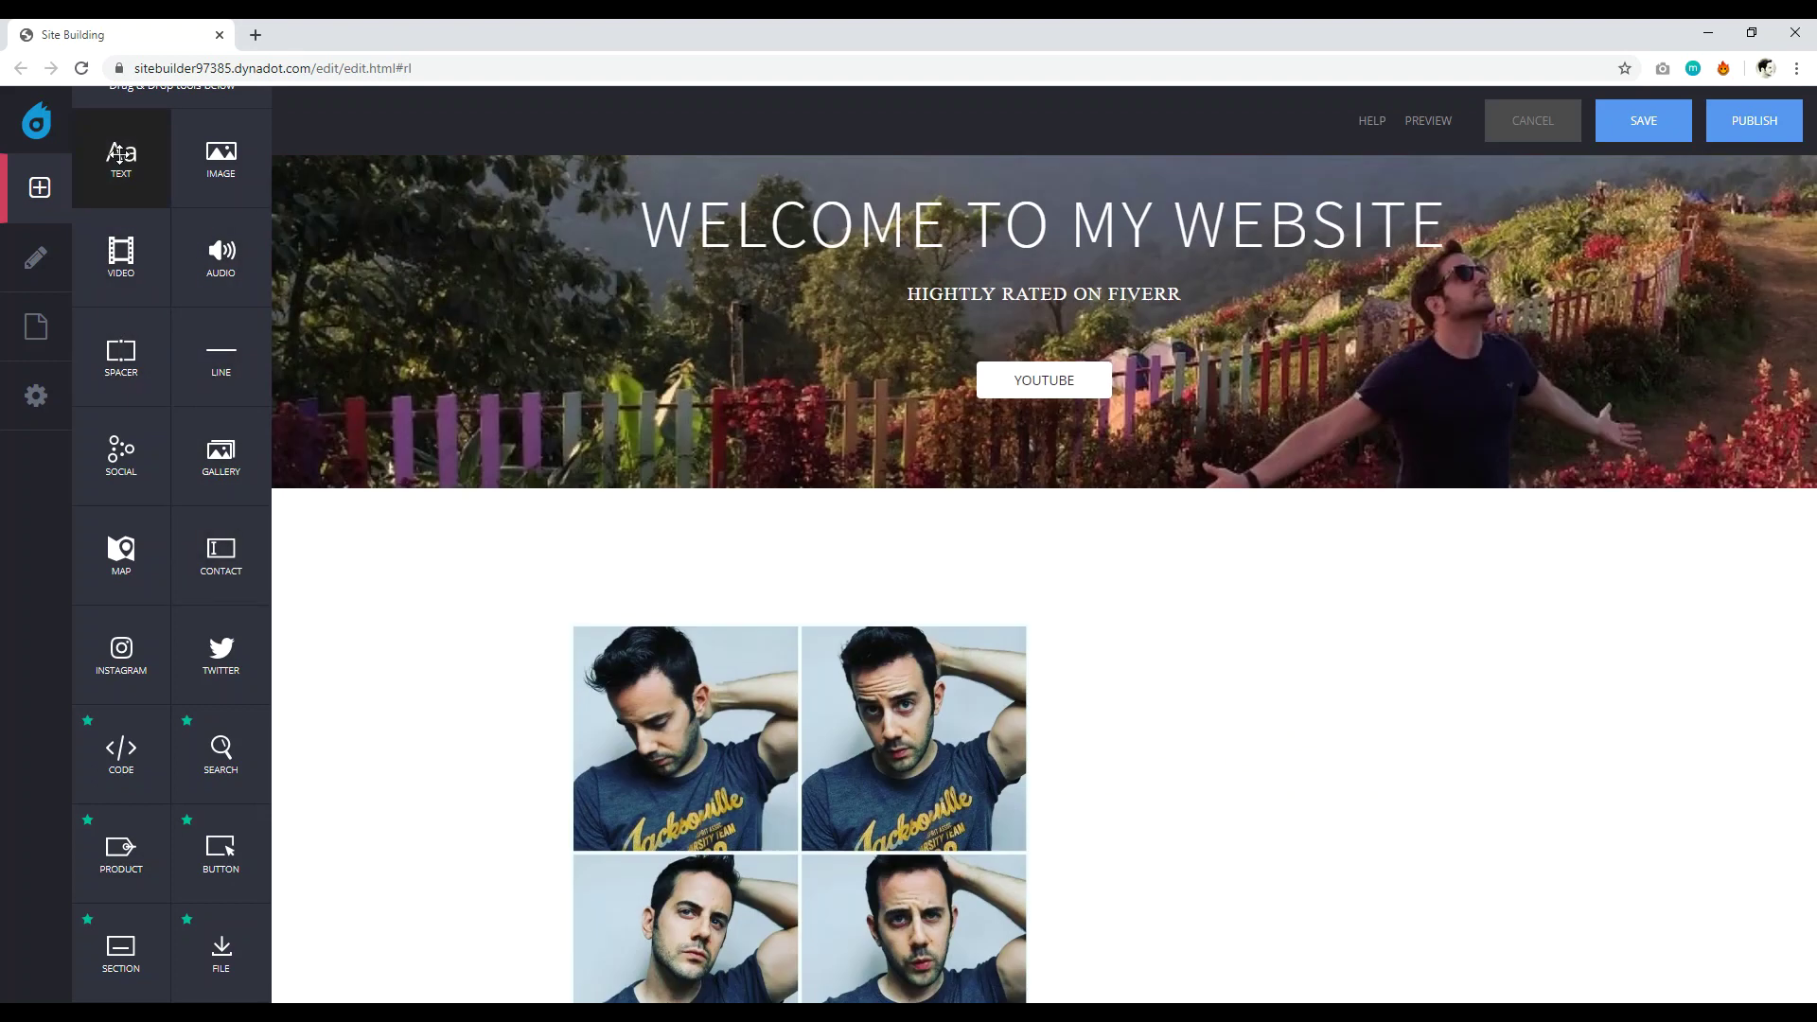
Place a Text block beside the photo grid and click into its Write Here placeholder.
drag(133, 194, 1238, 834)
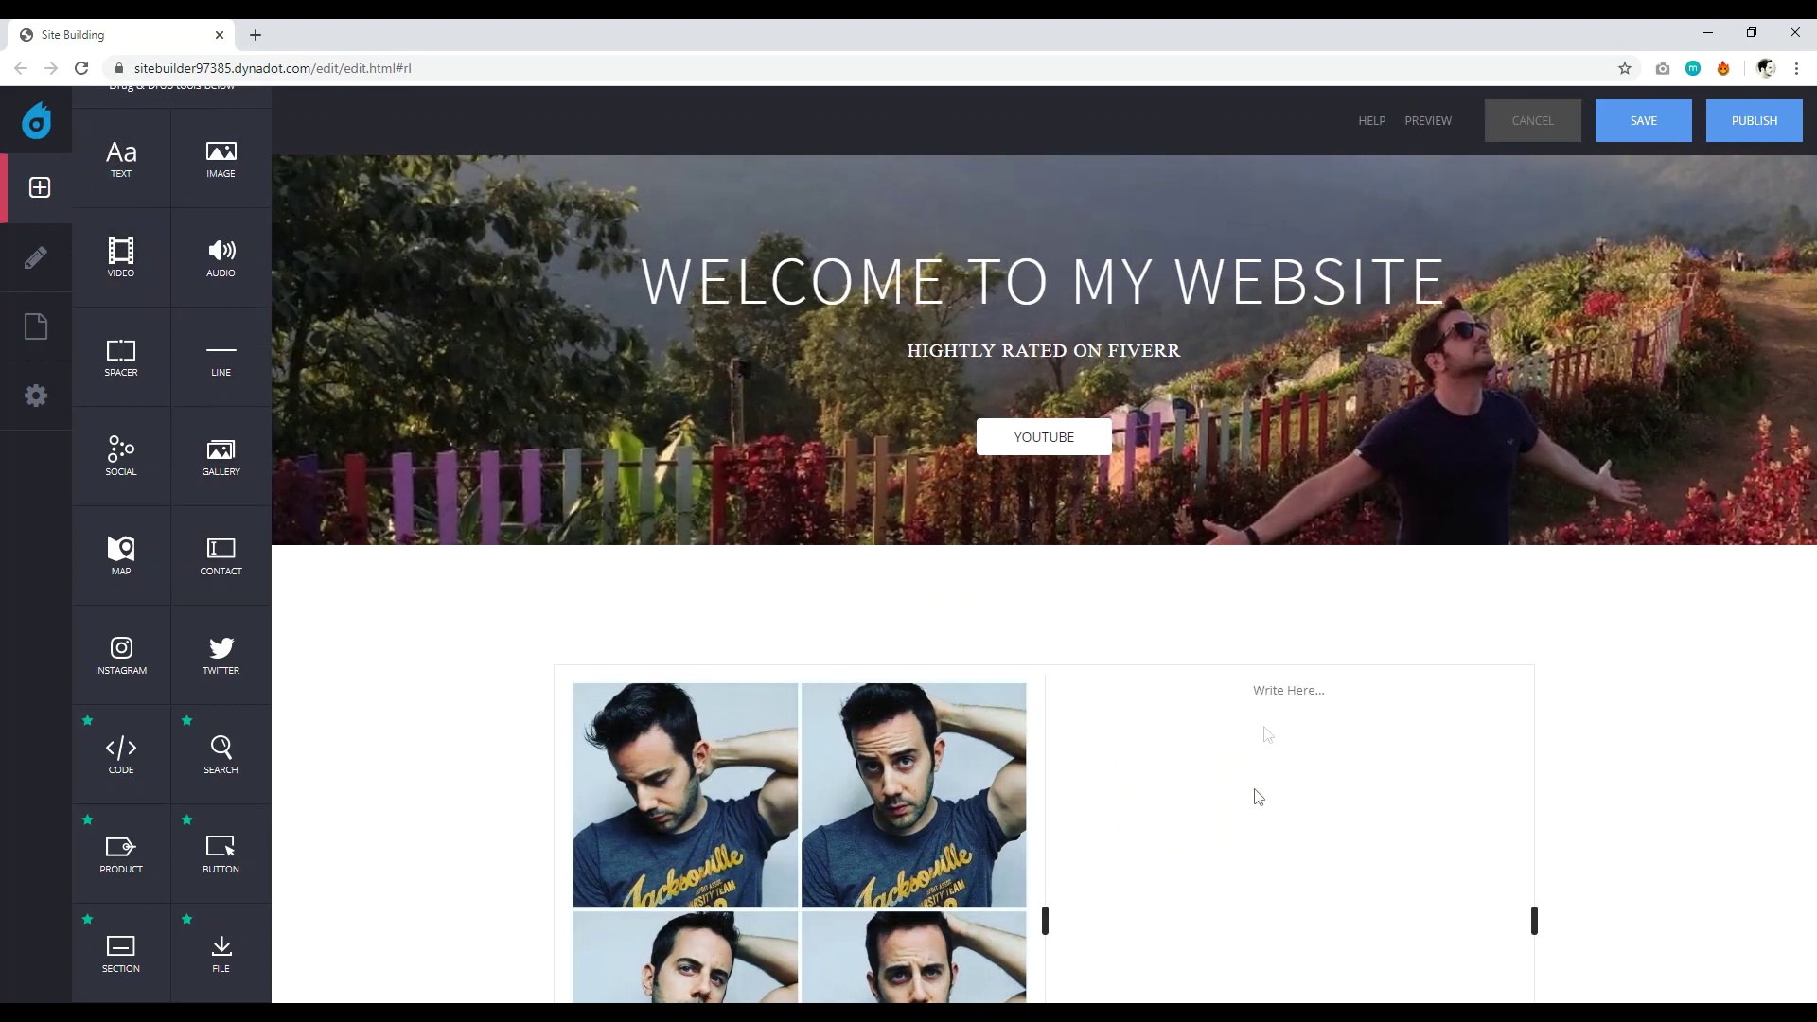
click(1300, 696)
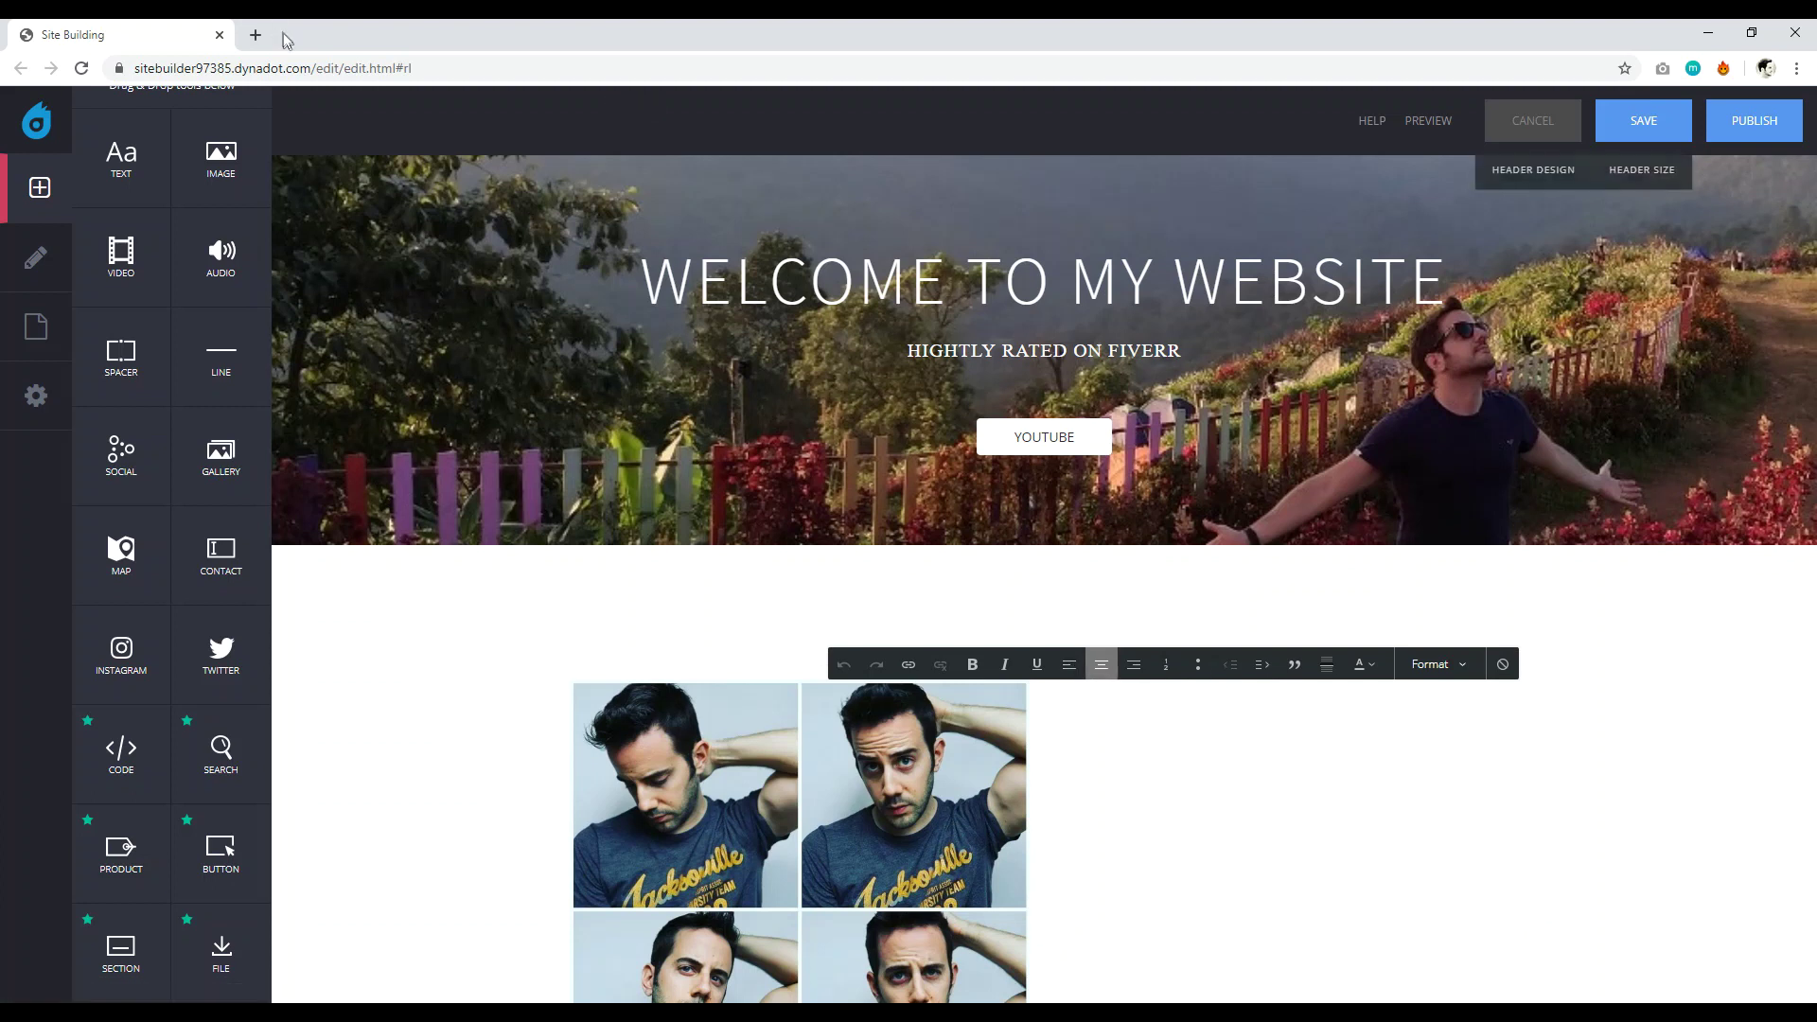
Search 'LIP' in a new tab and copy the first Lorem Ipsum Generator paragraph.
click(254, 35)
text(LIP)
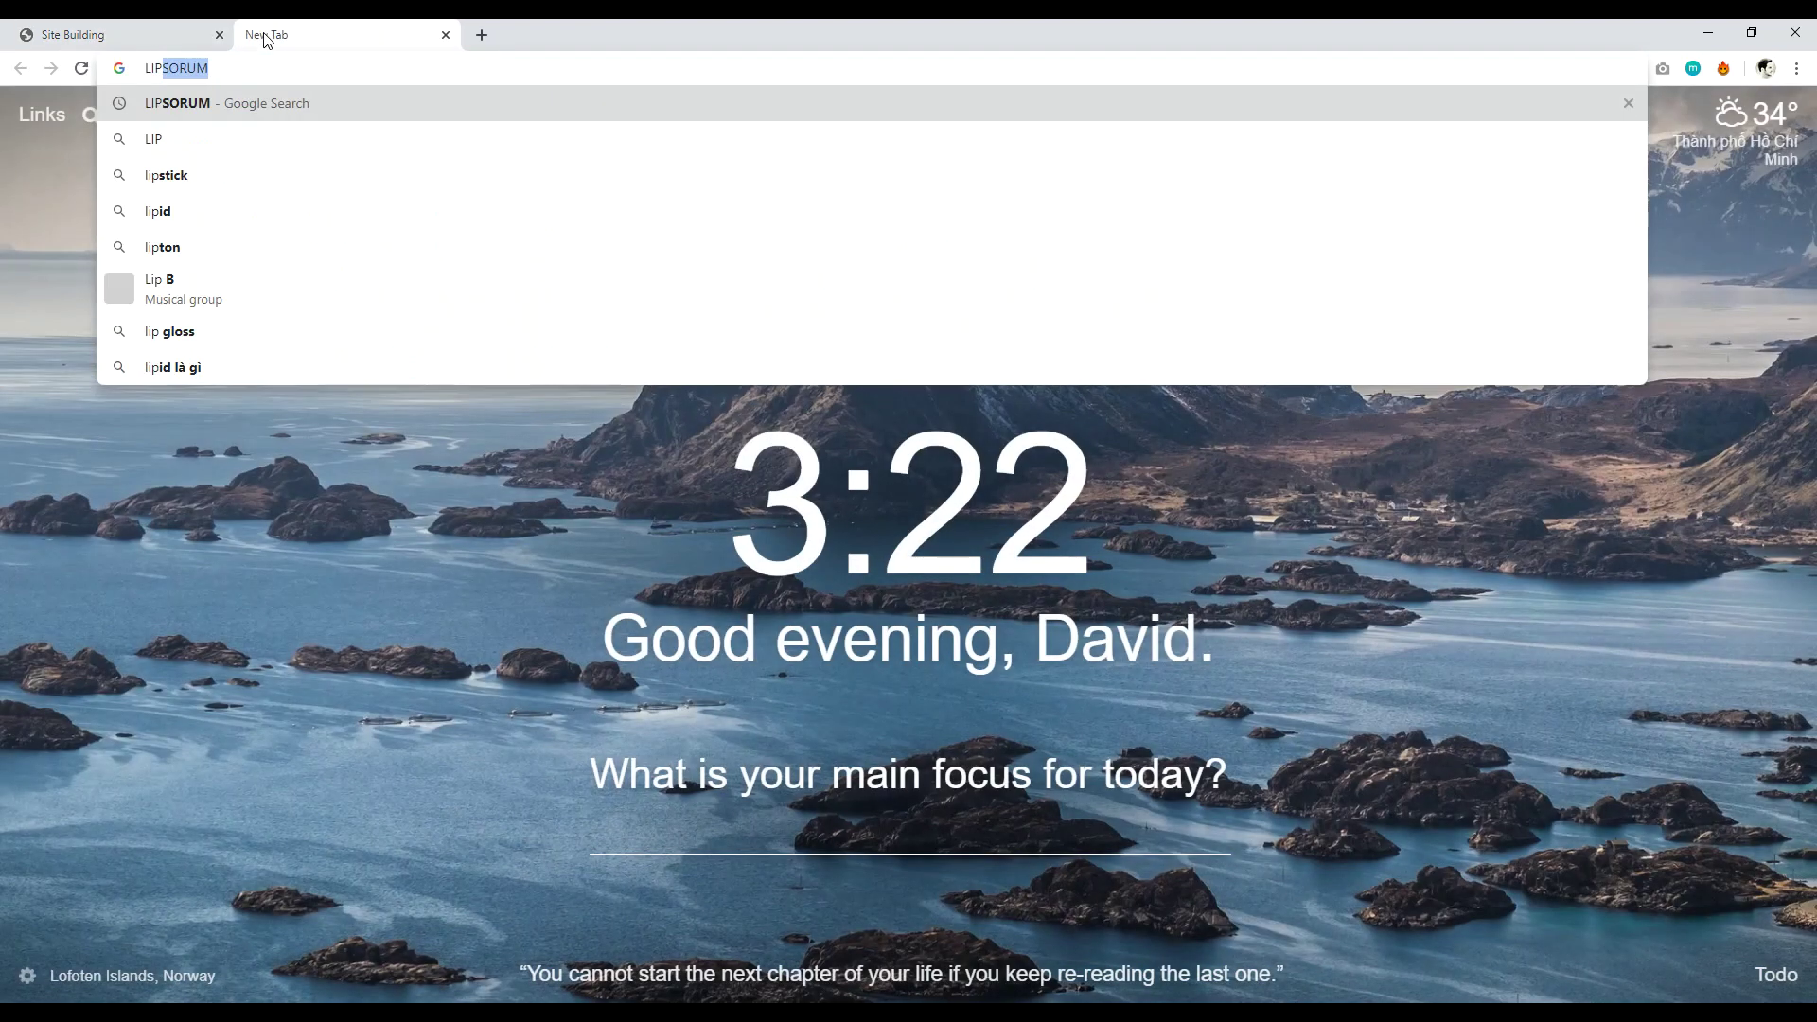
key(Return)
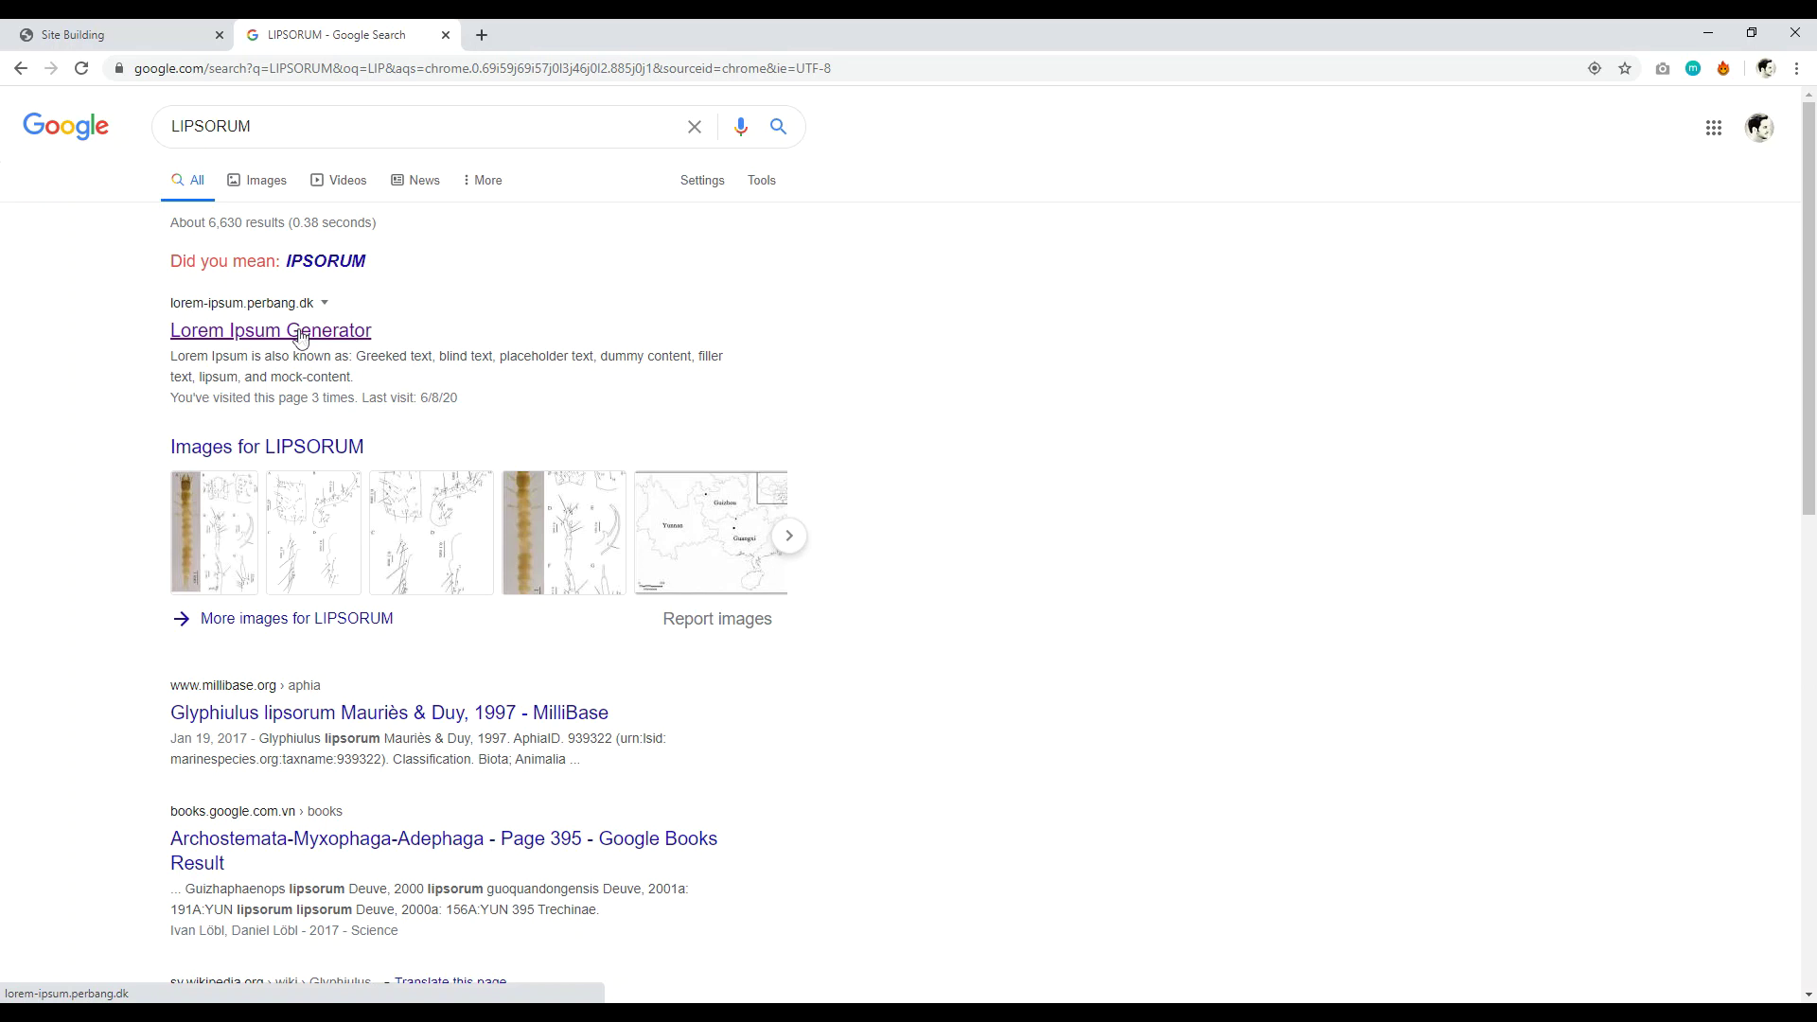
click(301, 331)
drag(993, 644, 731, 560)
key(ctrl+c)
right_click(805, 584)
click(854, 605)
click(113, 34)
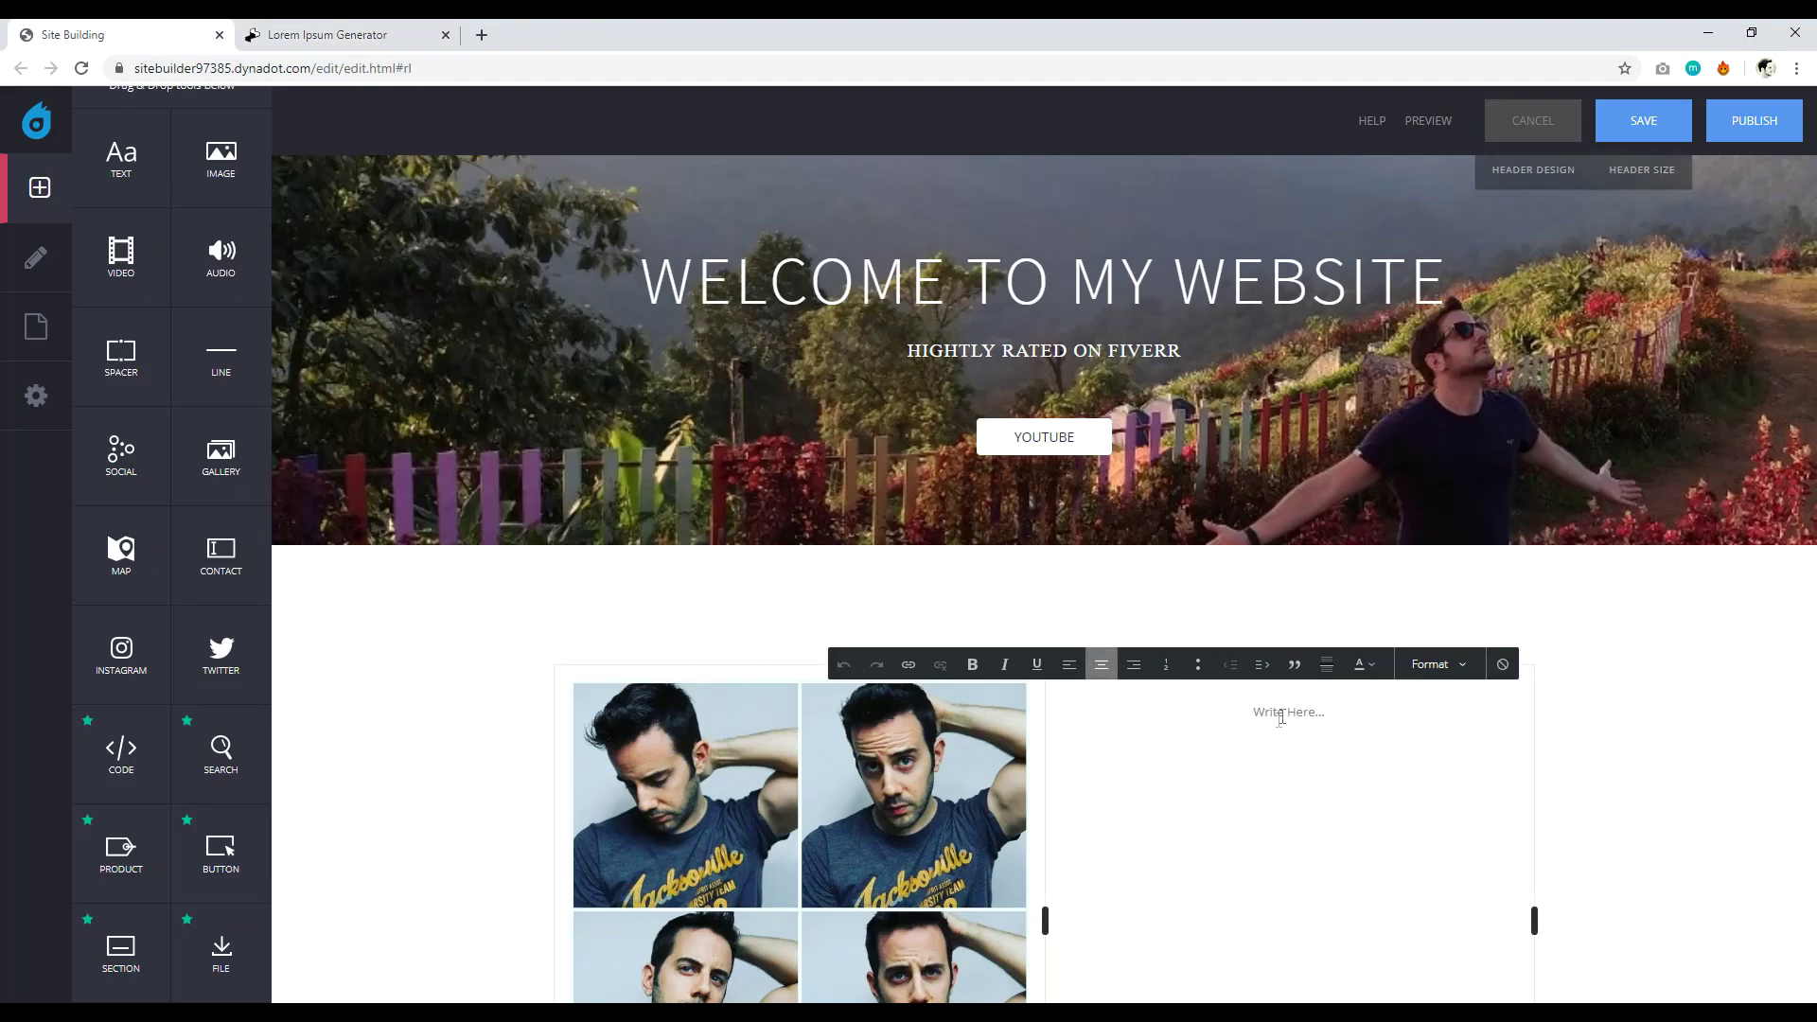
Paste the copied Lorem ipsum paragraph into the text box and left-align it.
click(1282, 717)
right_click(1281, 716)
click(1325, 518)
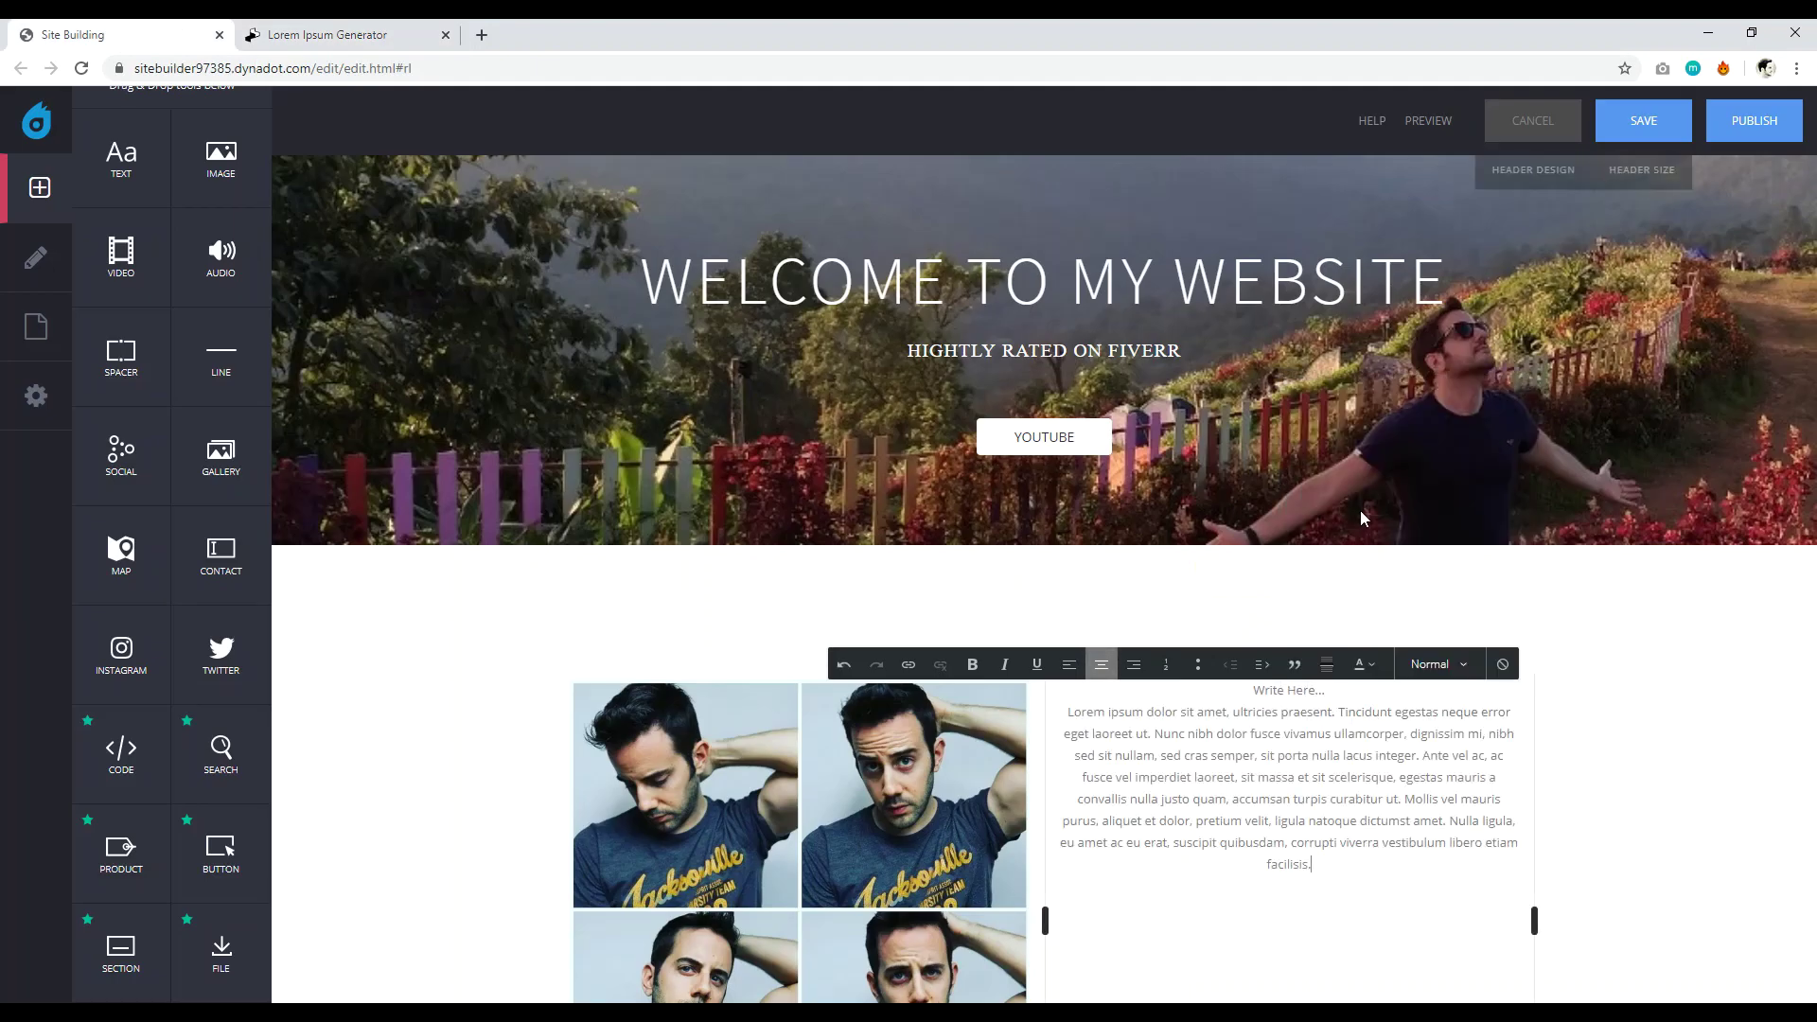
drag(1338, 861, 1084, 693)
click(1069, 664)
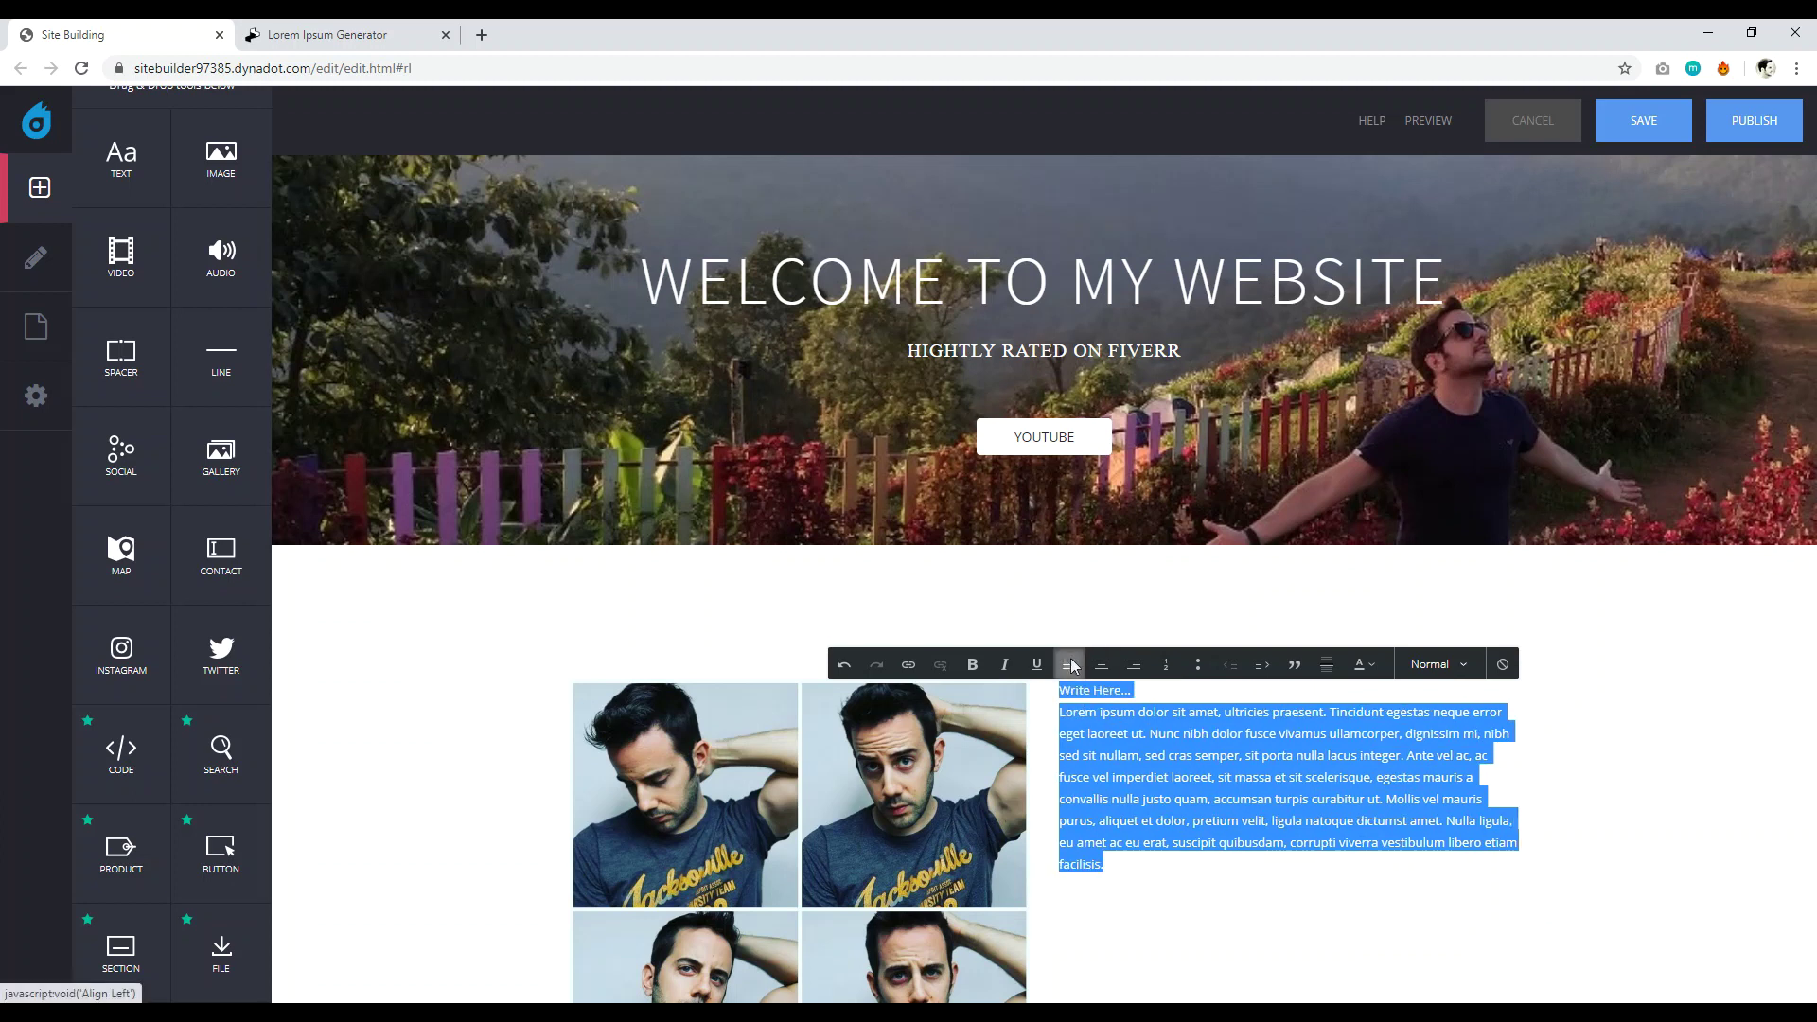
click(1171, 777)
Put 'Write Here...' on its own line as a Heading 2 above the paragraph.
key(Return)
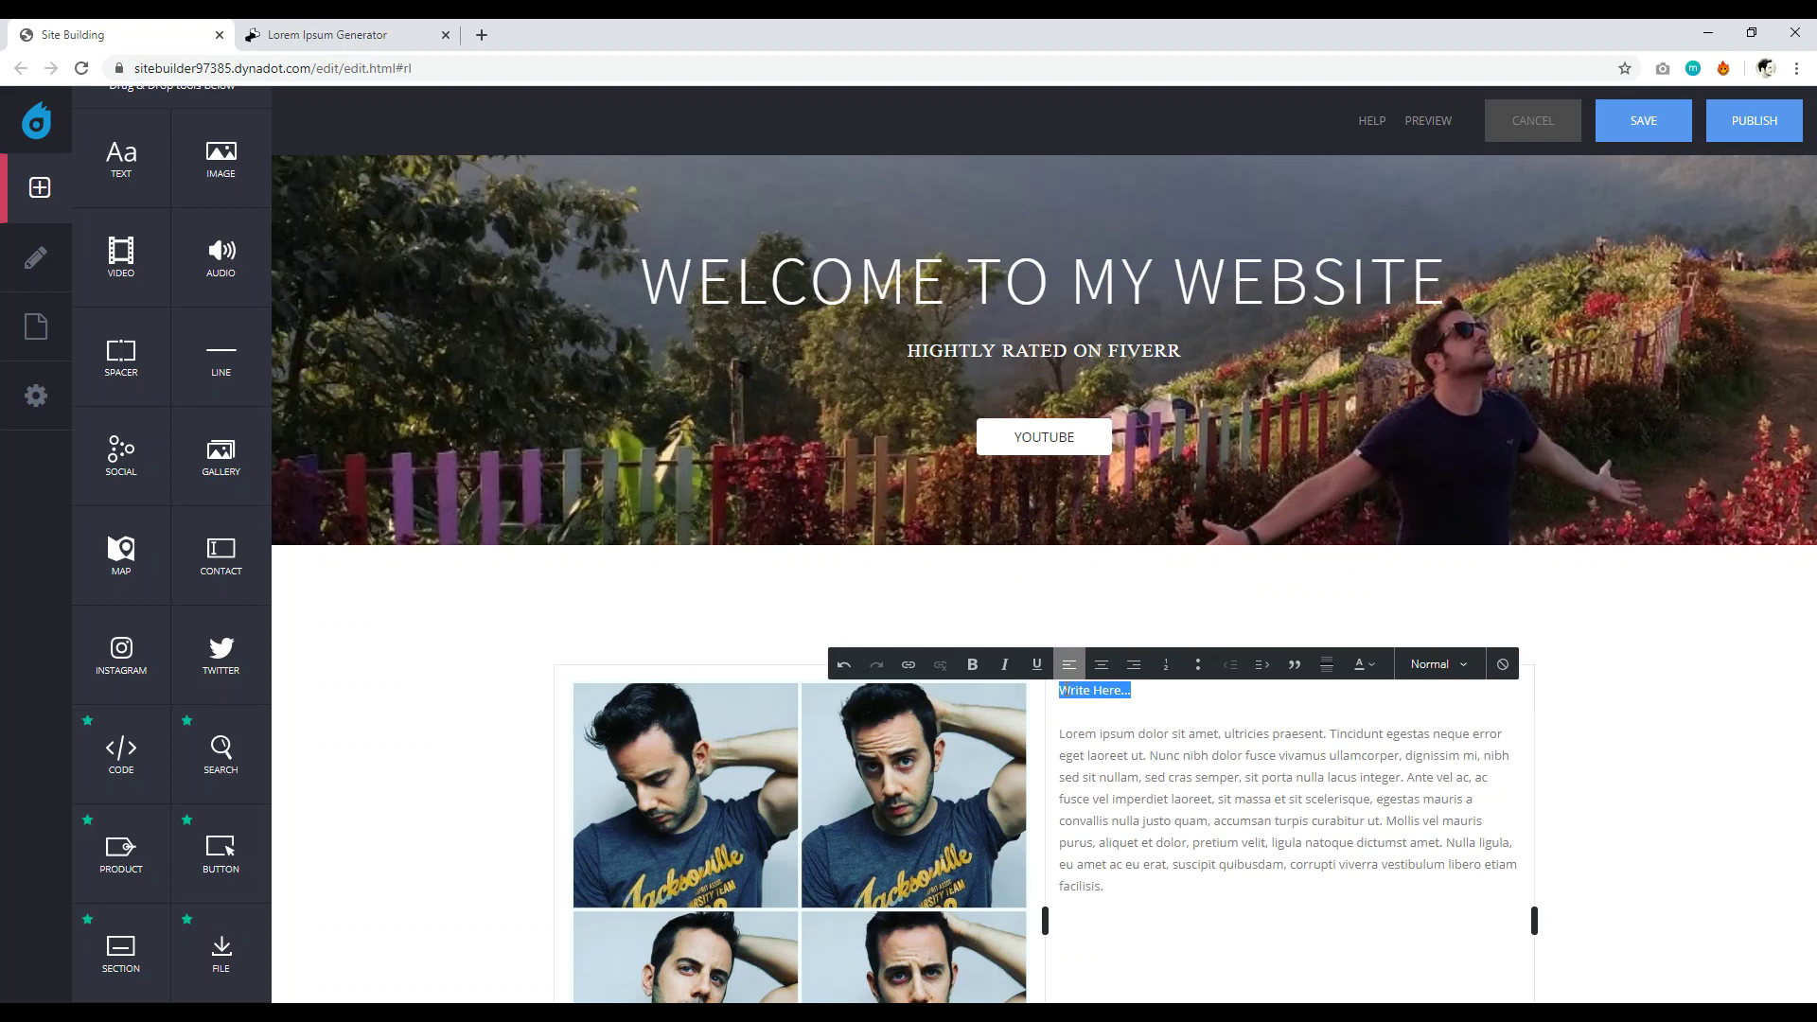
click(1361, 670)
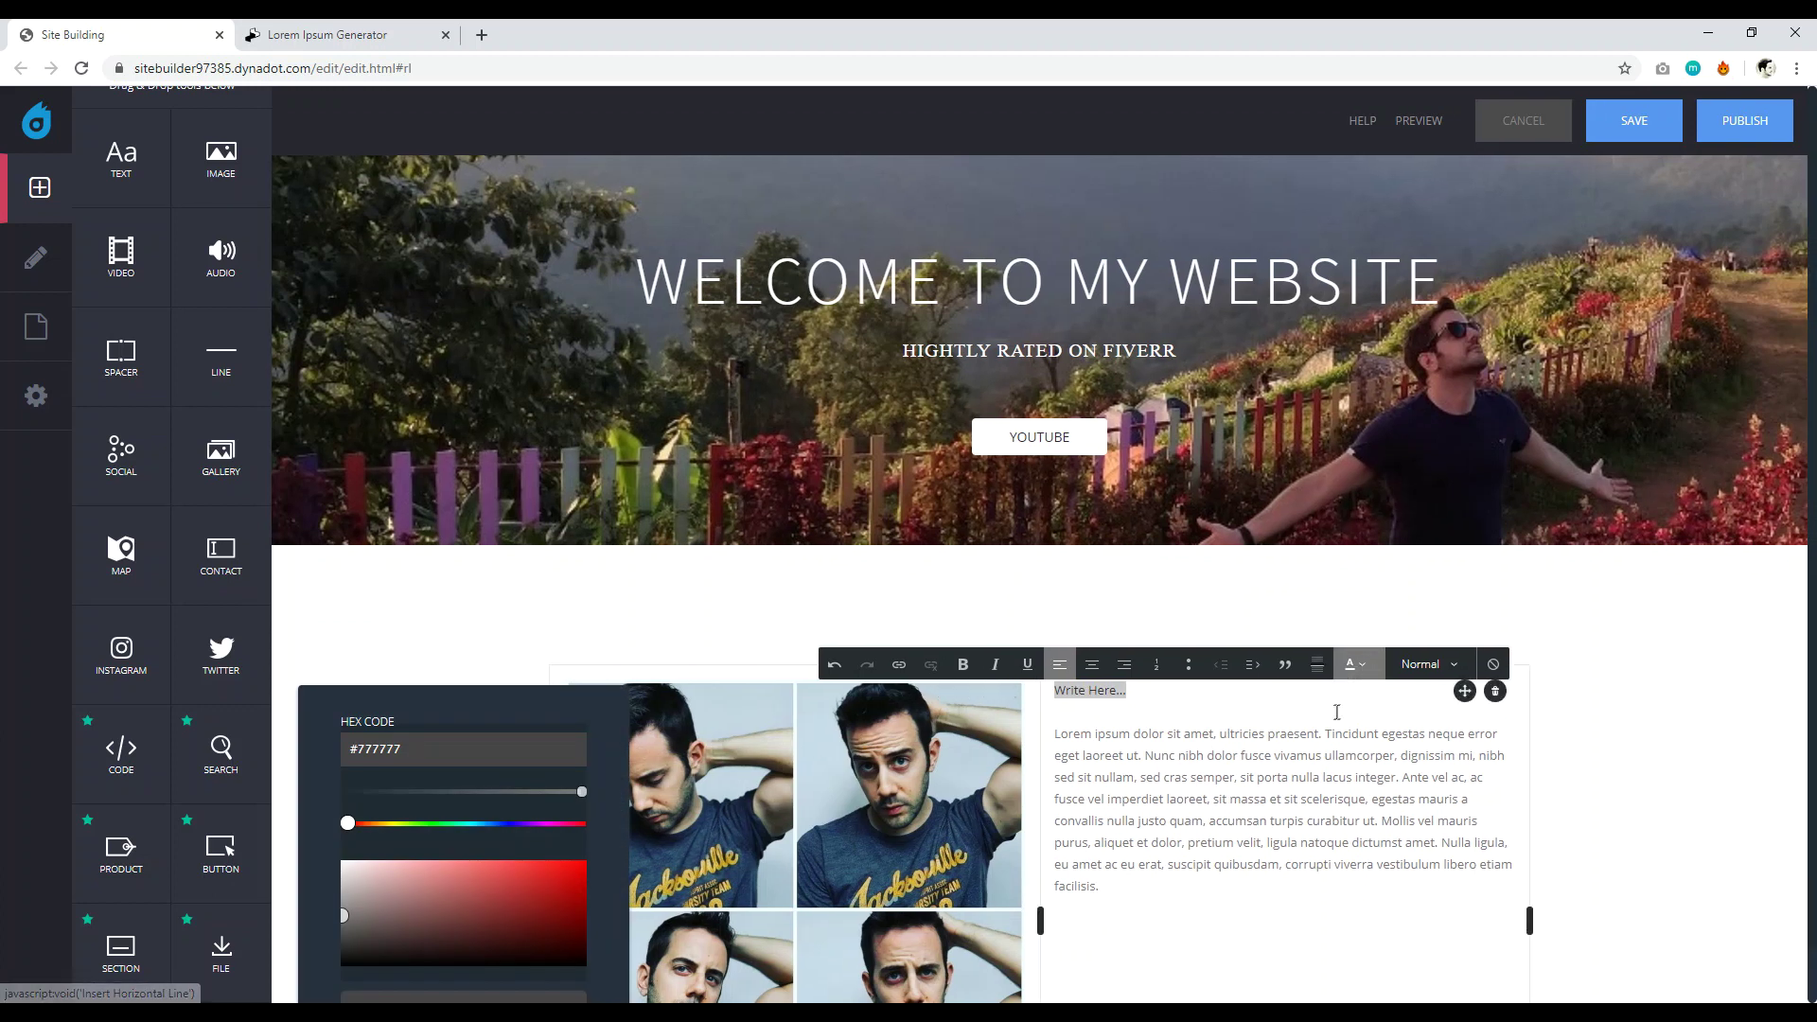
click(1436, 667)
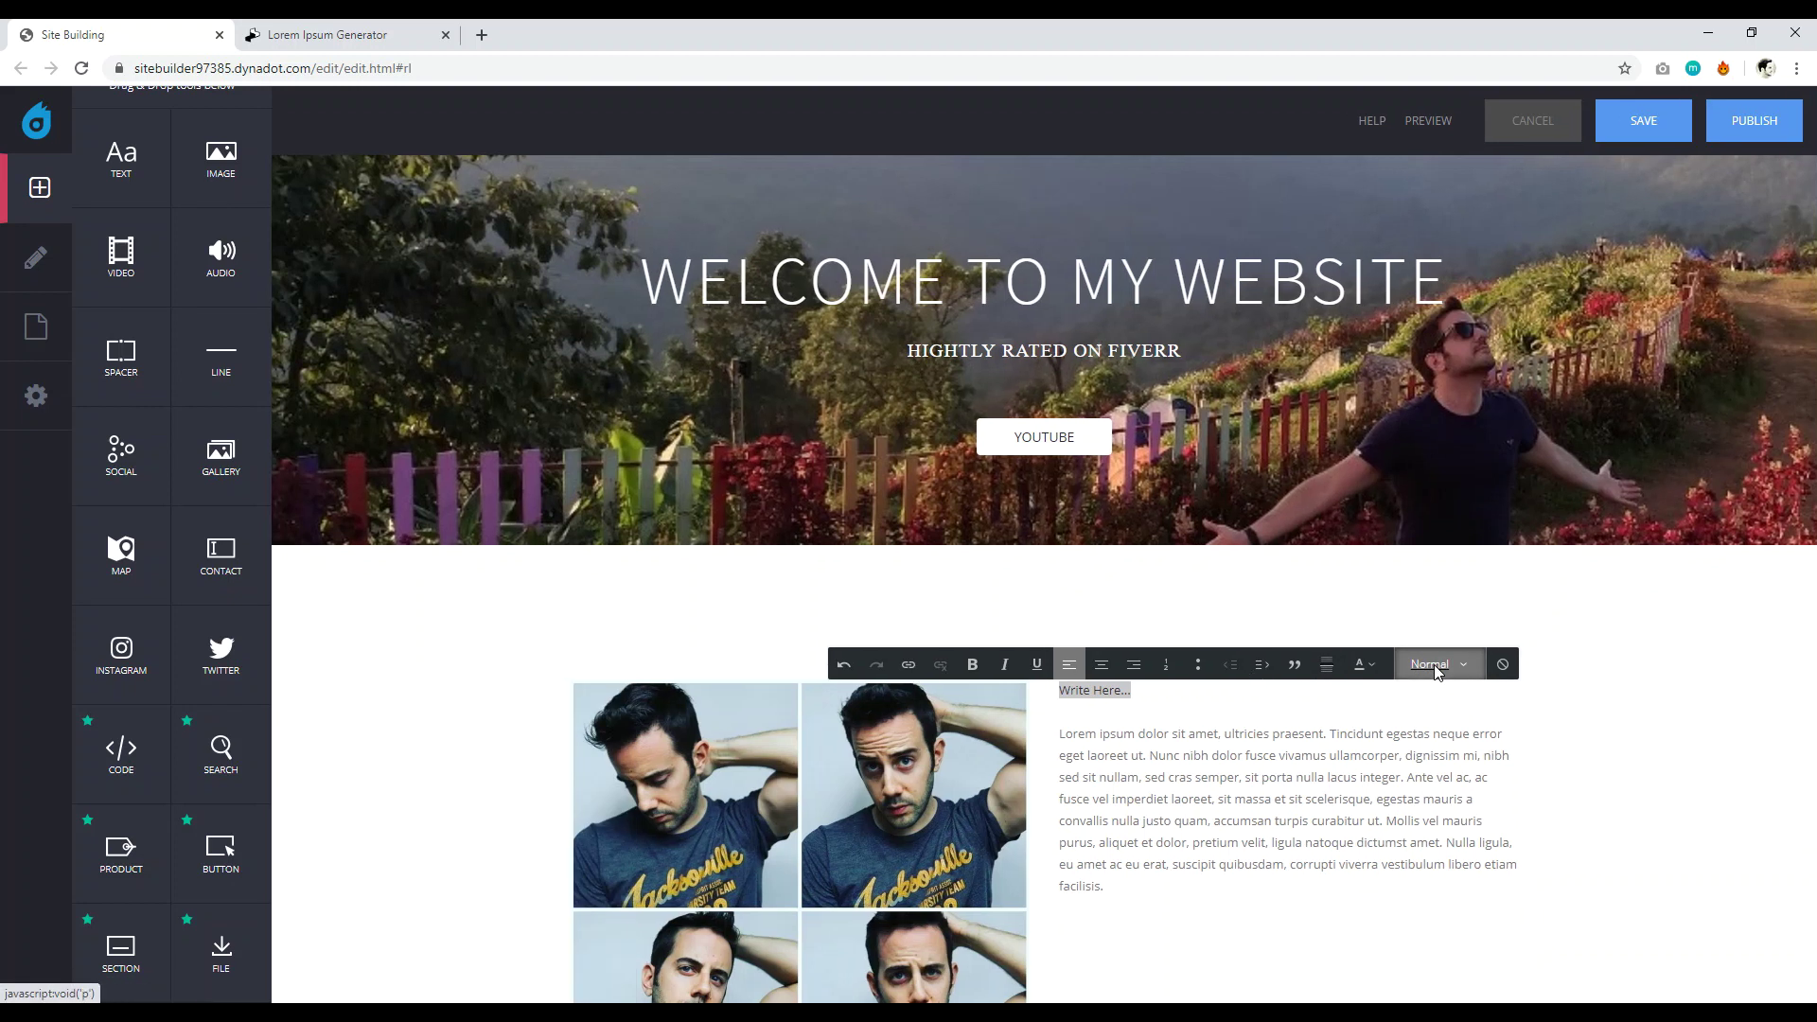
click(1450, 759)
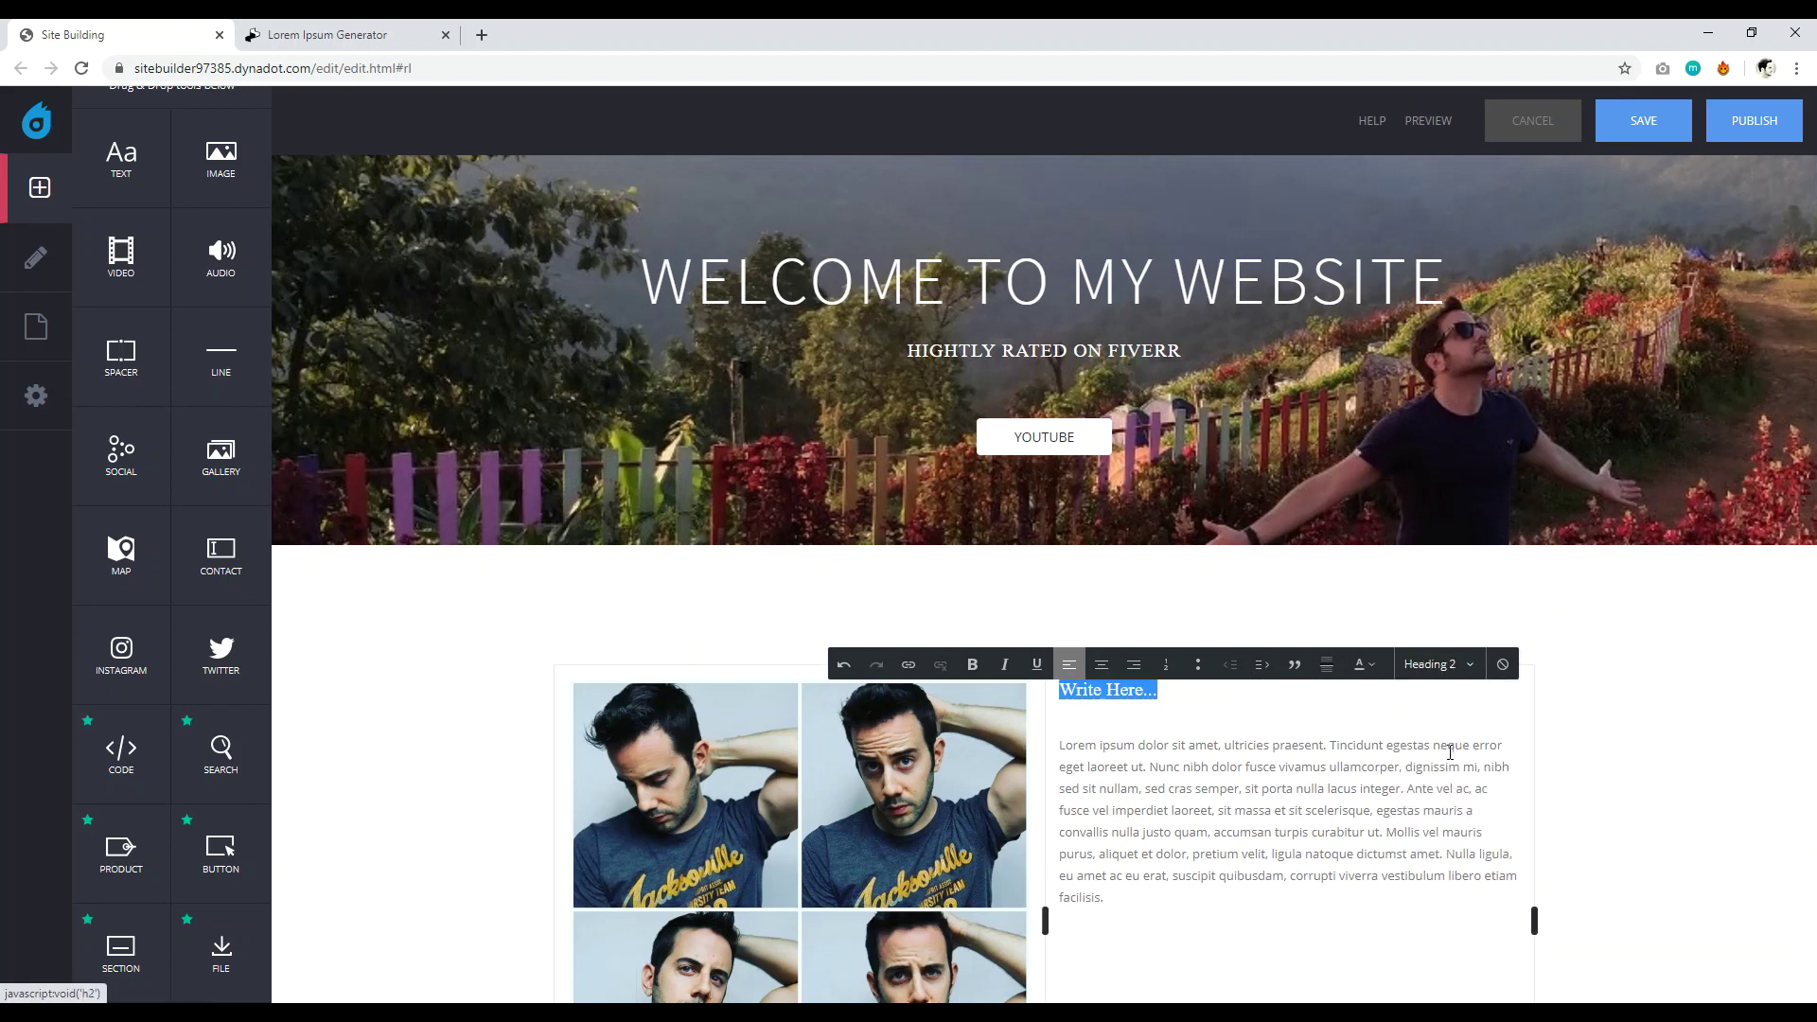
click(1219, 867)
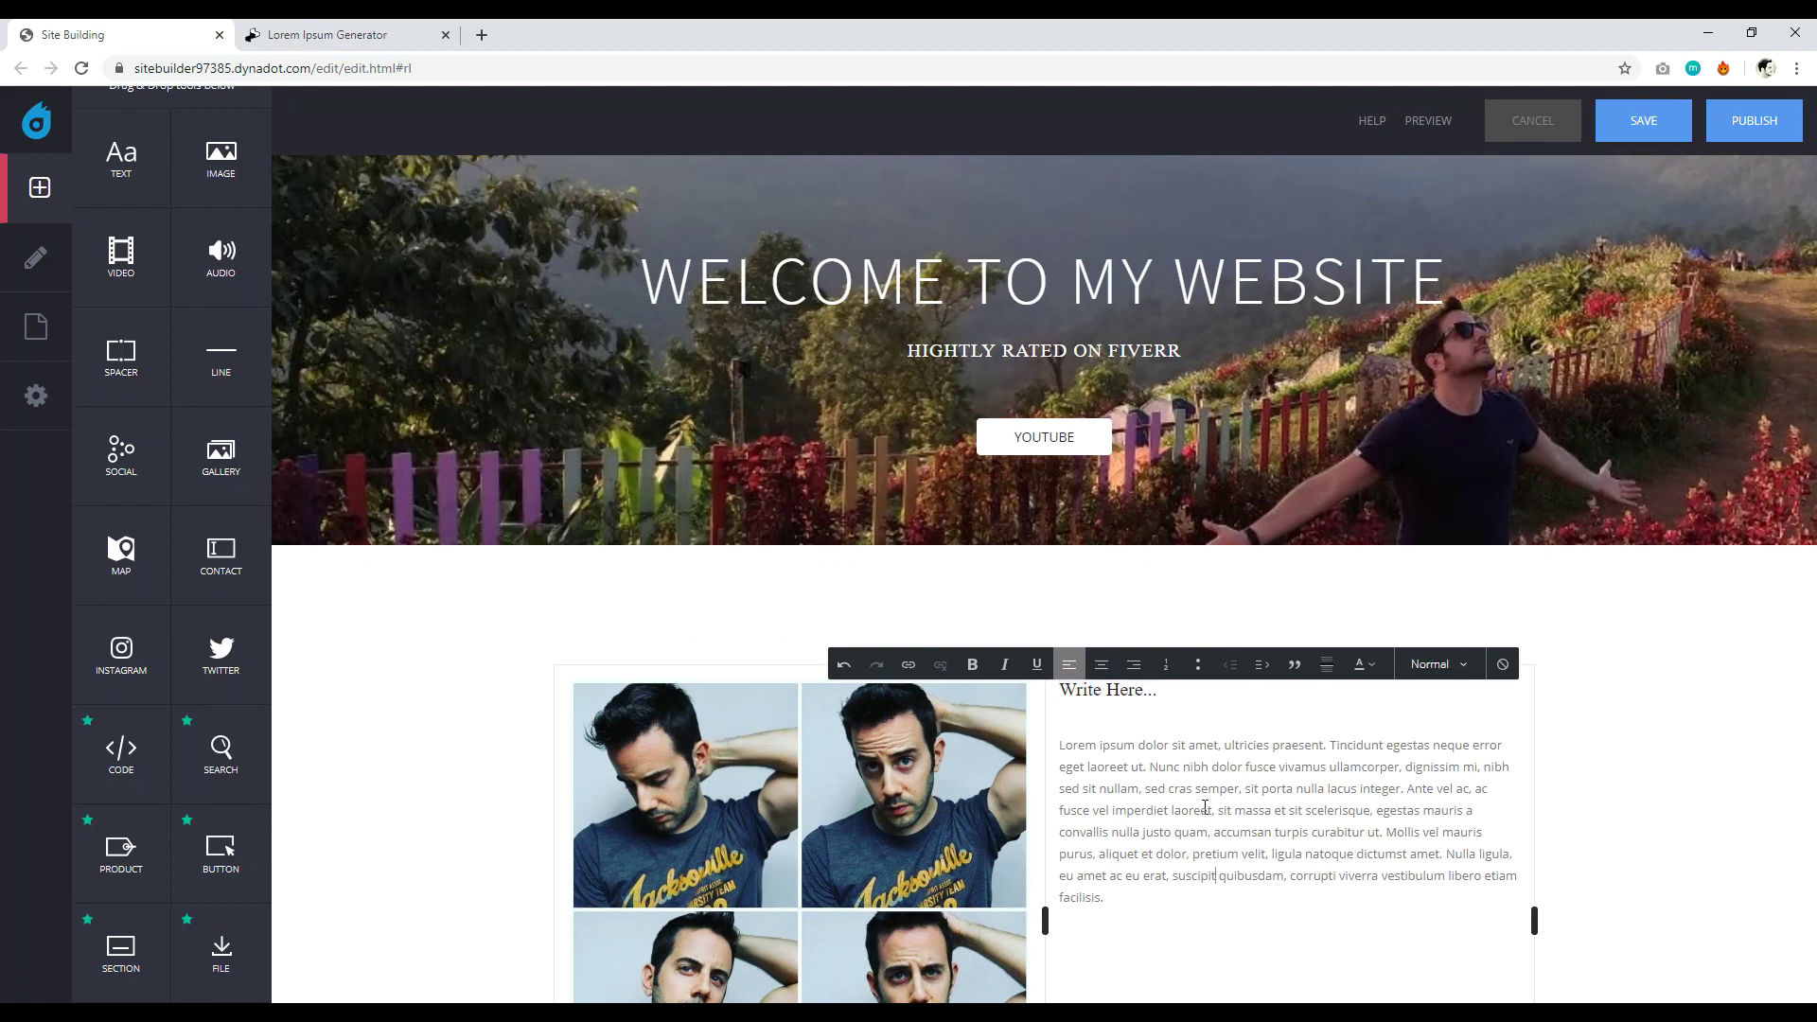
scroll(1124, 674, down, 2)
drag(1132, 717, 1062, 556)
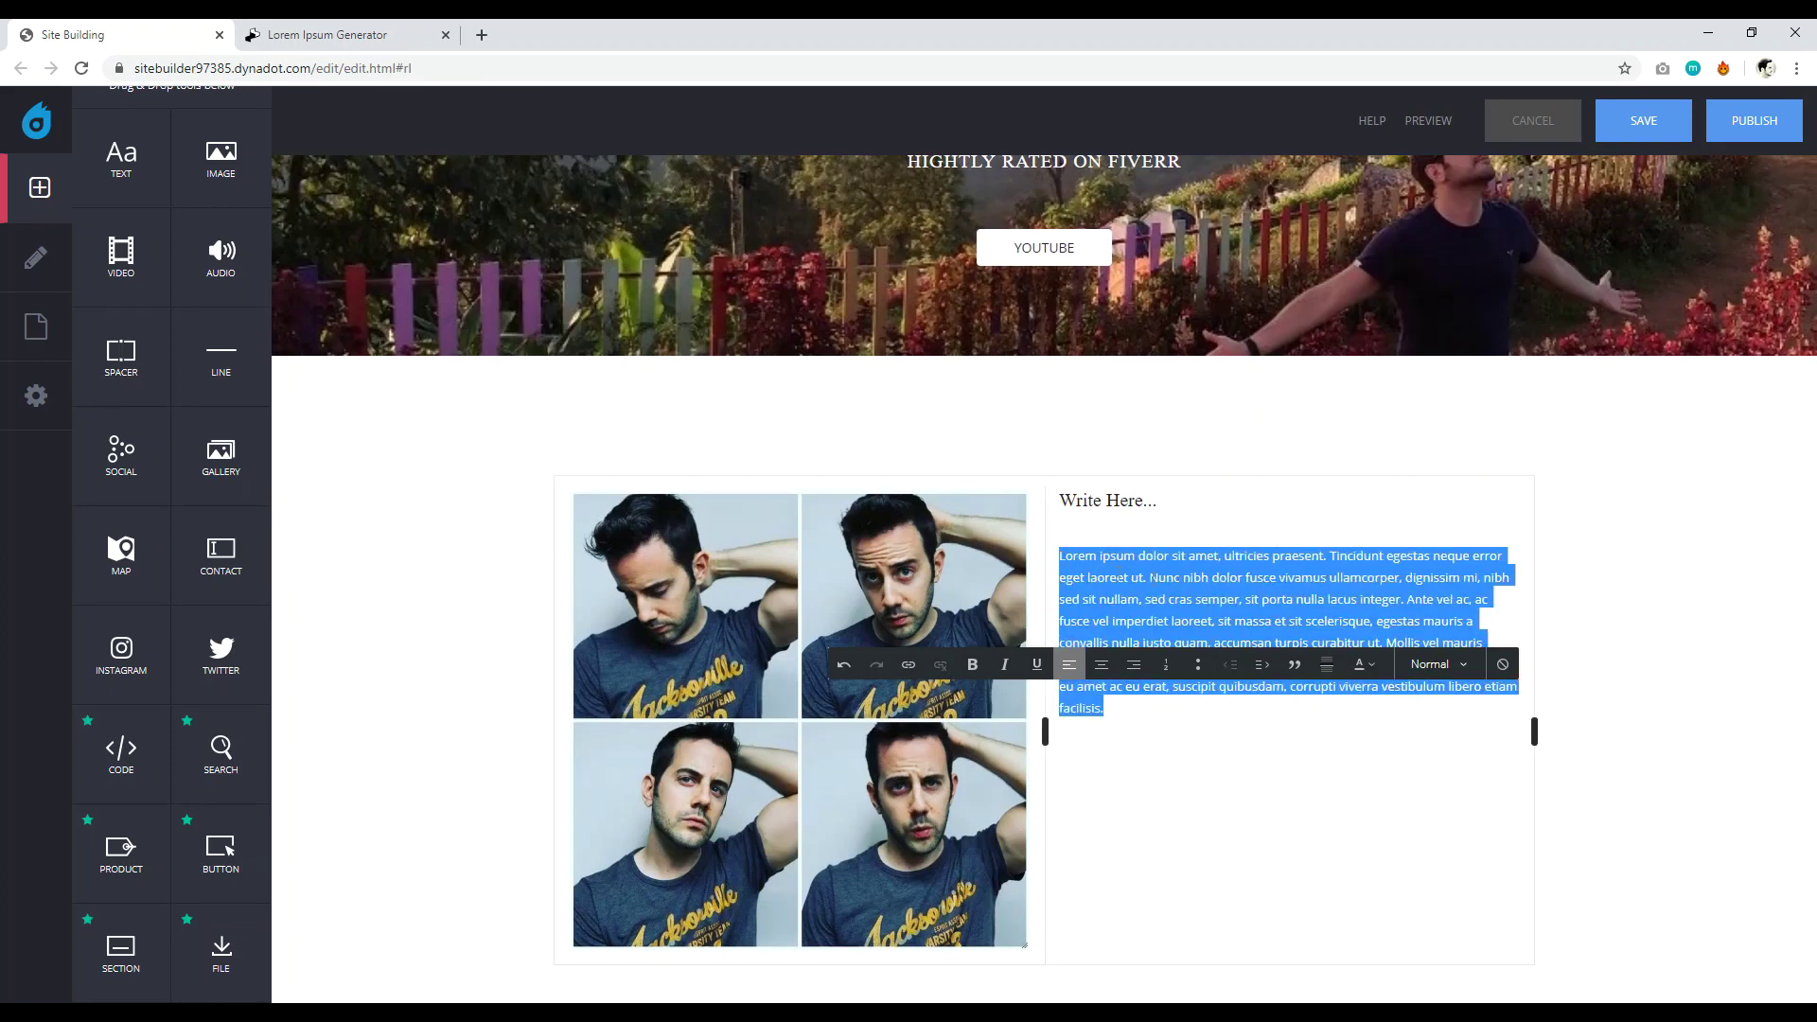
Color the body paragraph black (#000000).
click(1363, 670)
drag(443, 899, 343, 980)
click(1245, 729)
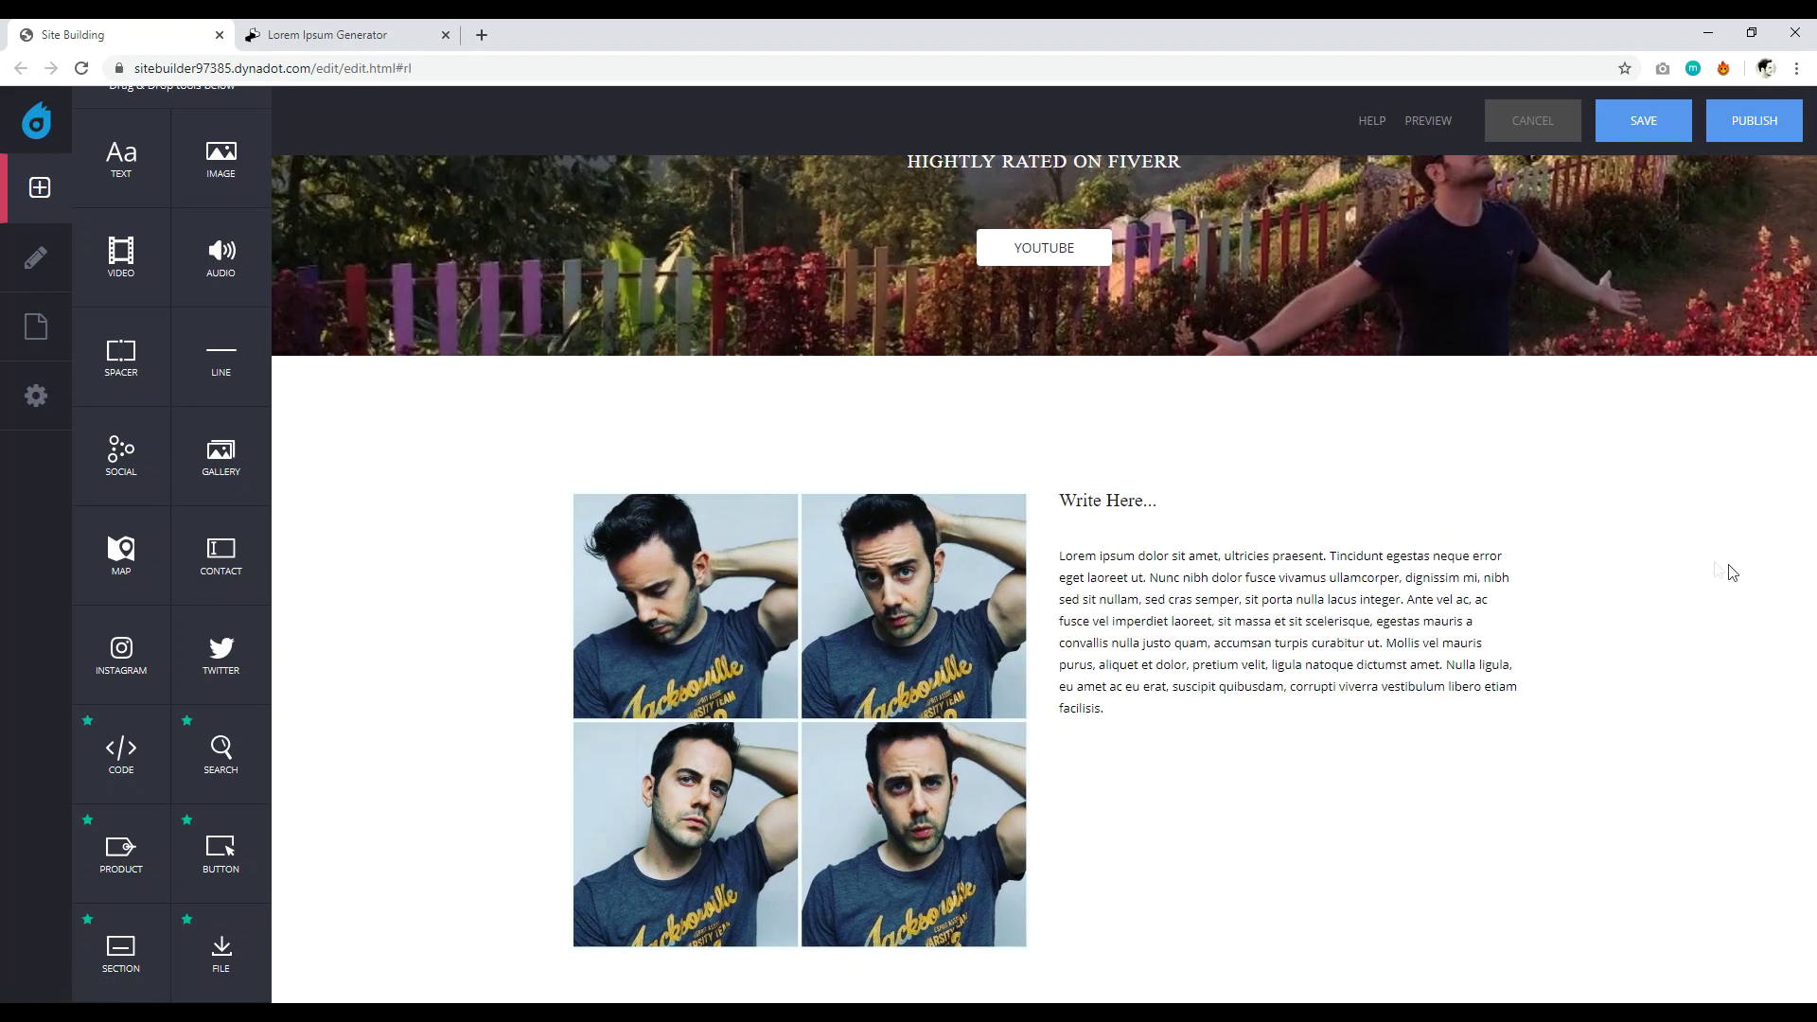
Drag the column divider left to narrow the photo grid and widen the text column.
click(1123, 710)
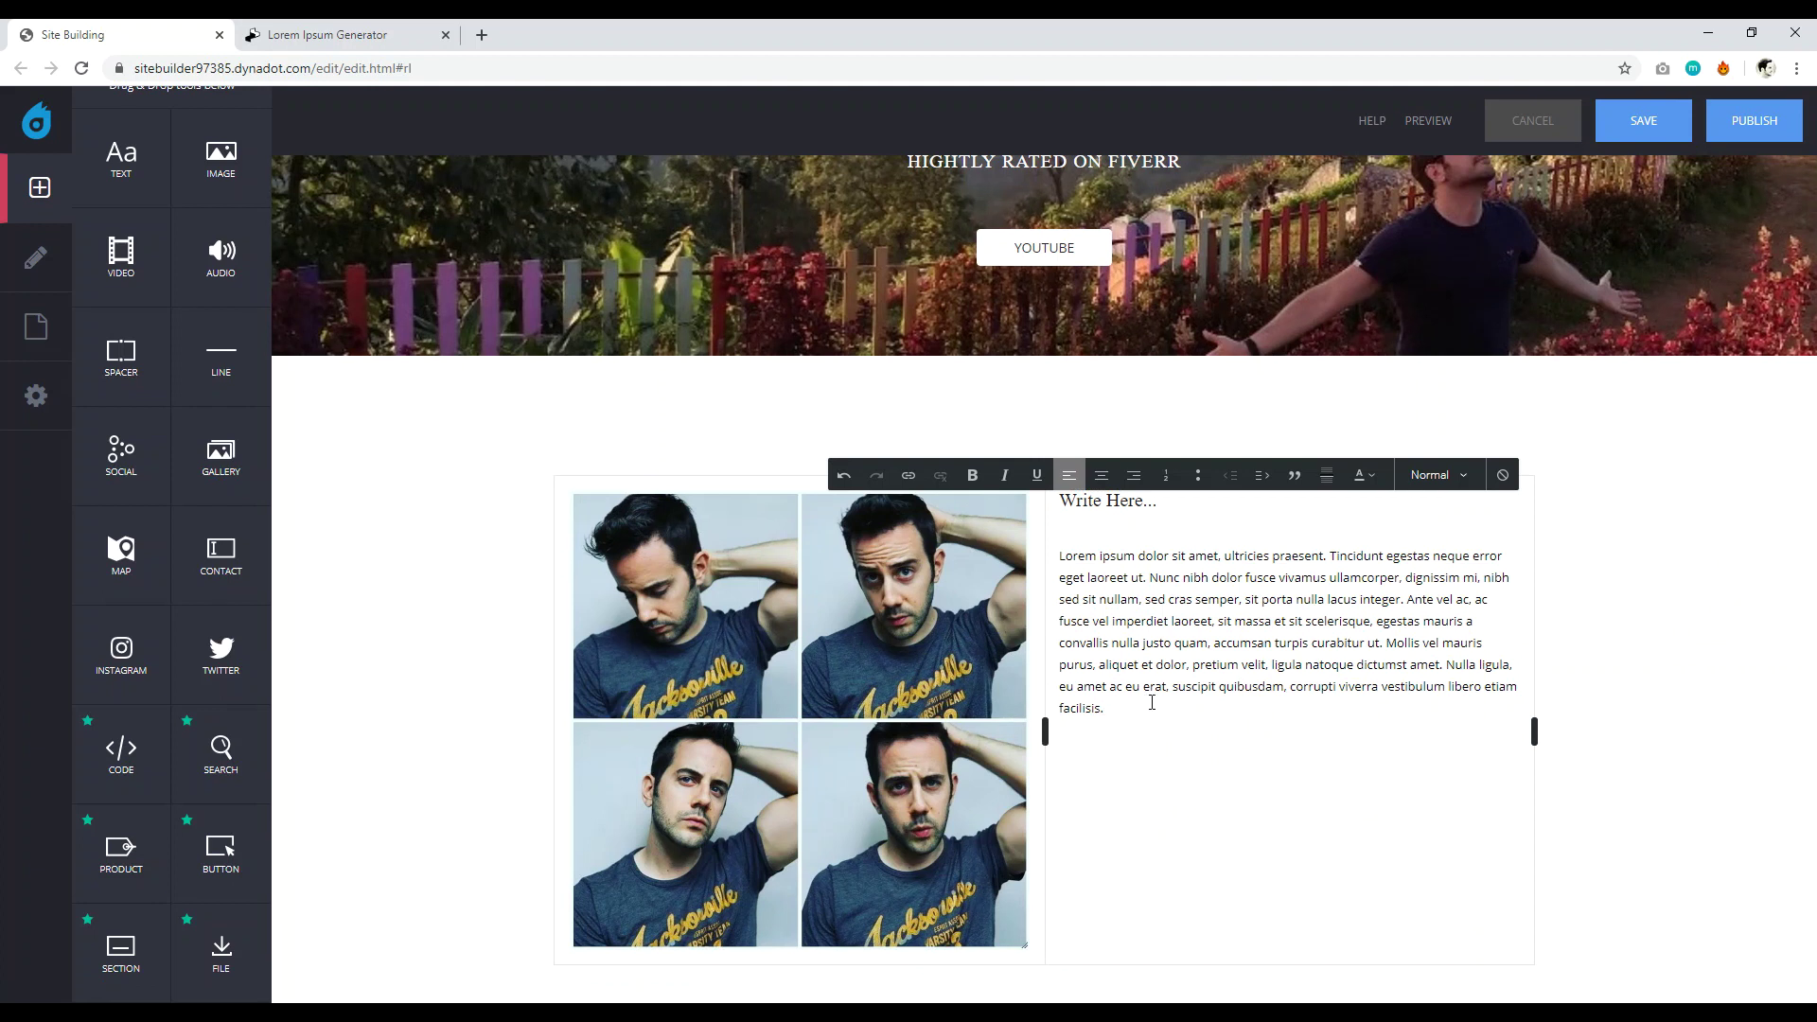
scroll(1152, 703, down, 1)
click(1047, 641)
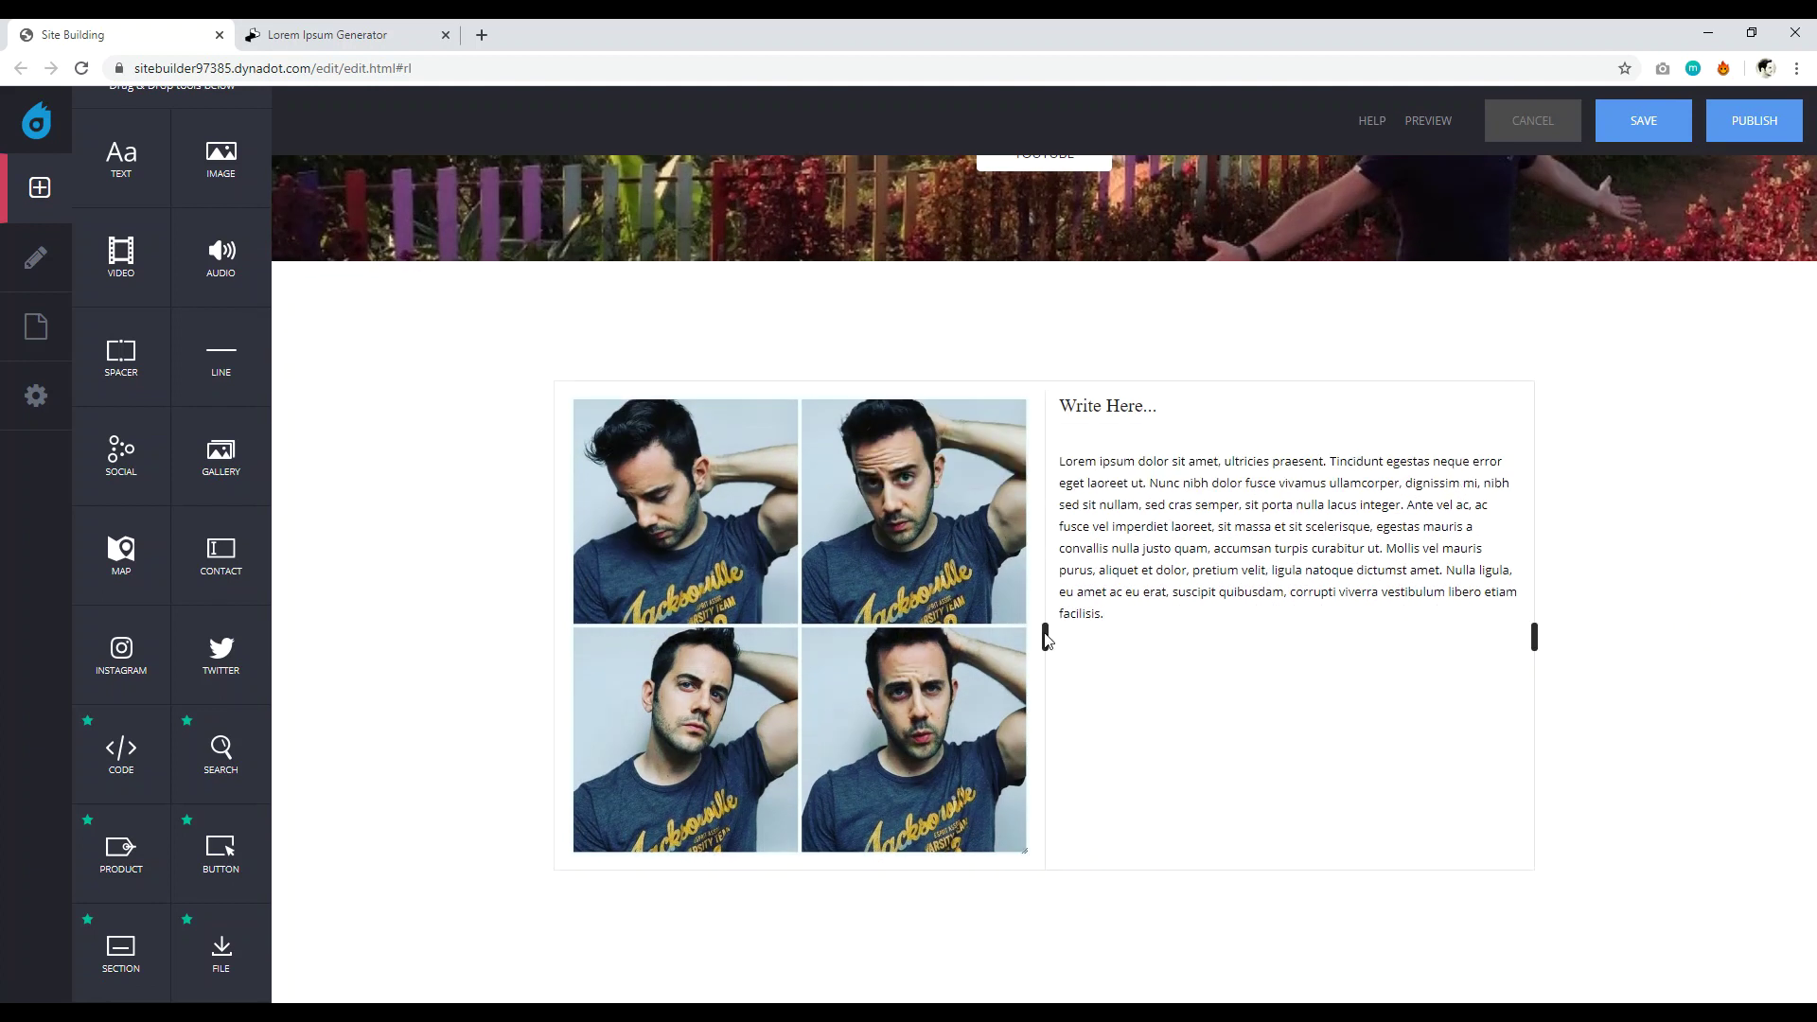
drag(1044, 639, 899, 618)
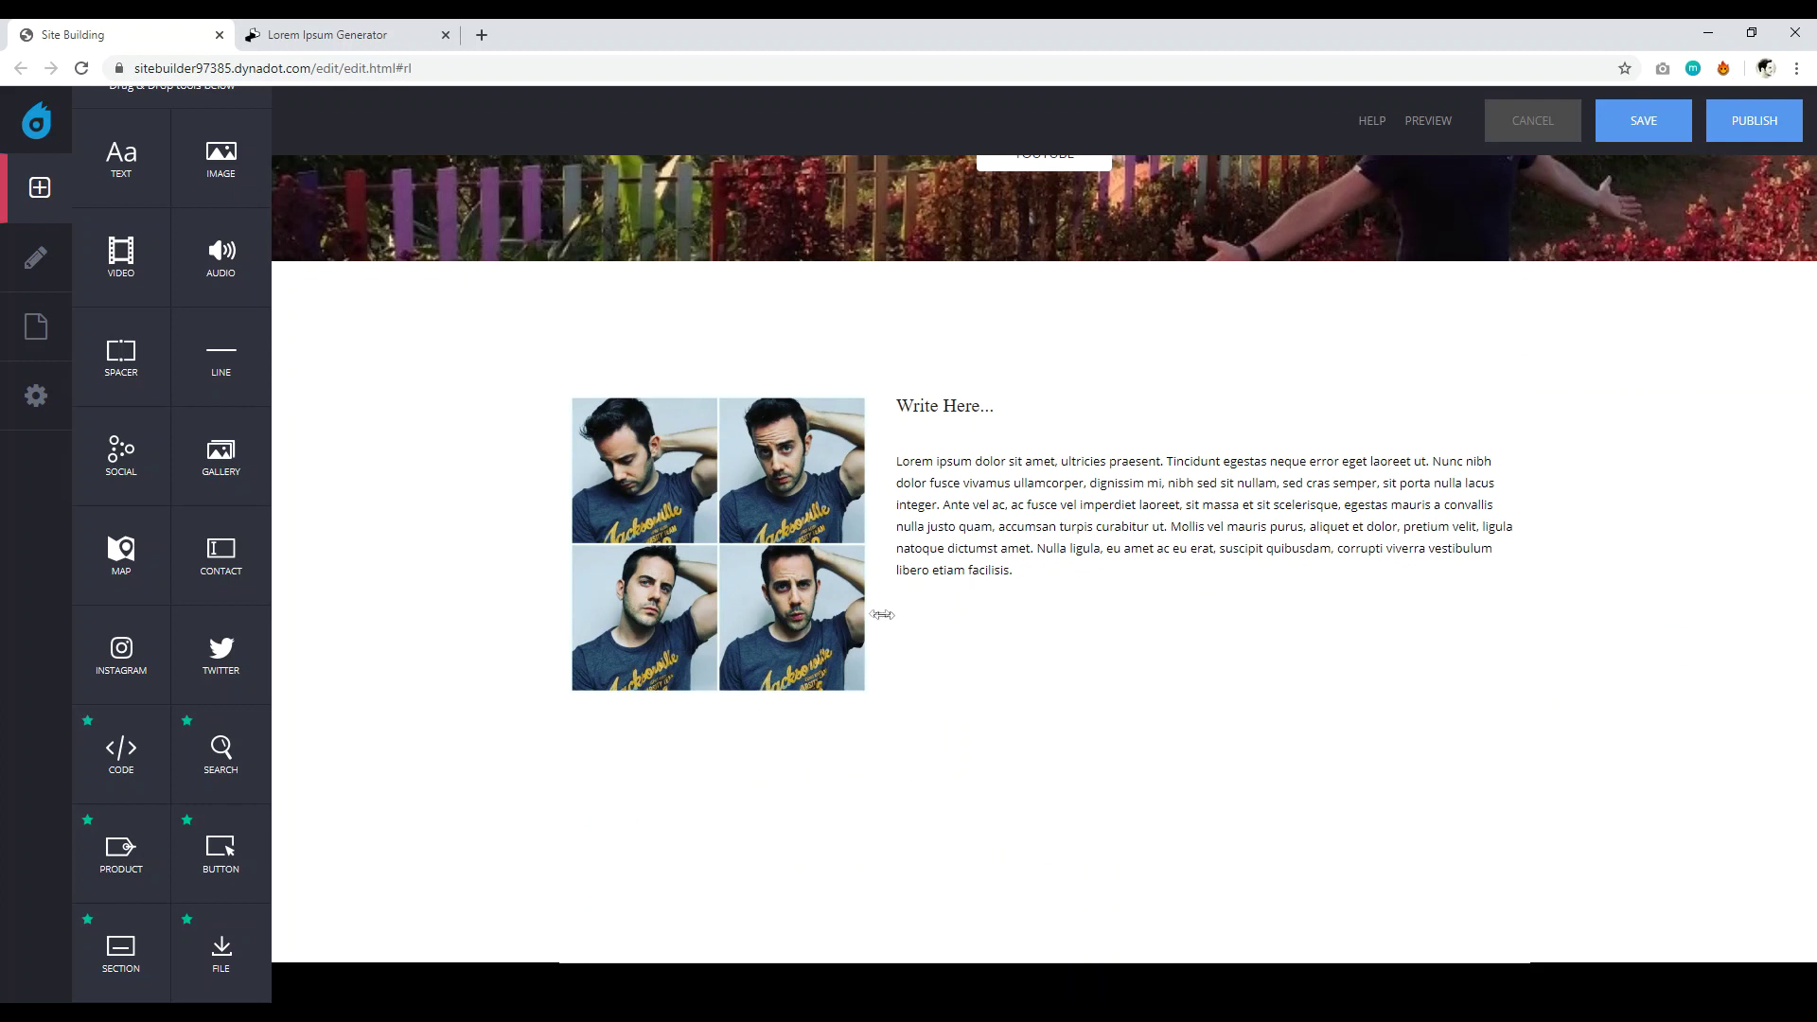
scroll(1253, 568, up, 4)
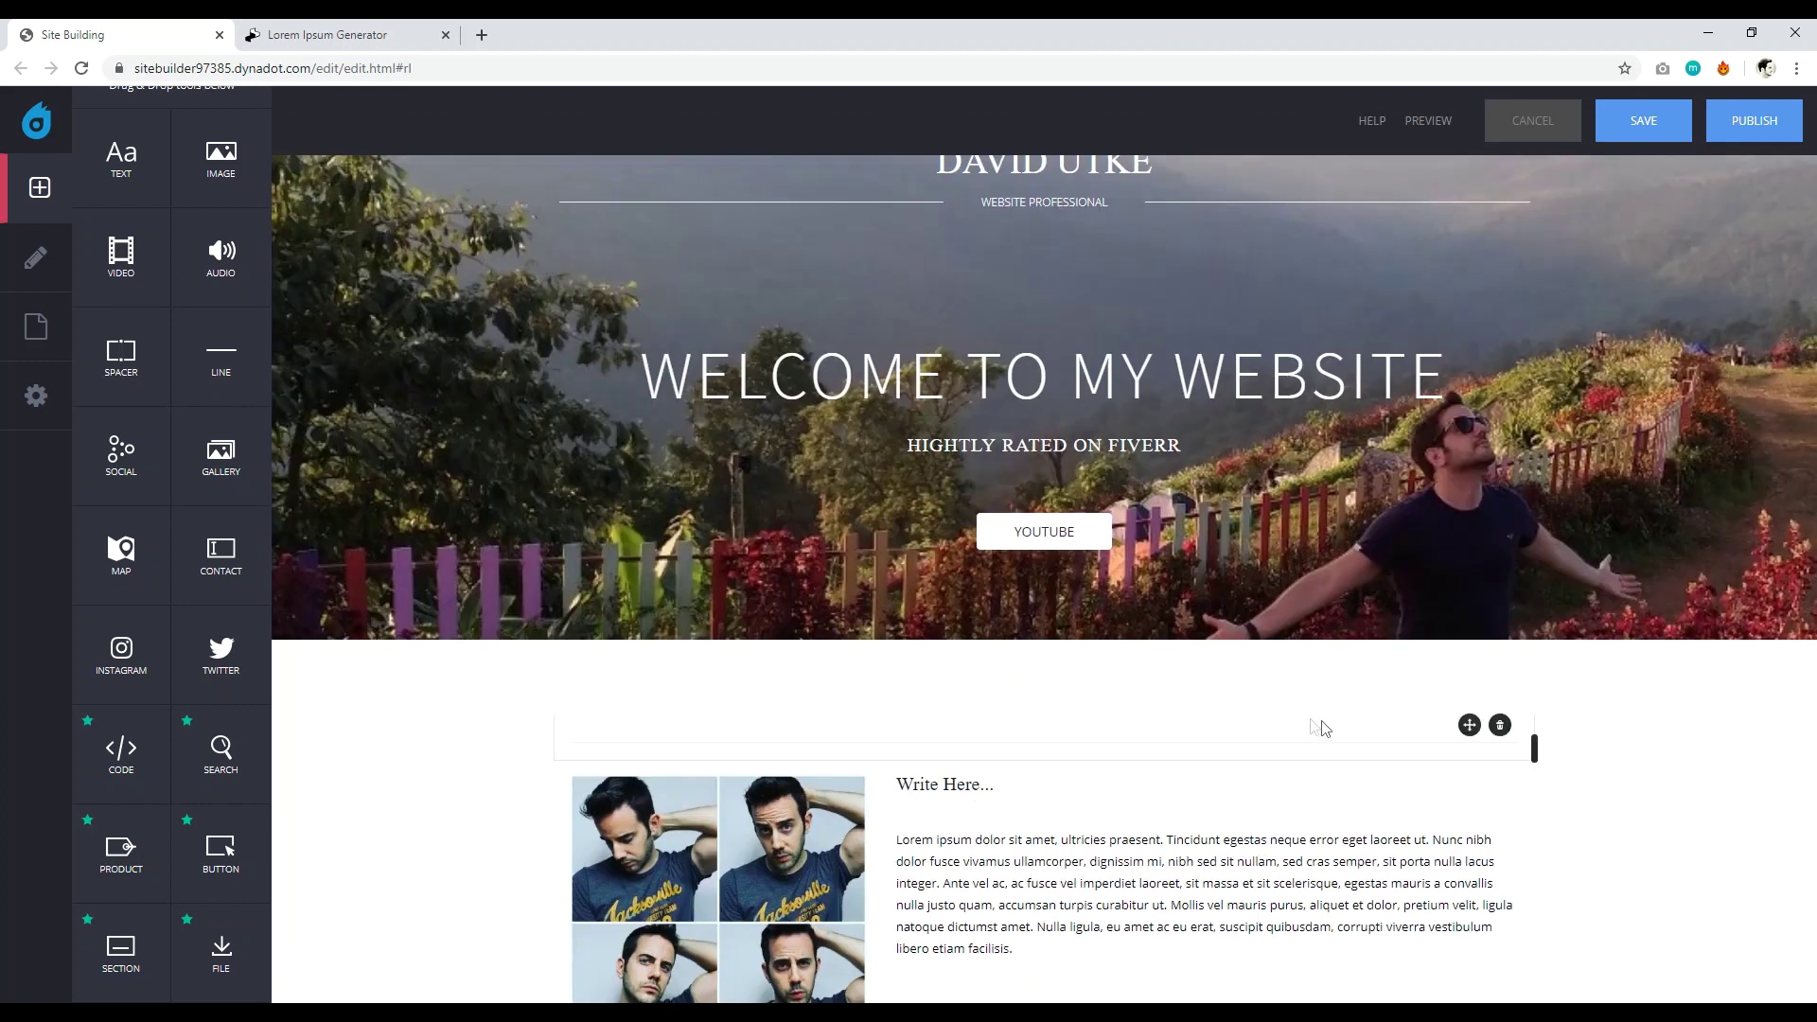
scroll(1464, 775, down, 4)
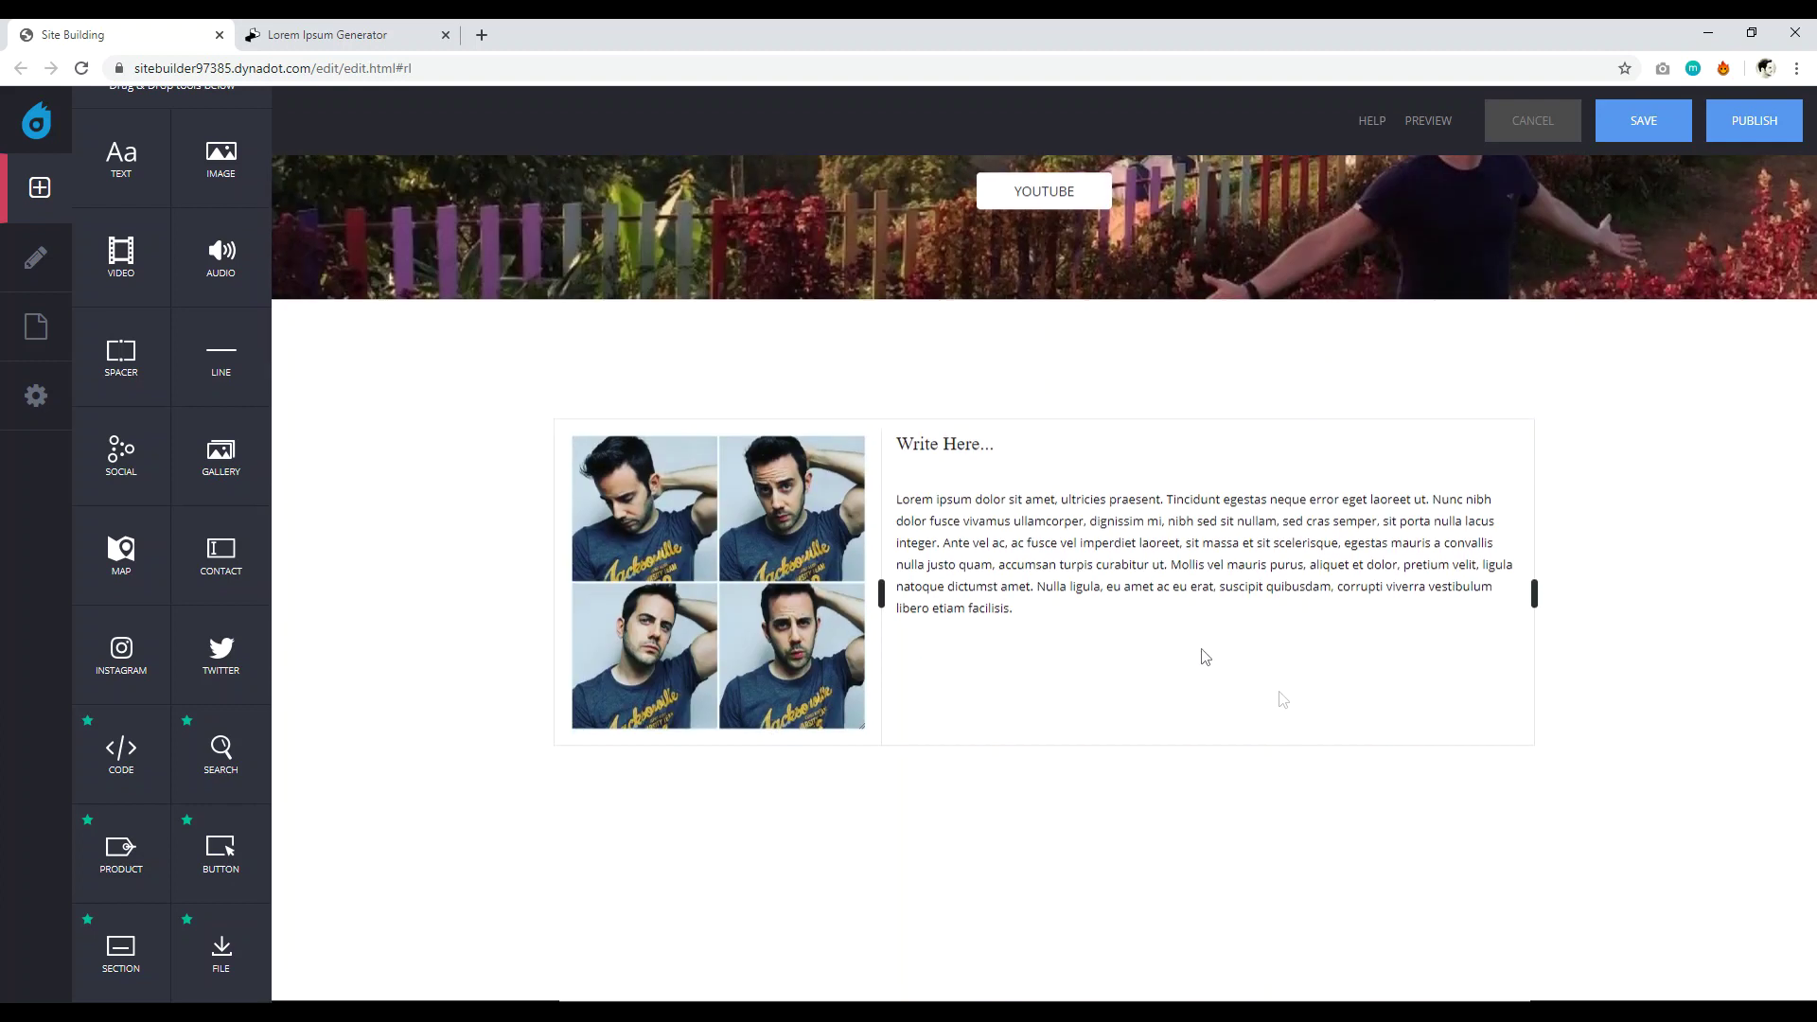
click(1154, 567)
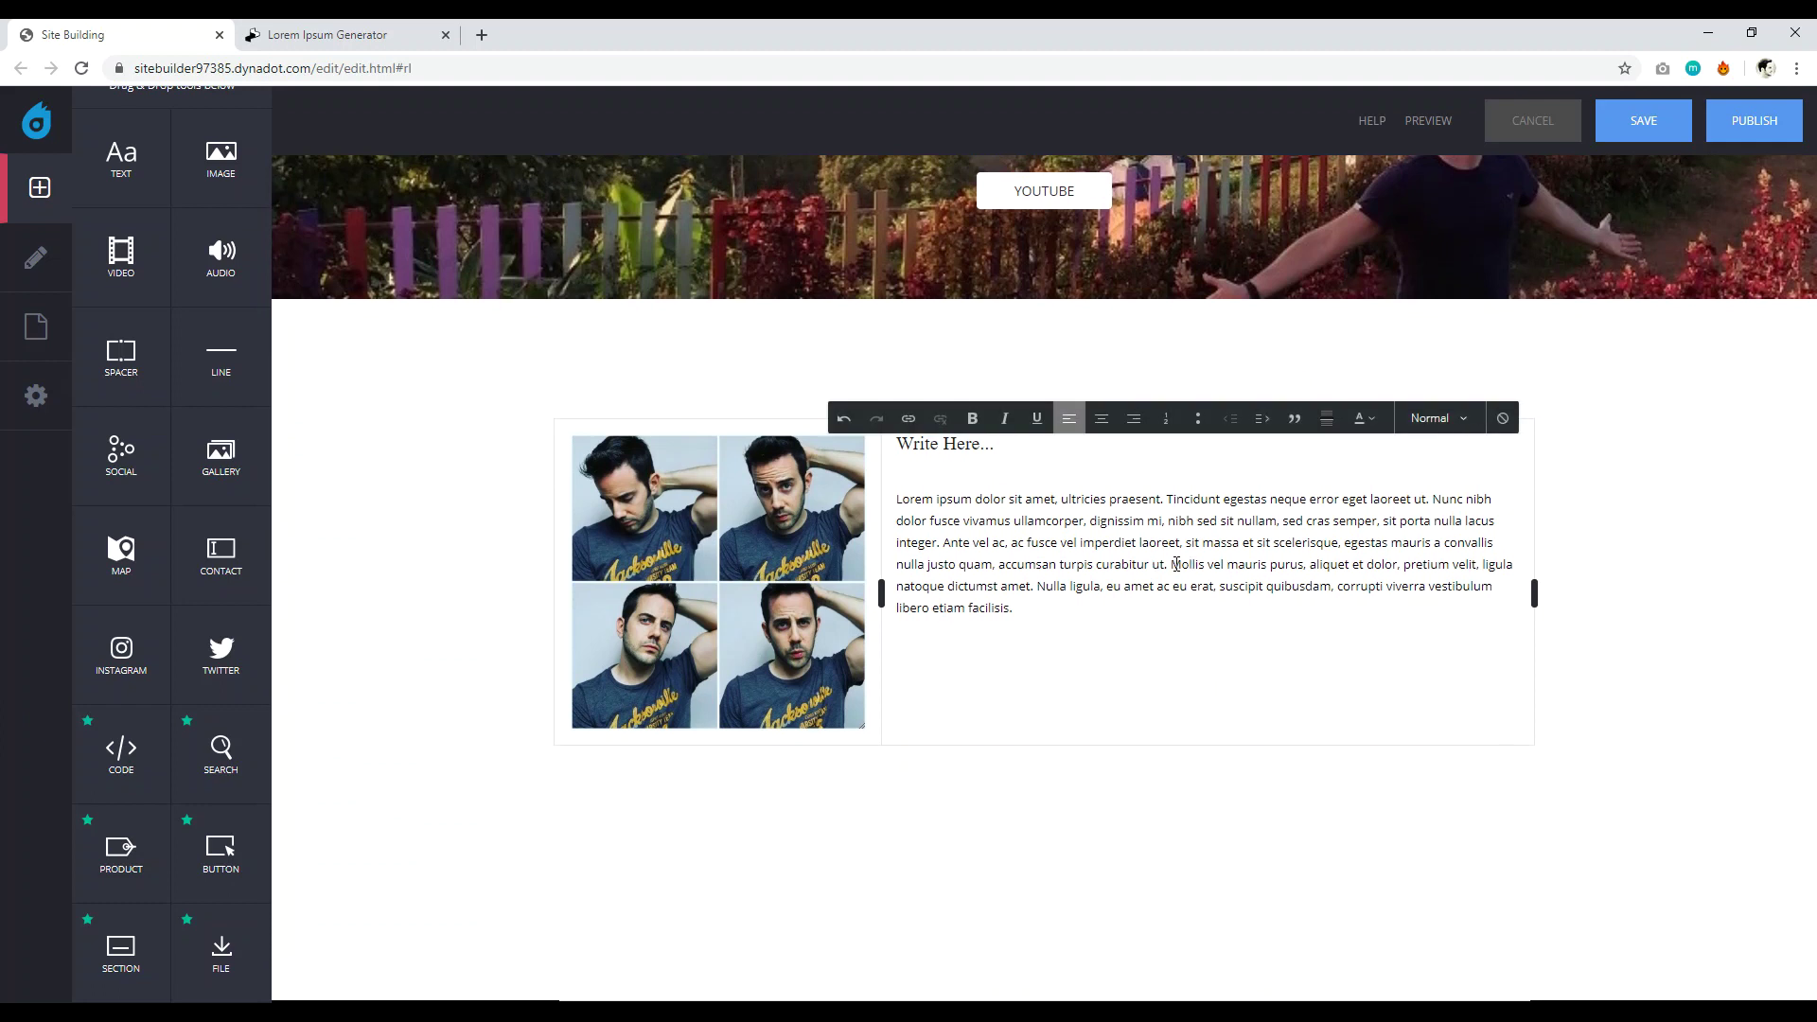
Save the page changes.
scroll(1225, 536, up, 3)
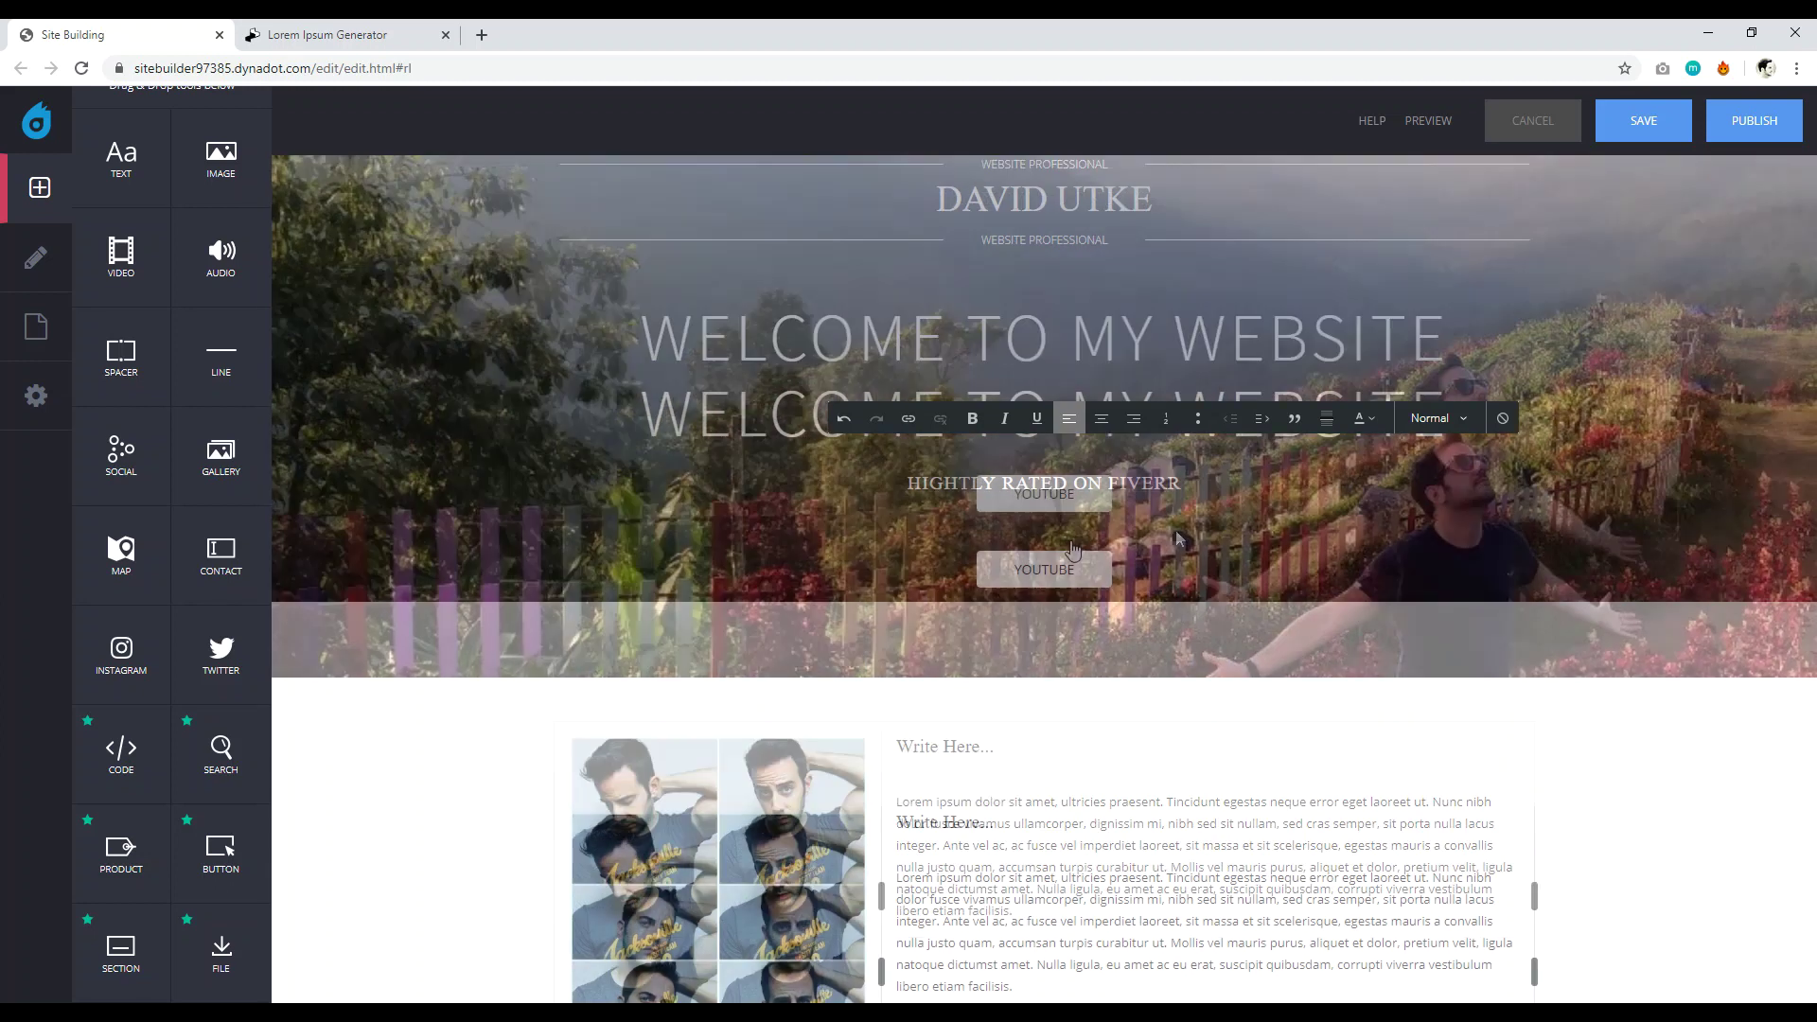
scroll(1225, 452, up, 1)
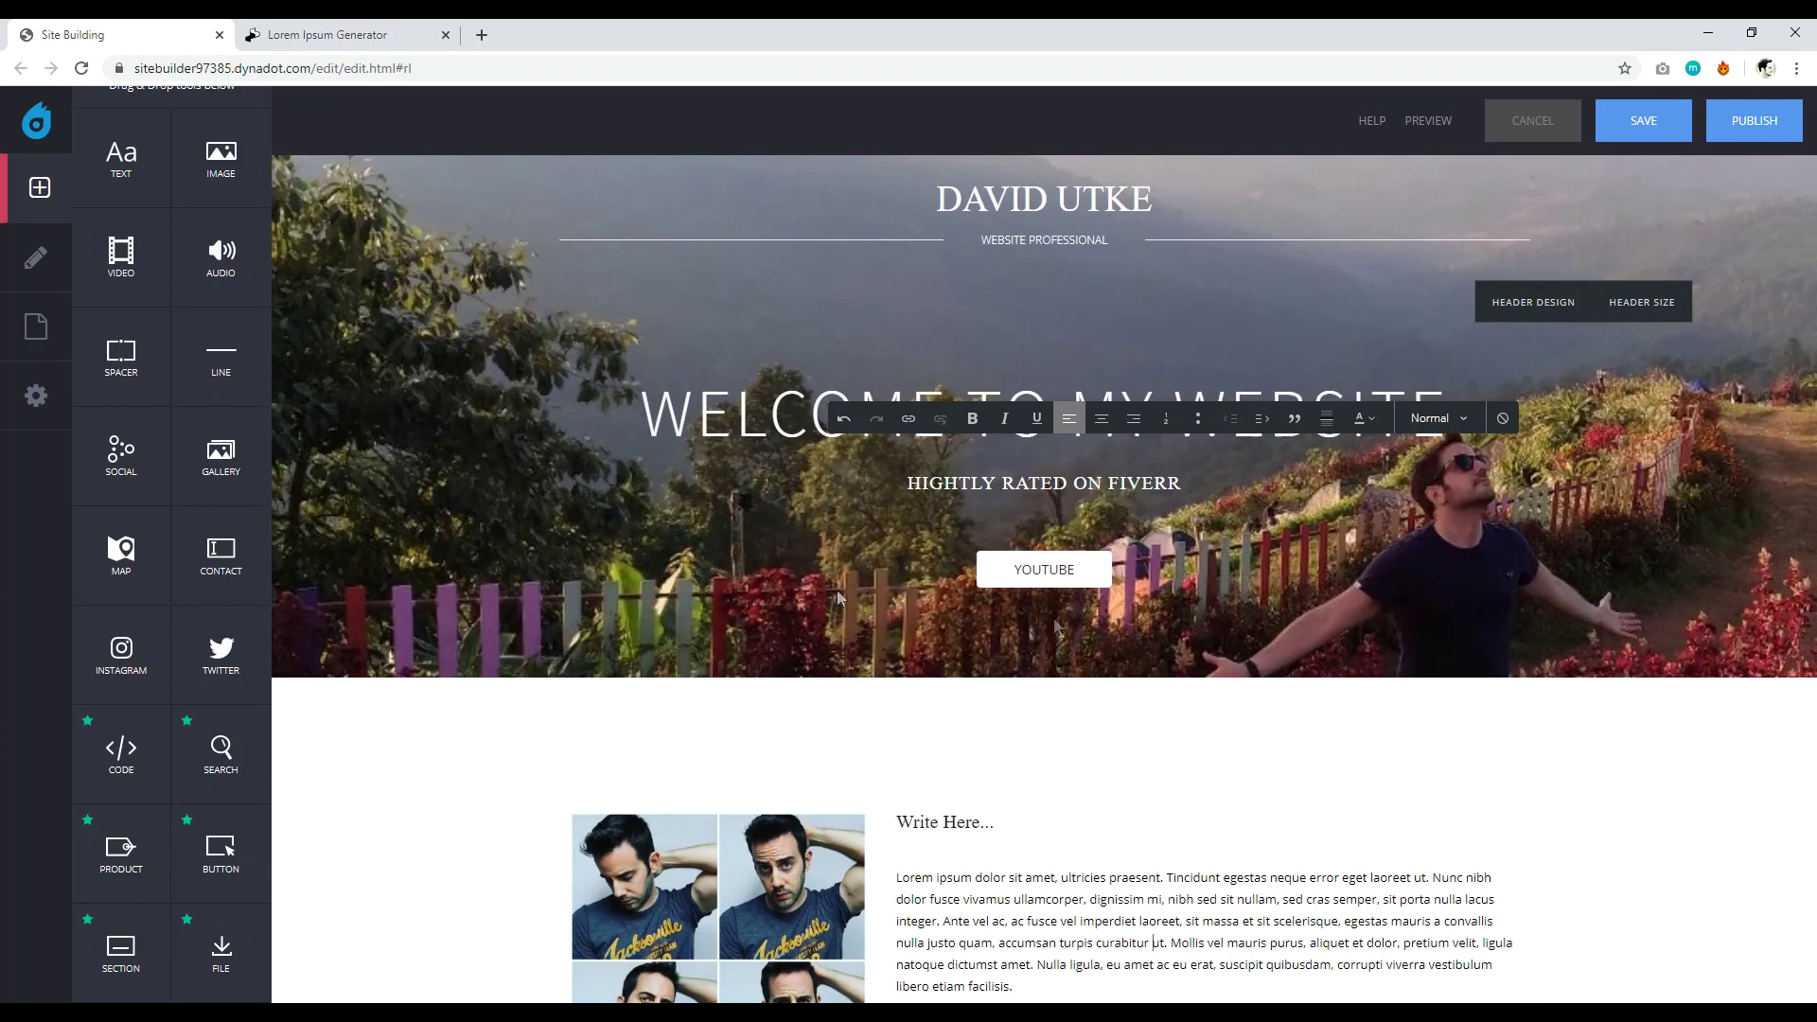
click(1656, 149)
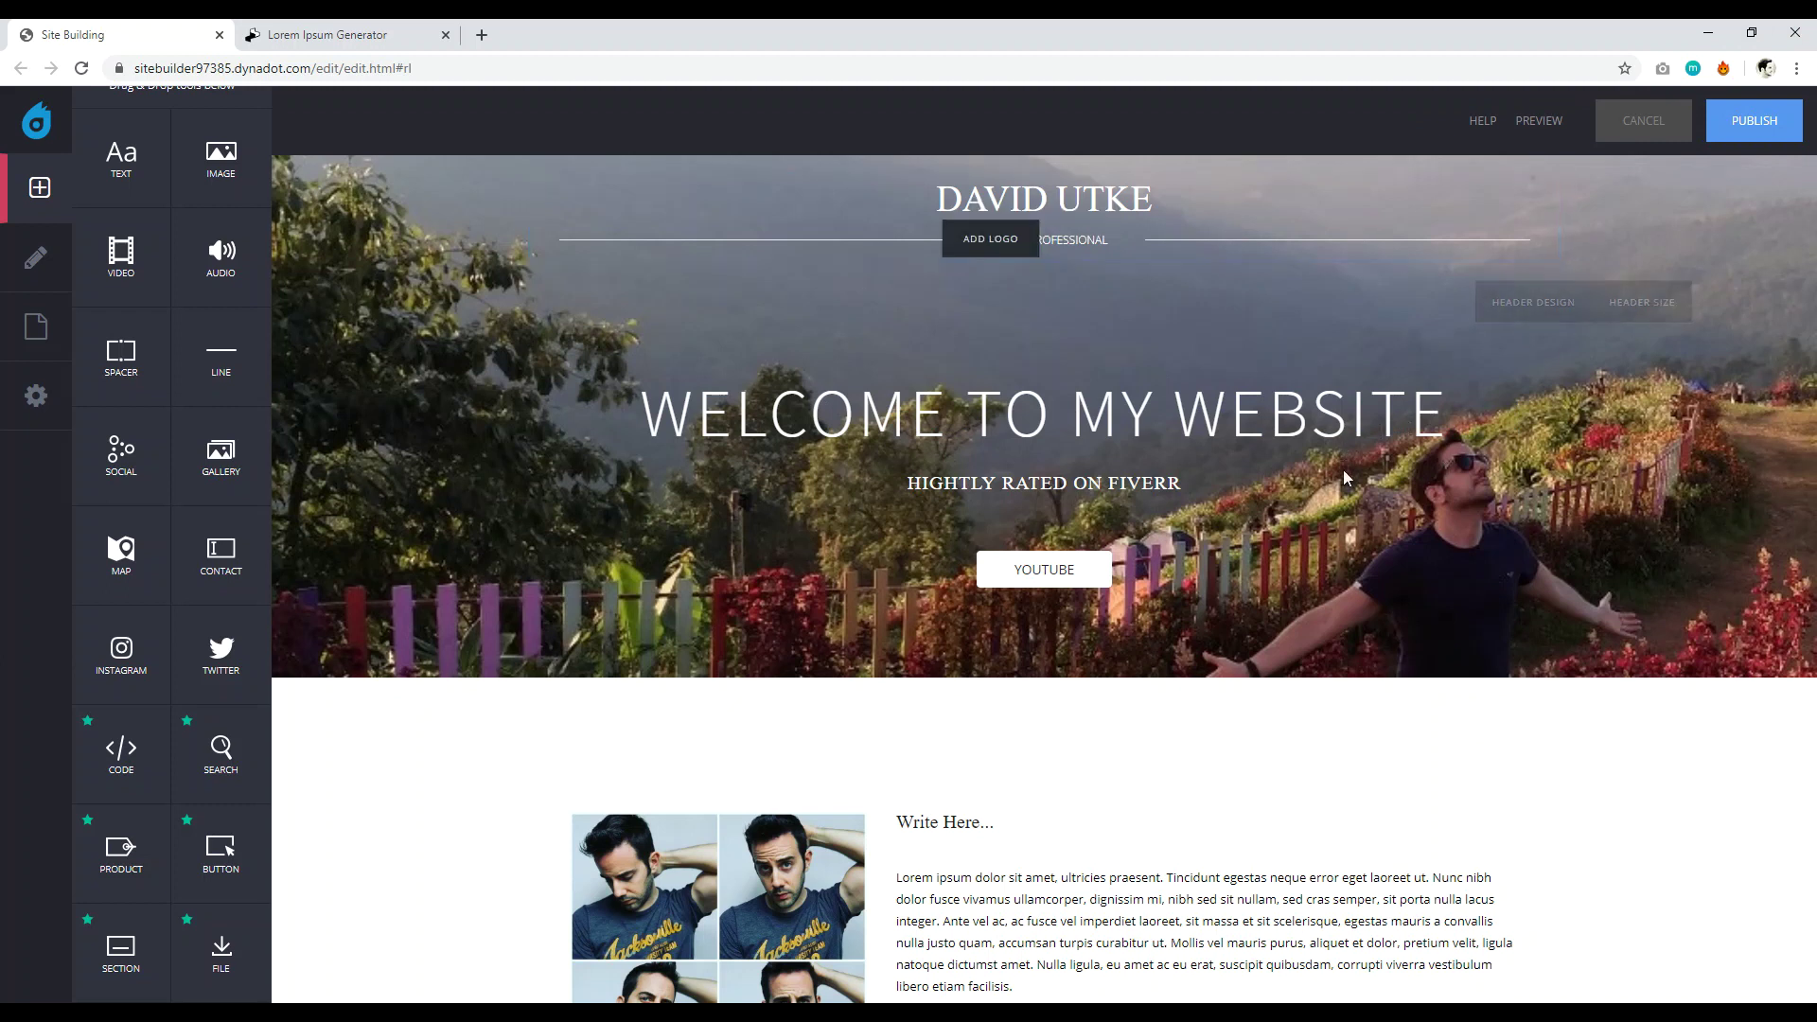
Add a horizontal divider line below the photo and text row.
scroll(949, 379, down, 4)
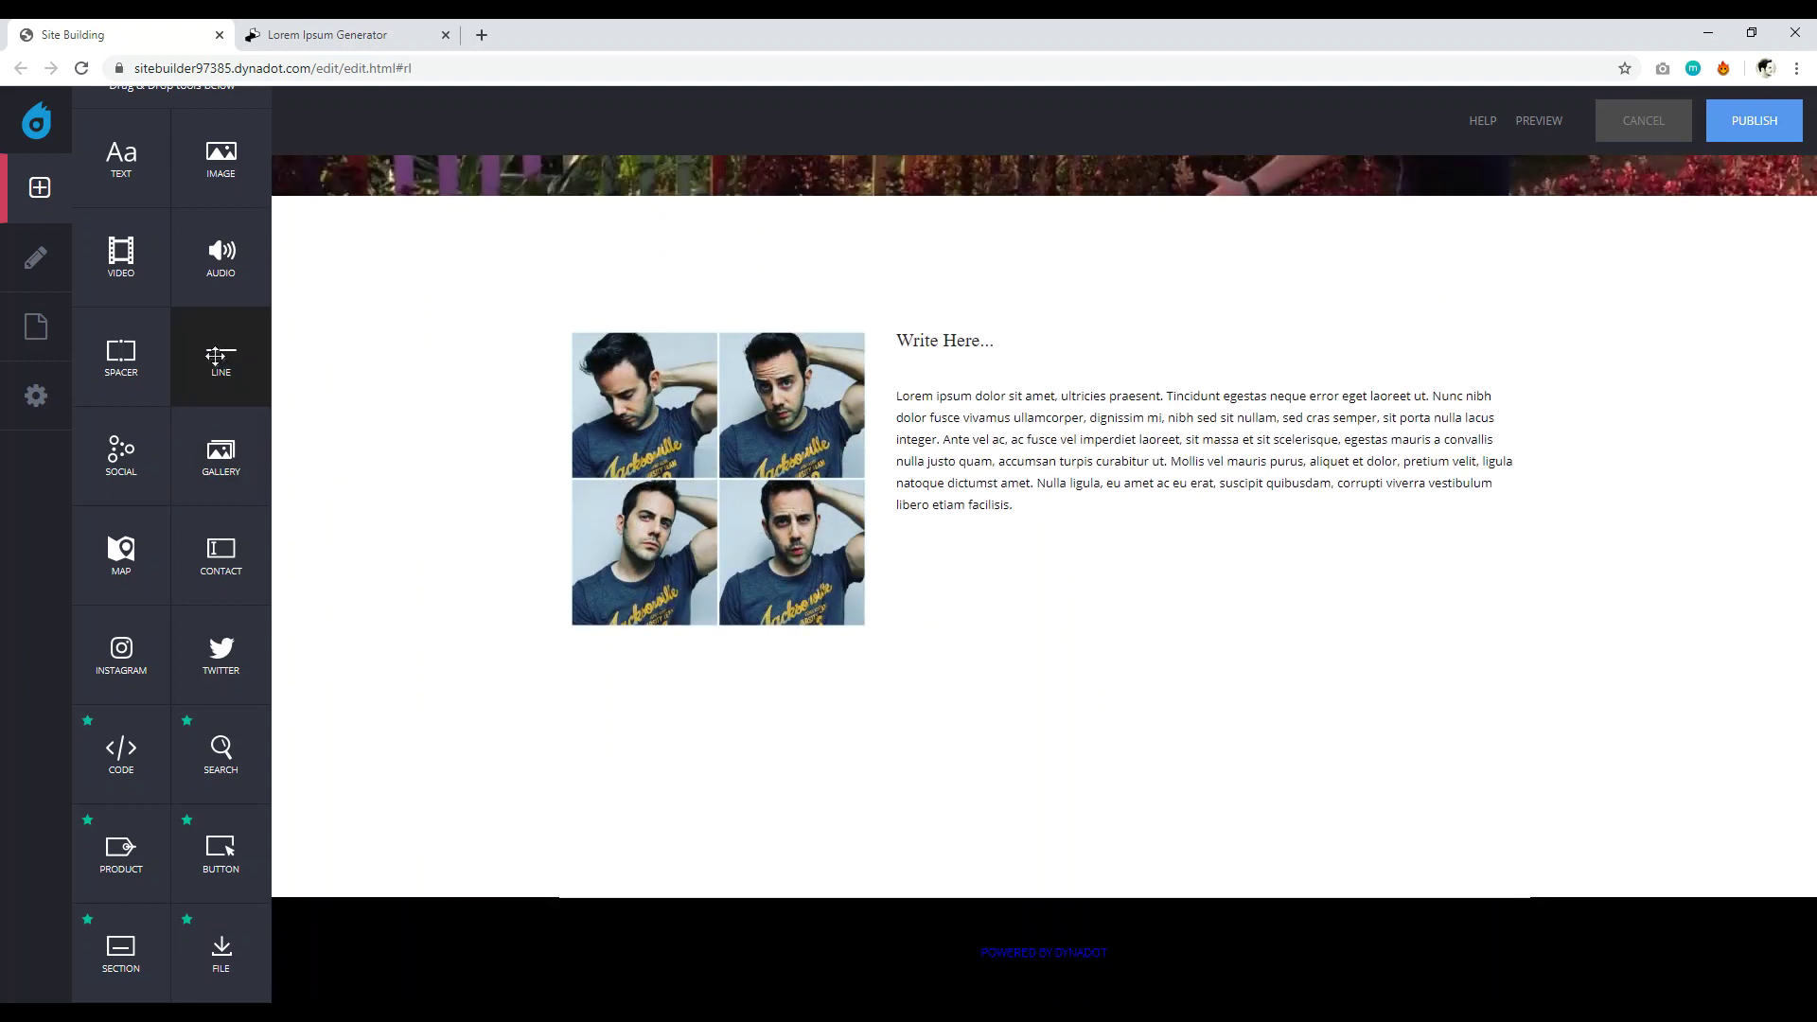
drag(225, 365, 1026, 672)
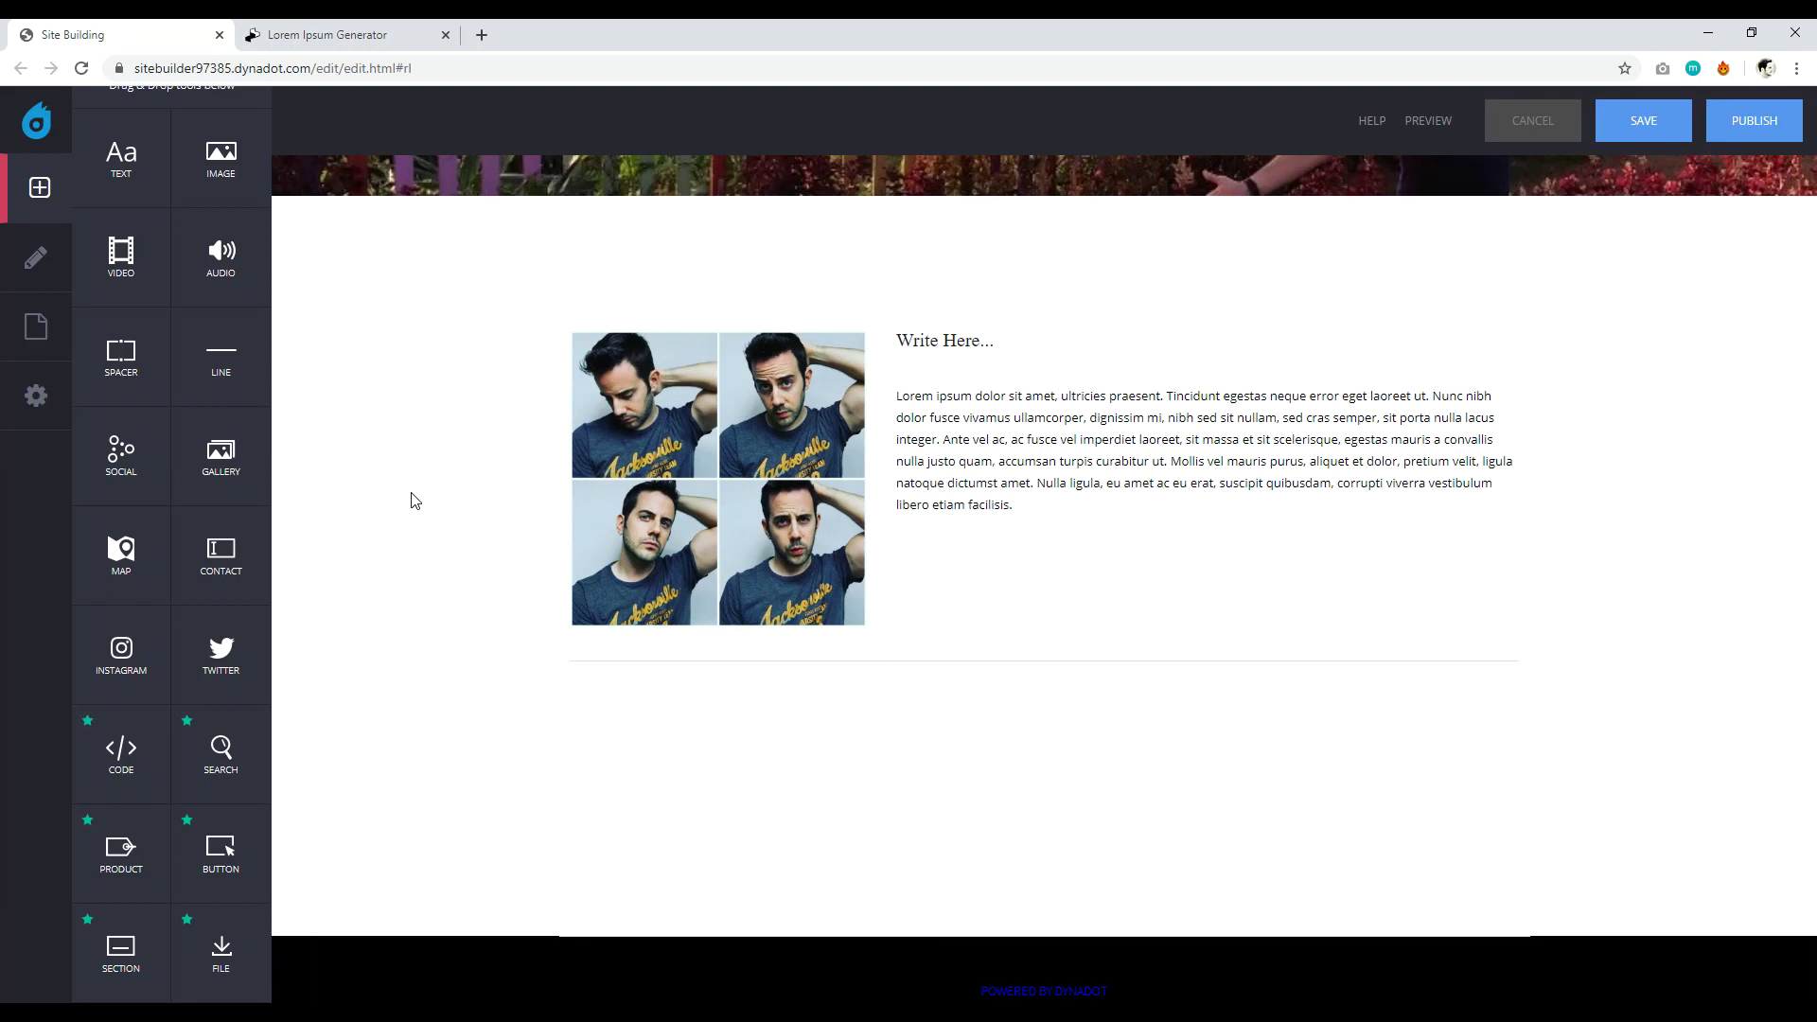
scroll(121, 445, up, 1)
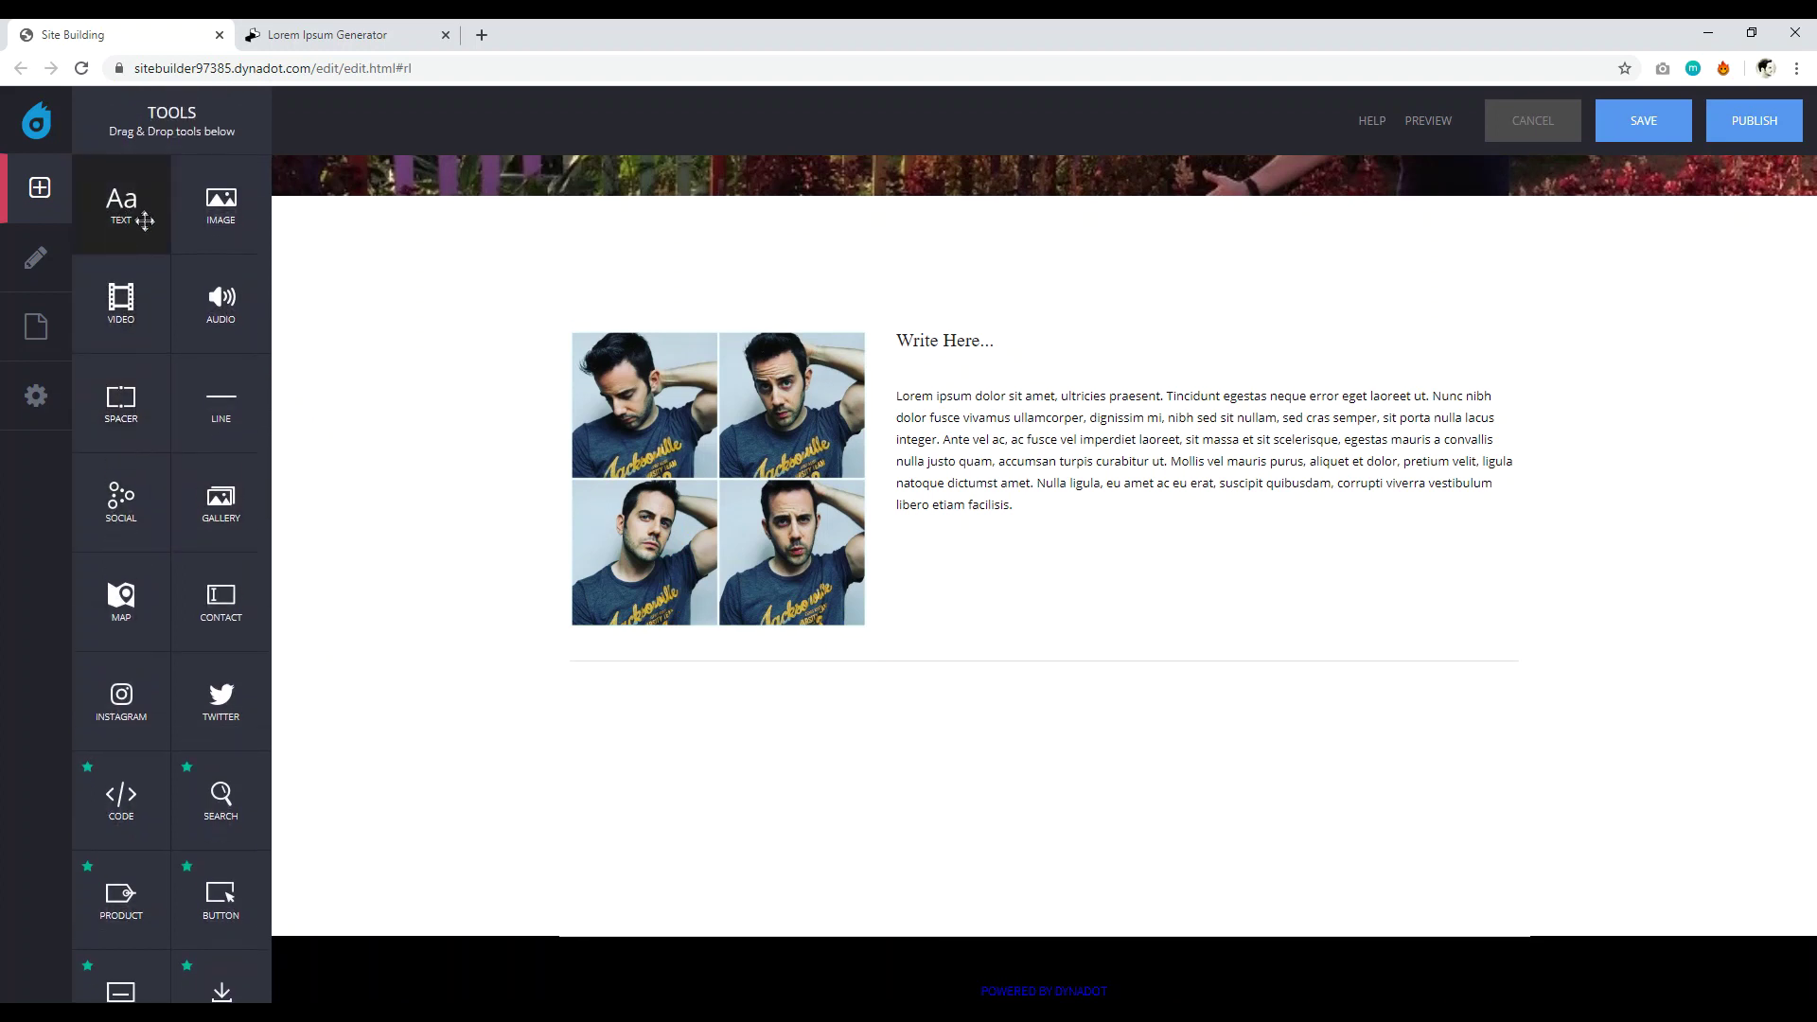
Drop a video block below the divider and load youtube.com in a new browser tab.
drag(126, 304, 974, 723)
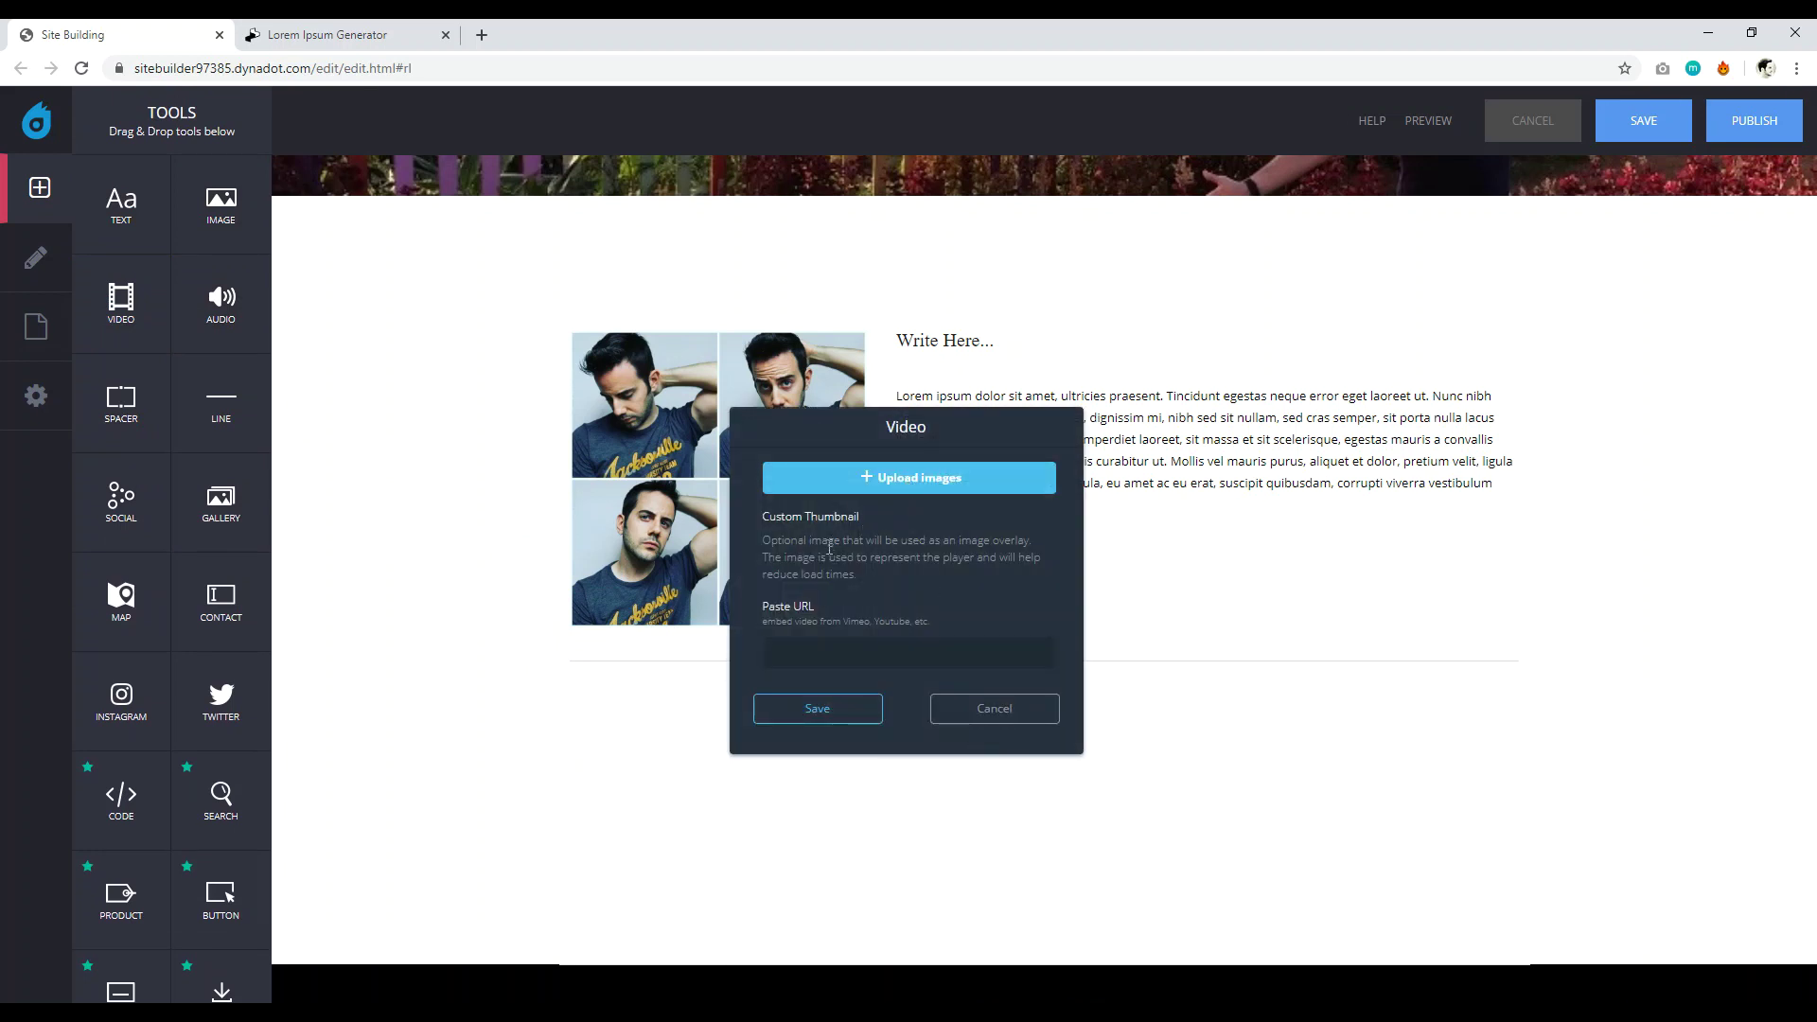
click(480, 34)
text(youtube.com)
key(Return)
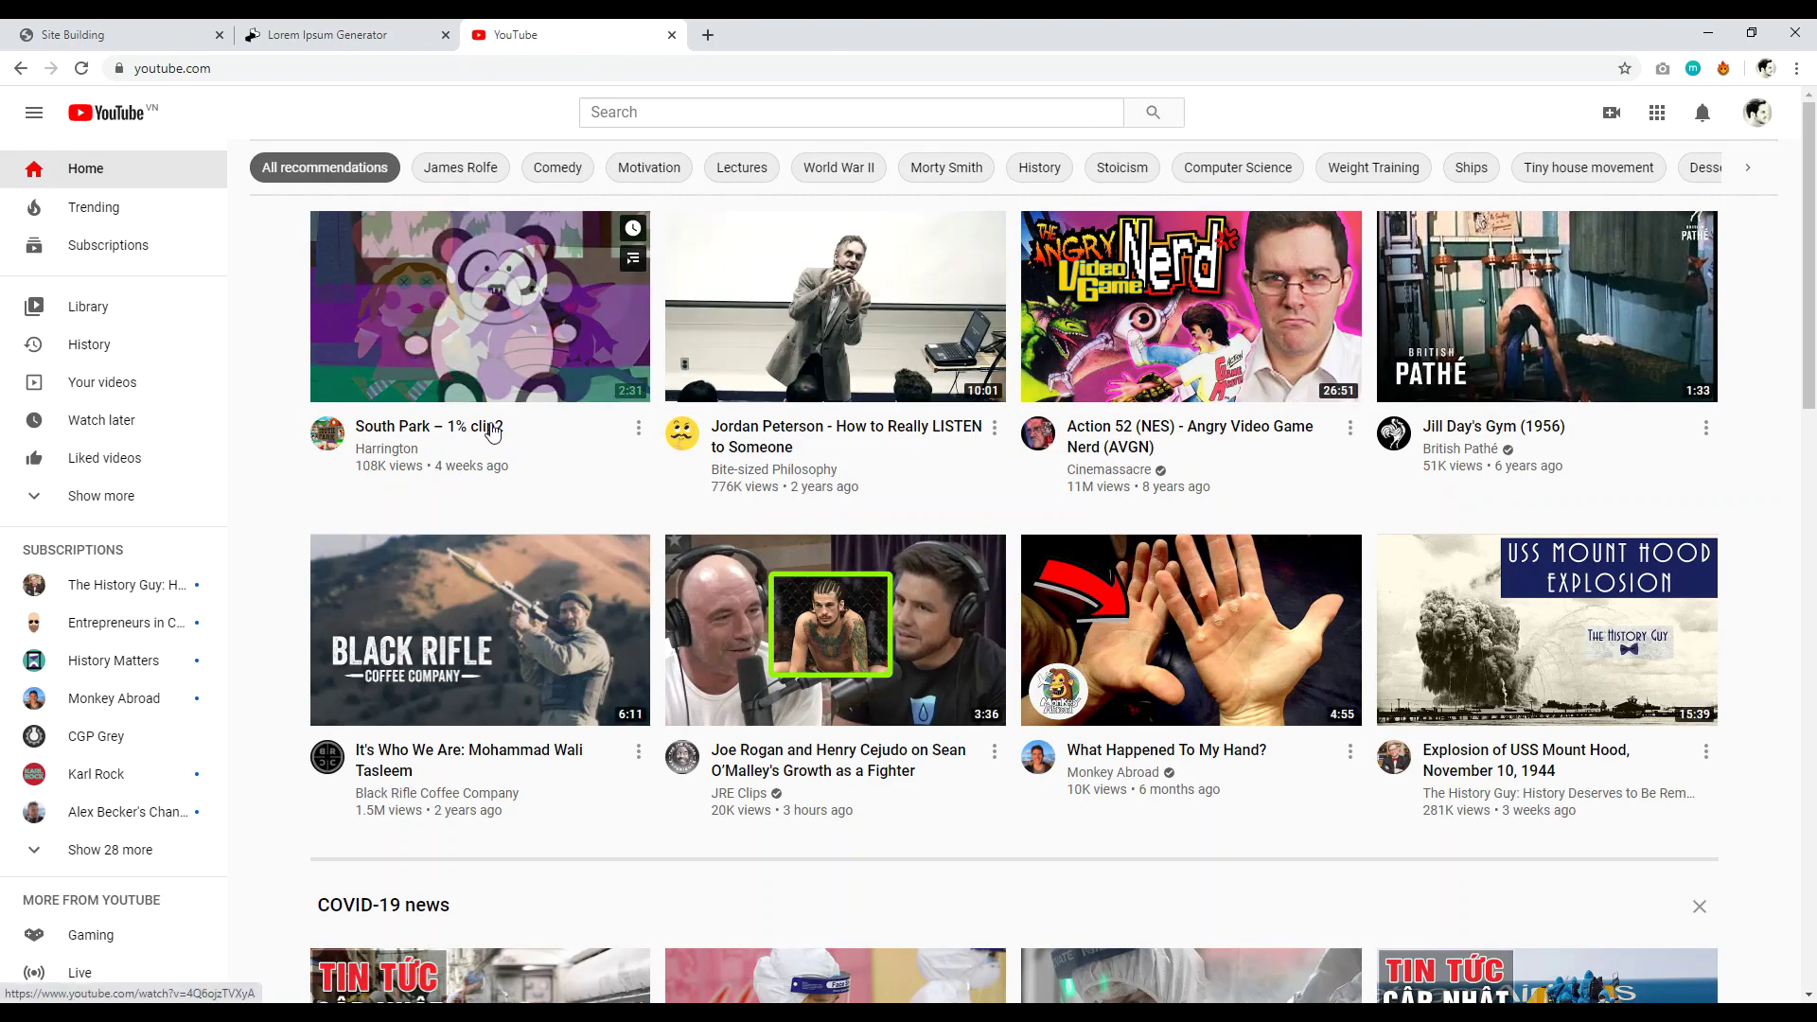
Open the podcast interview video in its own tab and copy its web address.
scroll(594, 428, down, 4)
right_click(713, 236)
click(785, 252)
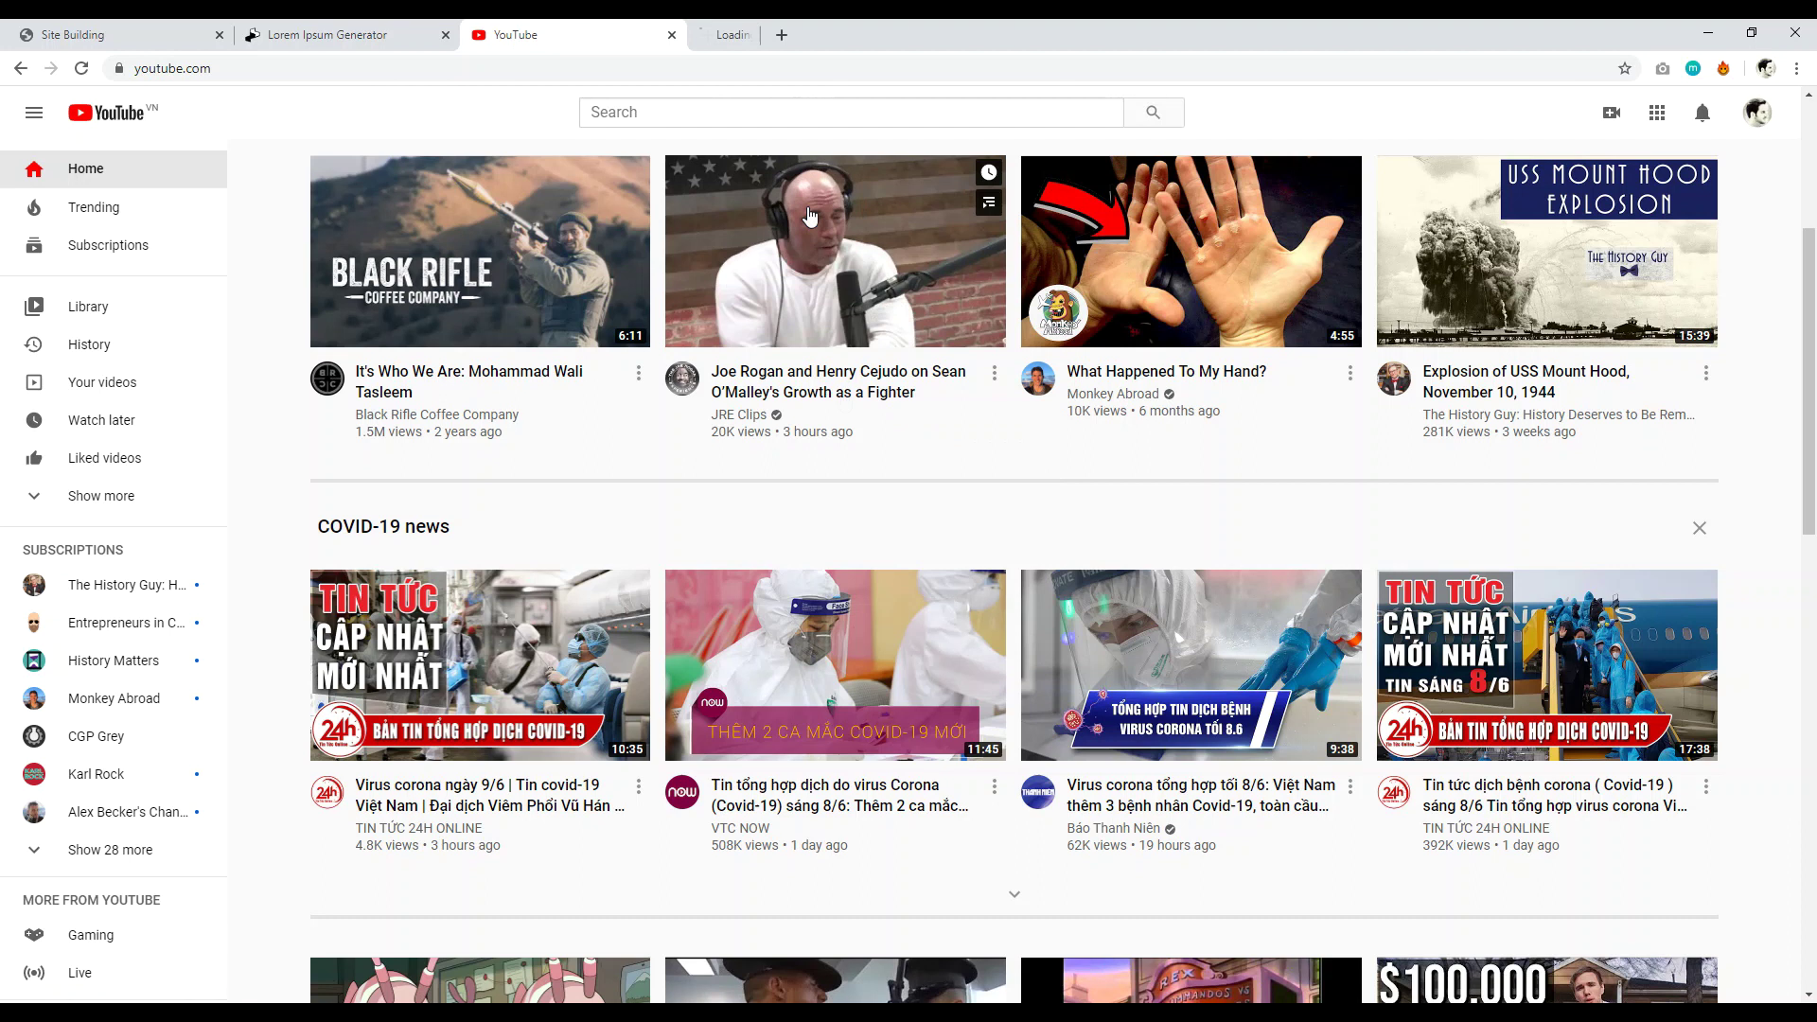
click(757, 34)
click(283, 68)
key(ctrl+c)
right_click(318, 68)
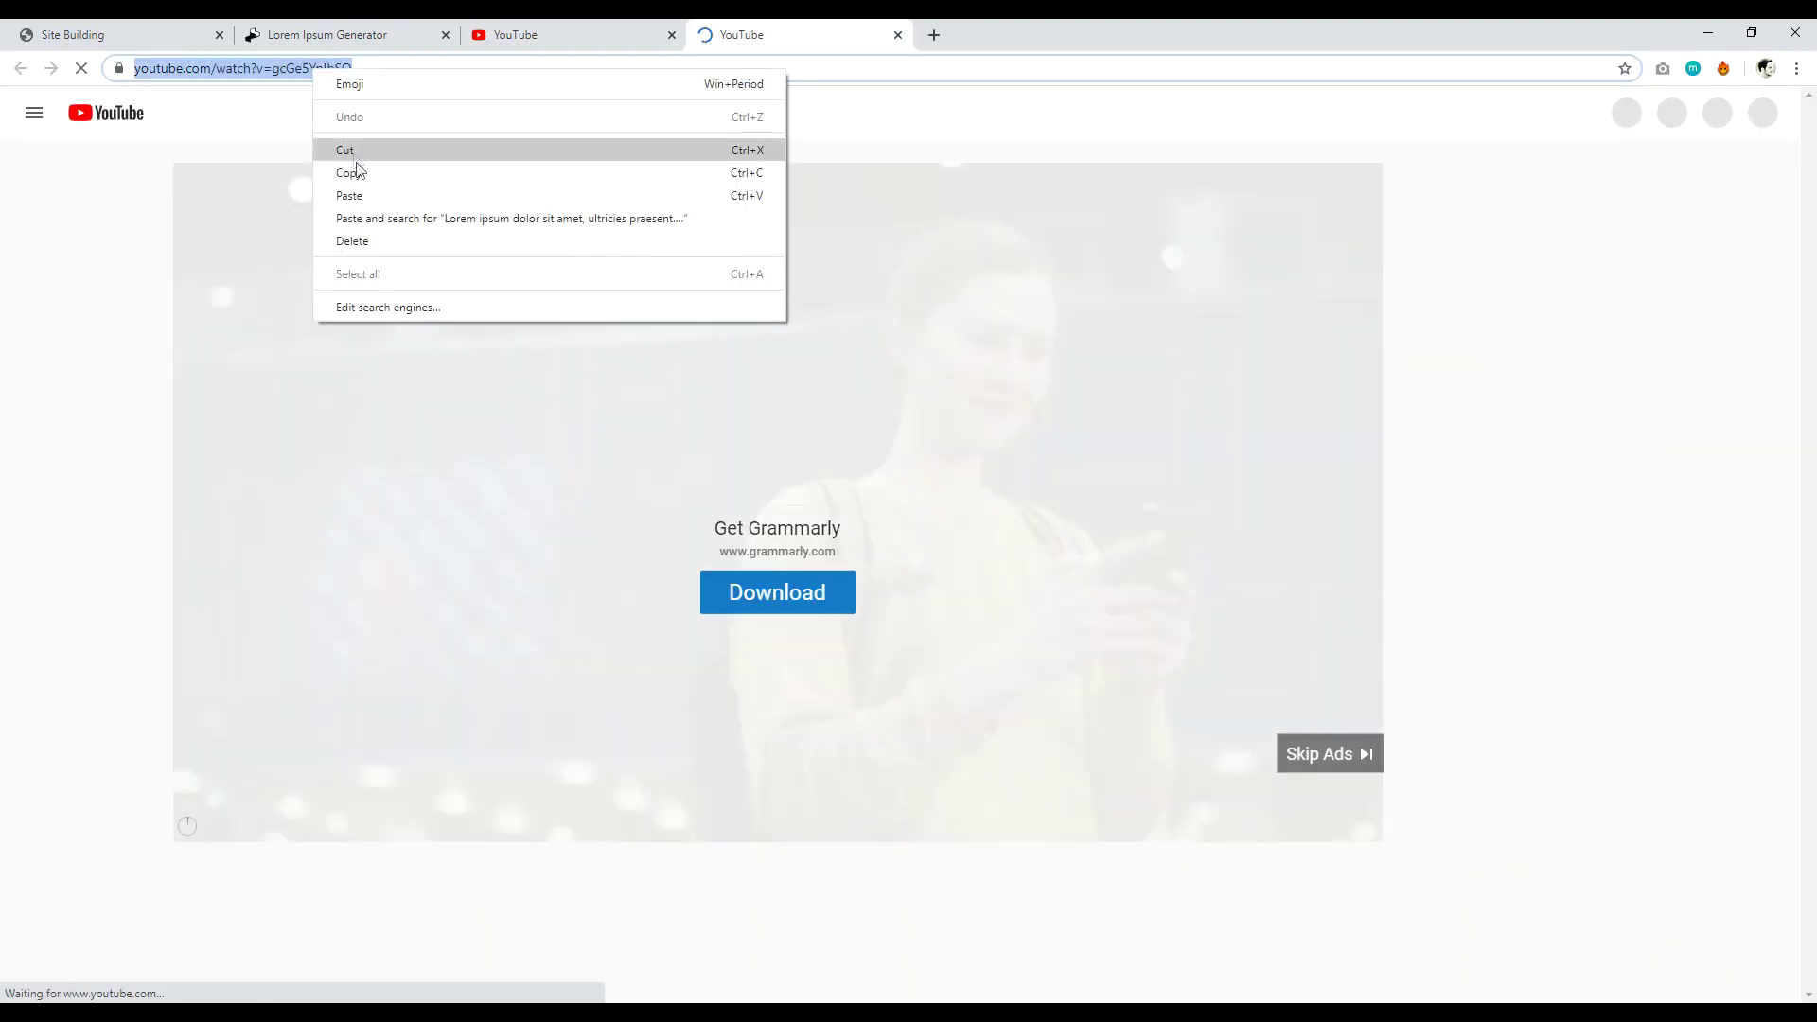
click(360, 171)
Close the video tab and return to the site editor's Video dialog.
click(567, 34)
click(897, 35)
click(327, 34)
click(105, 34)
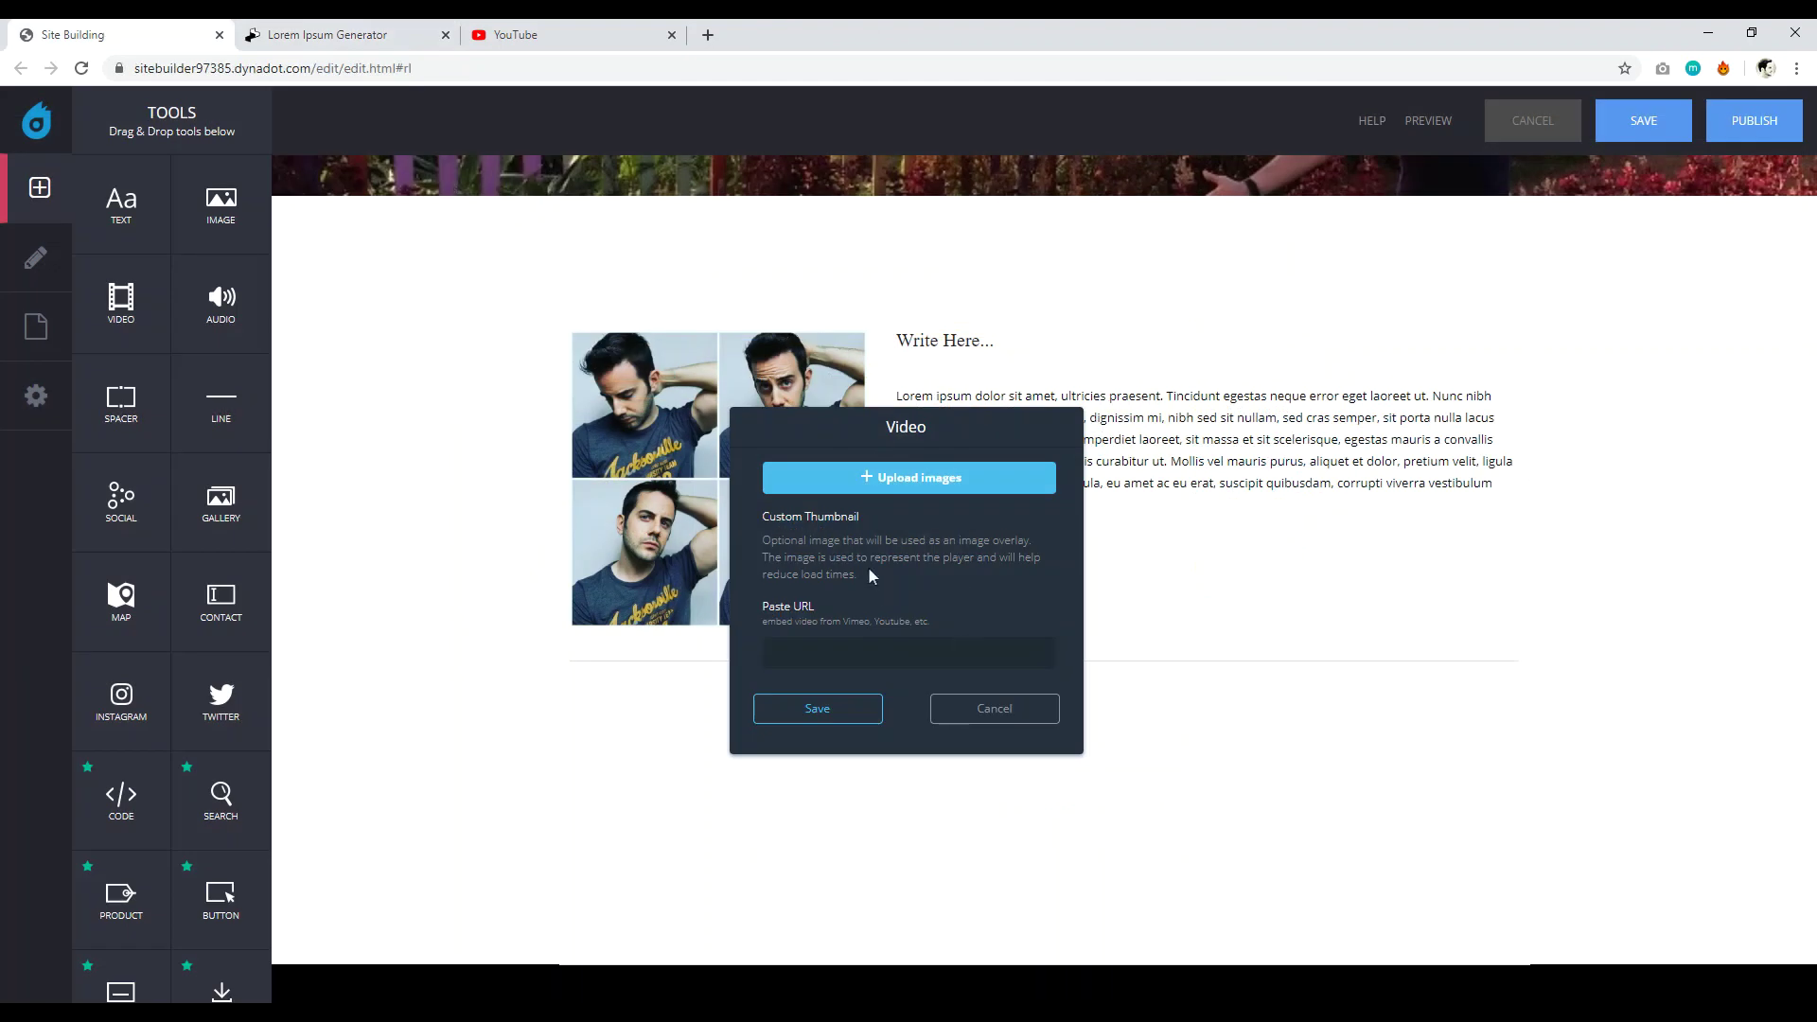
Paste the copied YouTube link into the Video dialog's URL field and save to embed it.
click(833, 653)
right_click(833, 655)
click(1031, 801)
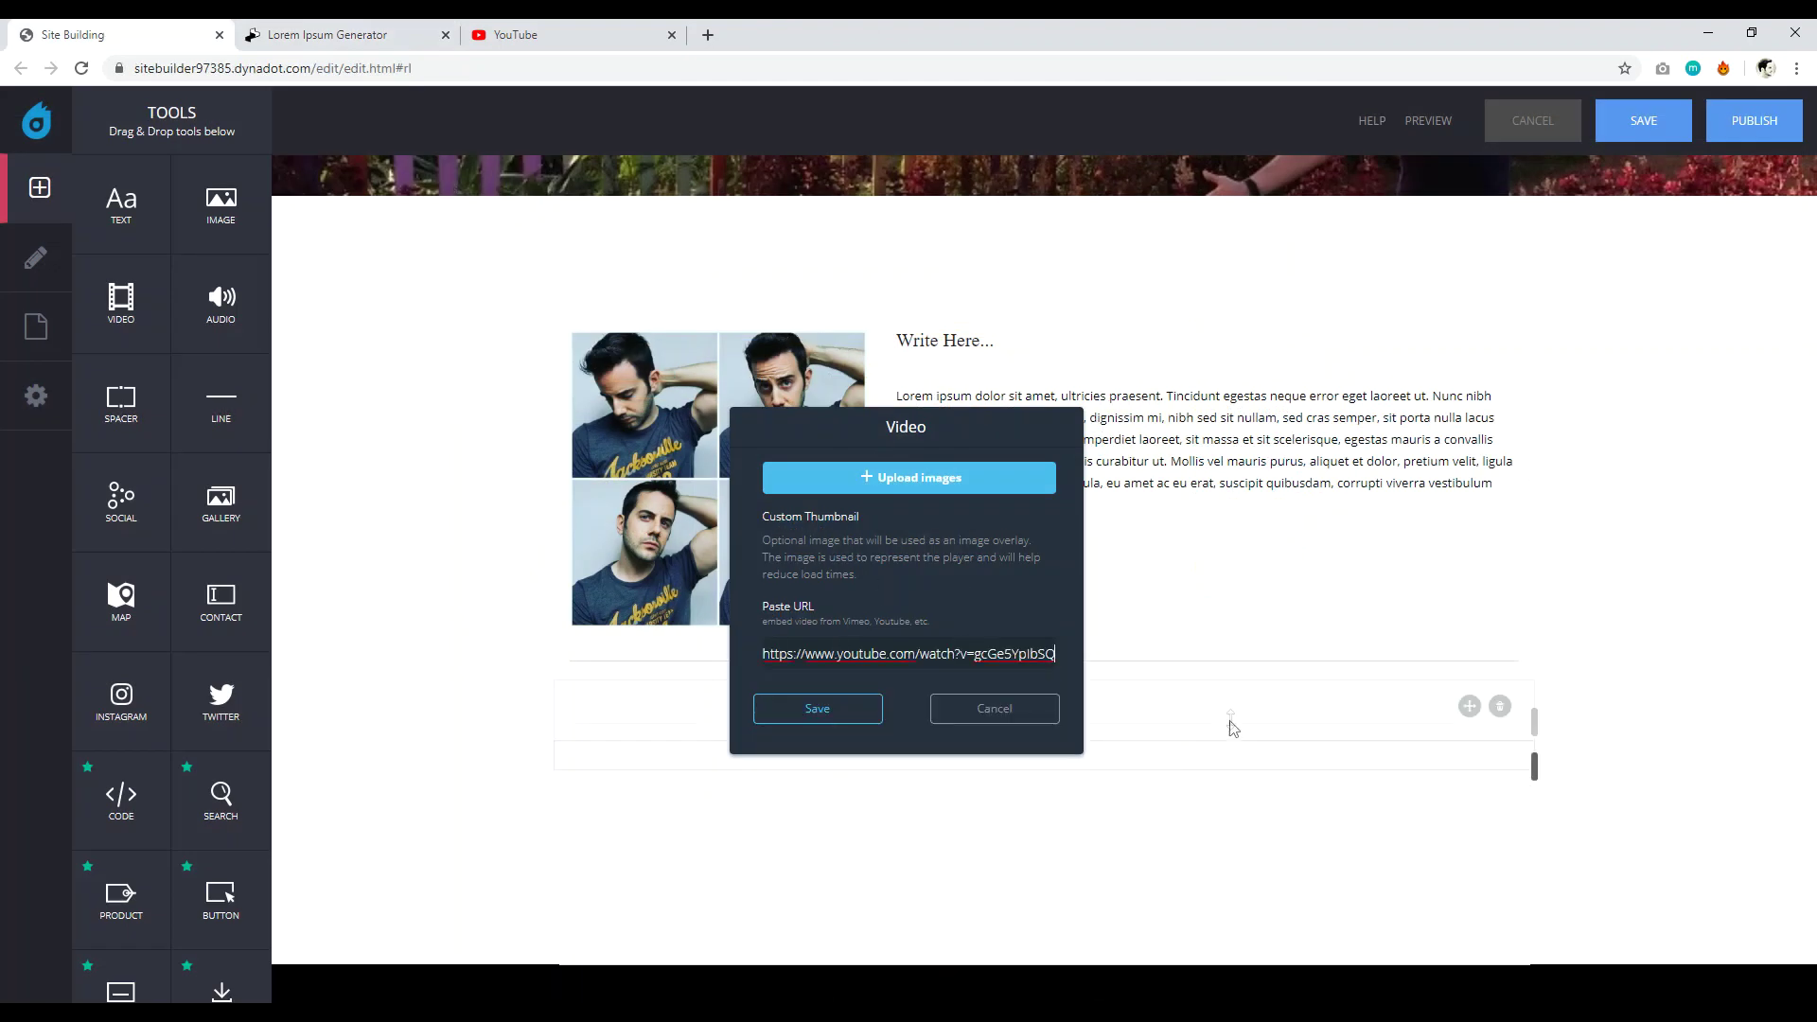
click(817, 707)
scroll(1429, 632, down, 1)
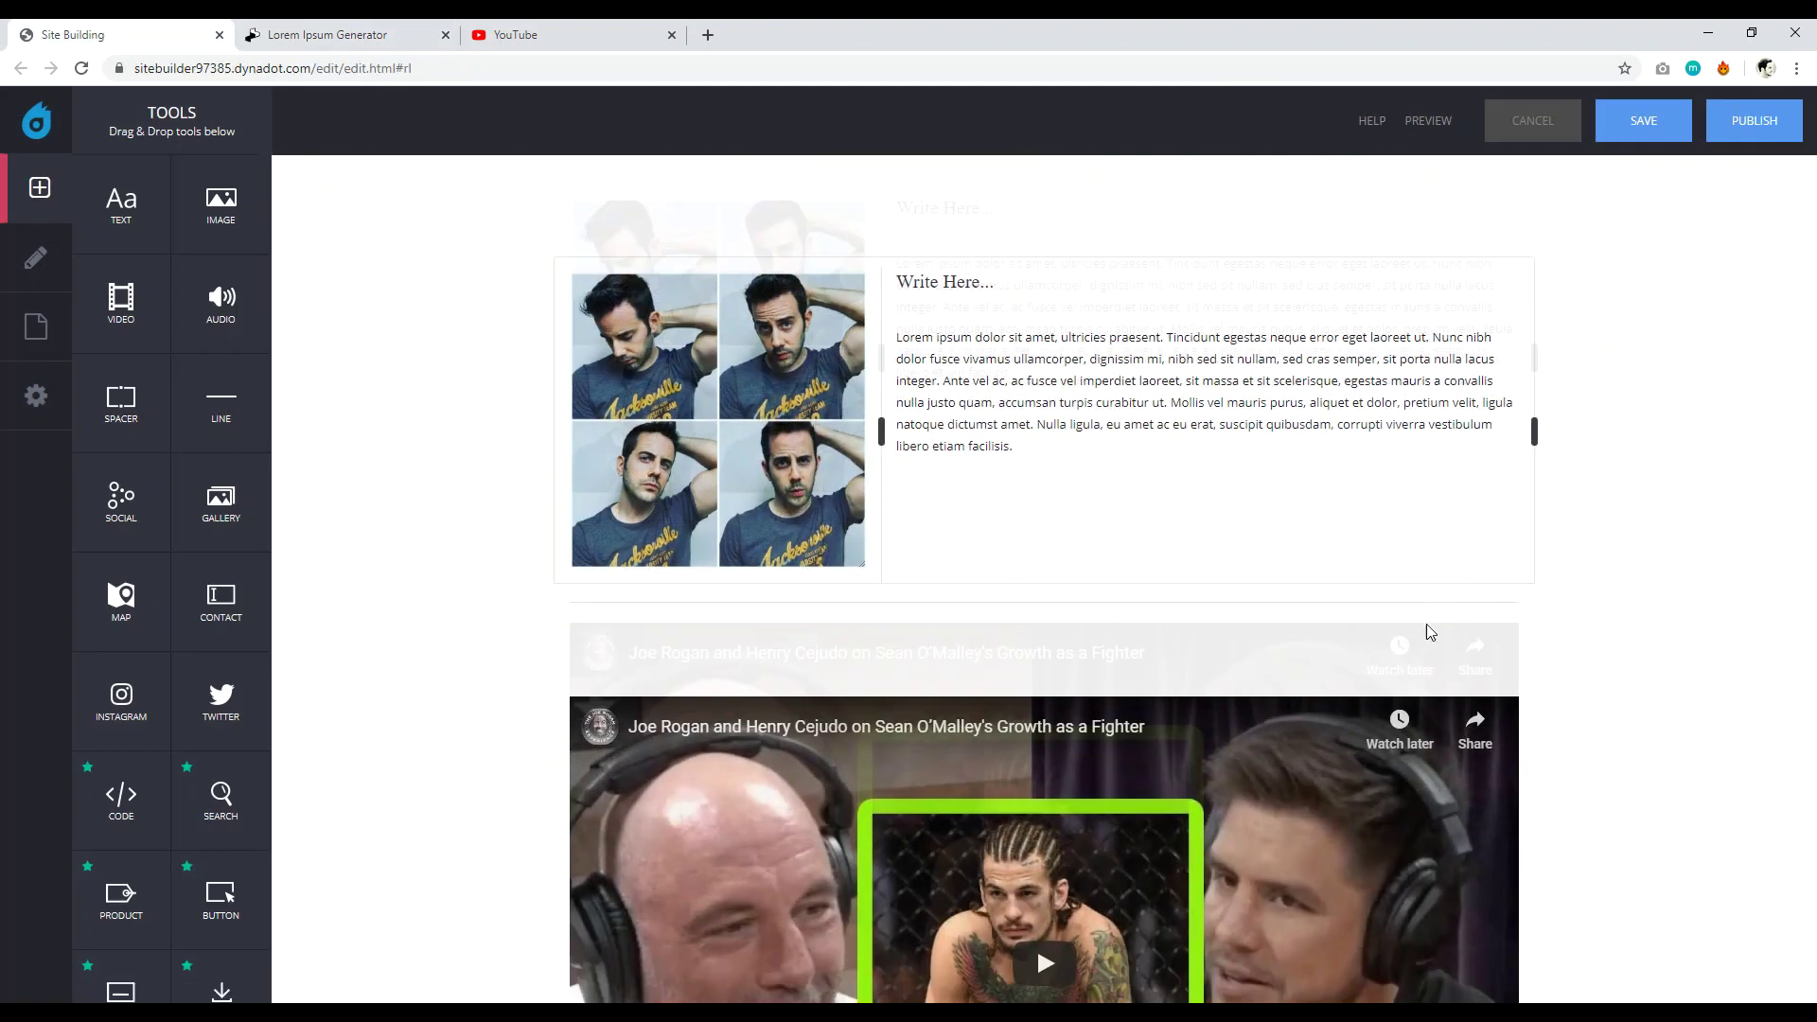
scroll(1429, 632, down, 5)
scroll(928, 506, up, 6)
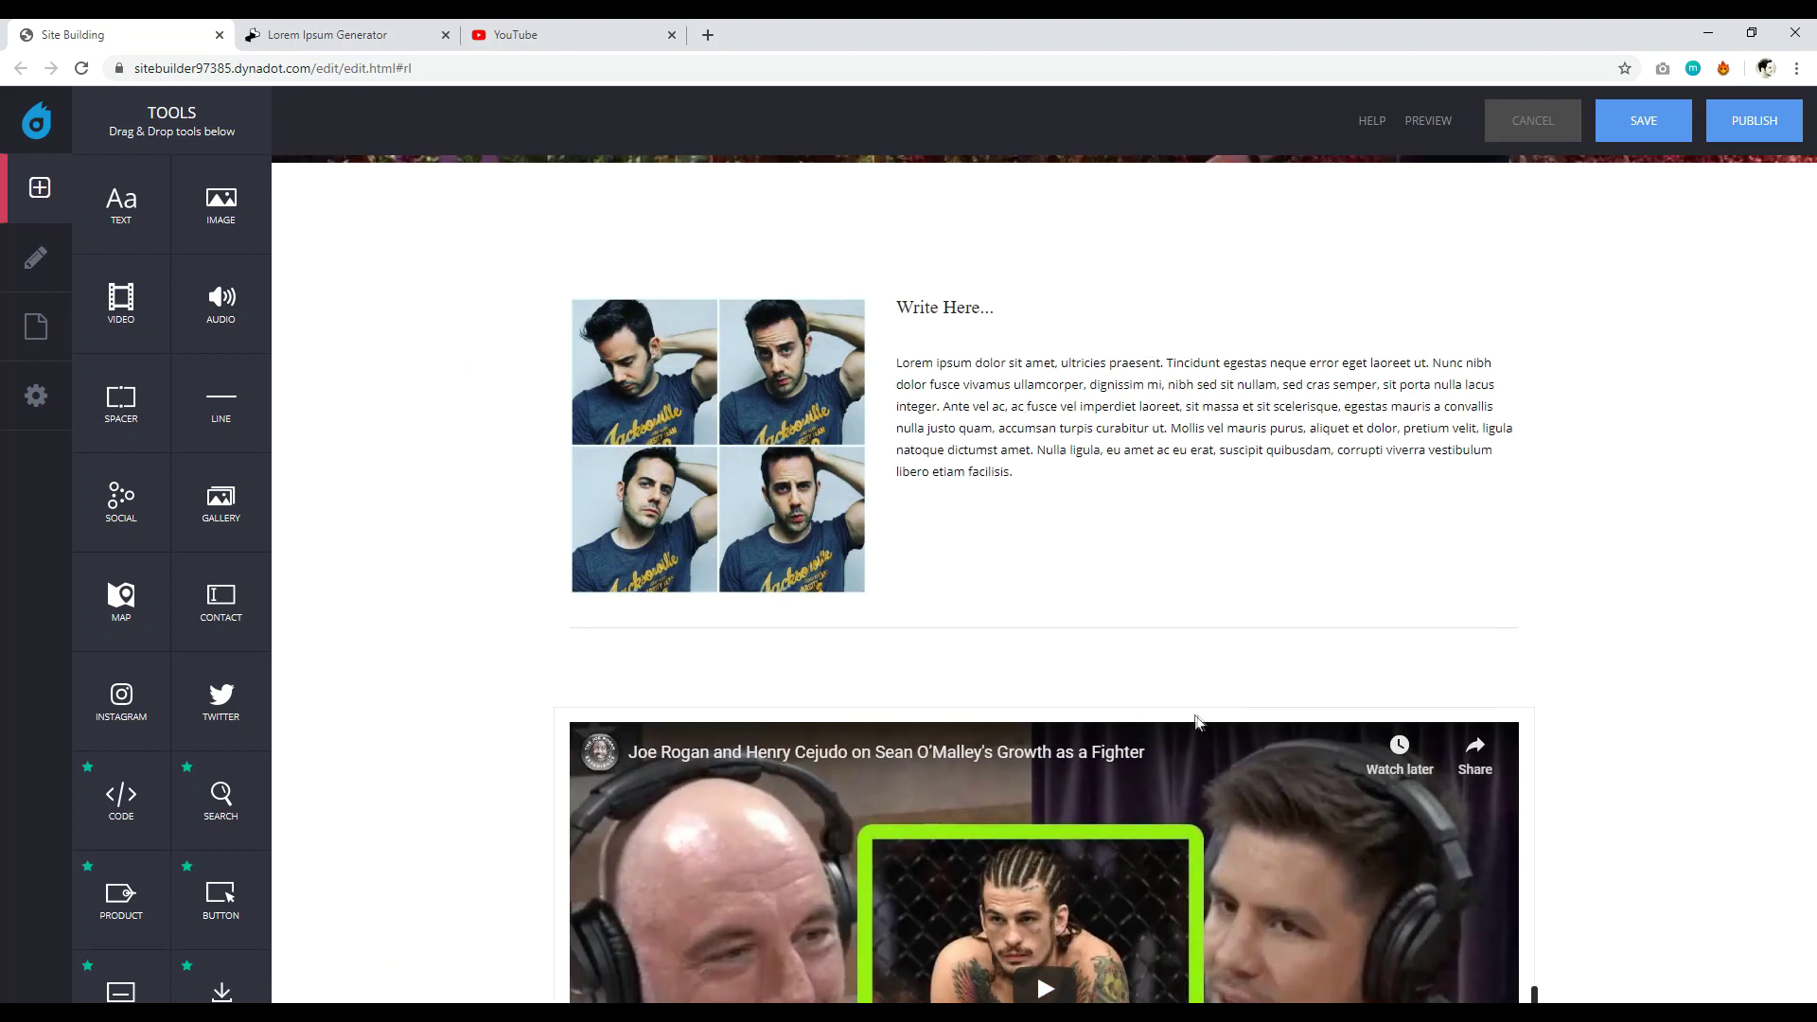
scroll(1060, 338, down, 6)
Add a social sharing bar below the video, then delete it again.
drag(112, 503, 1115, 746)
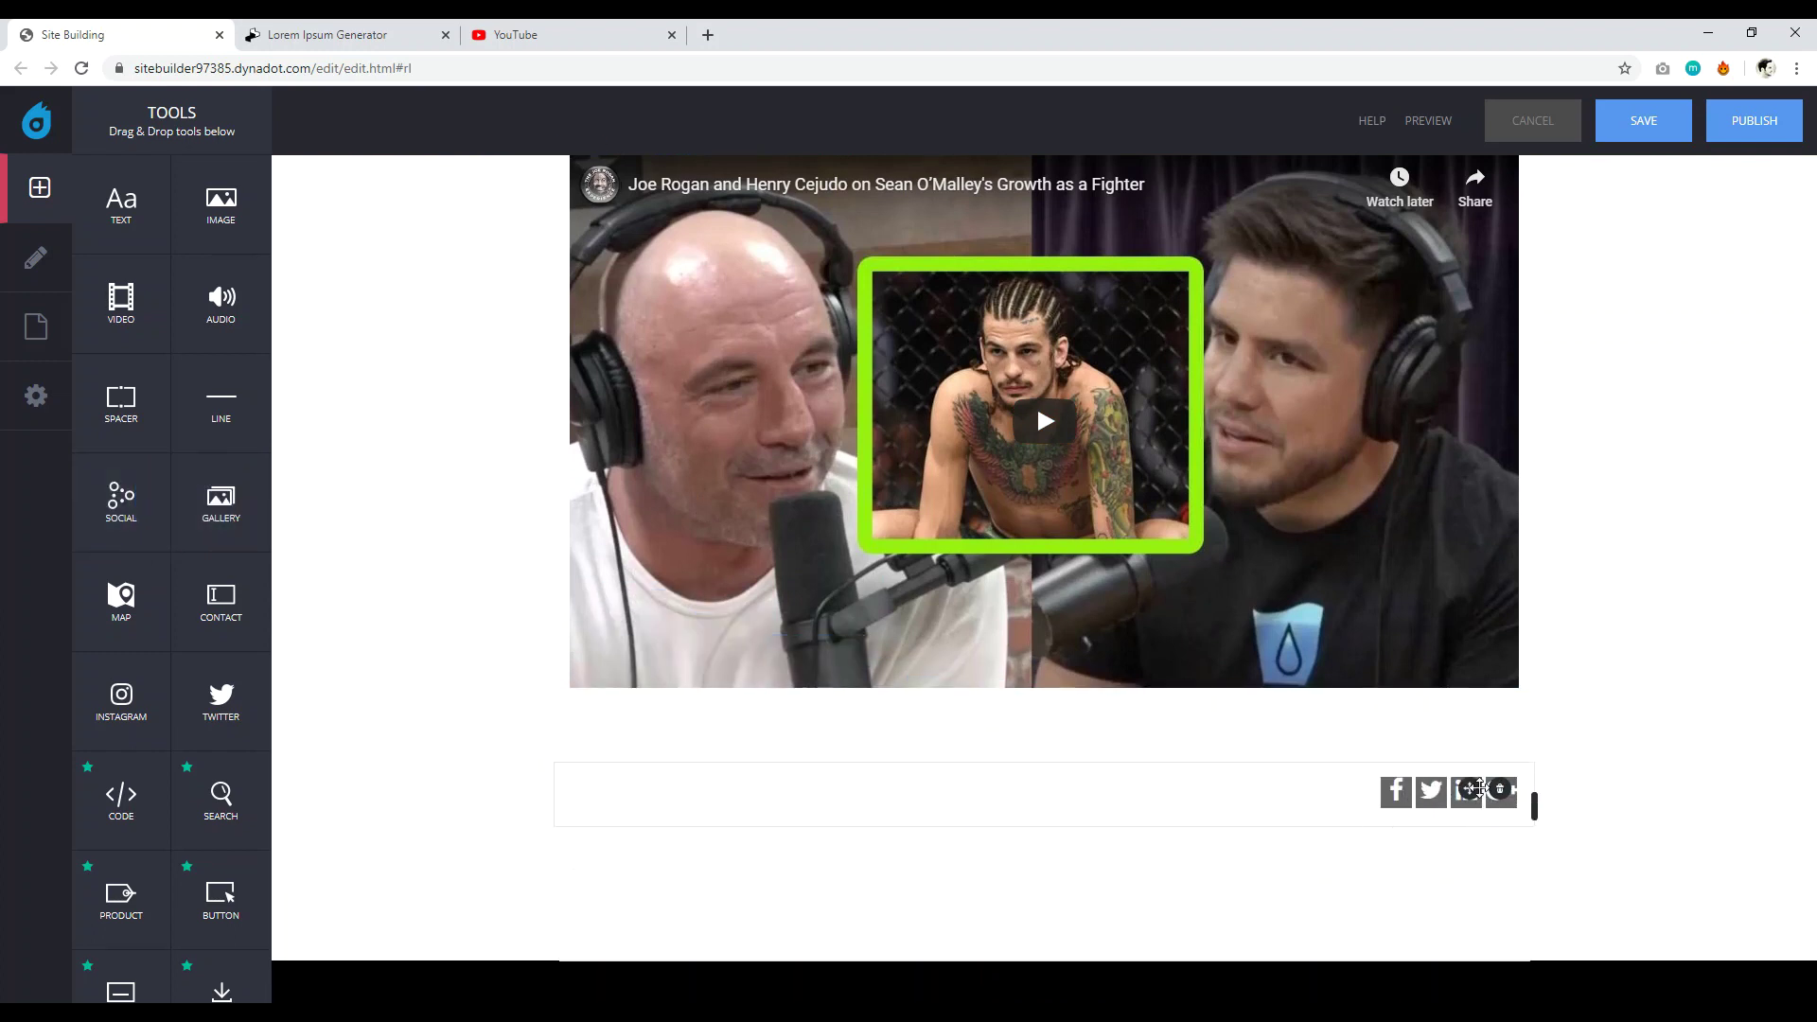
drag(1466, 787, 1486, 797)
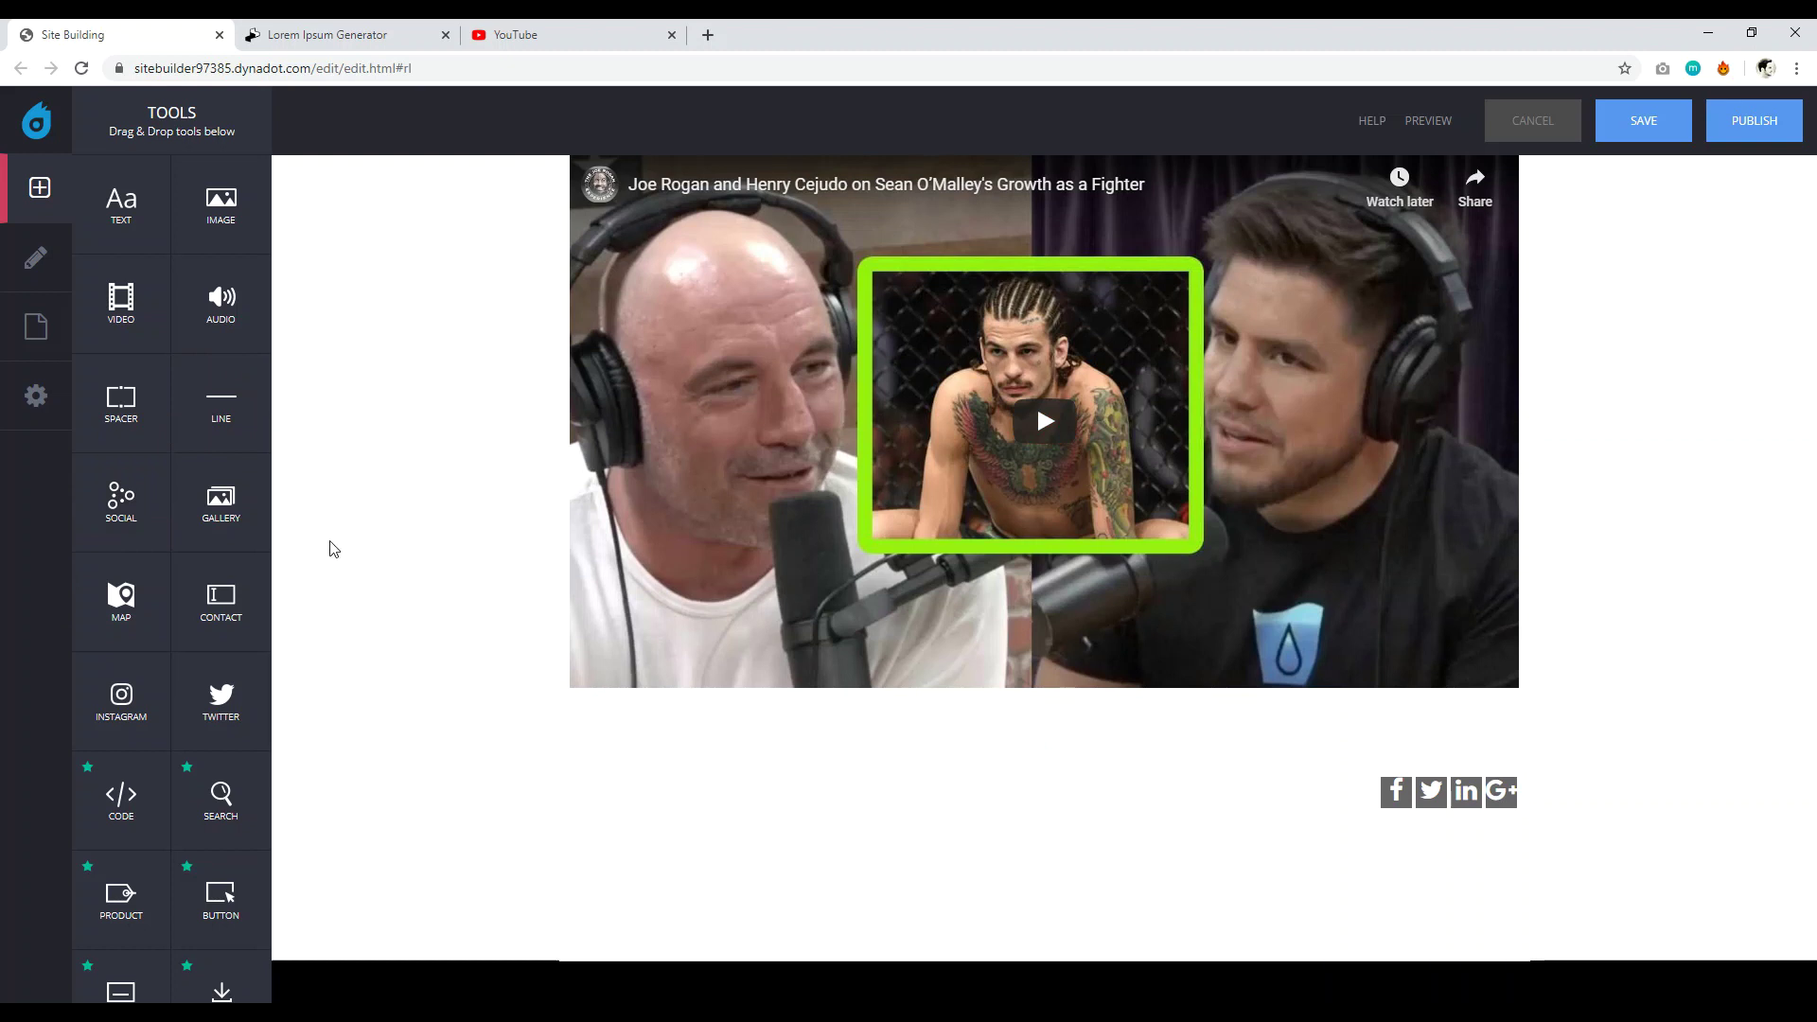
click(1509, 793)
click(1255, 970)
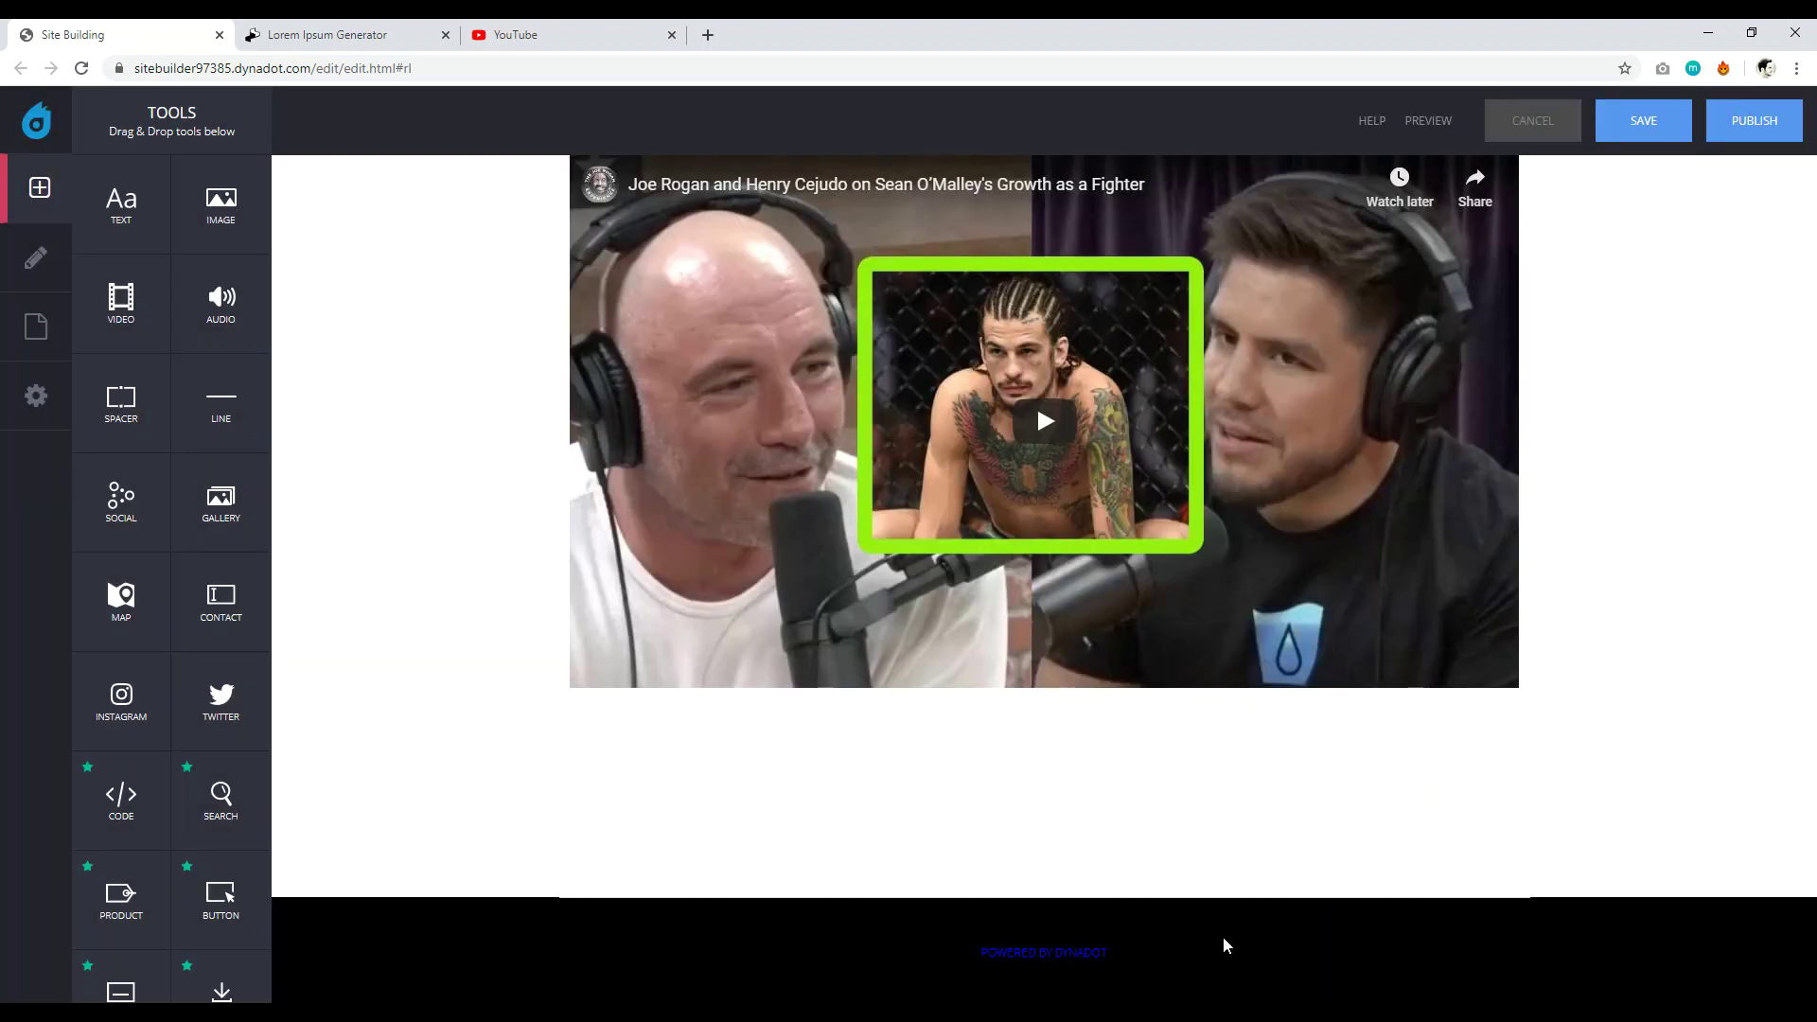
scroll(365, 531, up, 5)
scroll(336, 490, down, 4)
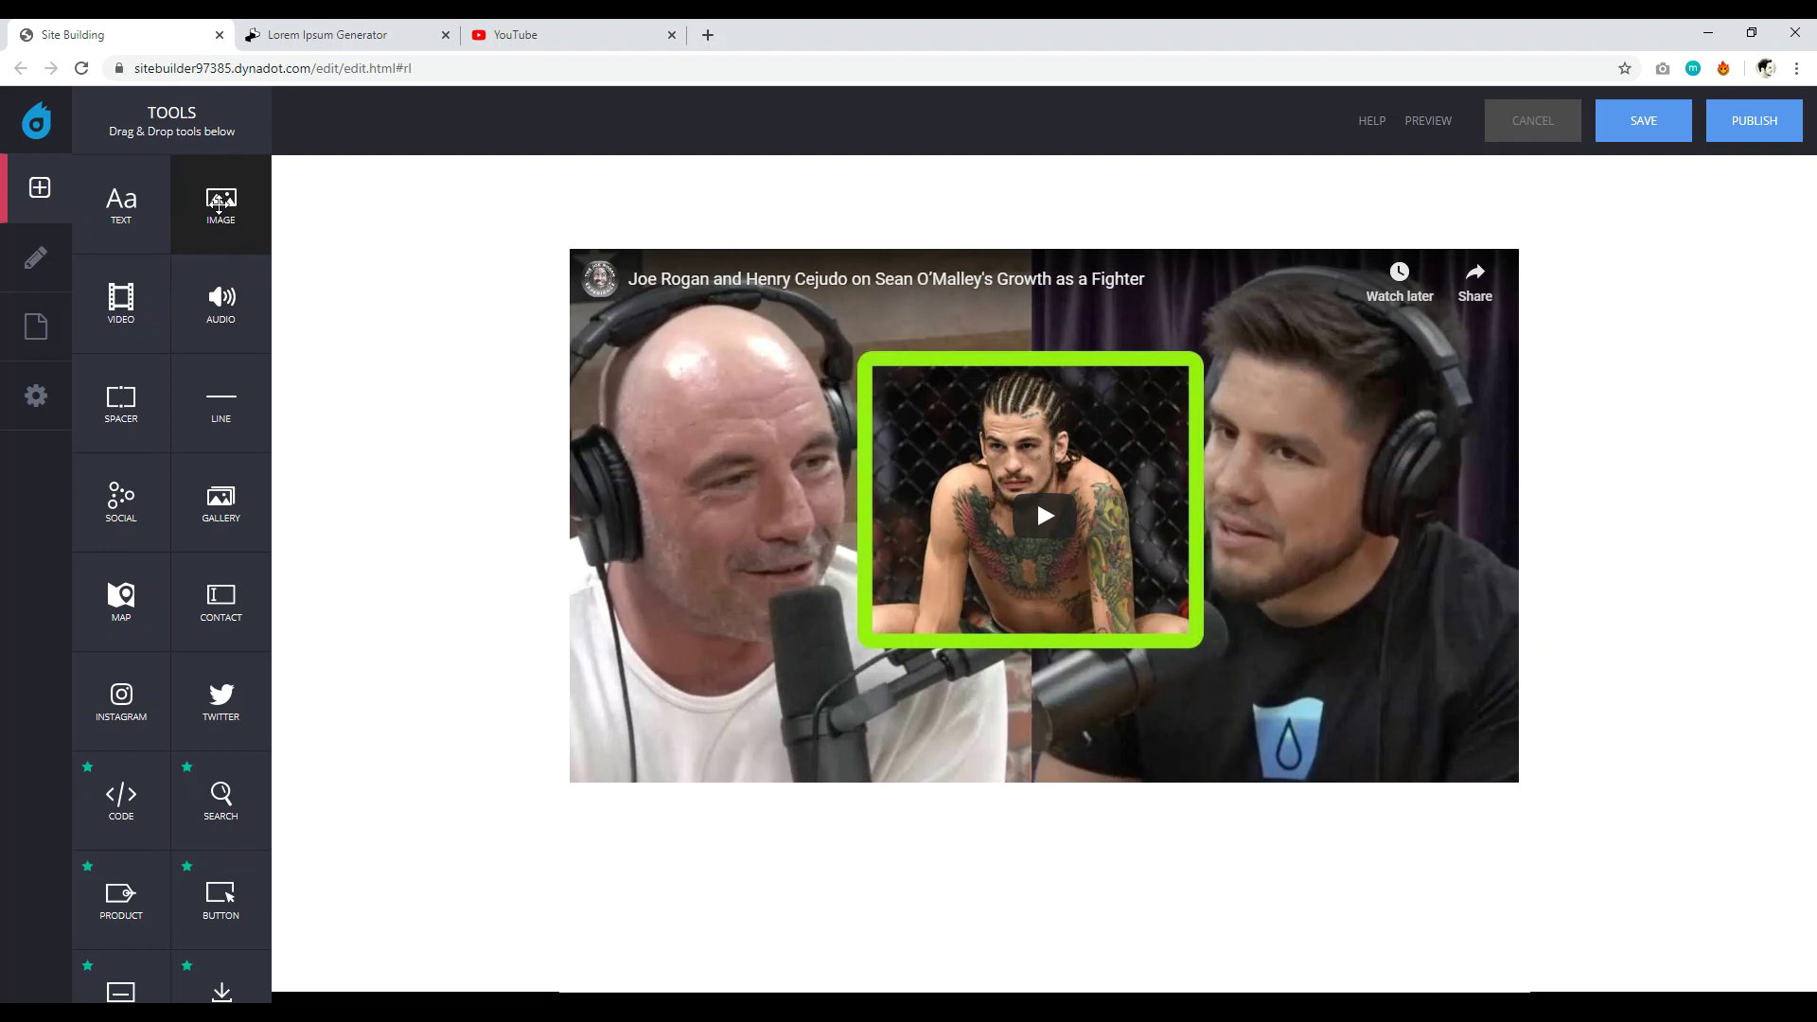
drag(217, 202, 742, 843)
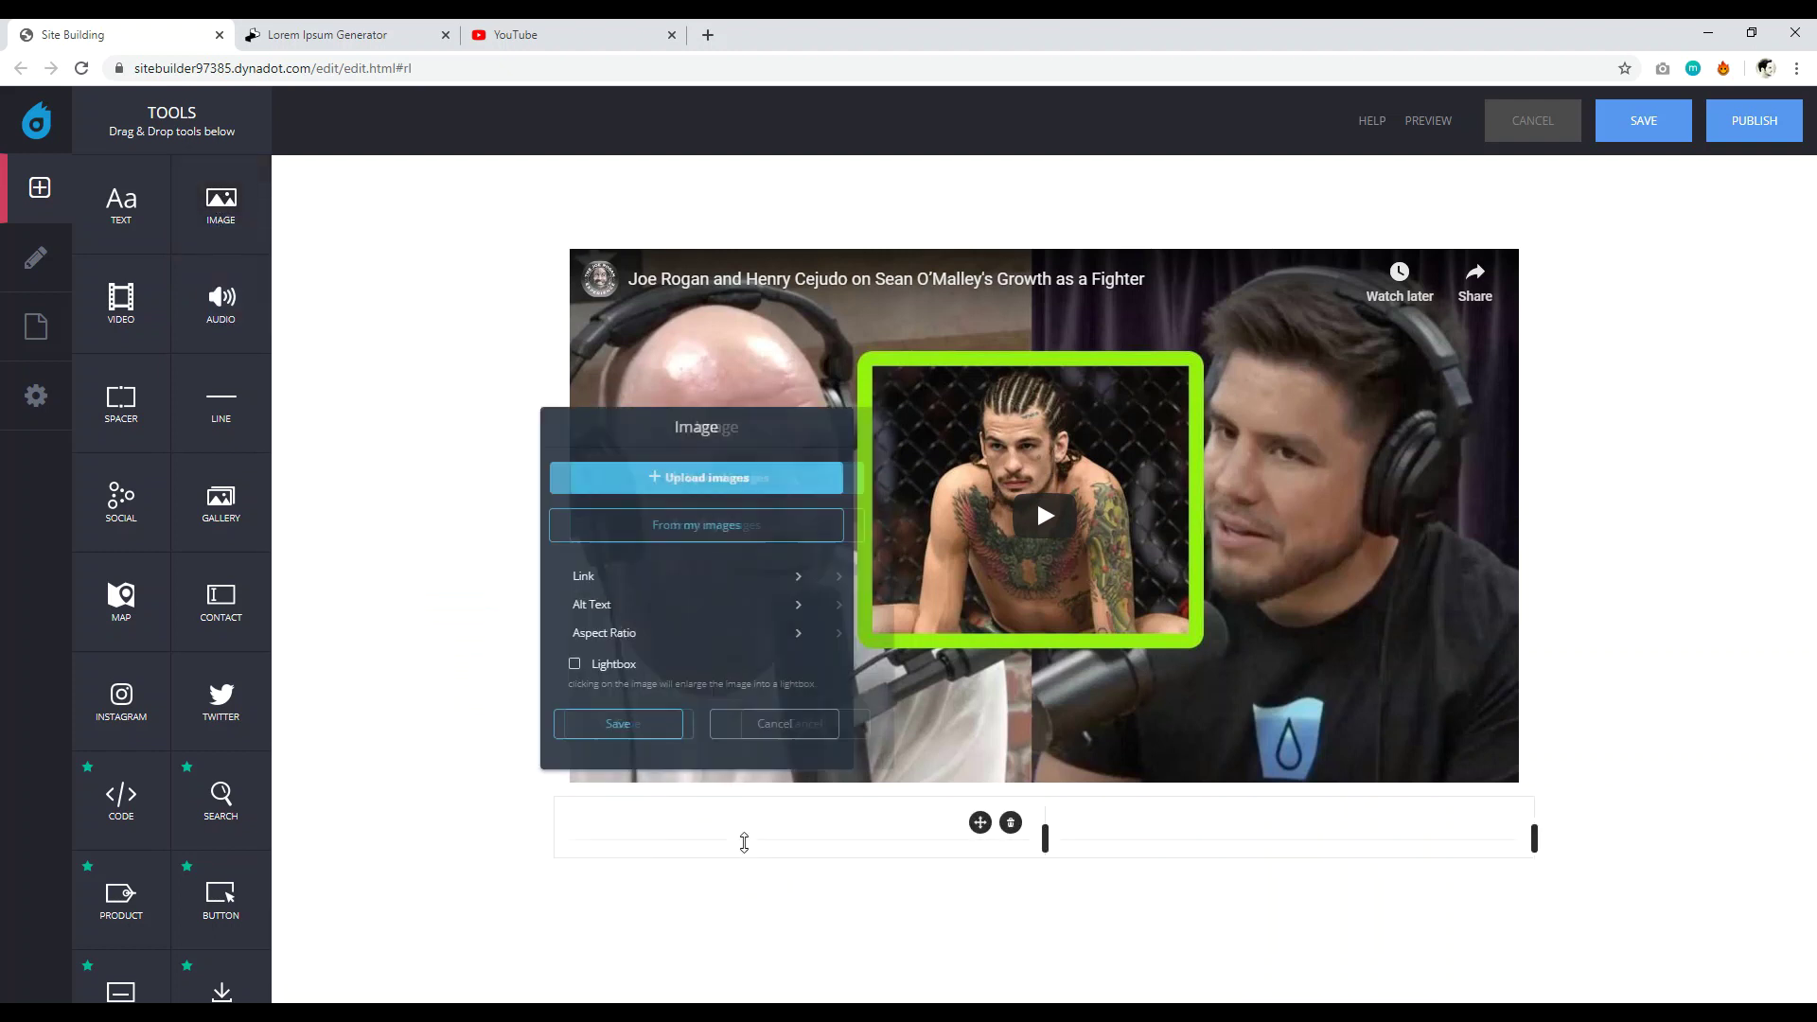
click(717, 477)
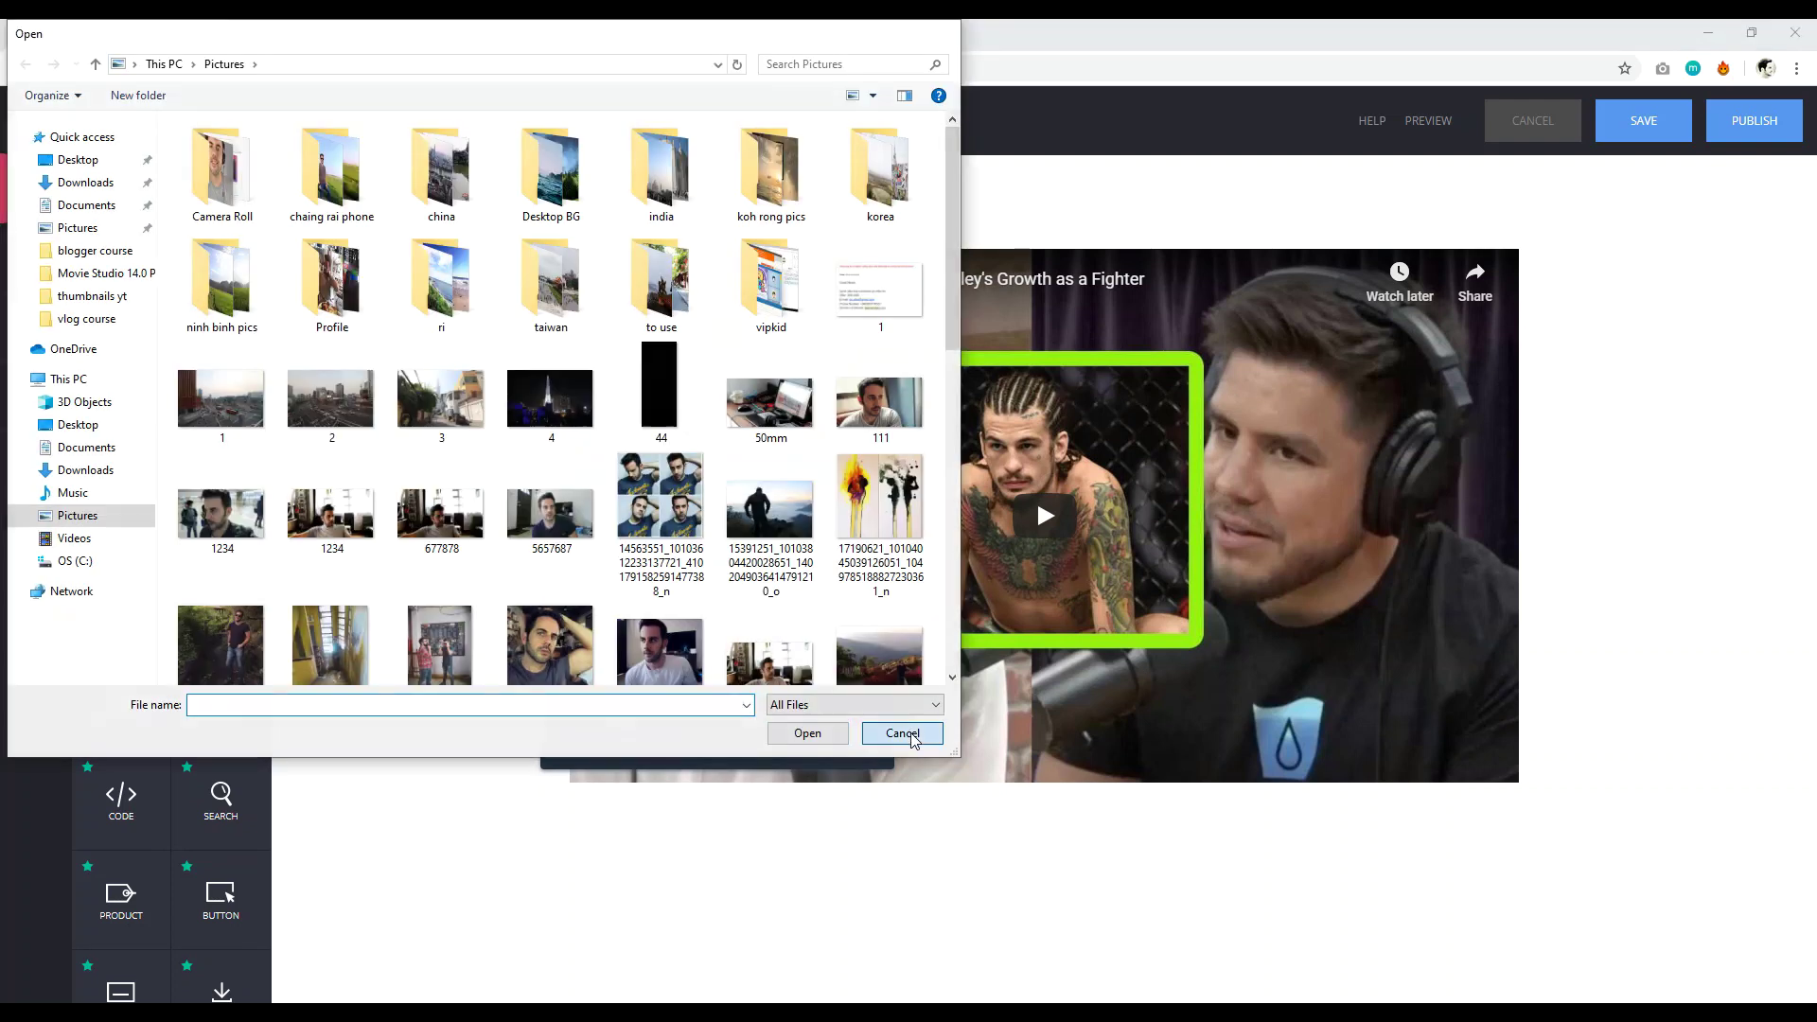
click(902, 734)
click(805, 730)
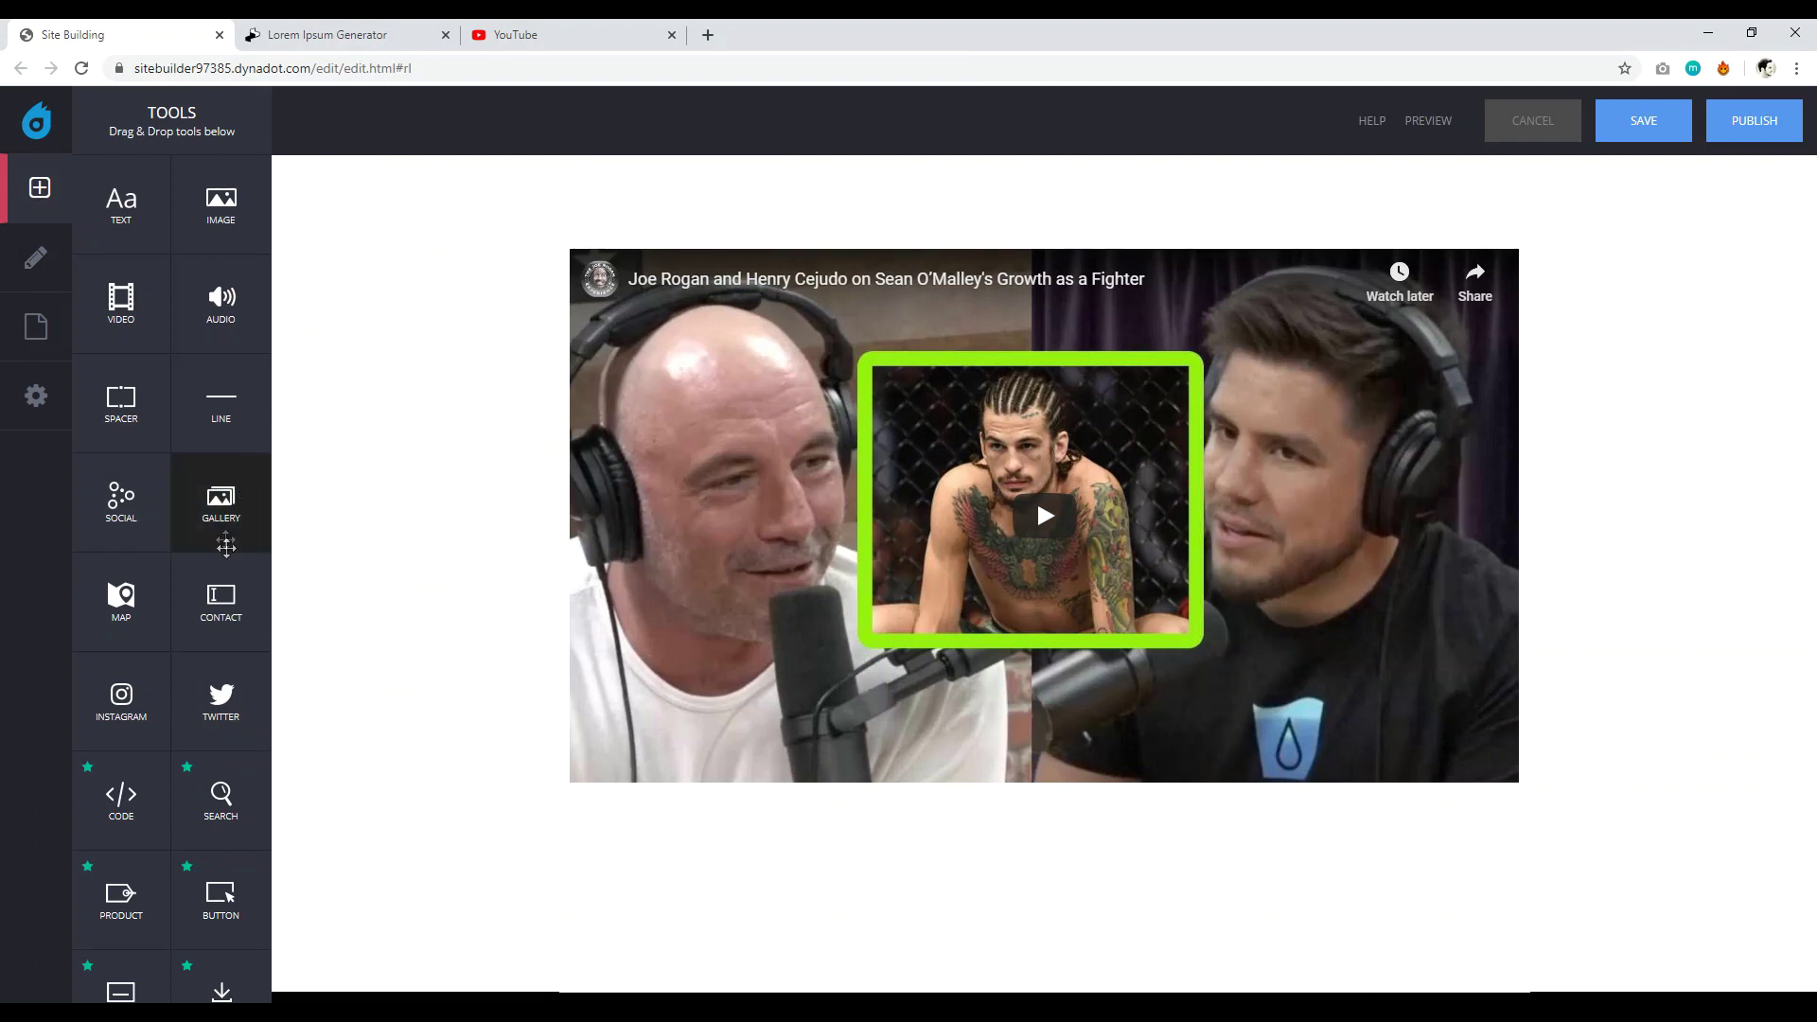
Place a contact form (Name, Email Address, Message) below the video and a text block above it.
drag(220, 598, 663, 866)
scroll(530, 724, down, 5)
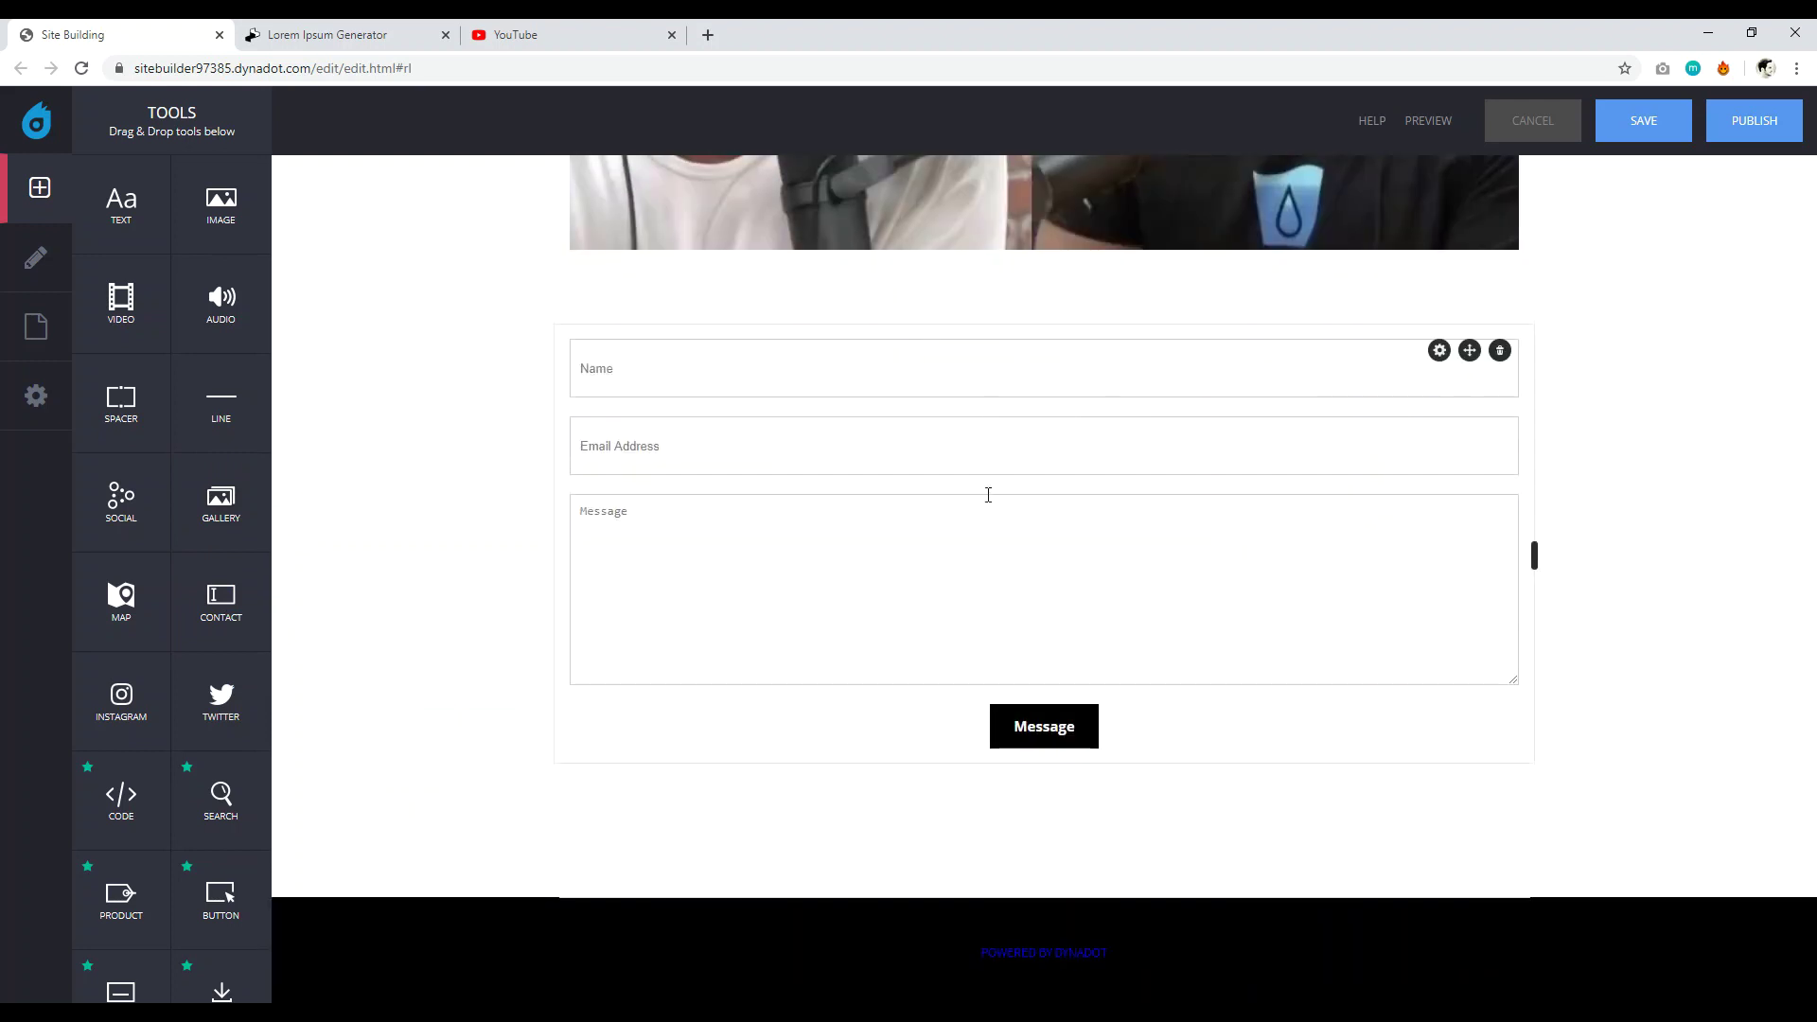
drag(123, 211, 818, 311)
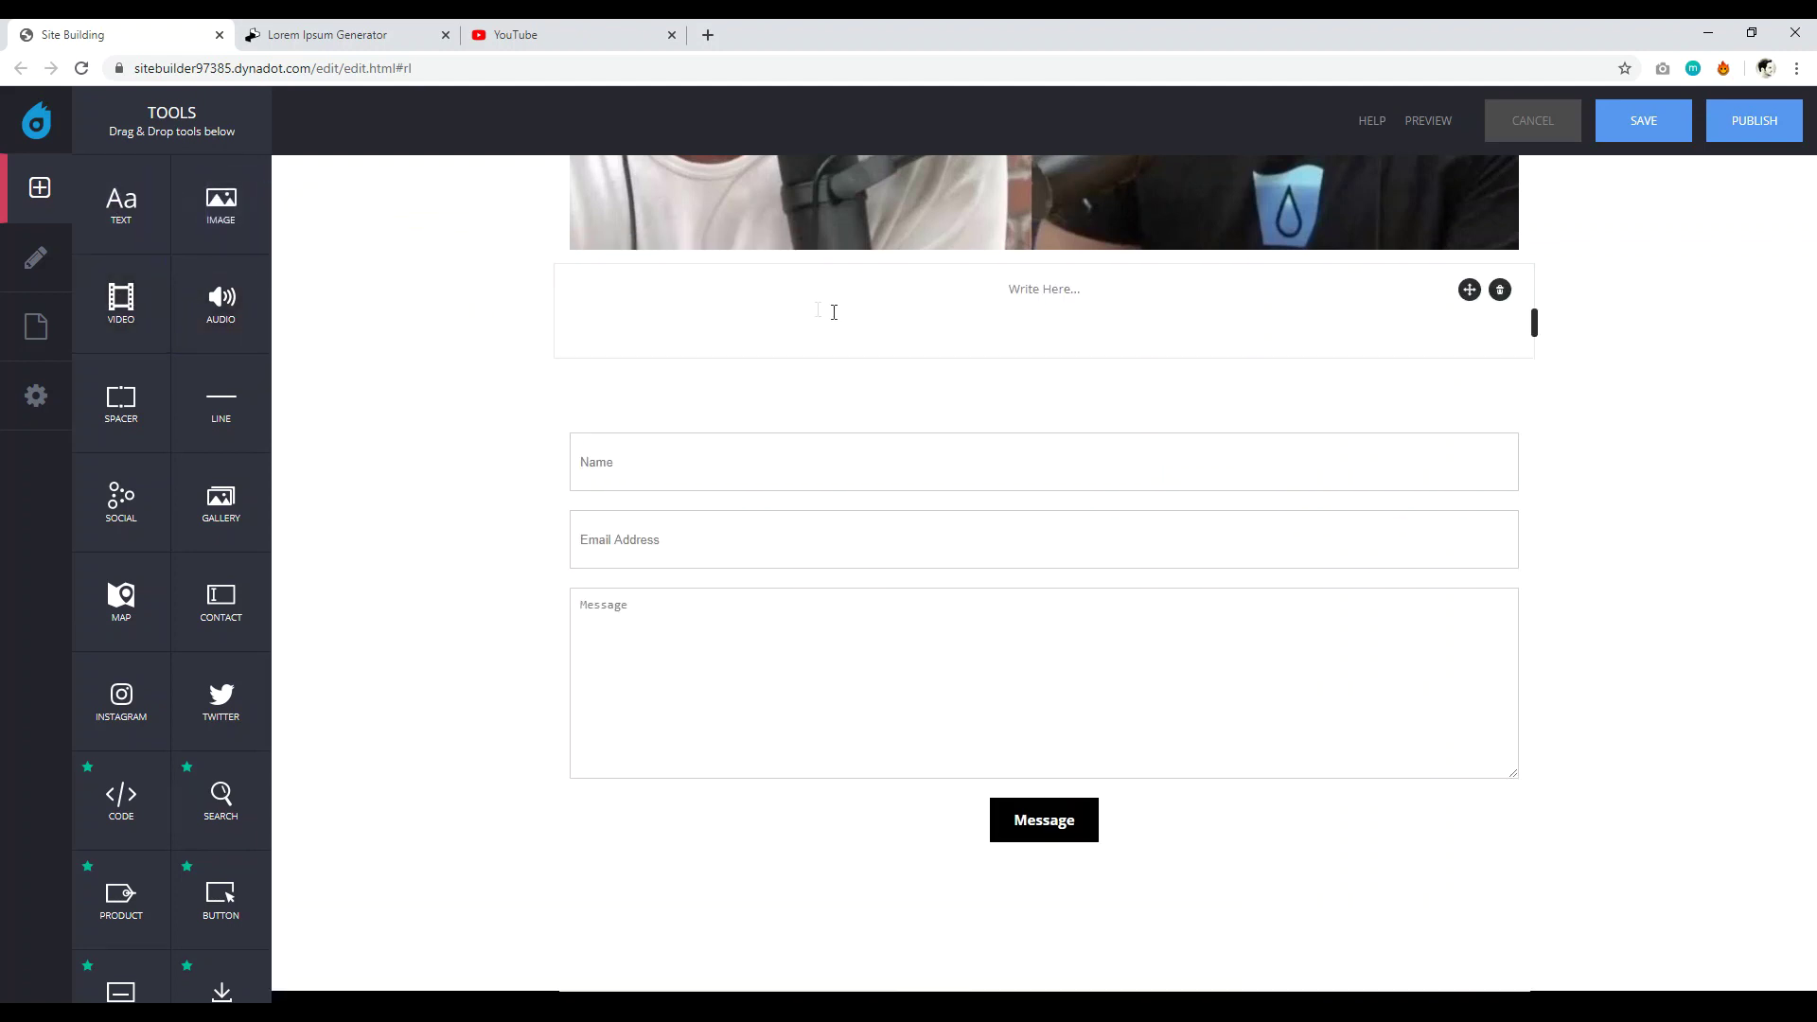
Replace the placeholder with 'NEED TO GET IN TOUCH?' as a bold black Heading 2.
click(1073, 300)
key(BackSpace)
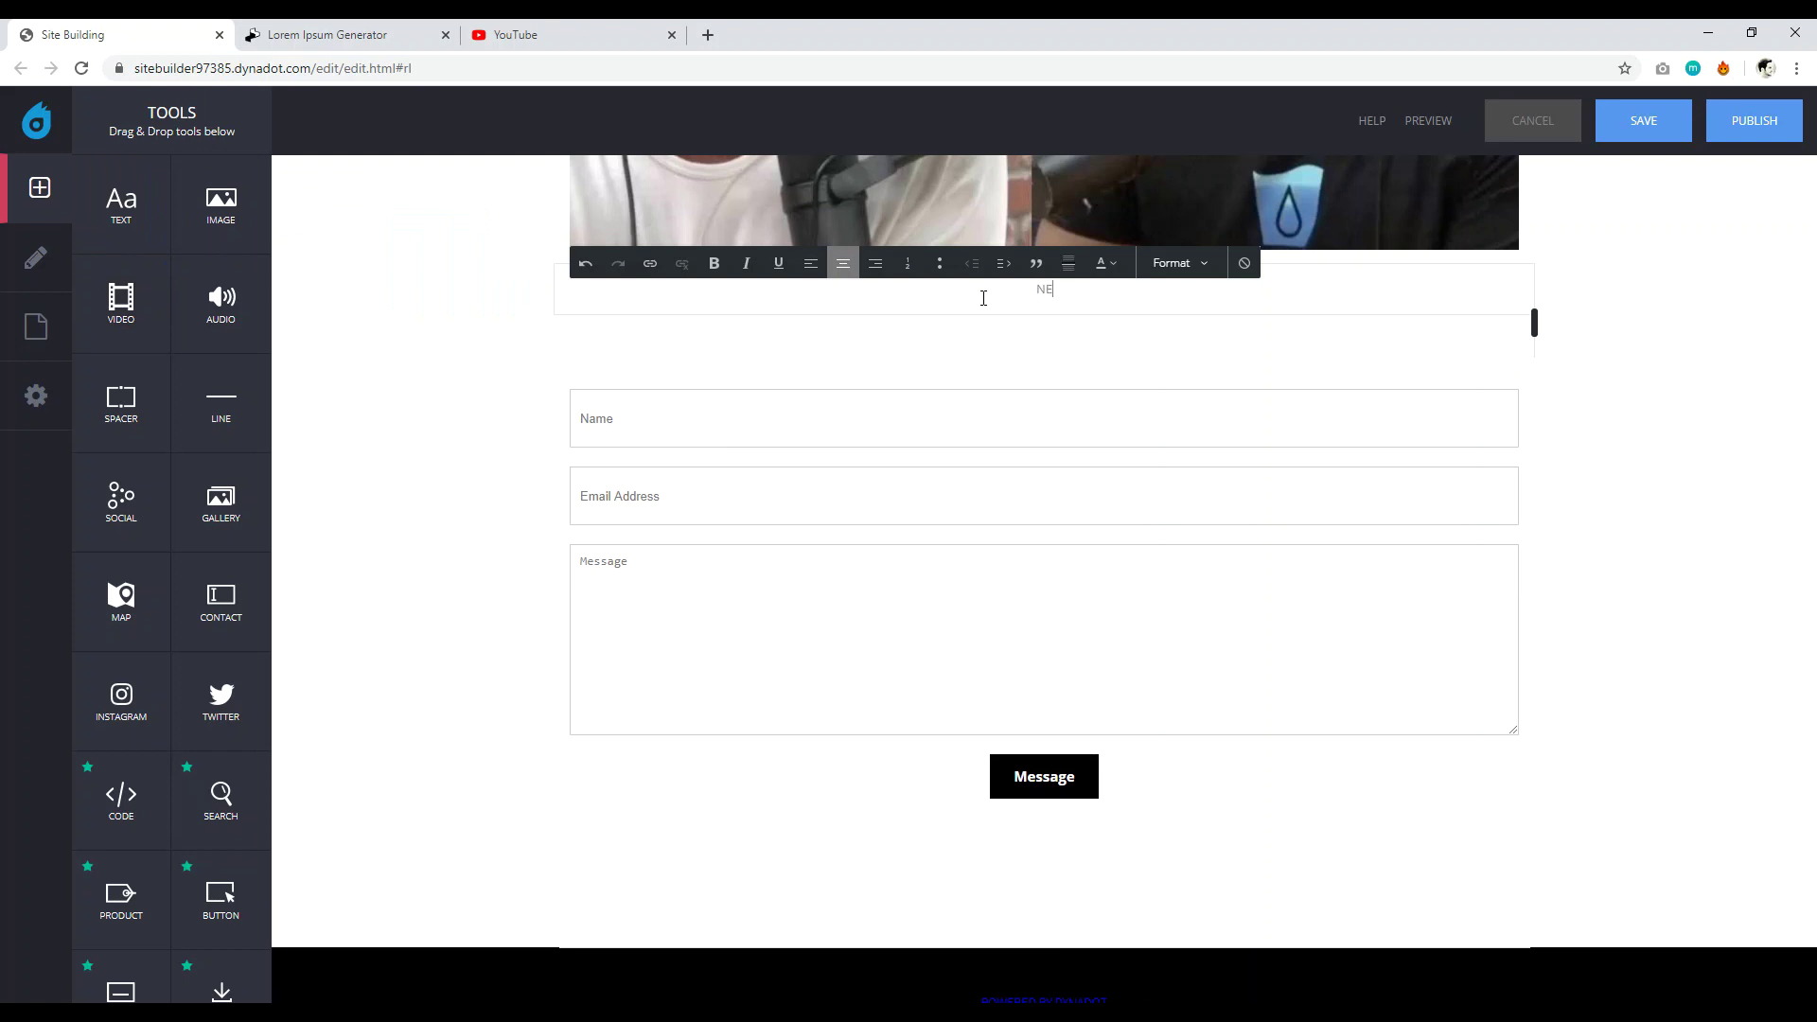
text(NEED TO GET IN TOUCH?)
triple_click(1062, 288)
click(1176, 263)
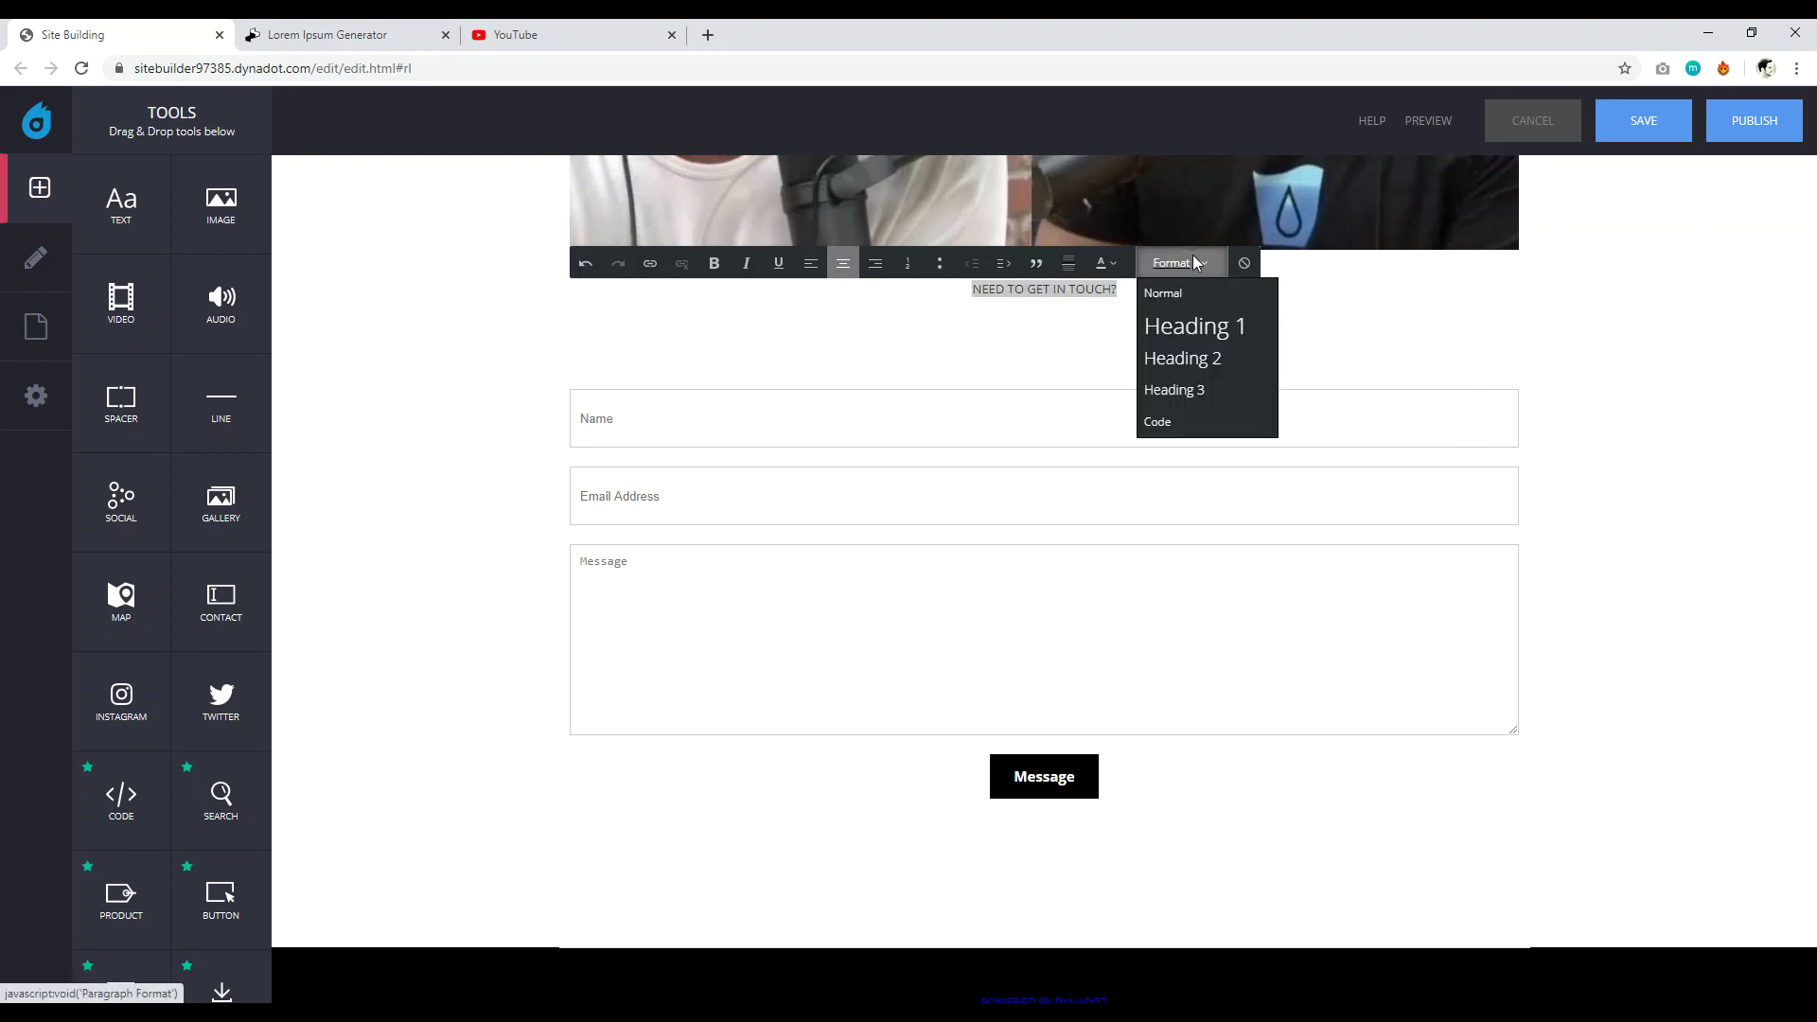
click(1190, 360)
click(717, 264)
click(1109, 264)
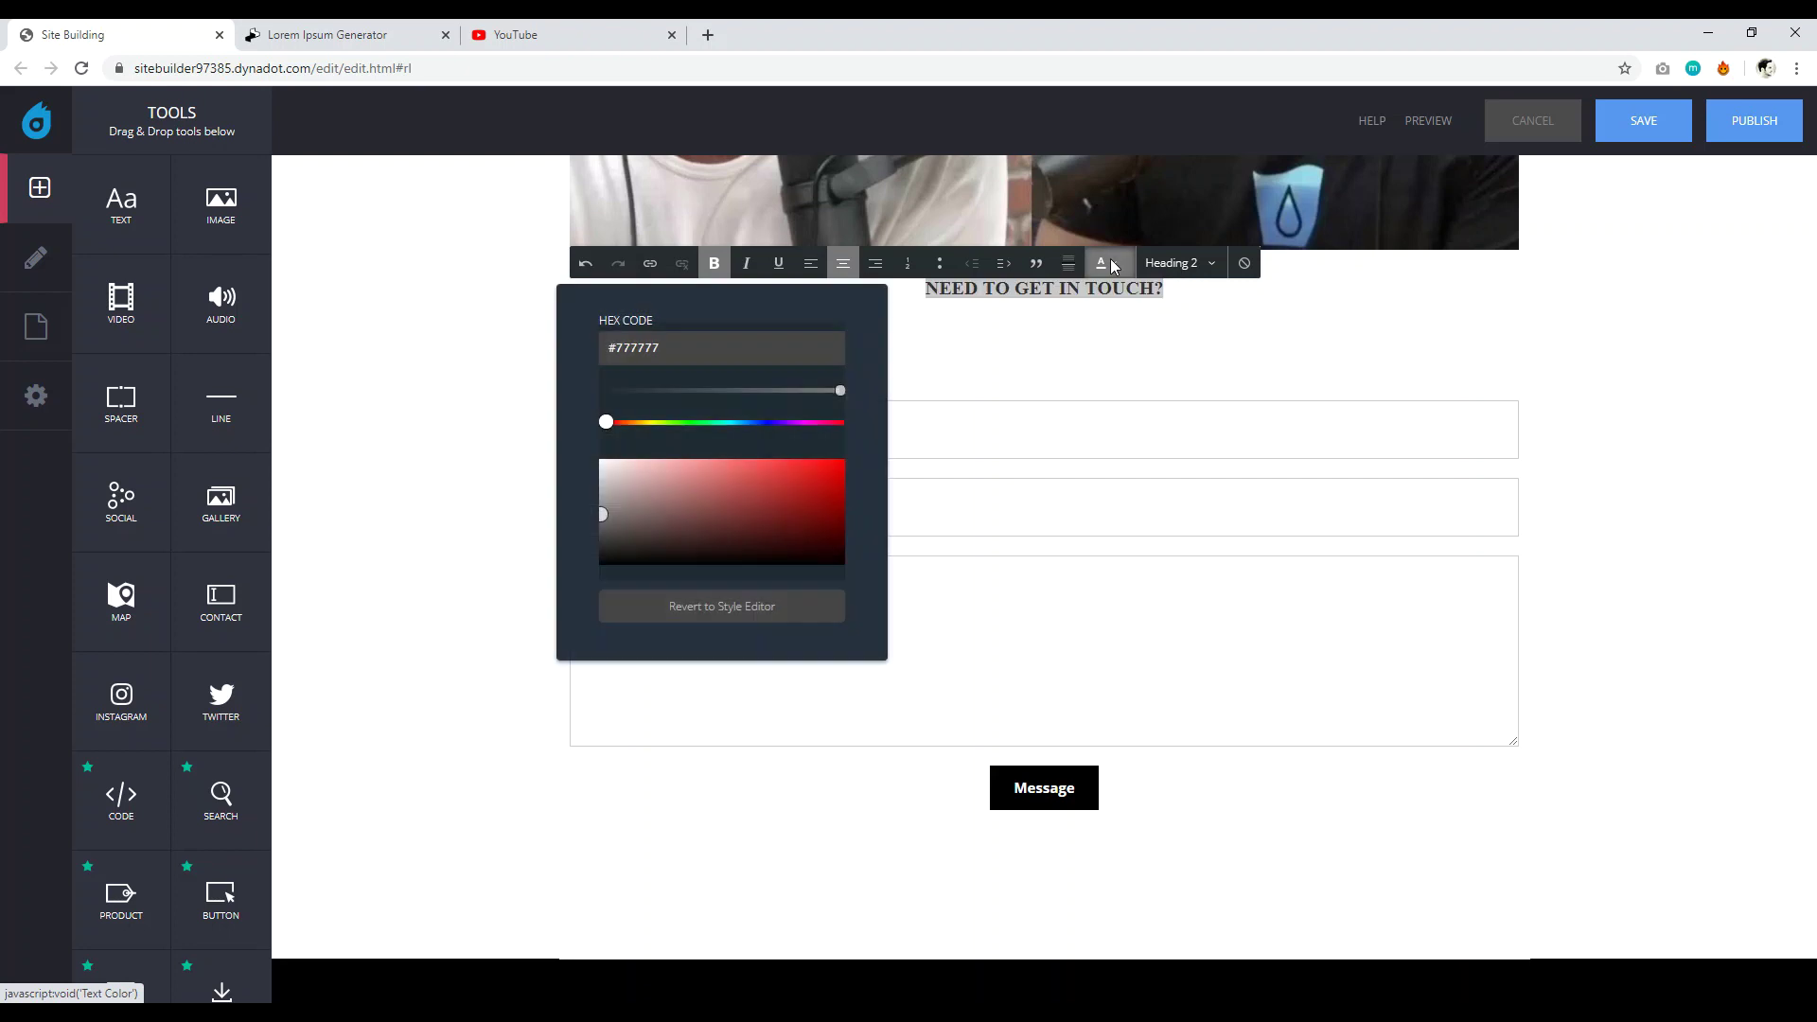
drag(606, 462, 602, 568)
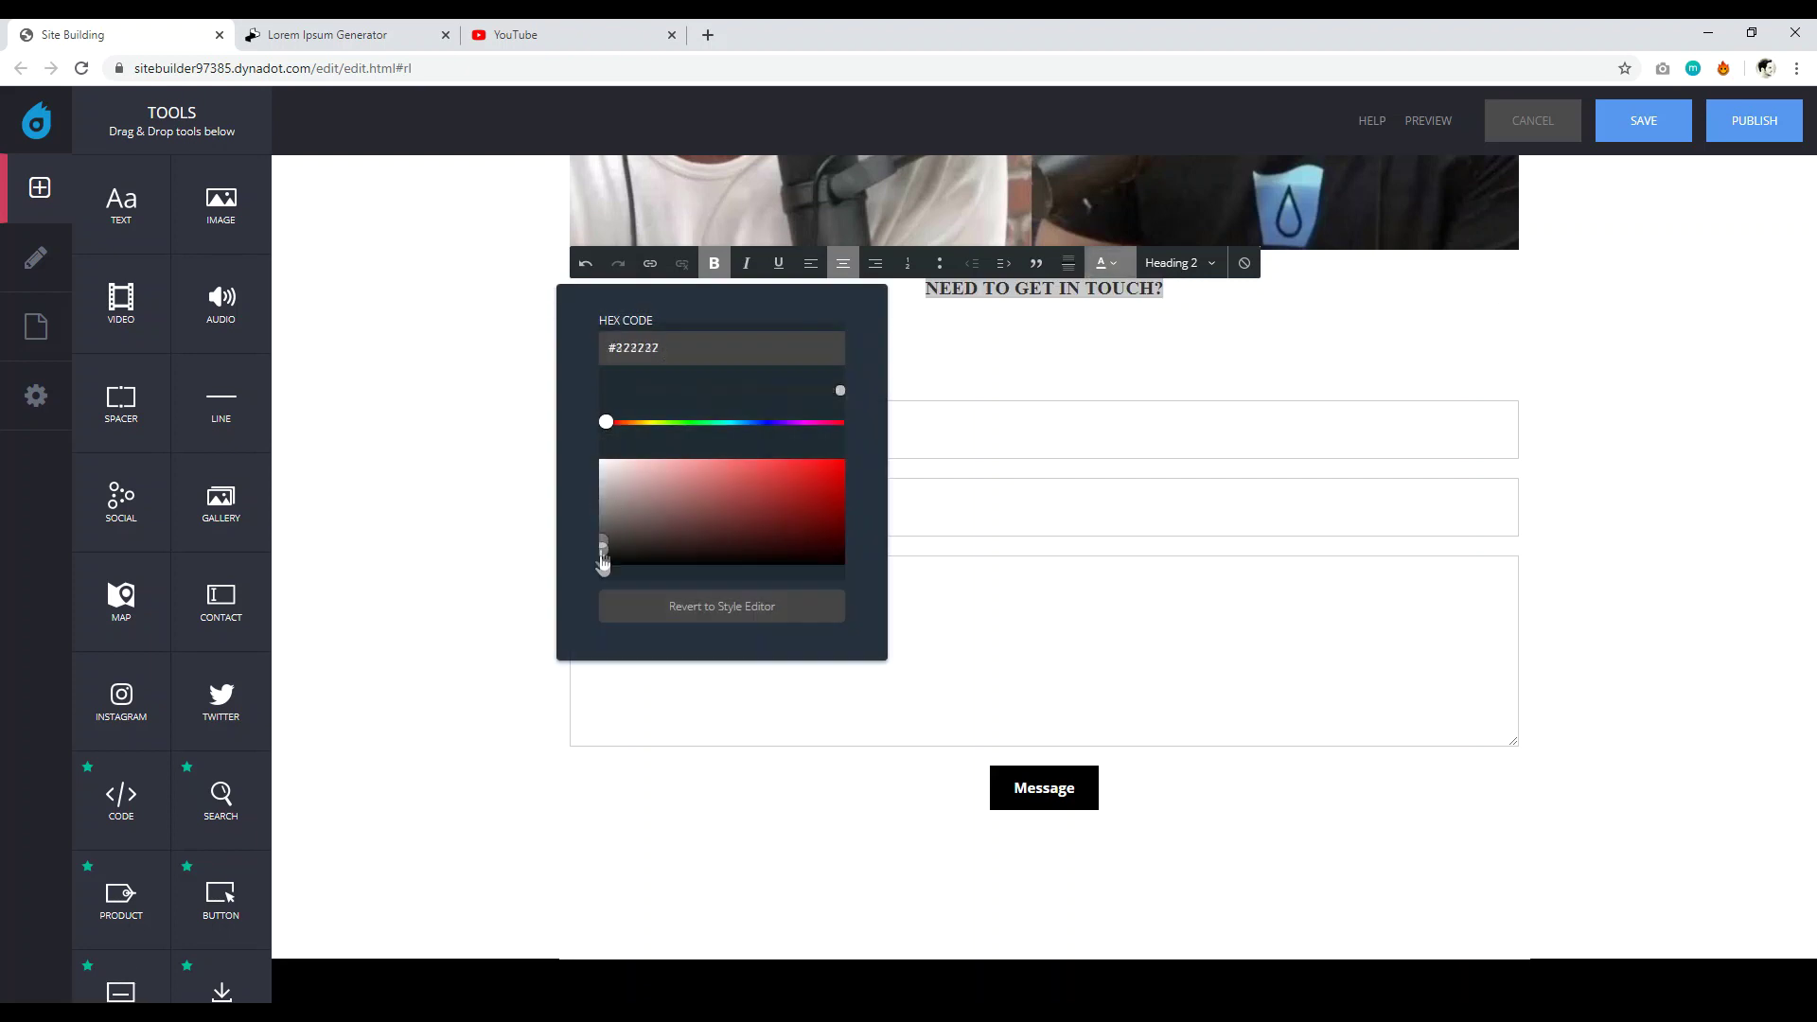
click(467, 445)
Delete the empty block and move the heading down just above the contact form.
scroll(468, 444, up, 4)
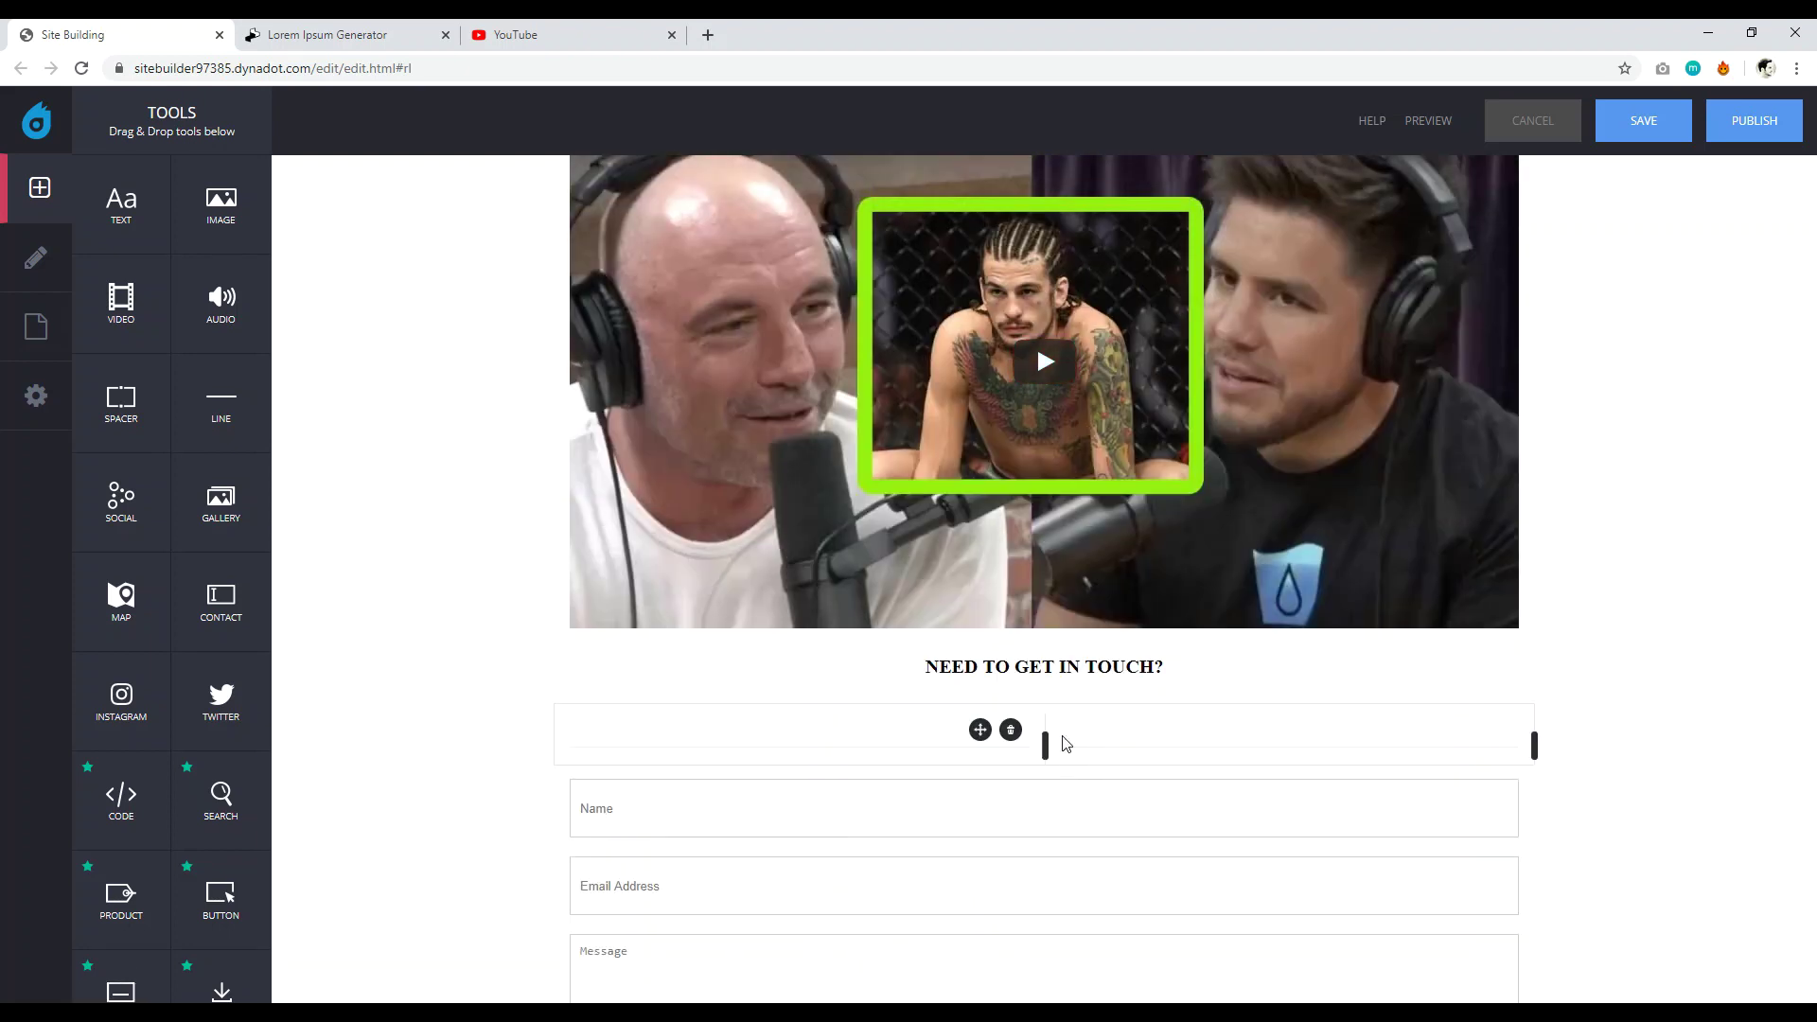
click(1011, 732)
click(810, 904)
drag(1469, 668, 1449, 744)
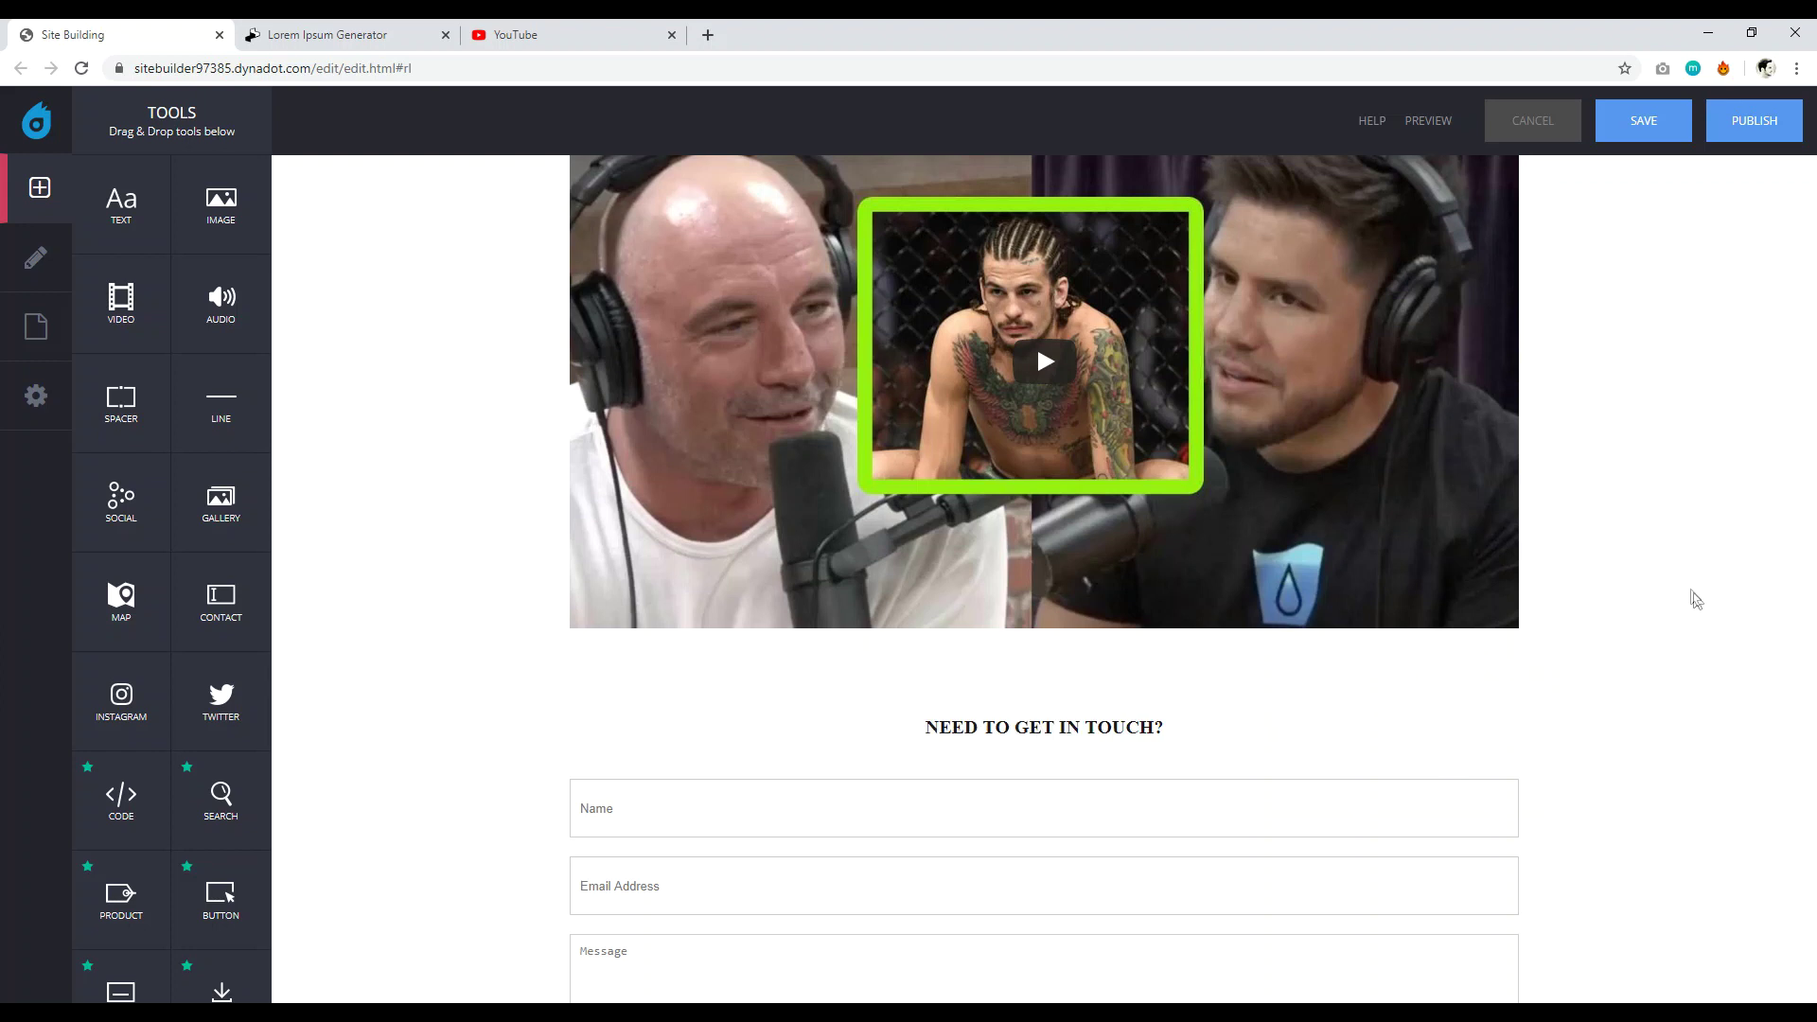
scroll(960, 661, down, 5)
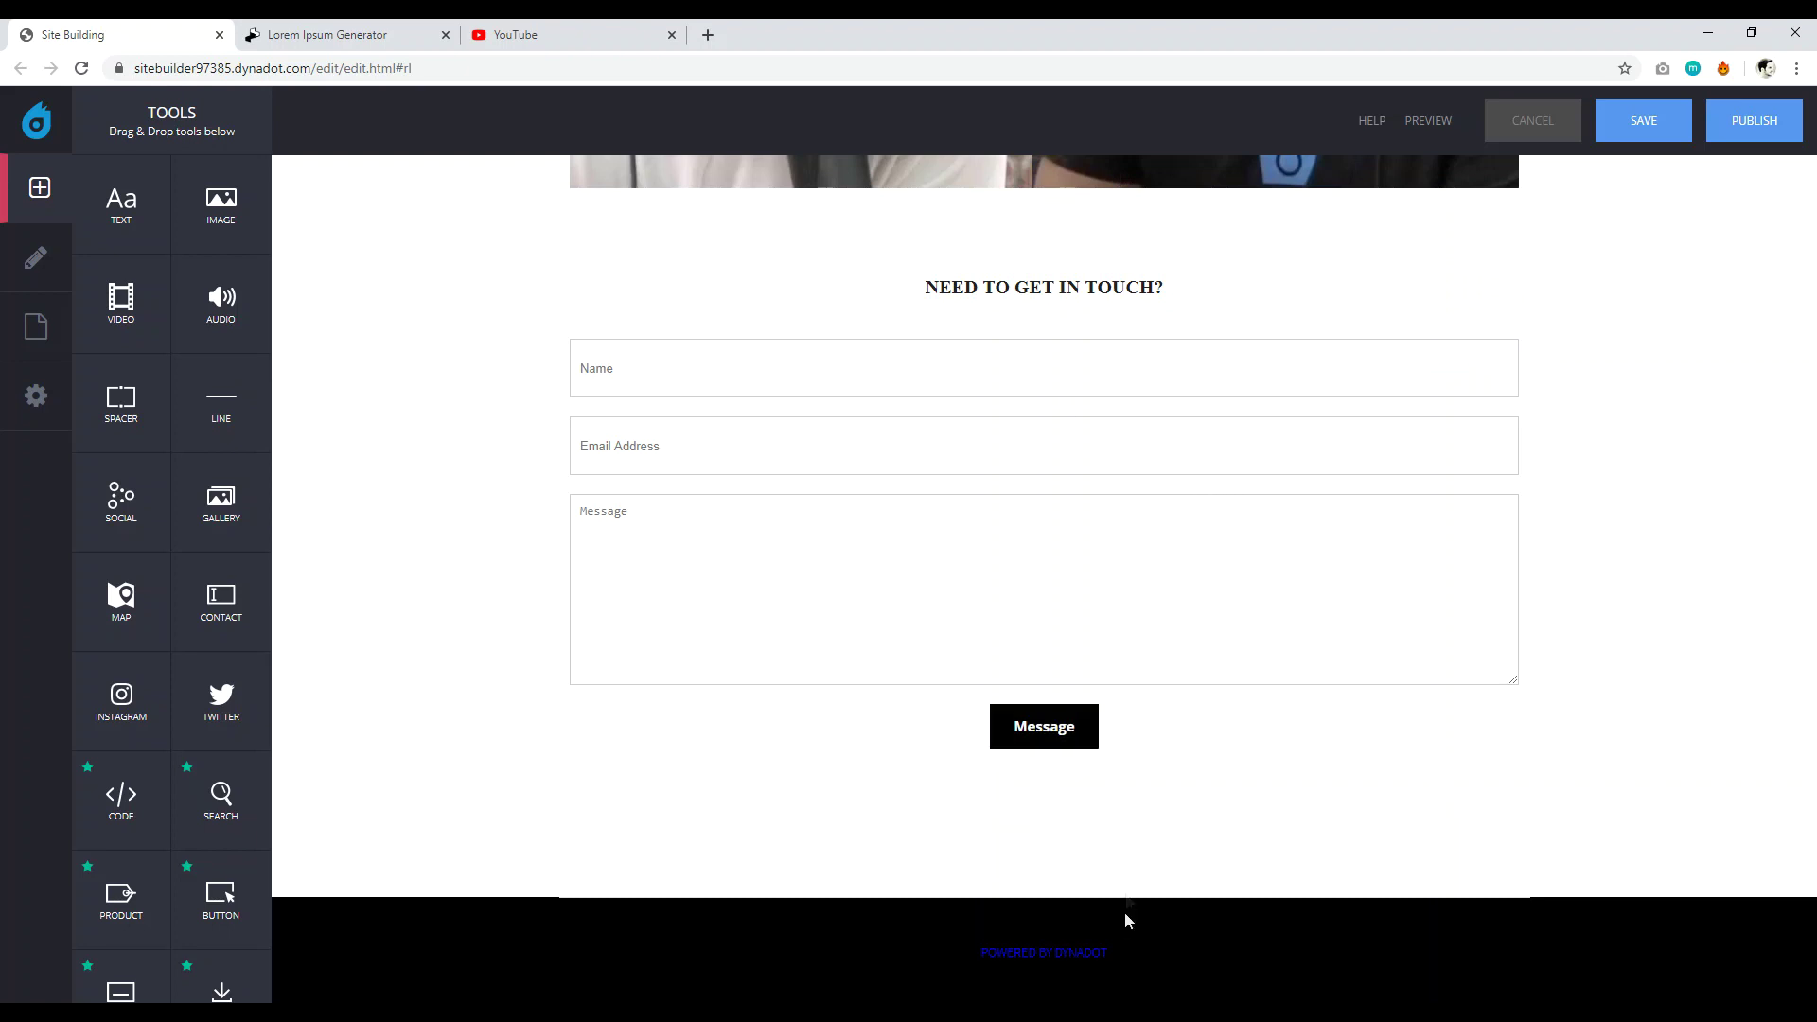
Scroll through the page from header to contact form to check it, then save.
scroll(1362, 712, up, 15)
mouse_move(1343, 657)
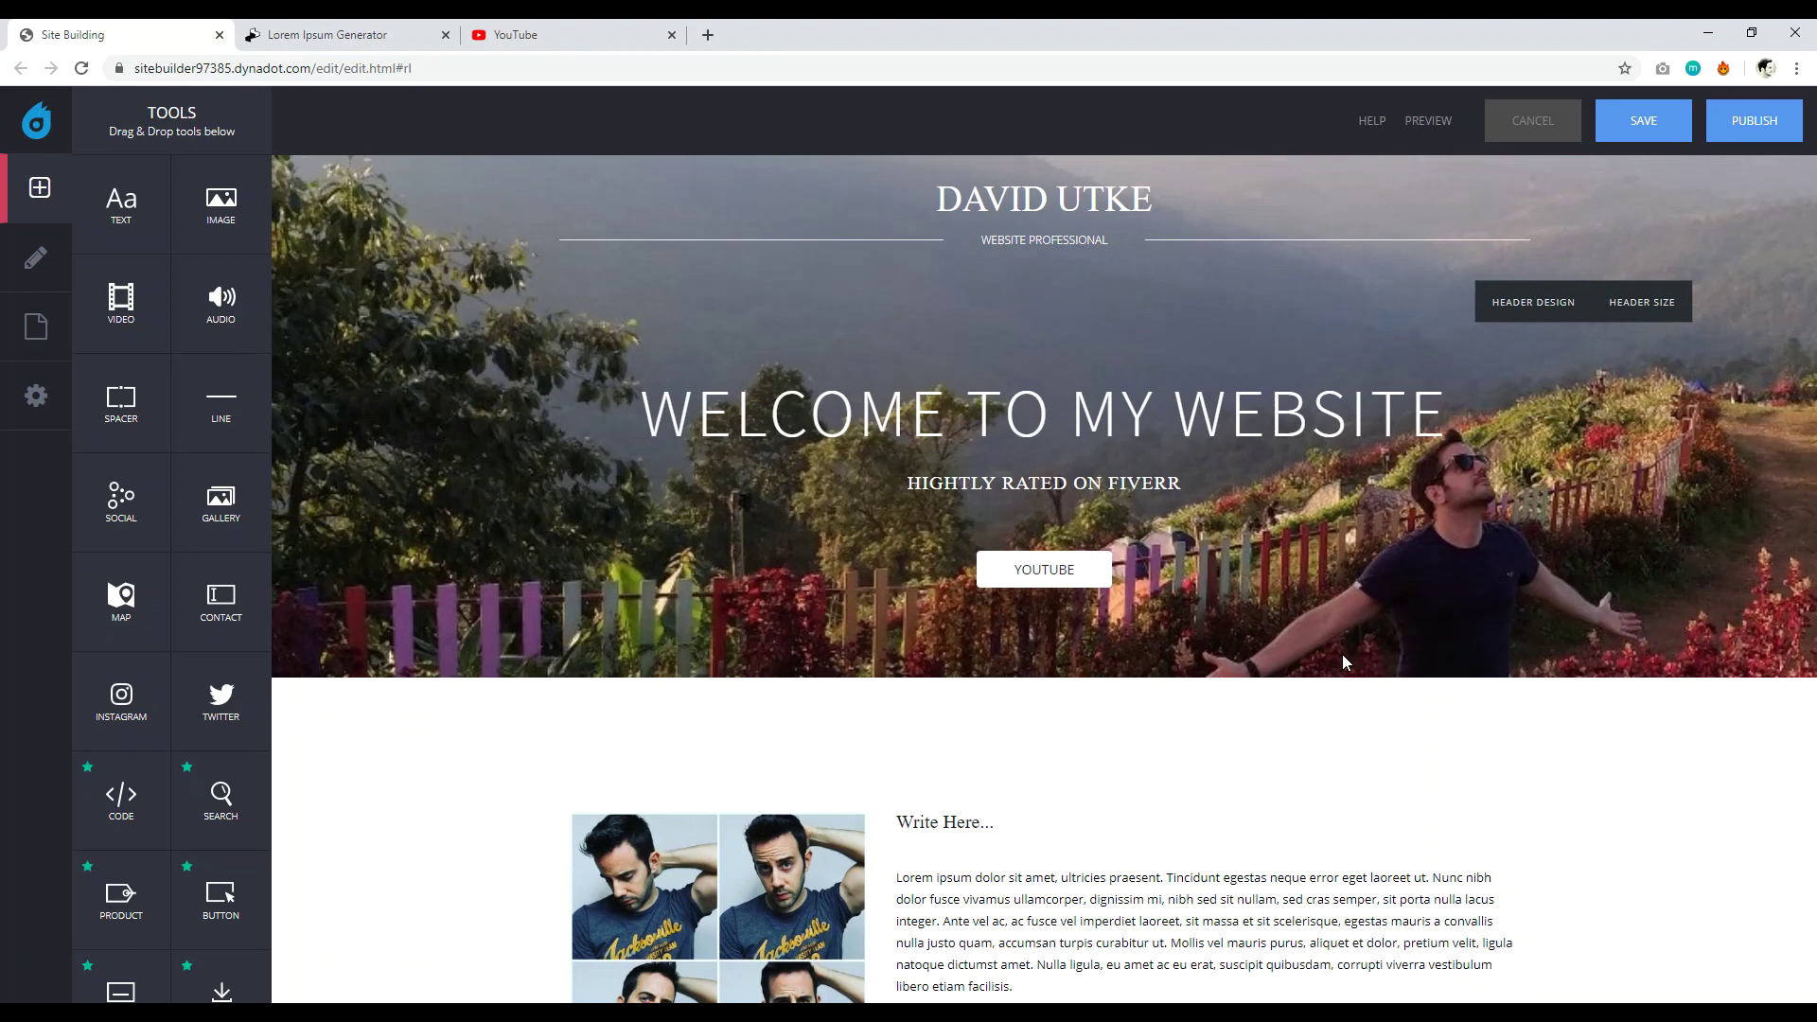
scroll(1342, 655, down, 6)
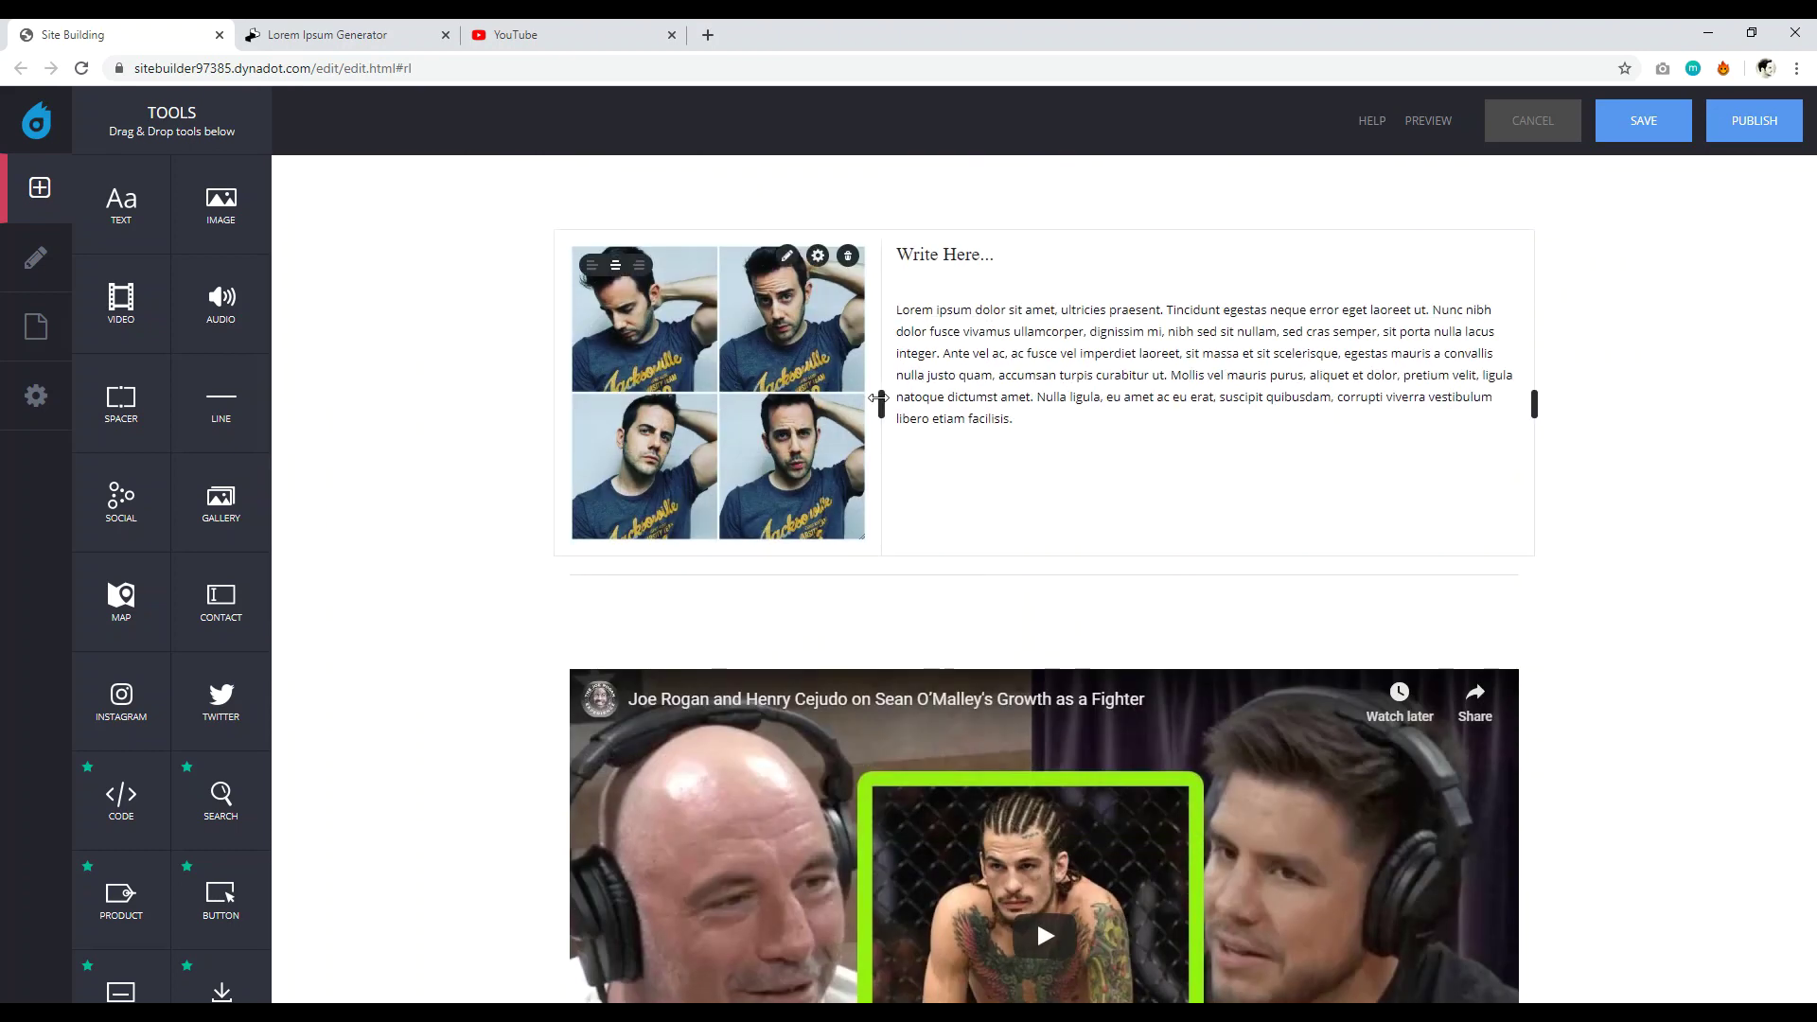
scroll(1032, 553, up, 3)
scroll(1032, 553, down, 5)
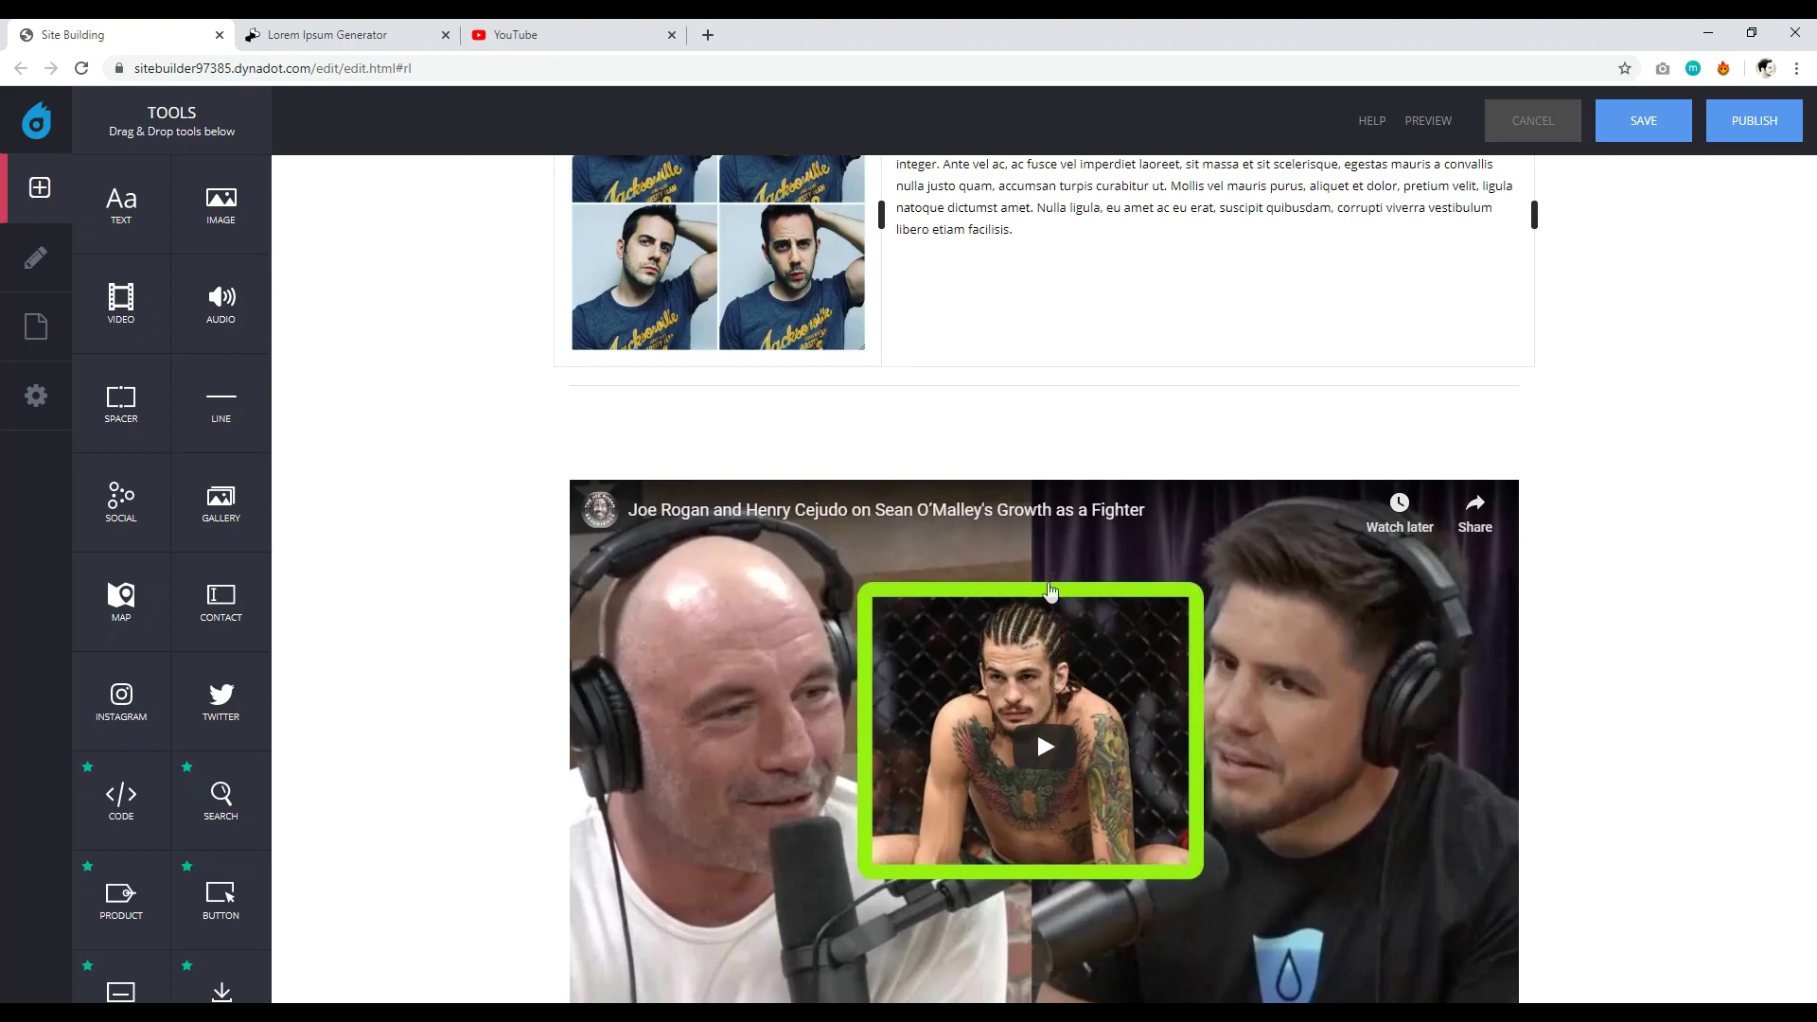
scroll(1091, 537, down, 6)
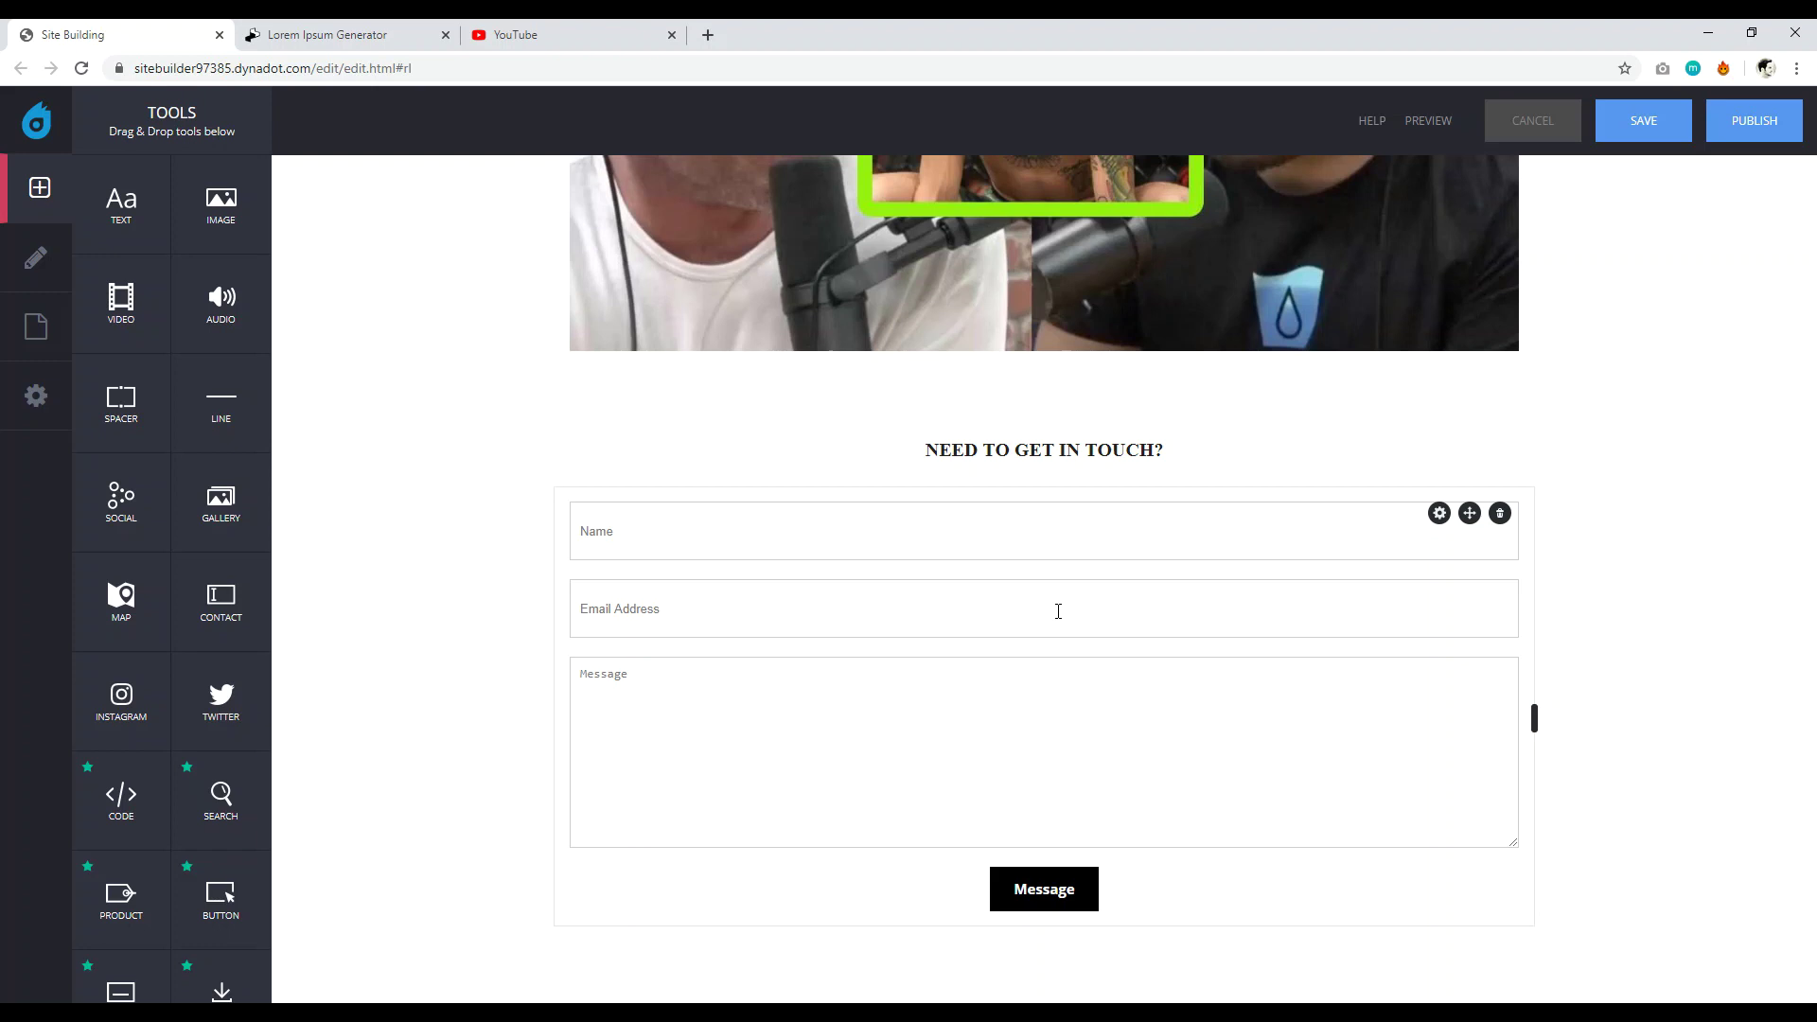
scroll(1058, 610, up, 15)
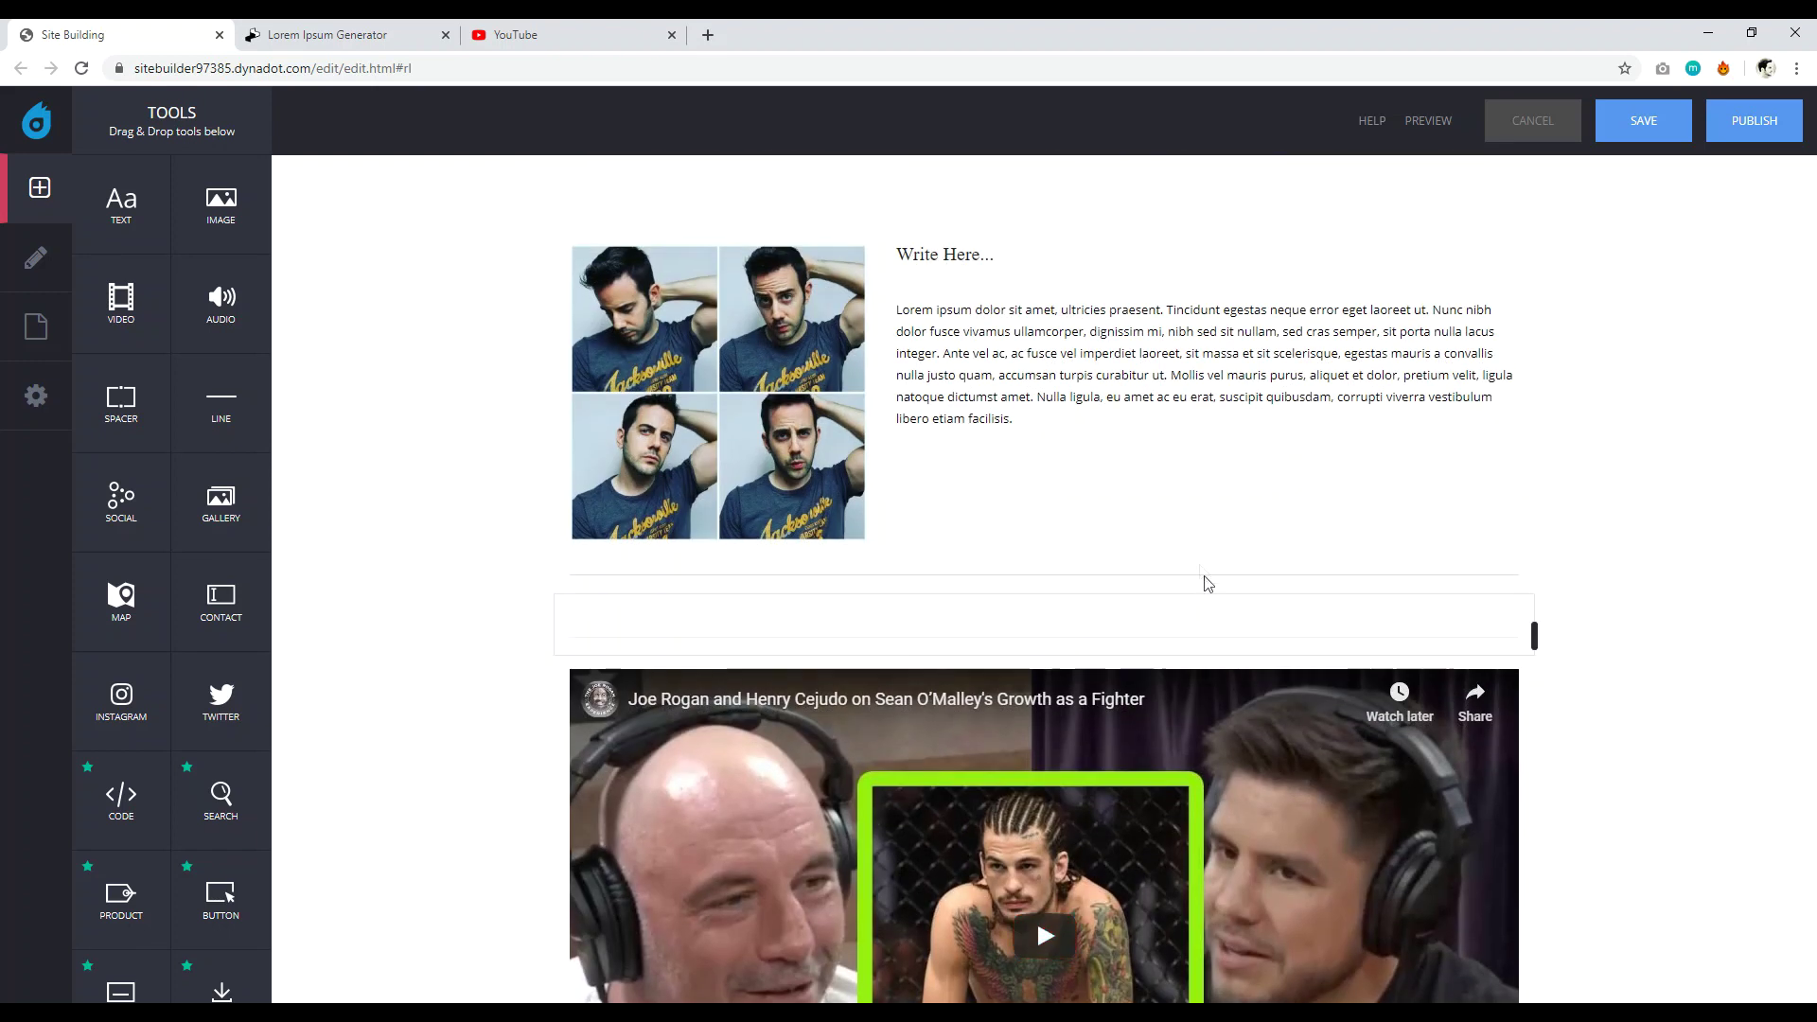
scroll(1199, 568, up, 3)
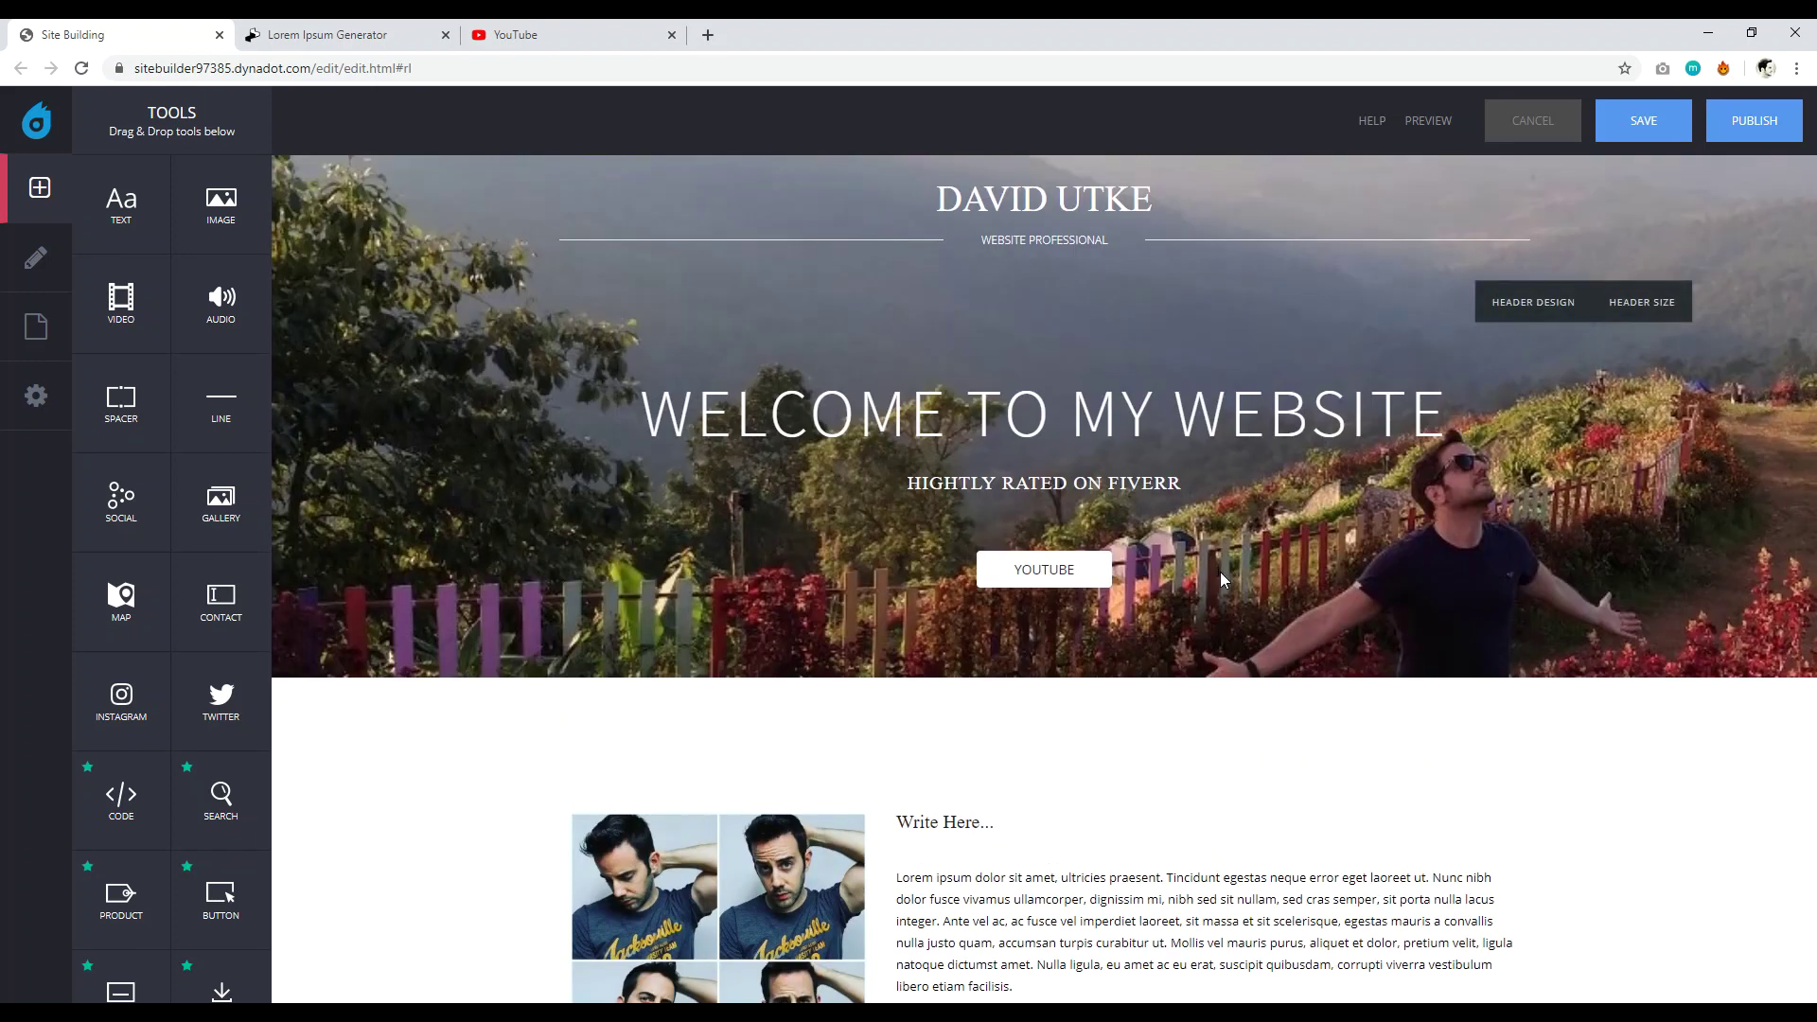
scroll(1209, 584, down, 15)
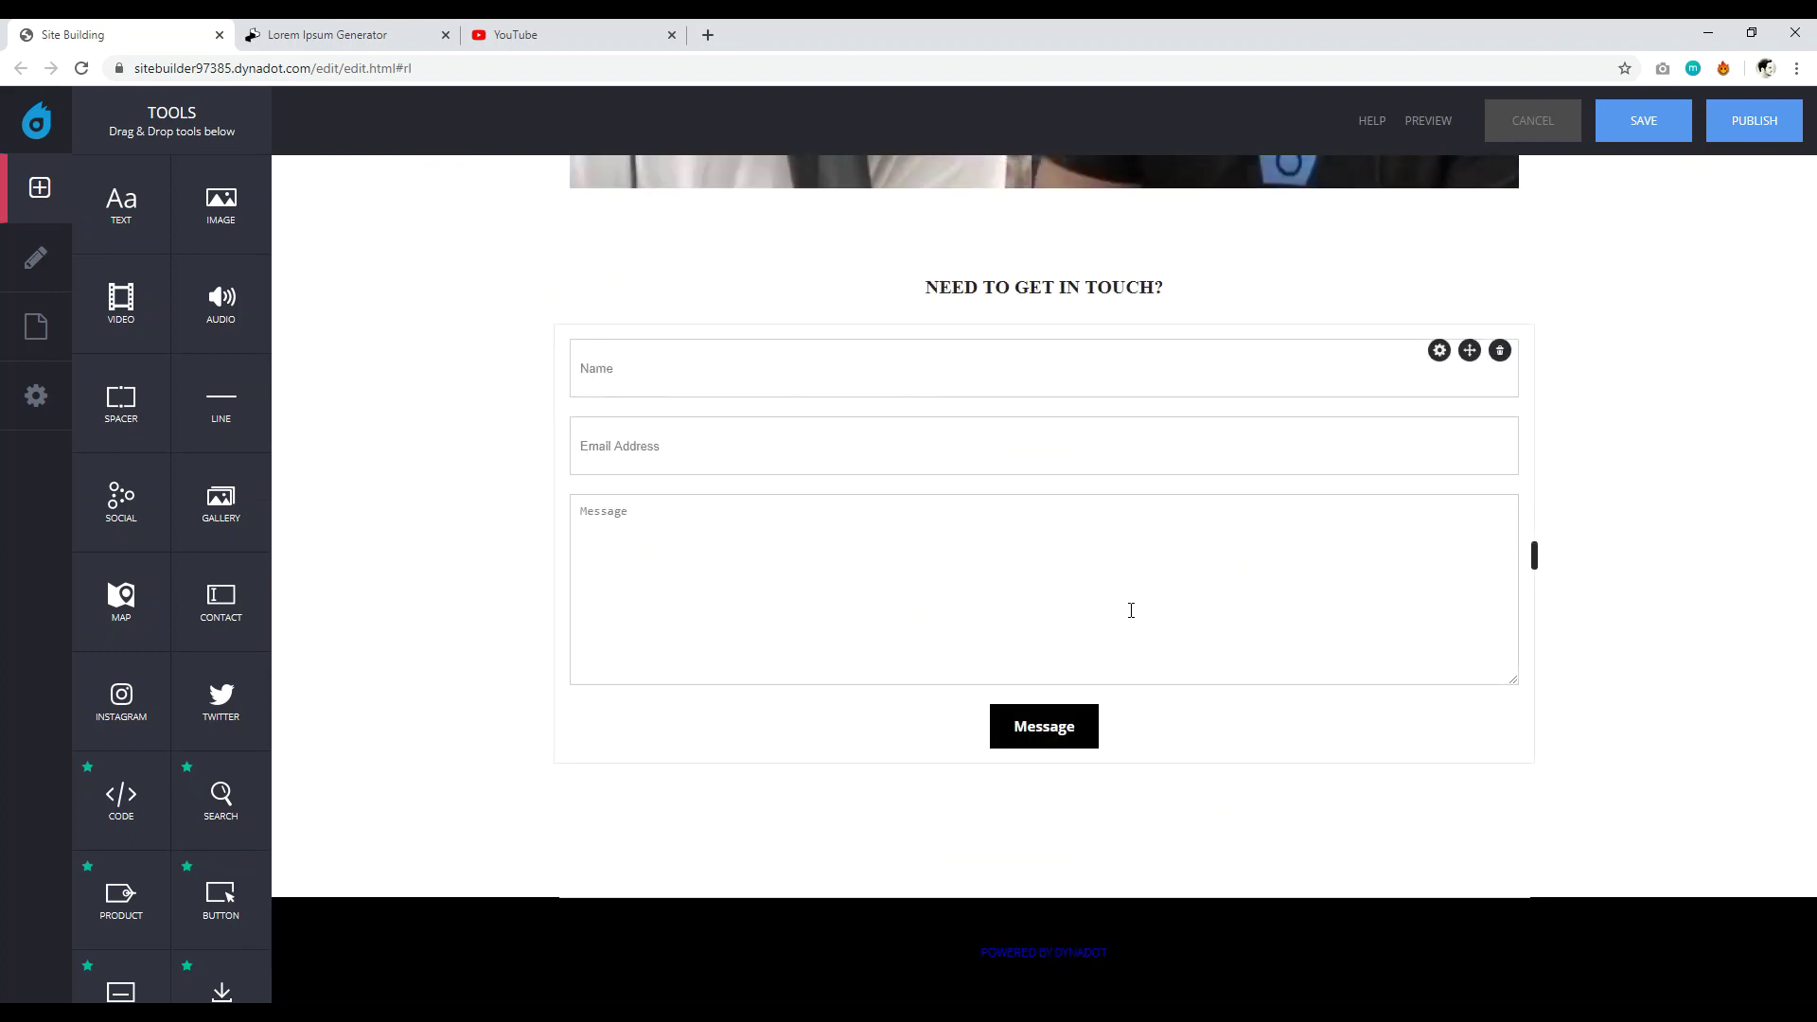
scroll(1232, 585, up, 10)
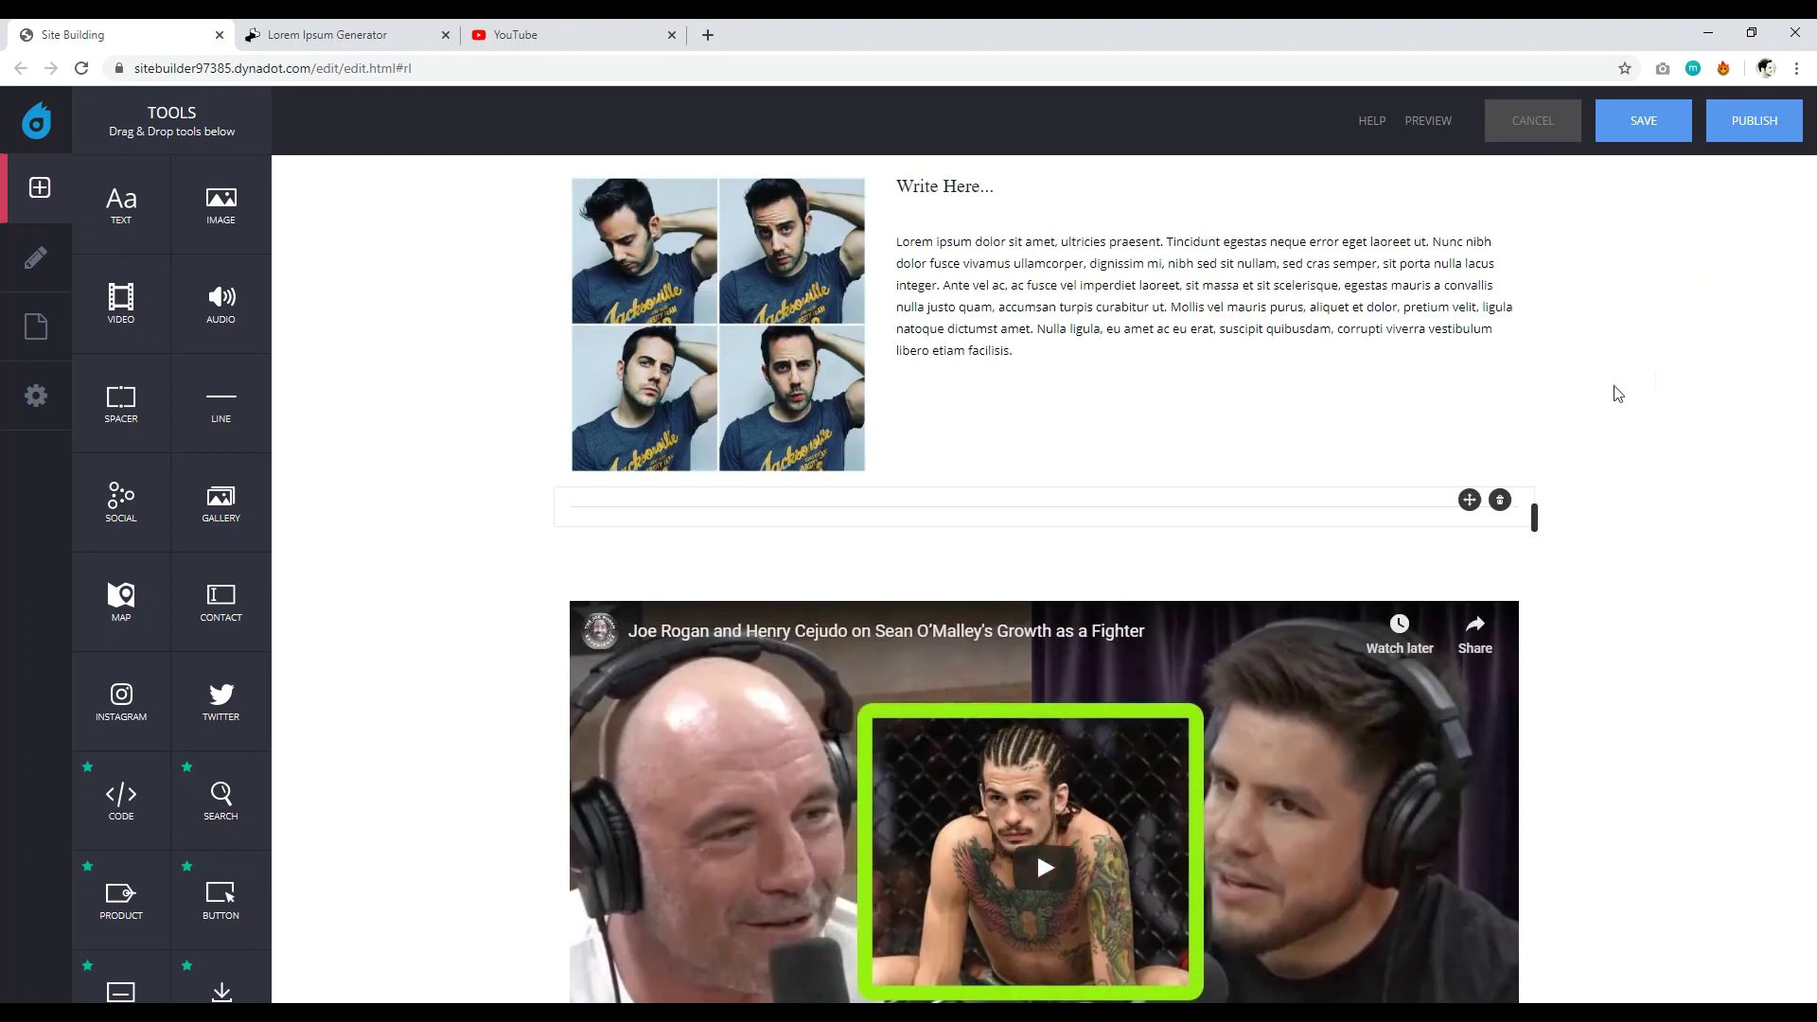
click(1646, 121)
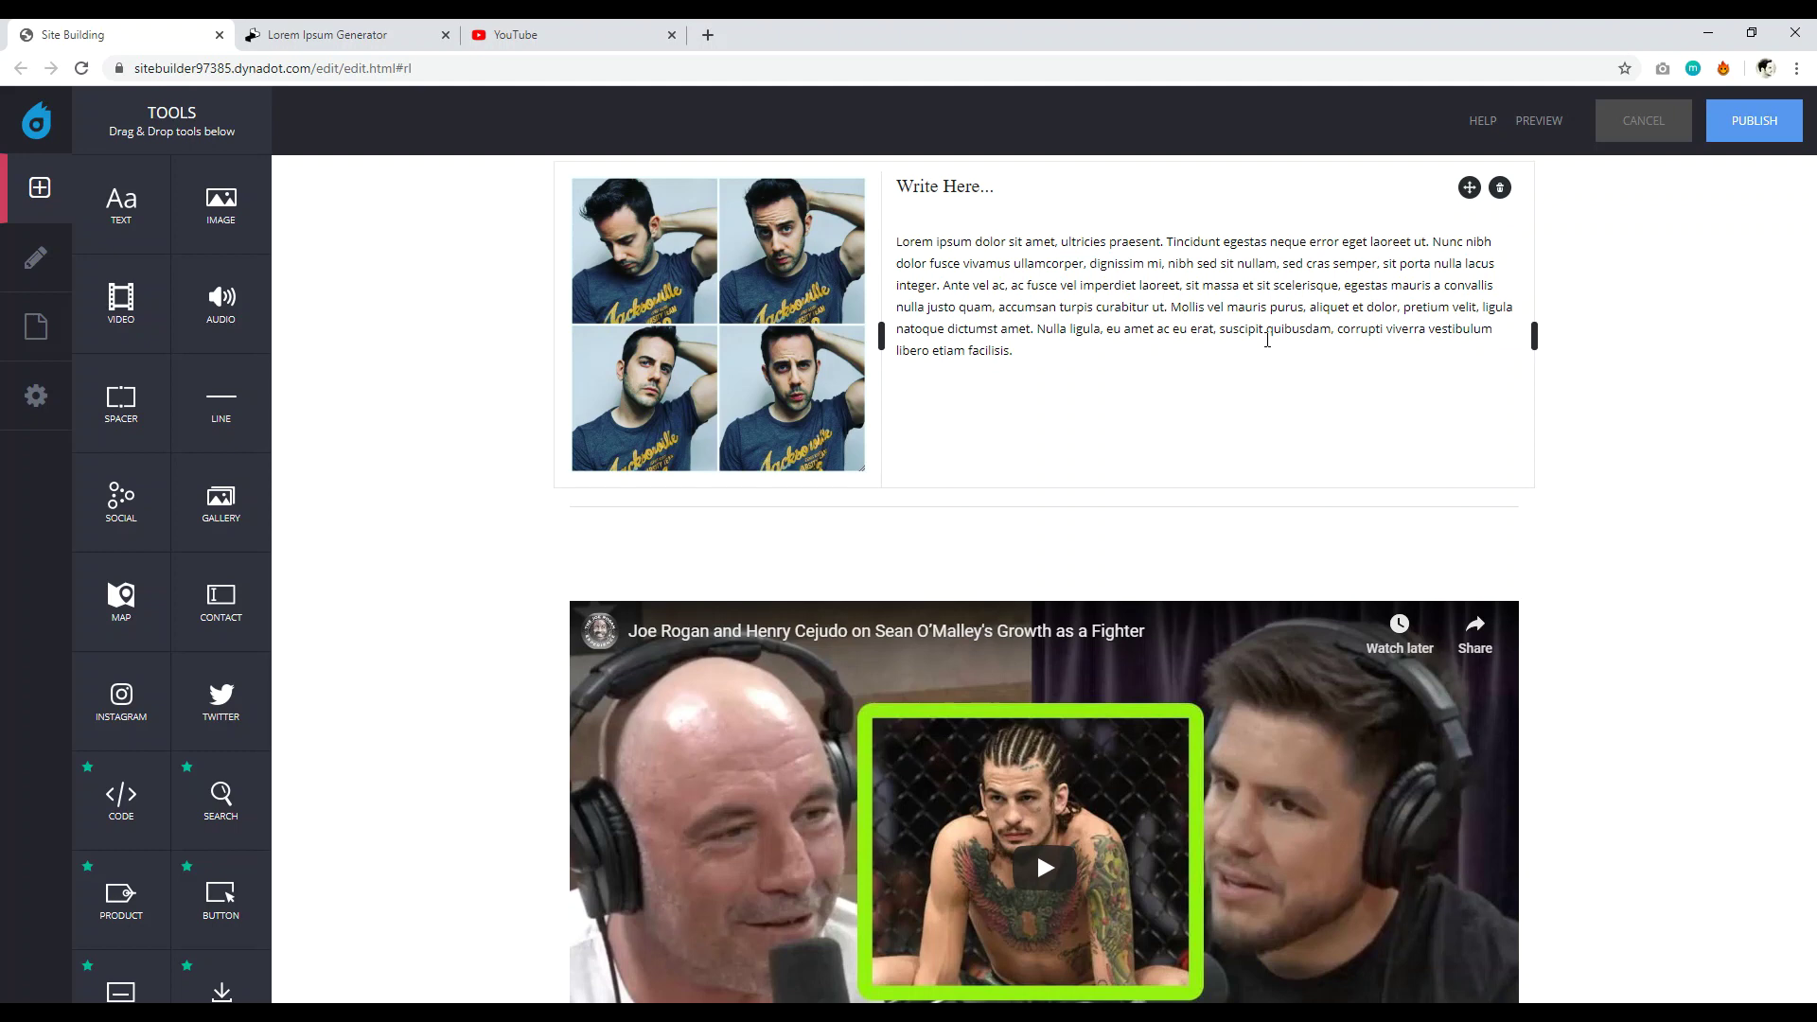
scroll(1237, 433, up, 7)
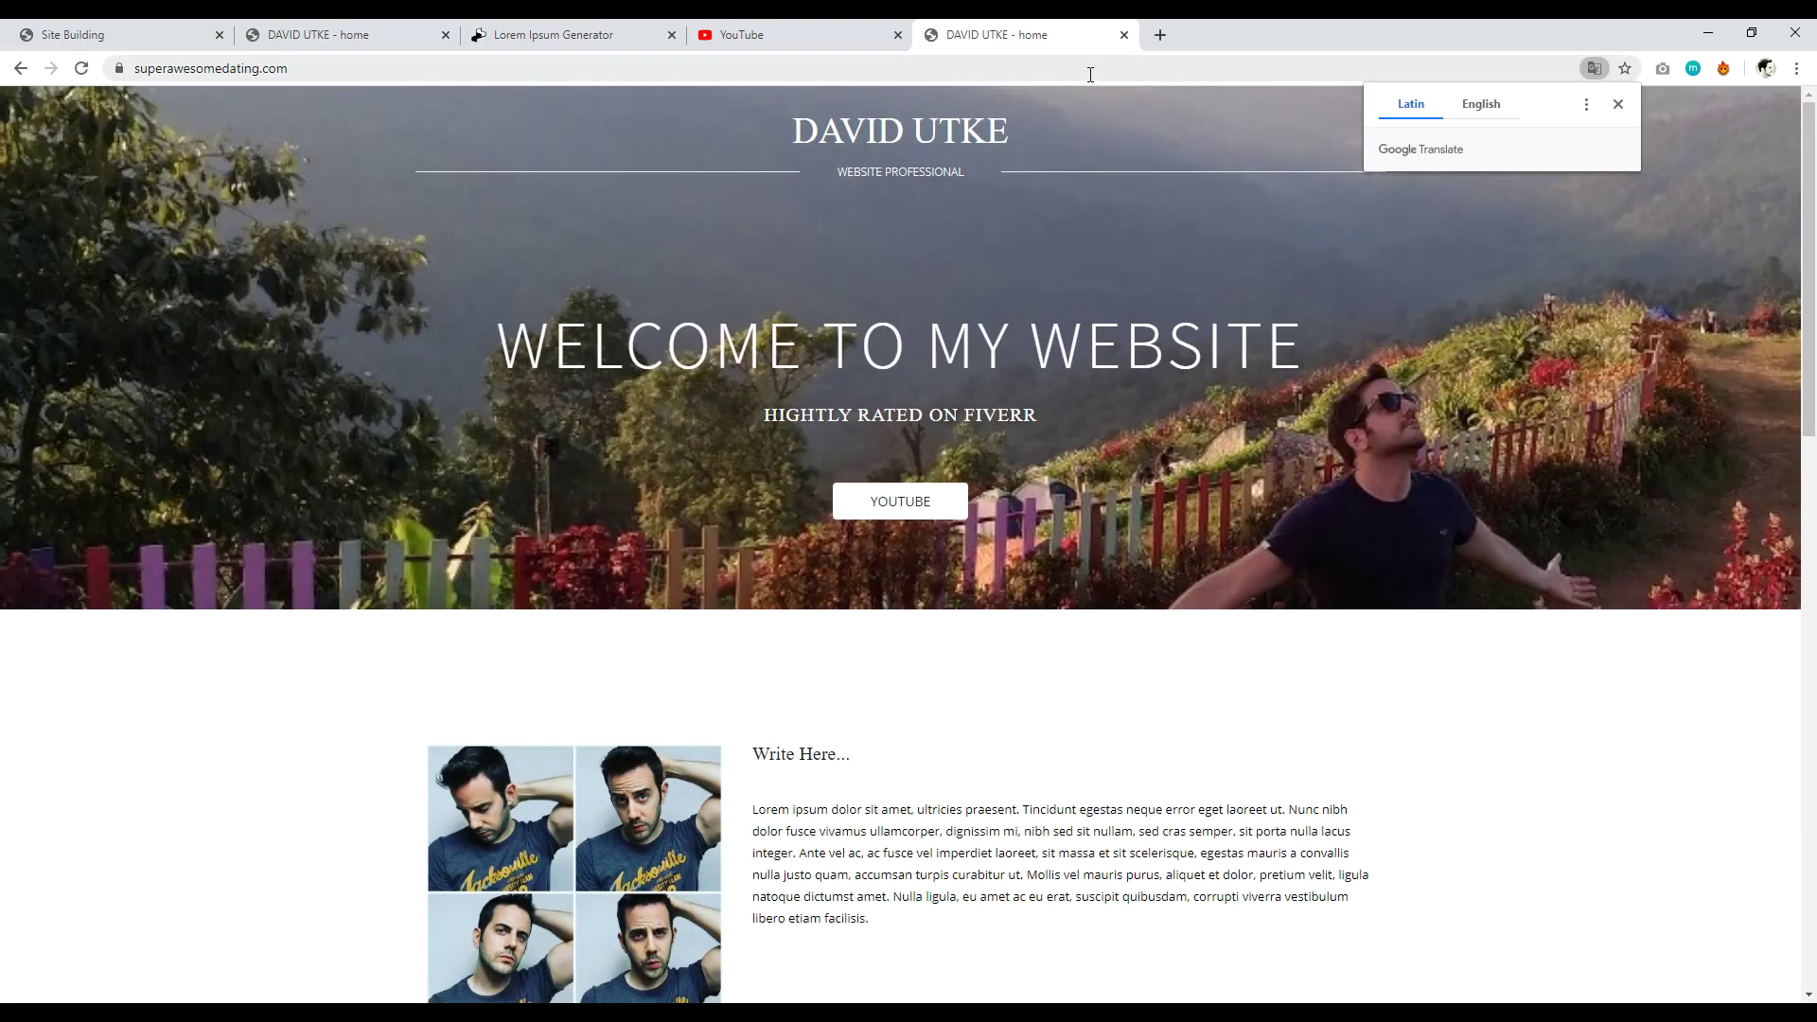
Dismiss the translation popup, check the superawesomedating.com address, and scroll through the photo text, YouTube video and contact form.
click(142, 72)
click(143, 72)
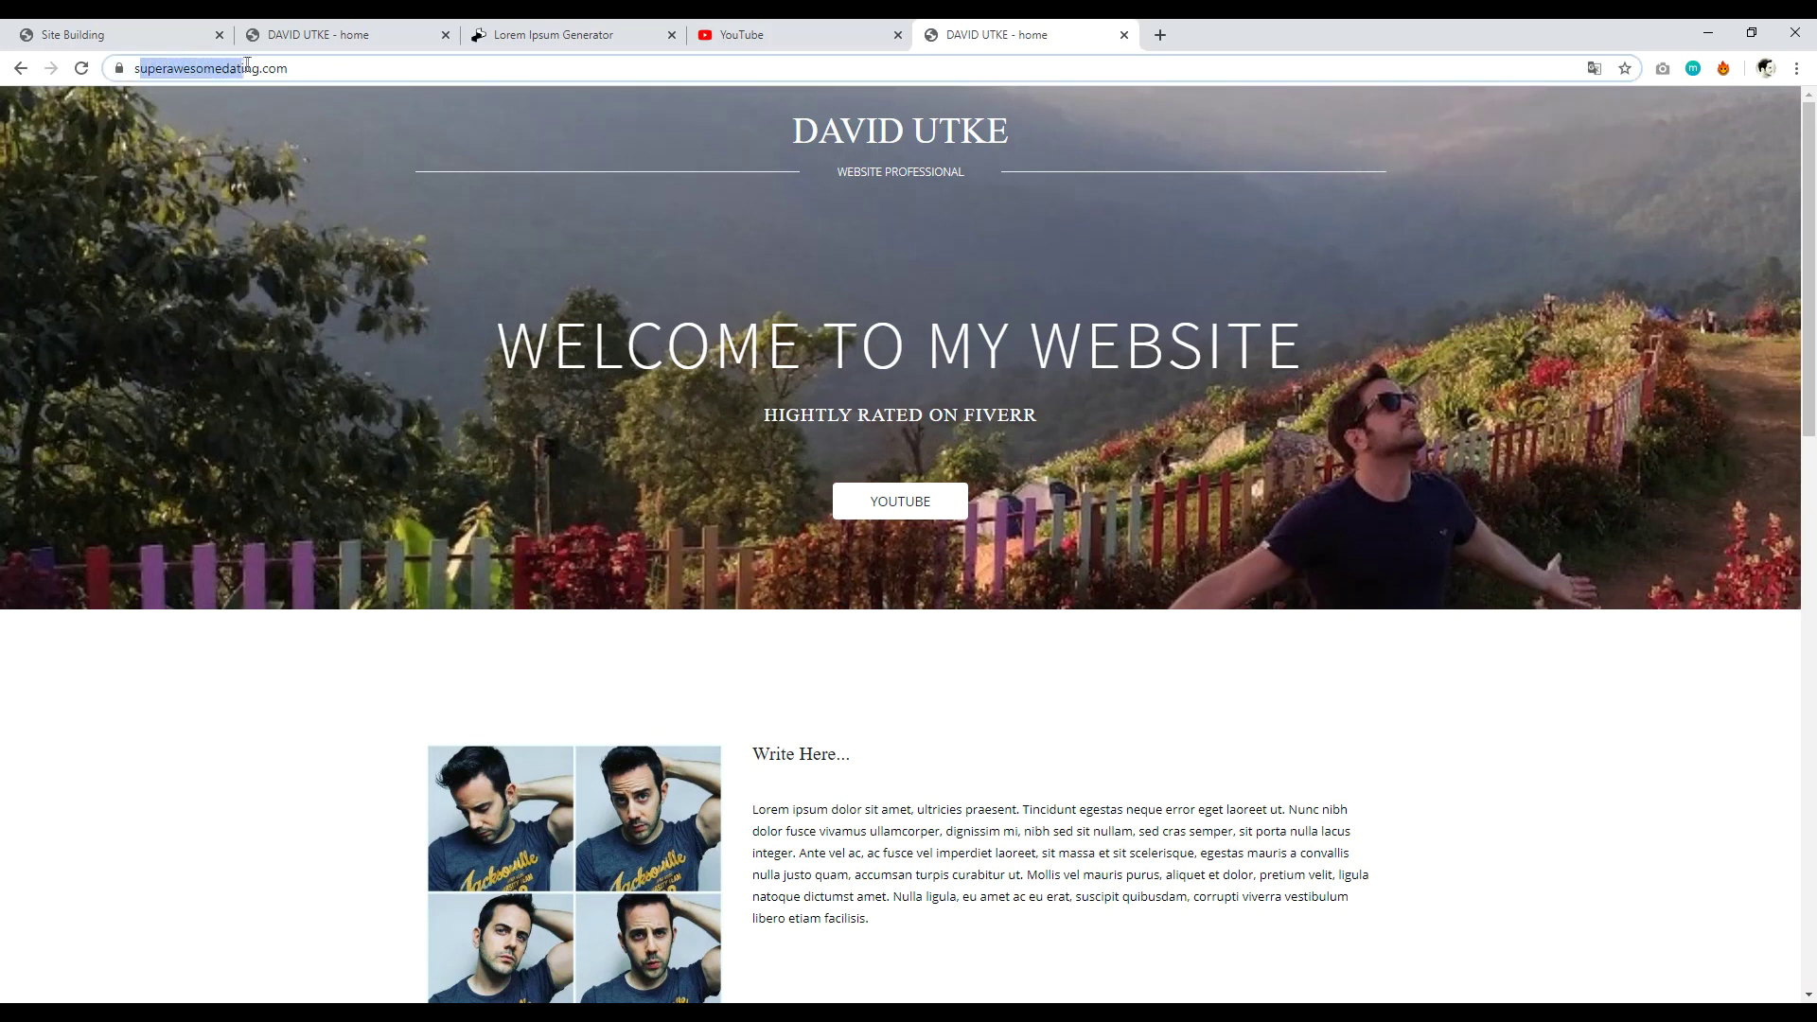
click(208, 660)
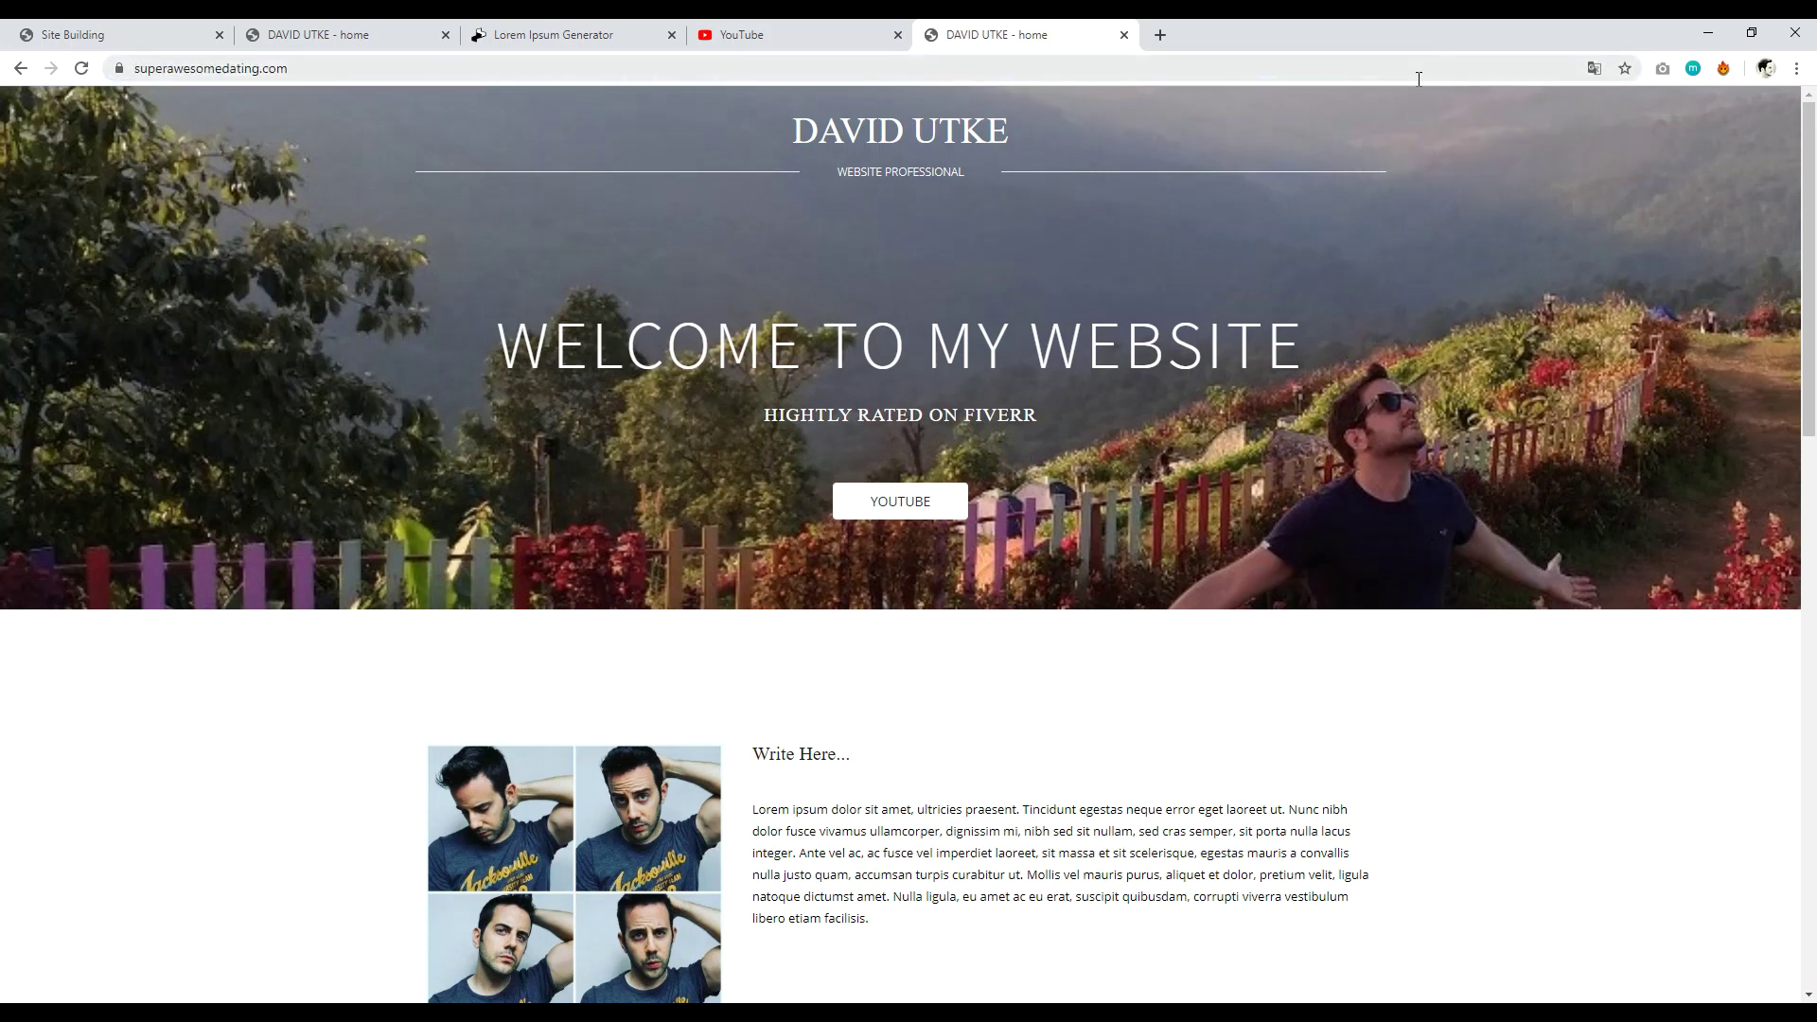
drag(1808, 270, 1781, 622)
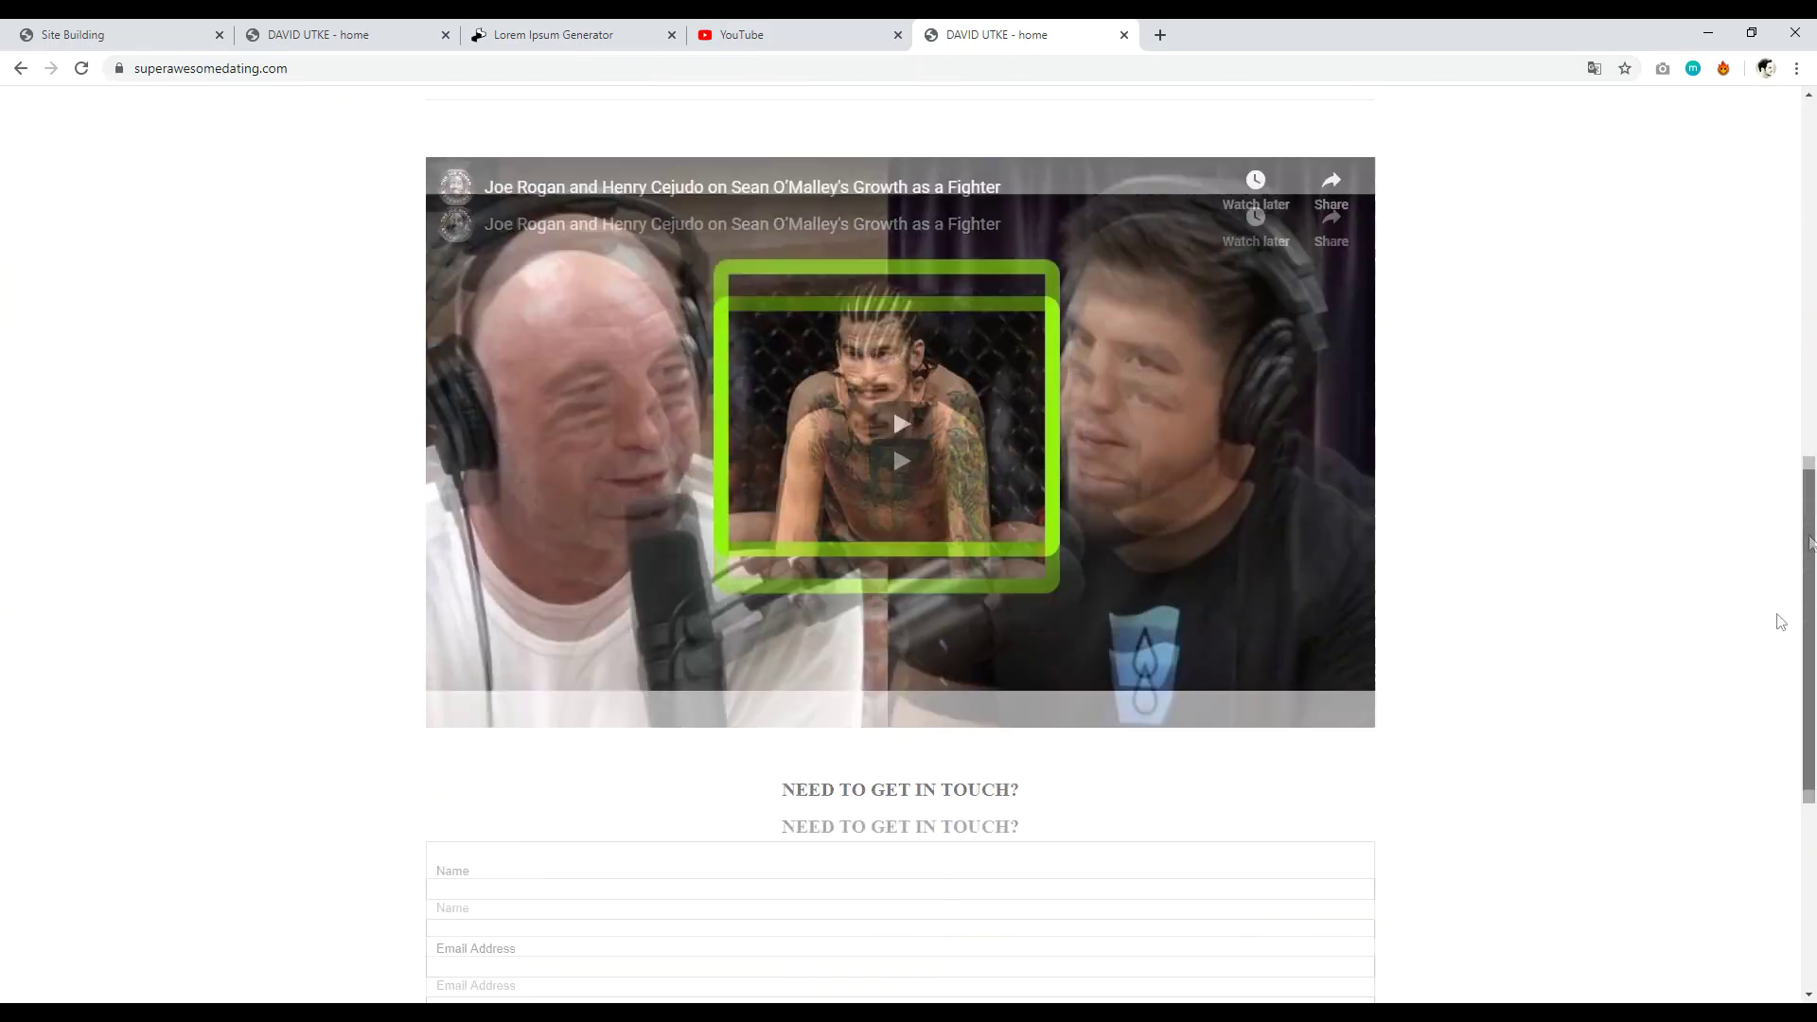
scroll(1781, 622, down, 10)
scroll(1798, 530, up, 15)
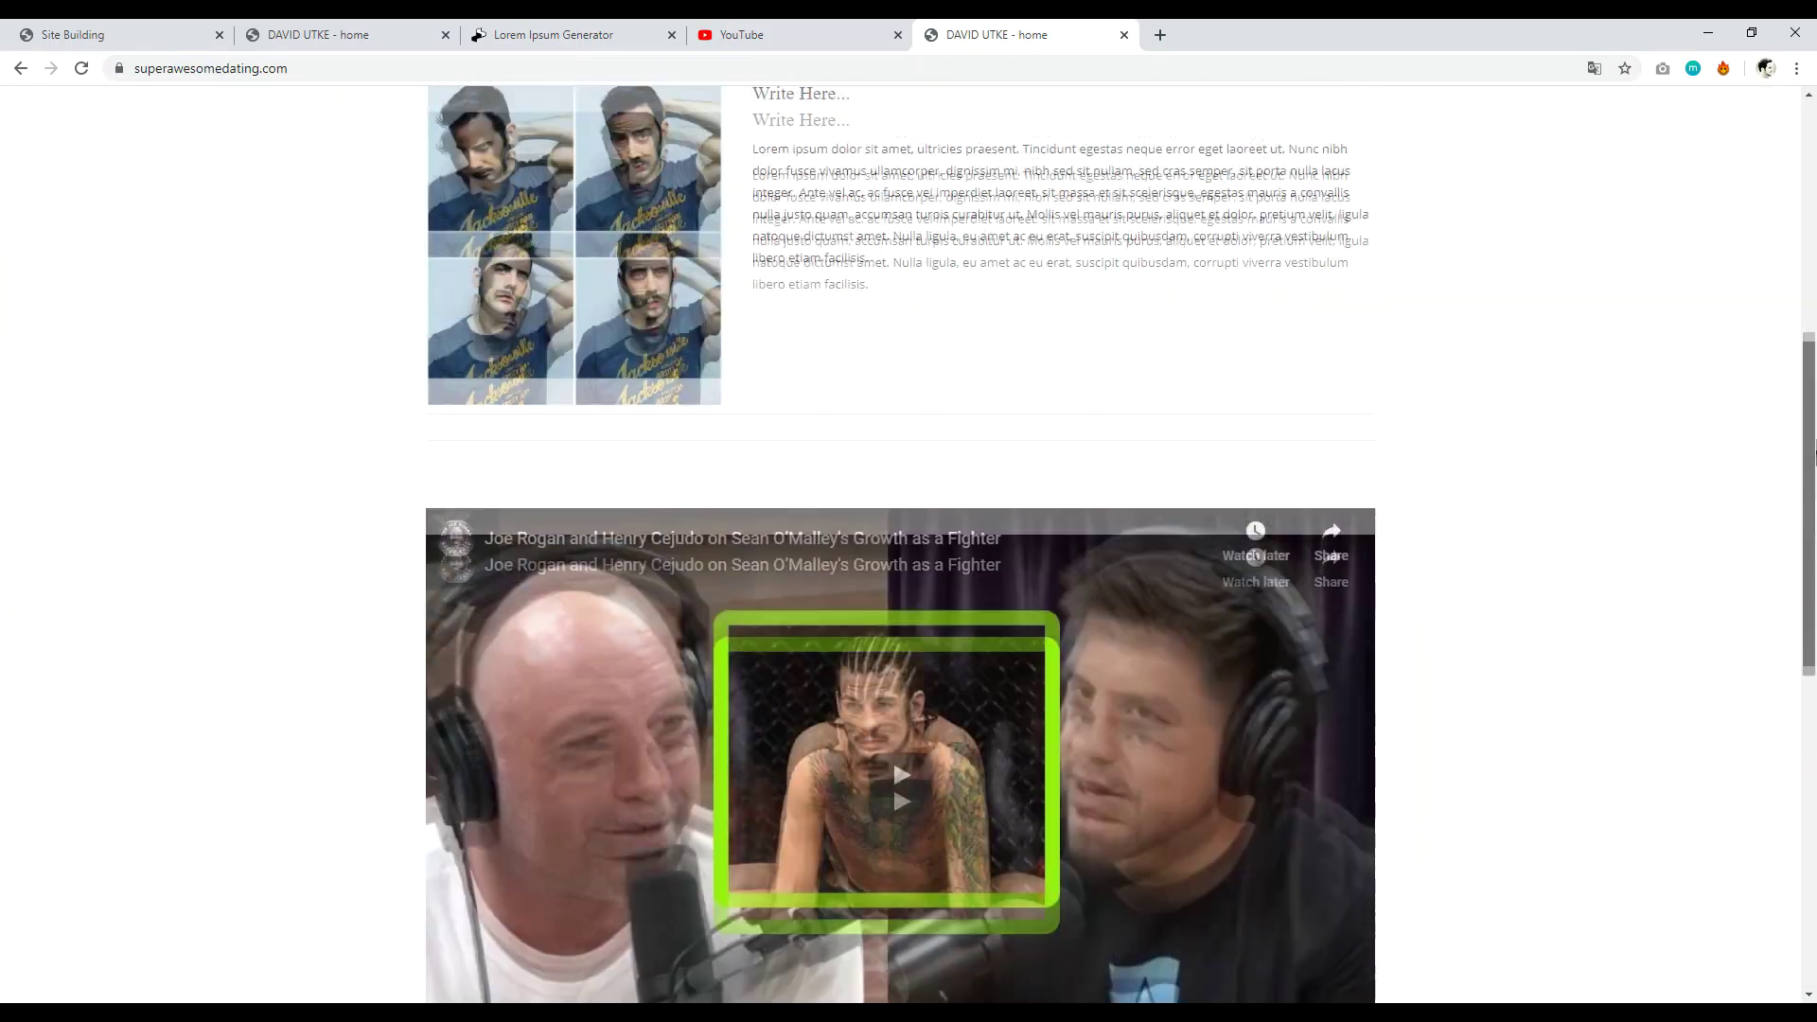
scroll(1814, 452, up, 7)
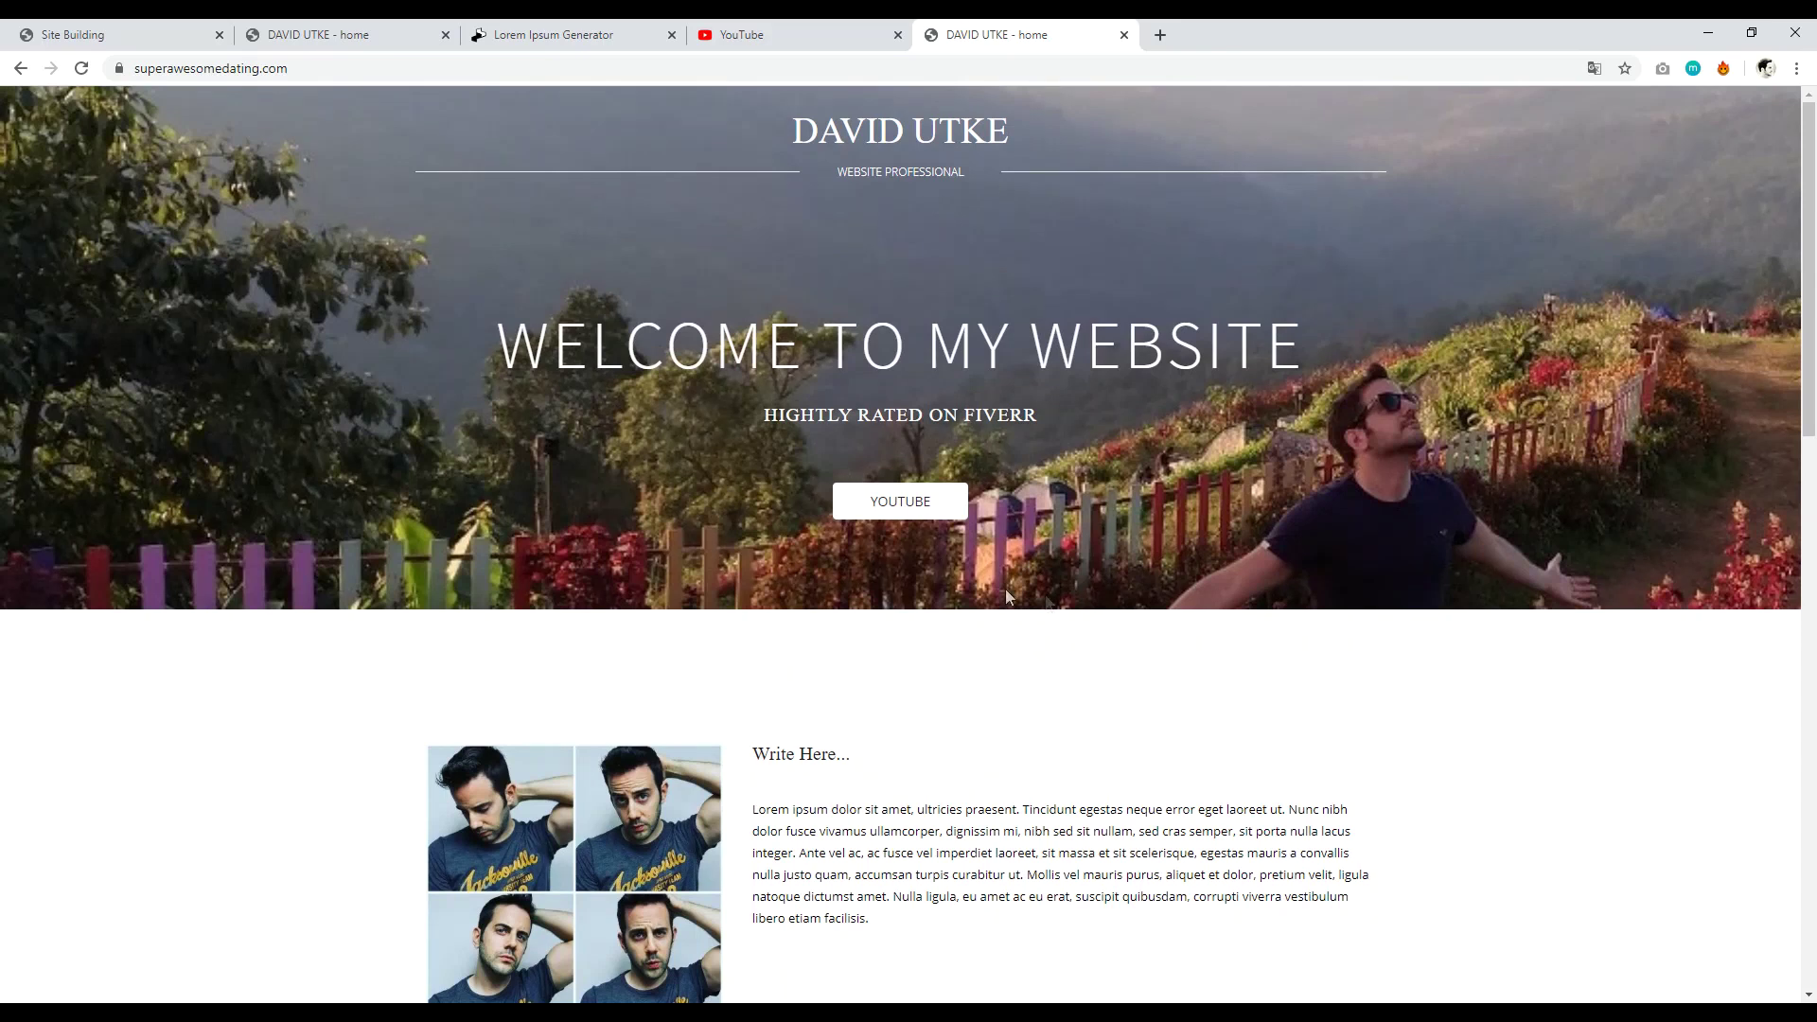